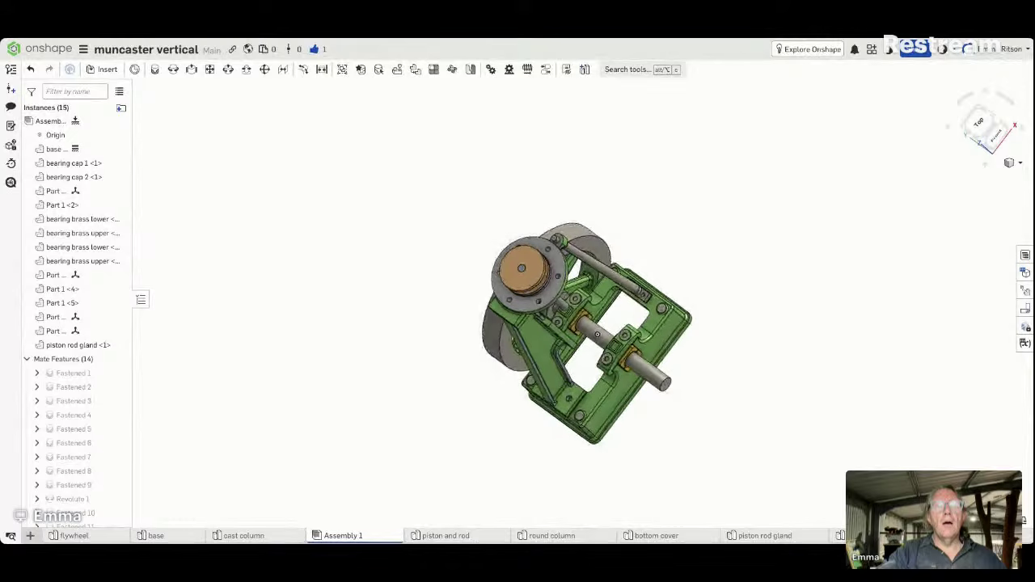
- Examine the engine assembly from several angles and preview the flywheel, base, cast column, piston and rod, and round column parts
right_click_drag(439, 372, 818, 232)
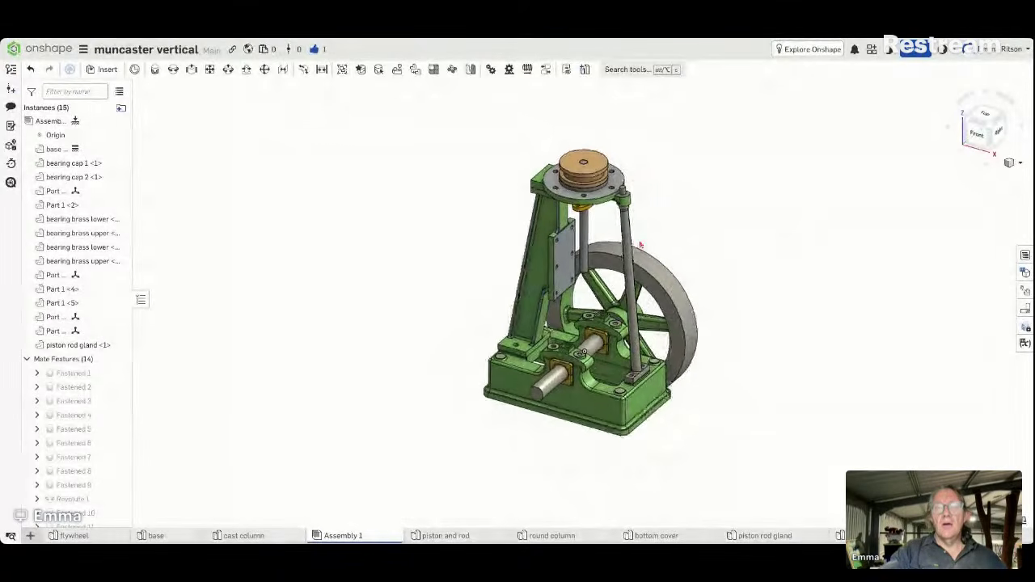
scroll(641, 244, "up", 5)
scroll(641, 244, "up", 2)
scroll(641, 244, "down", 1)
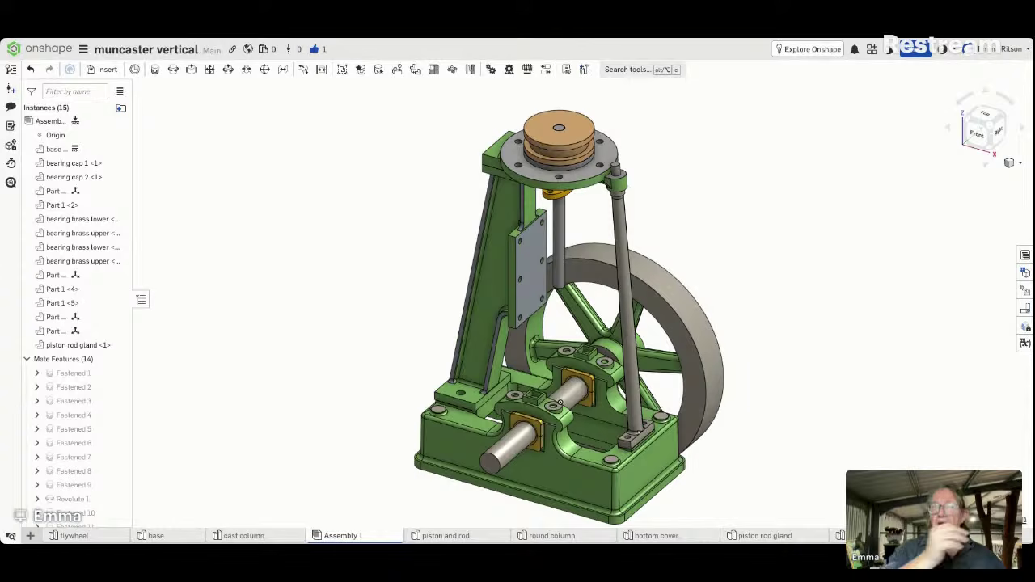
scroll(266, 289, "down", 1)
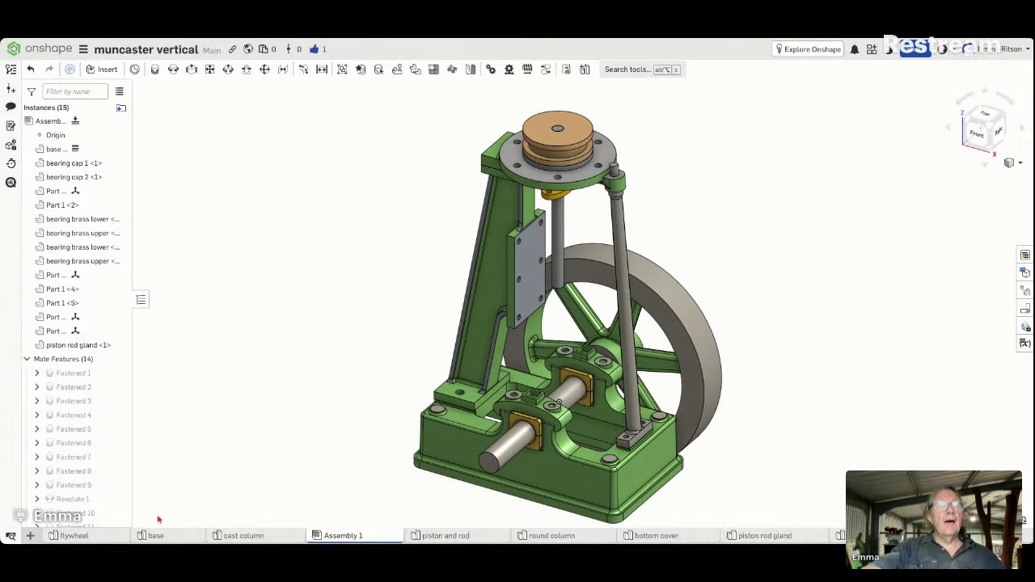
mouse_move(84, 535)
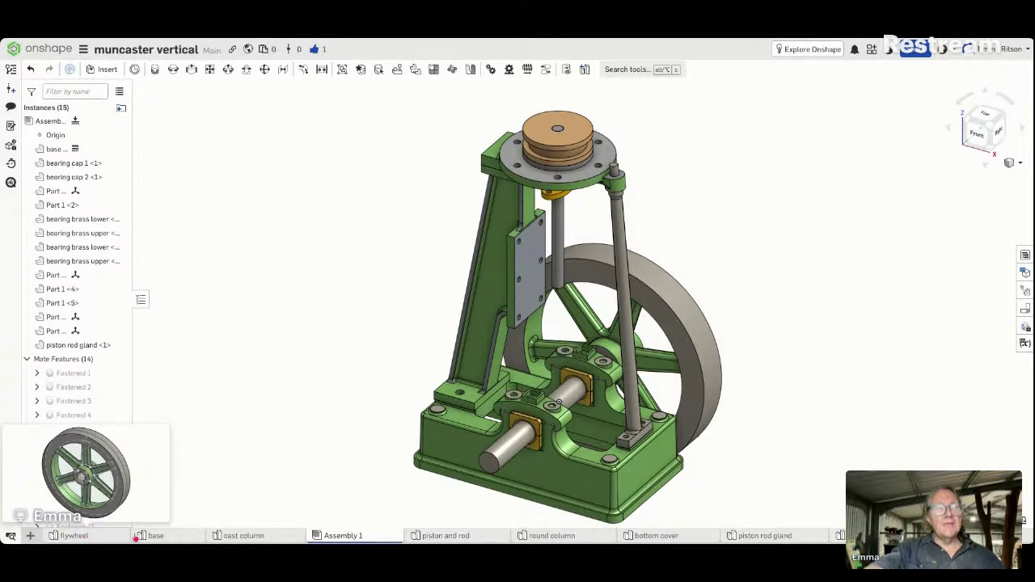
mouse_move(173, 539)
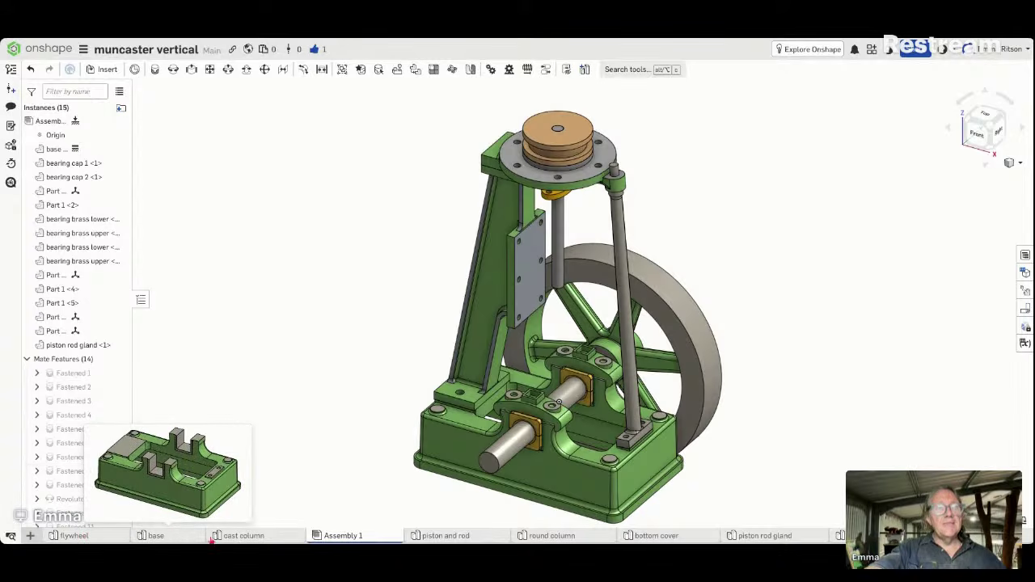
mouse_move(234, 541)
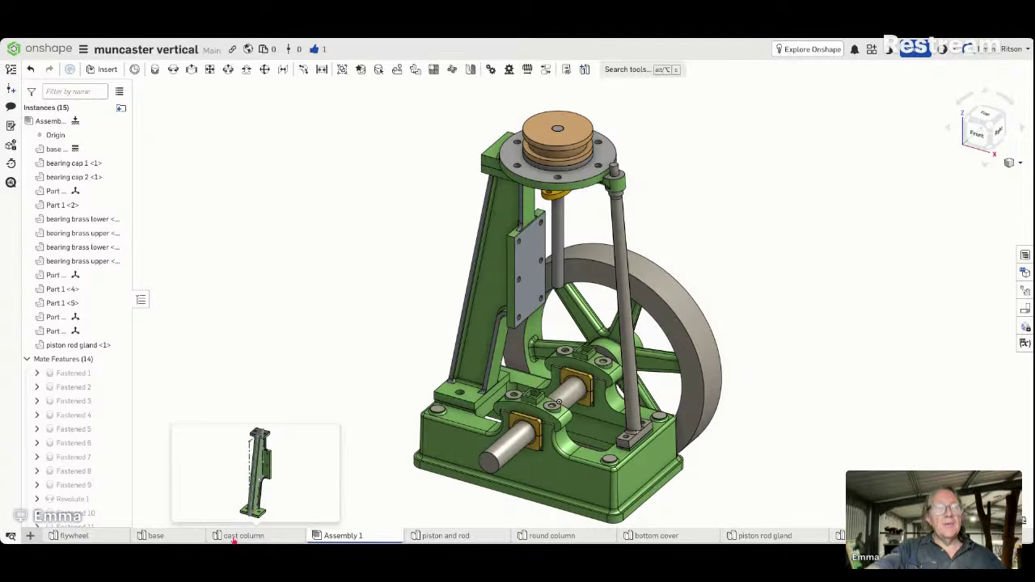
mouse_move(442, 539)
mouse_move(543, 537)
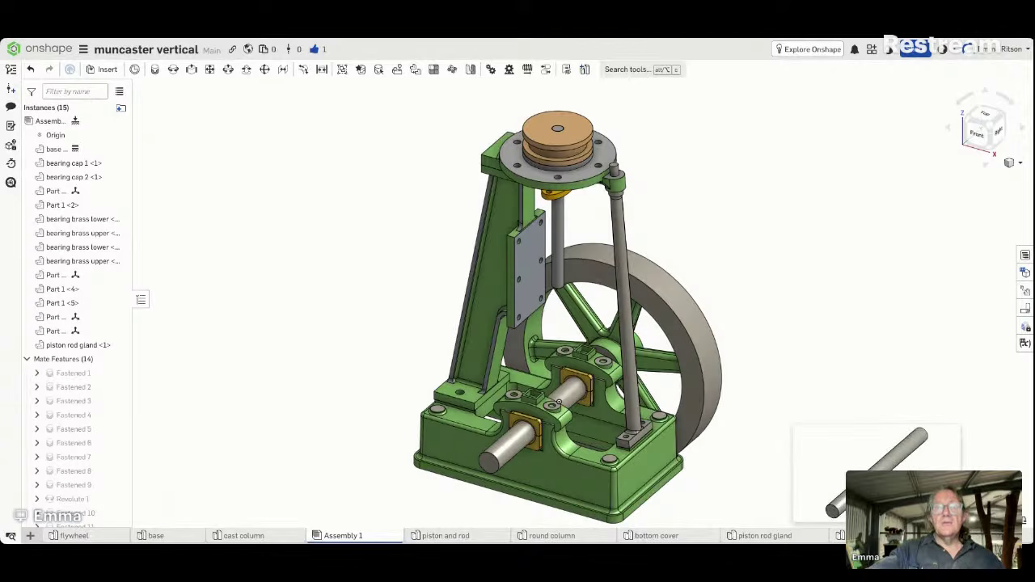
- Open the plain shaft's part studio, face the Front view and start a new sketch on the Front plane
left_click(876, 535)
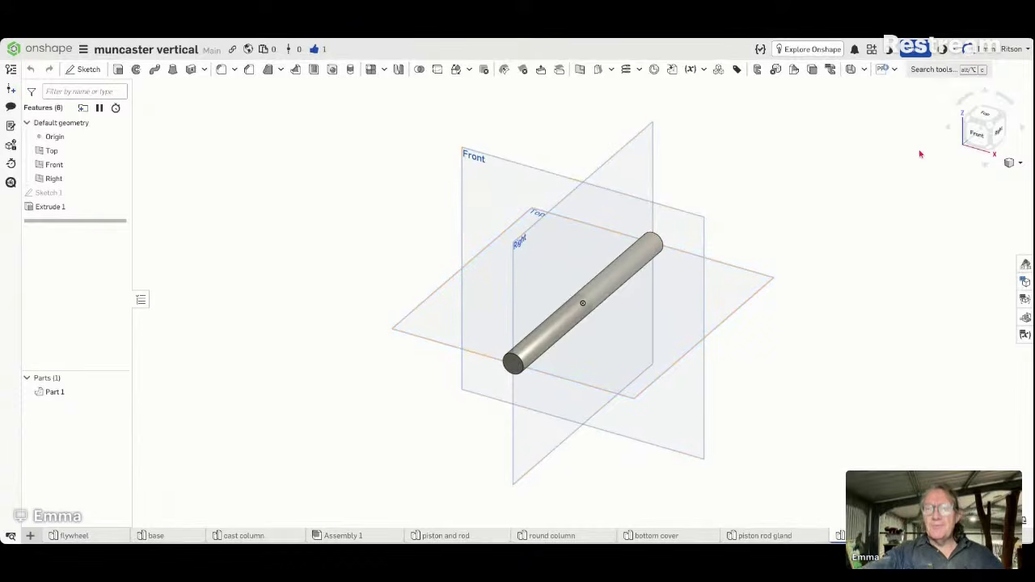
left_click(981, 143)
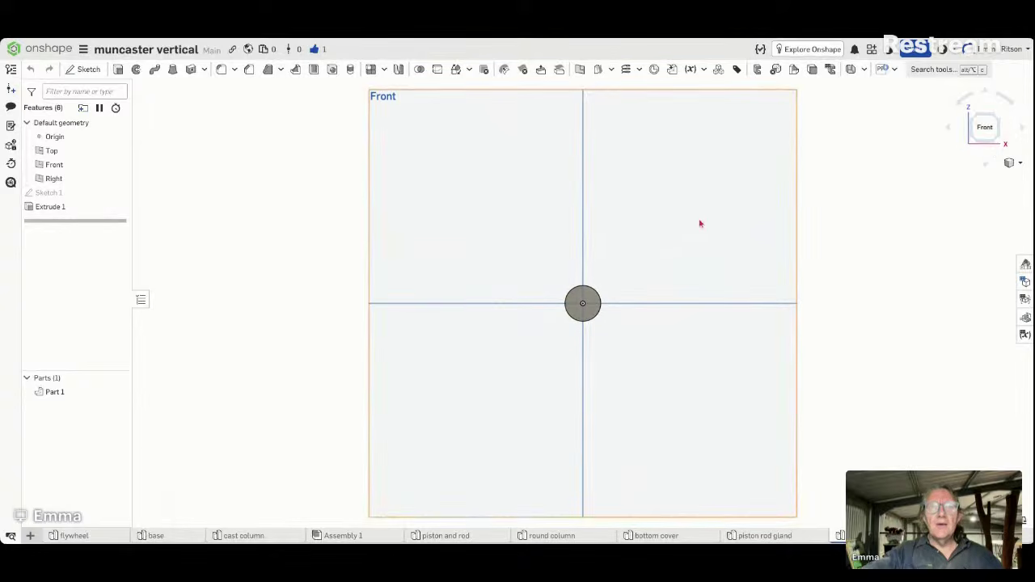
left_click(84, 69)
left_click(688, 305)
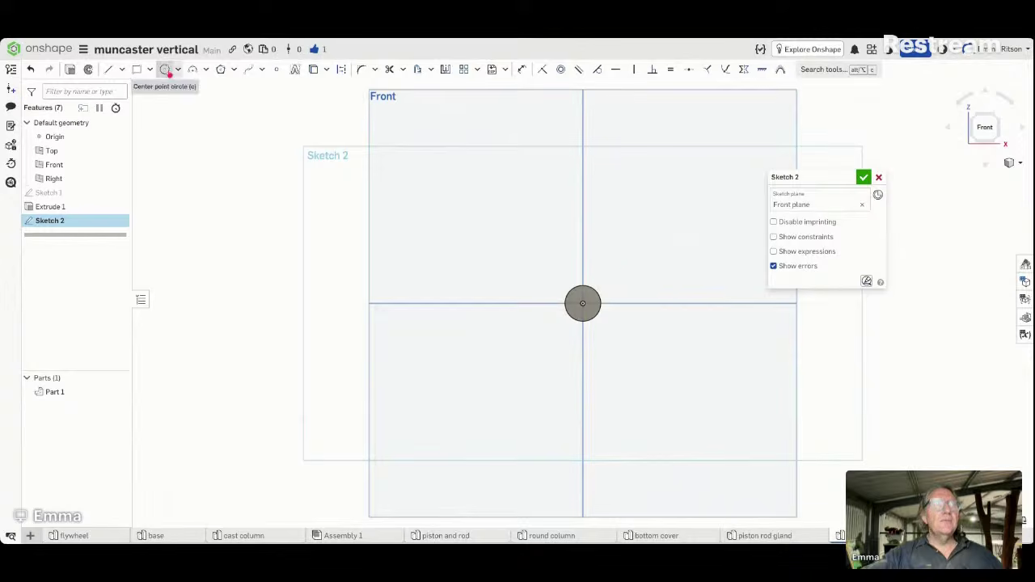
- Draw a construction circle centred on the origin with a diameter of 1.5 in
left_click(165, 69)
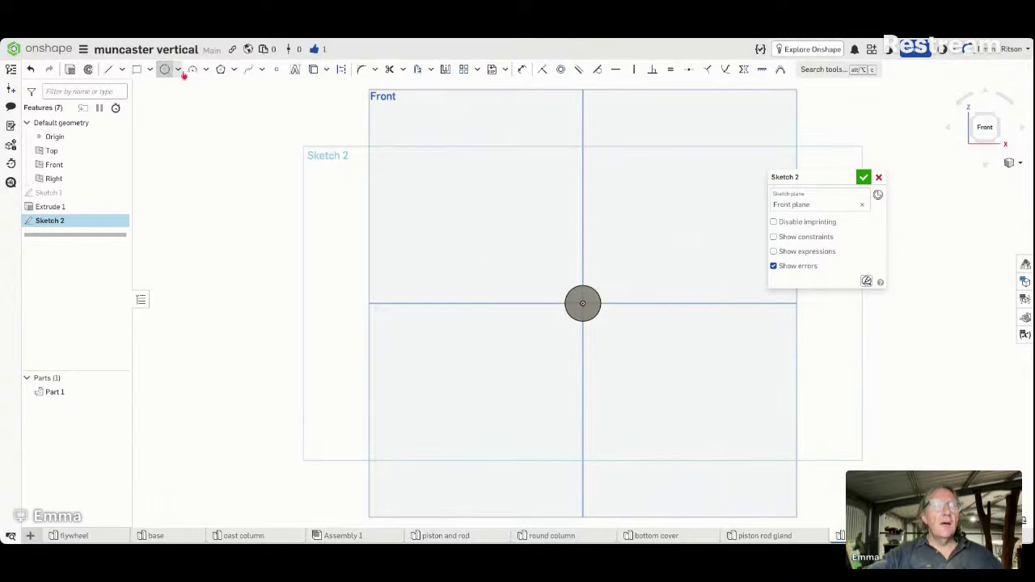
left_click(340, 72)
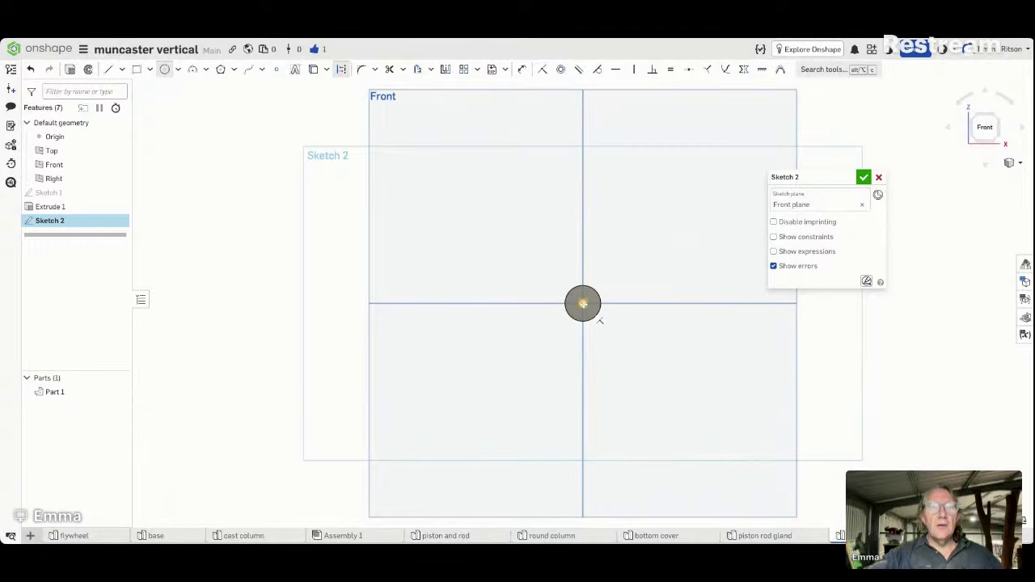
left_click(583, 304)
left_click(680, 345)
type("1")
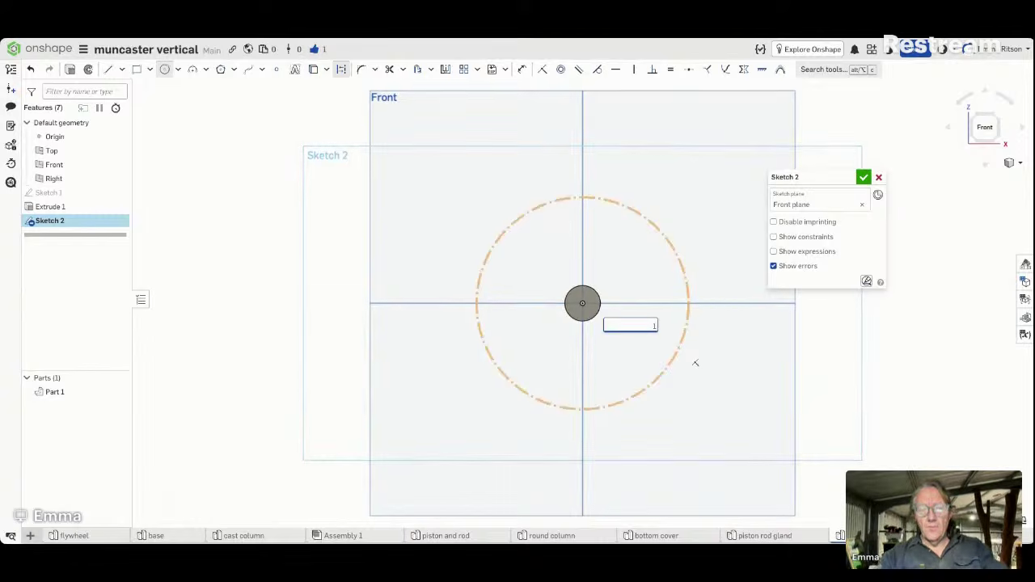
type(".5")
key("Return")
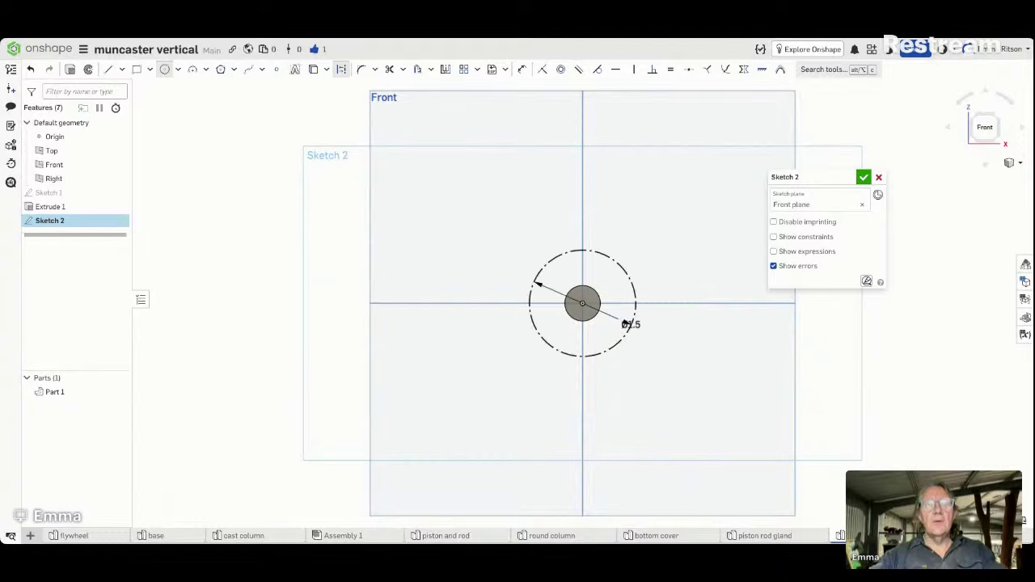
- Draw a solid 0.5 in diameter circle centred on the uppermost point of the construction circle
scroll(583, 250, "up", 1)
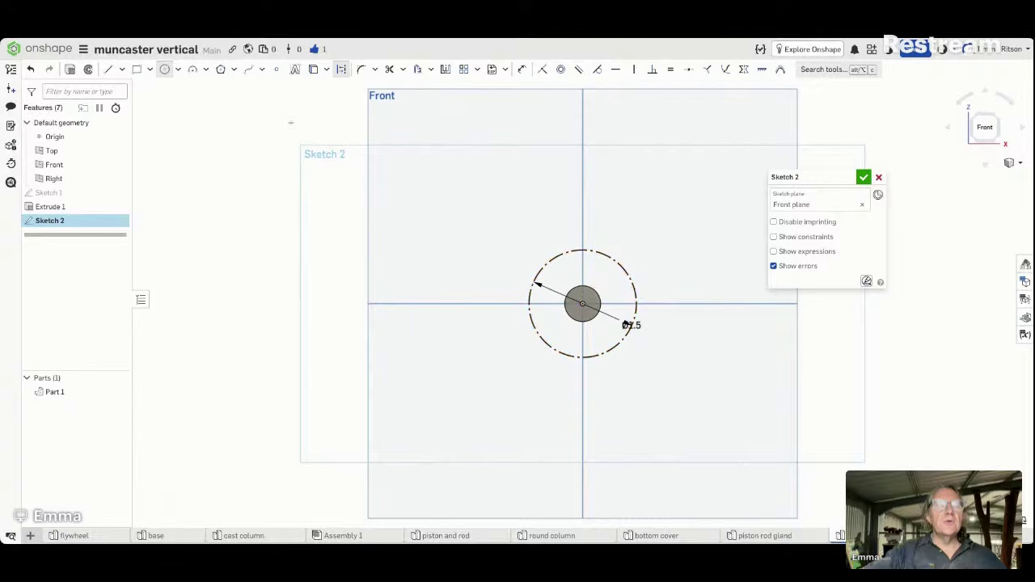
left_click(343, 71)
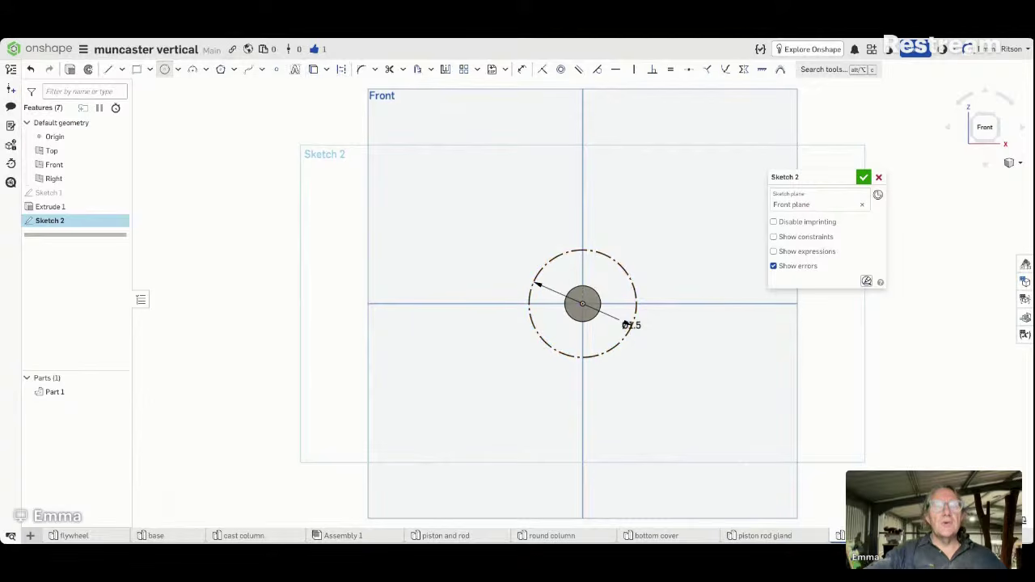
left_click(582, 250)
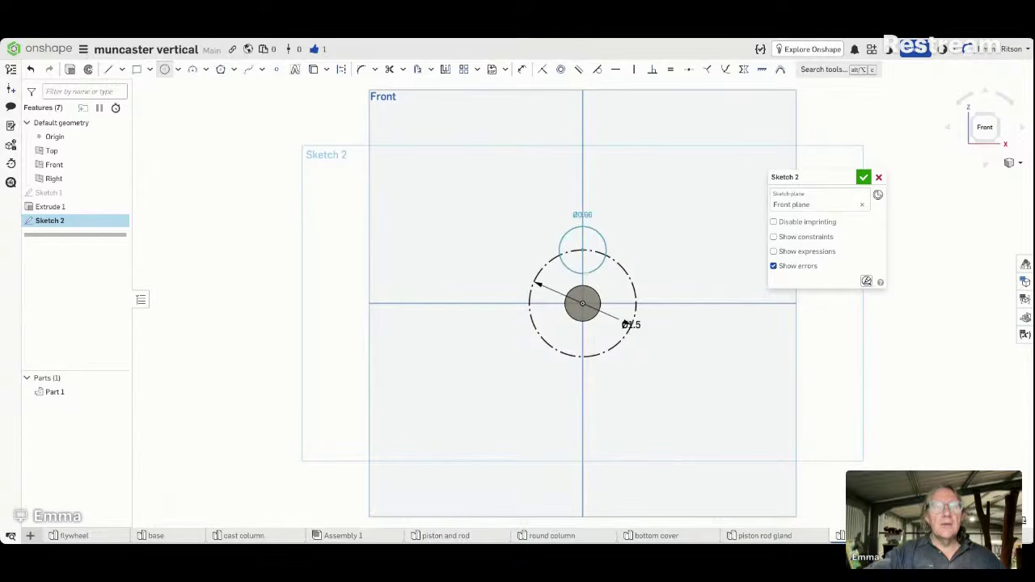
left_click(596, 264)
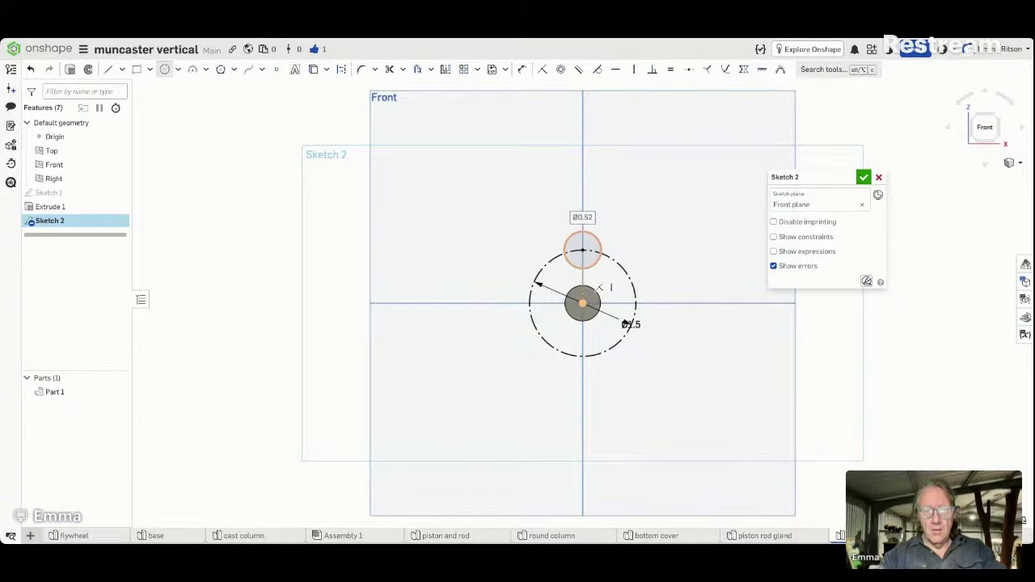
type(".5")
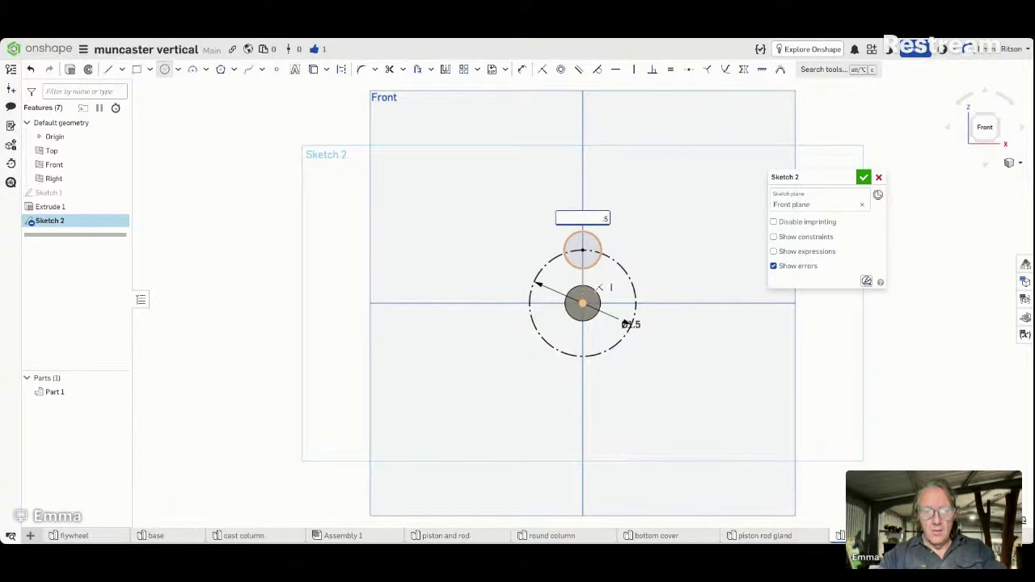
type("in")
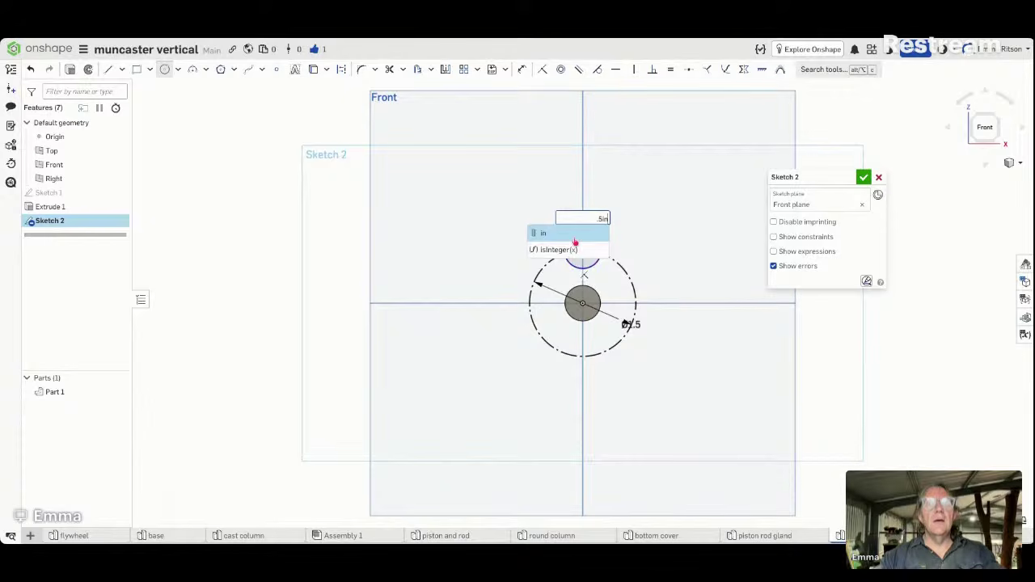
key("Return")
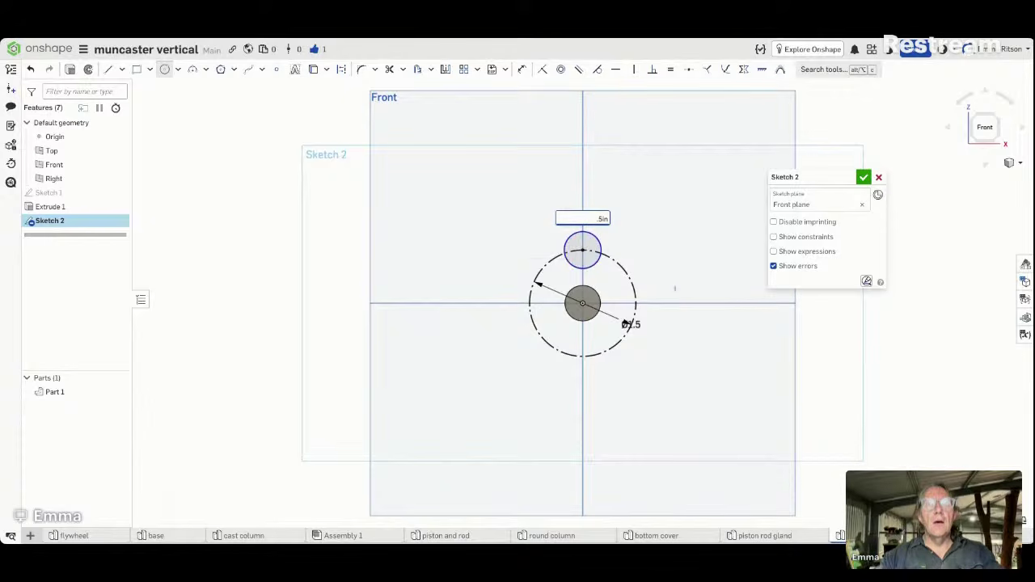
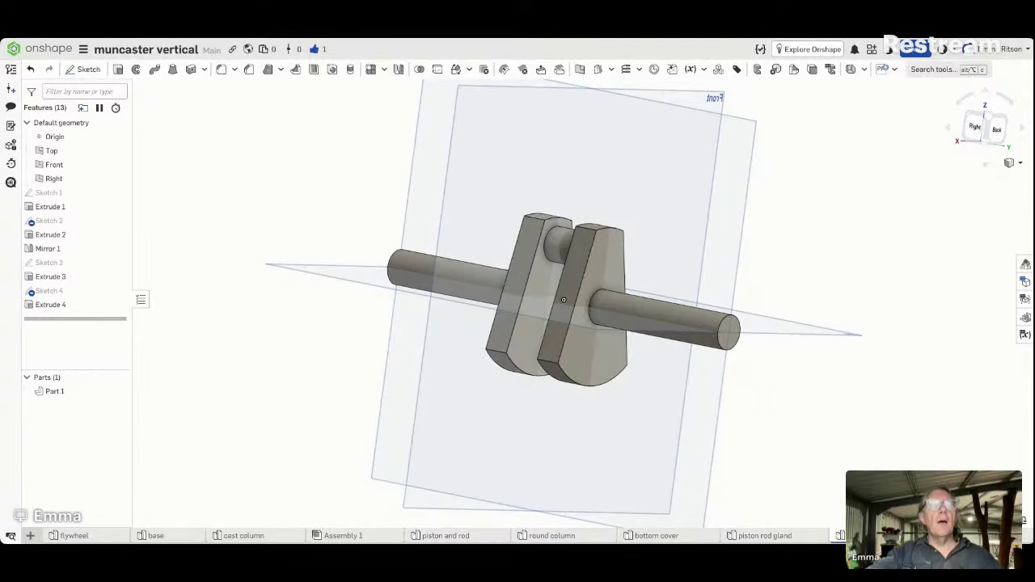
- Return to Assembly 1 and examine the crankshaft's position relative to the base bearings
left_click(343, 536)
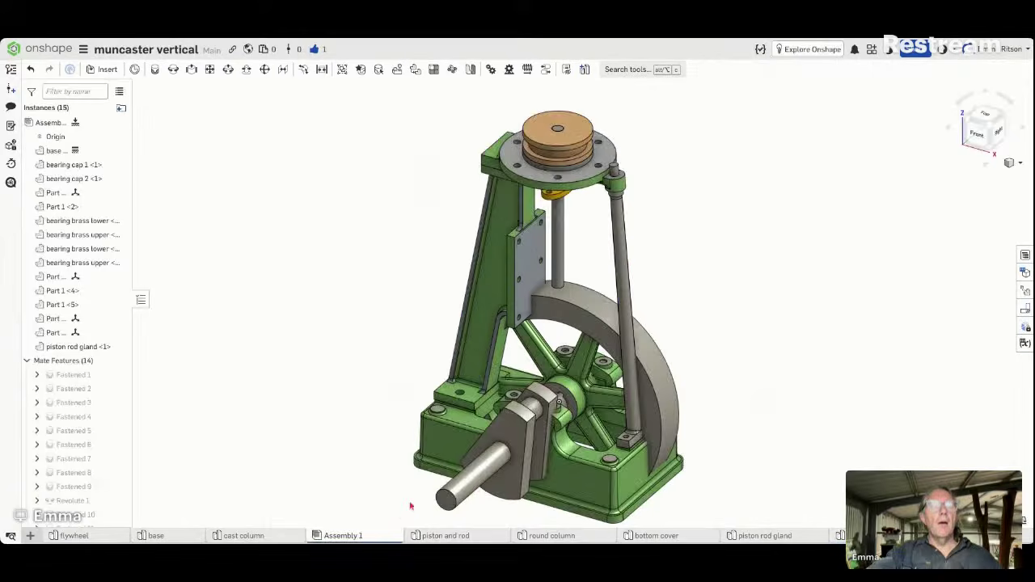
right_click_drag(813, 384, 761, 409)
left_click(502, 428)
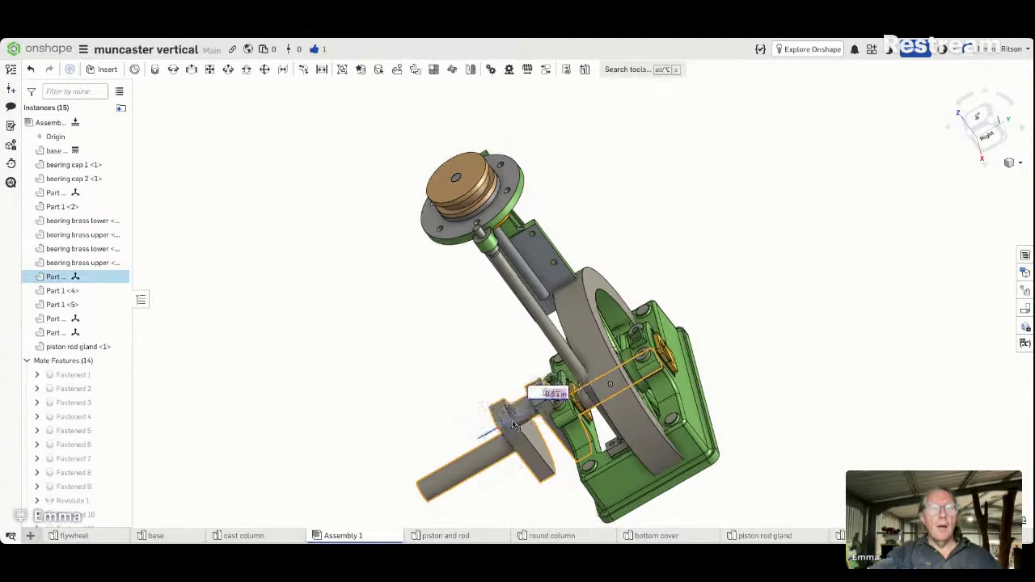
left_click(409, 366)
mouse_move(406, 367)
right_mouse_down()
mouse_move(421, 305)
mouse_move(445, 310)
mouse_move(383, 372)
mouse_move(389, 363)
right_mouse_up()
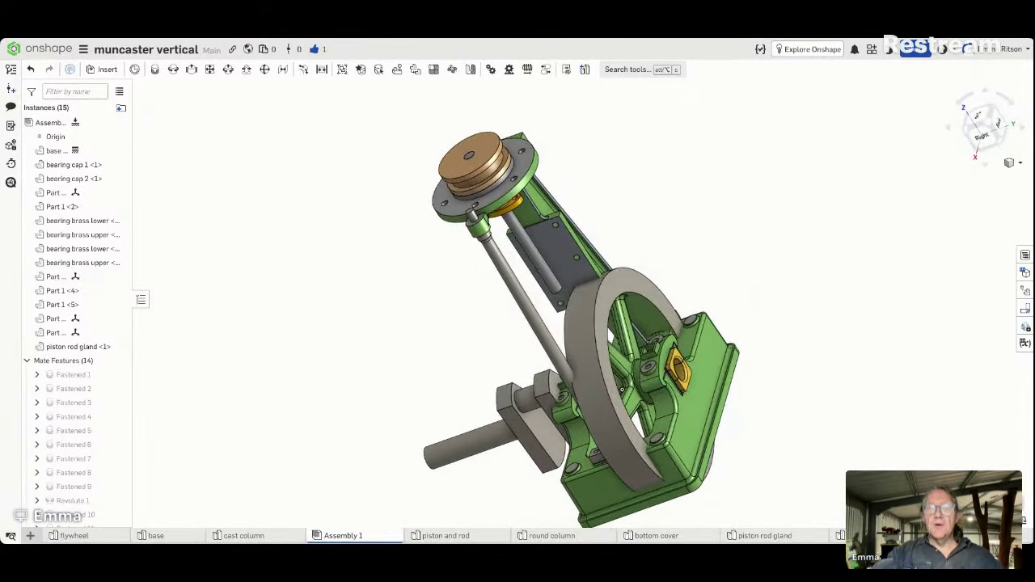
- Measure the outer end face of the lower bearing brass beside the flywheel
left_click(1008, 520)
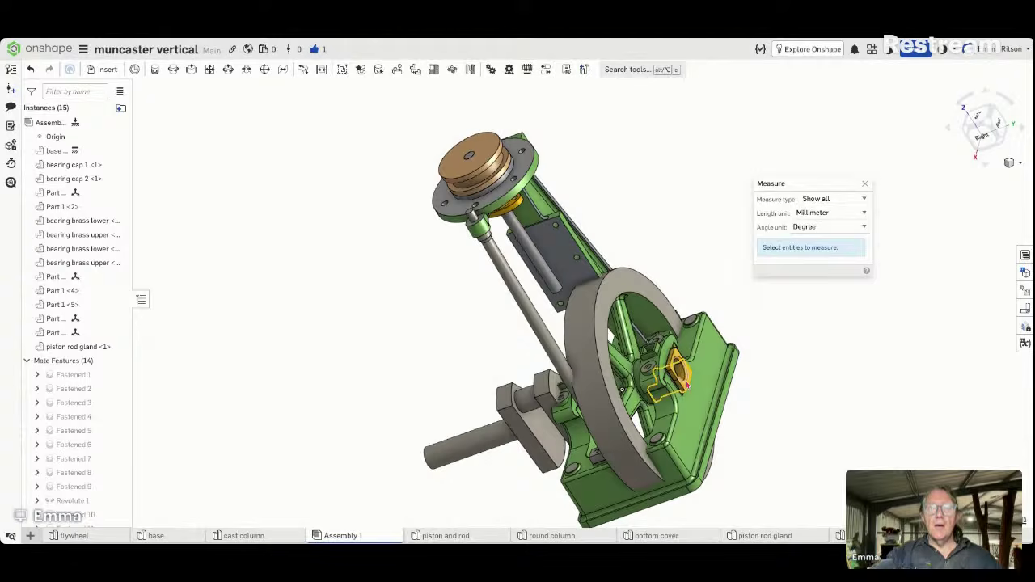
scroll(687, 386, "up", 5)
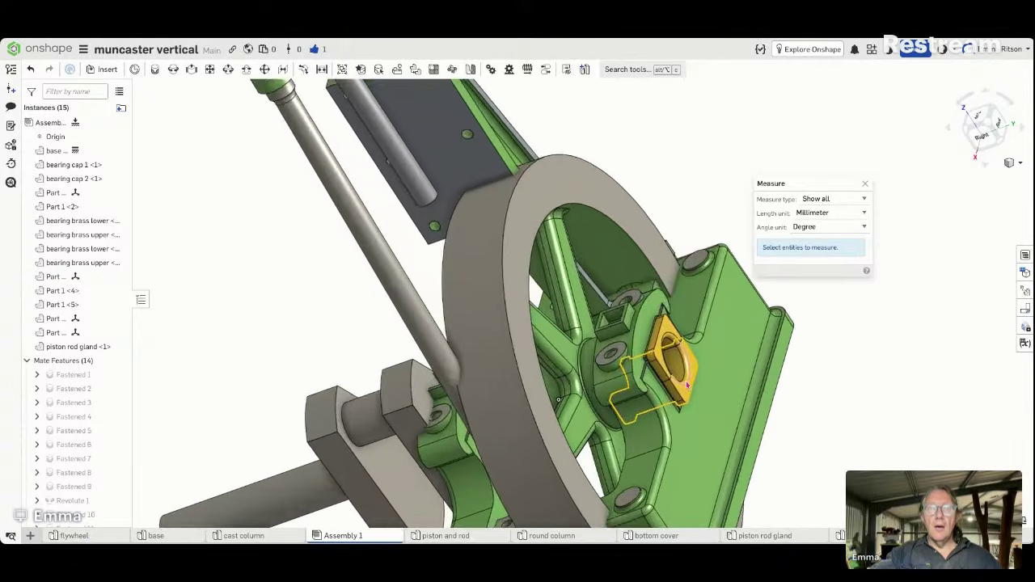
scroll(686, 386, "up", 4)
left_click(688, 380)
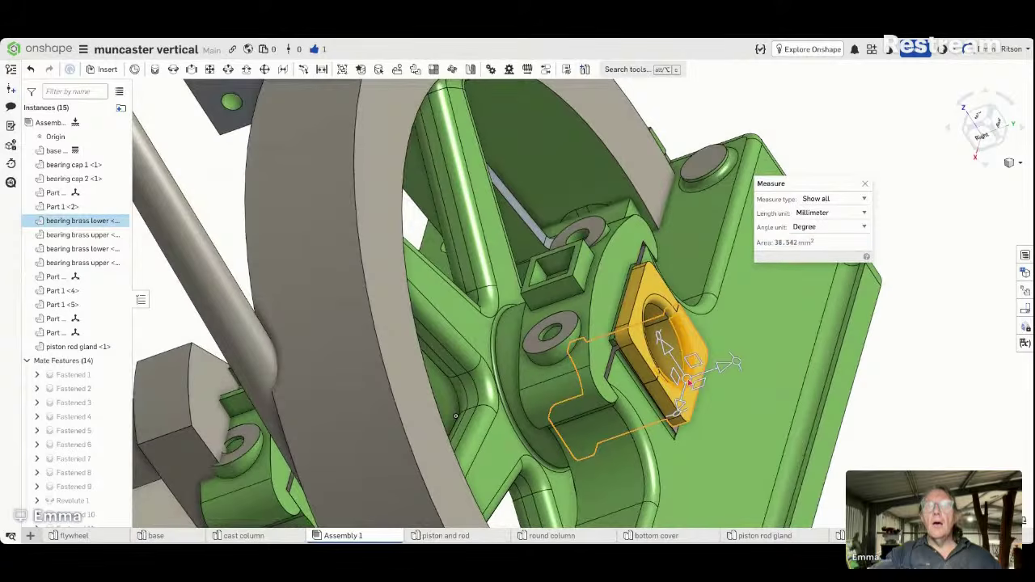
left_click(951, 392)
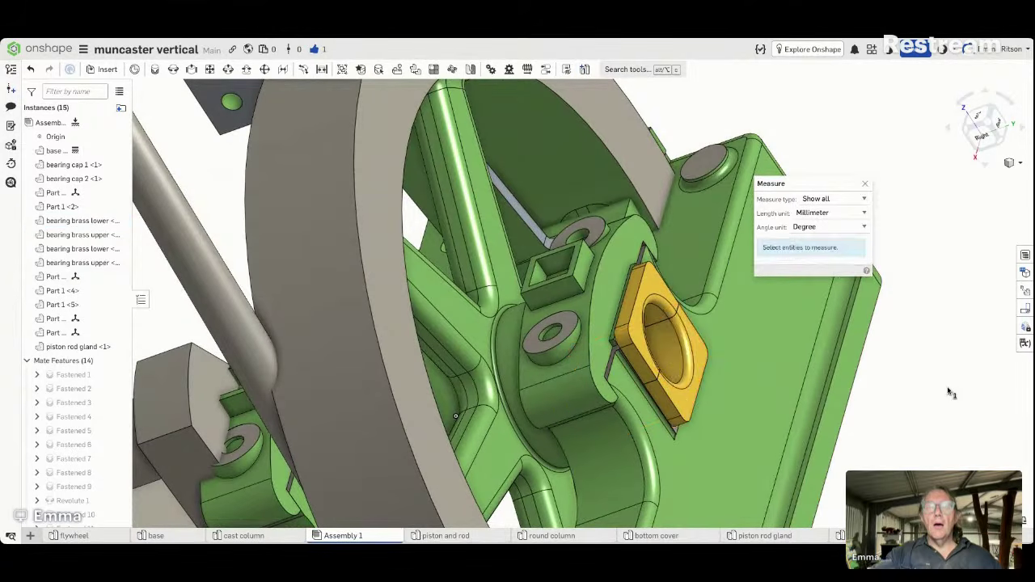
left_click(689, 383)
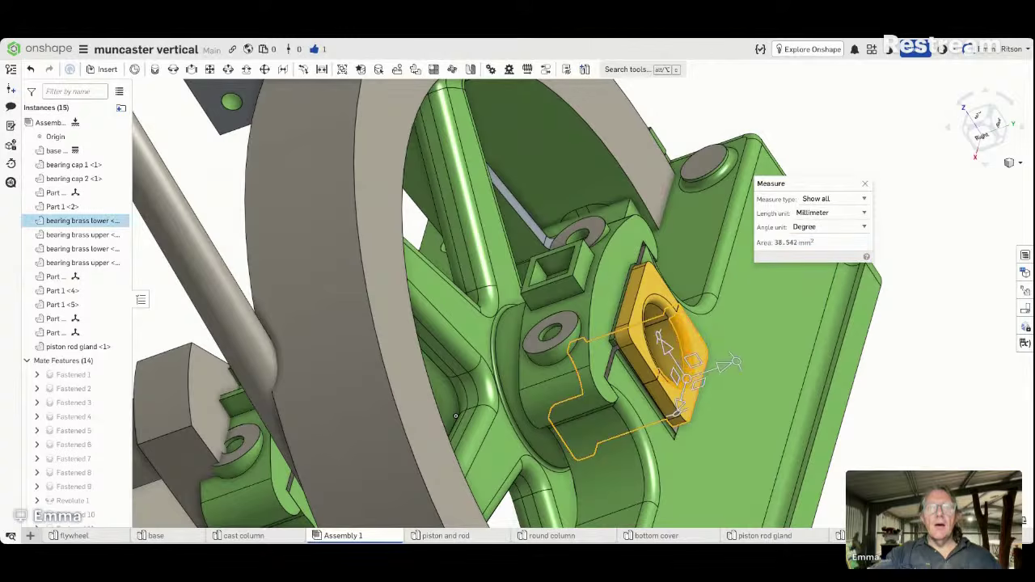
left_click(884, 396)
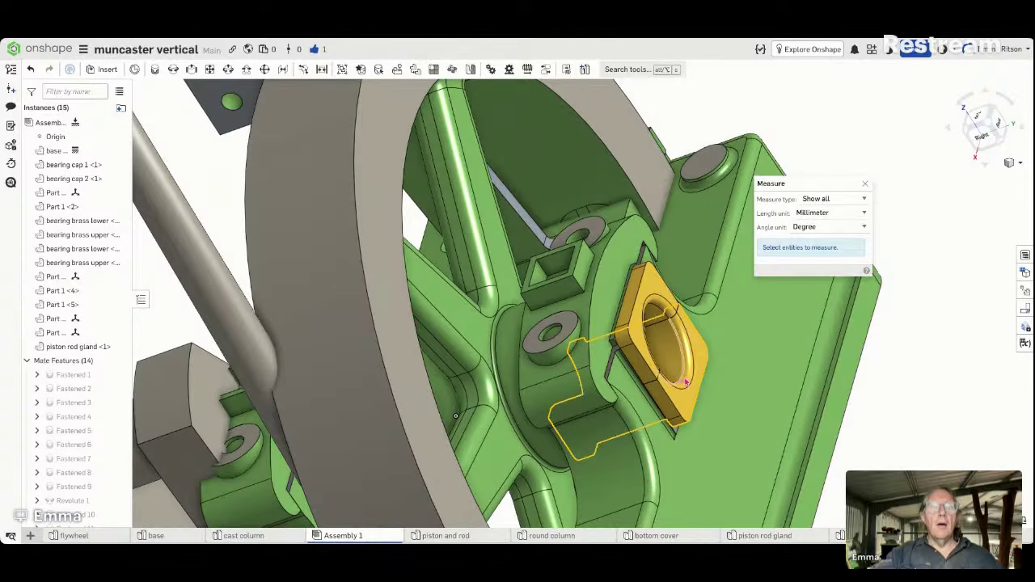
scroll(688, 383, "up", 3)
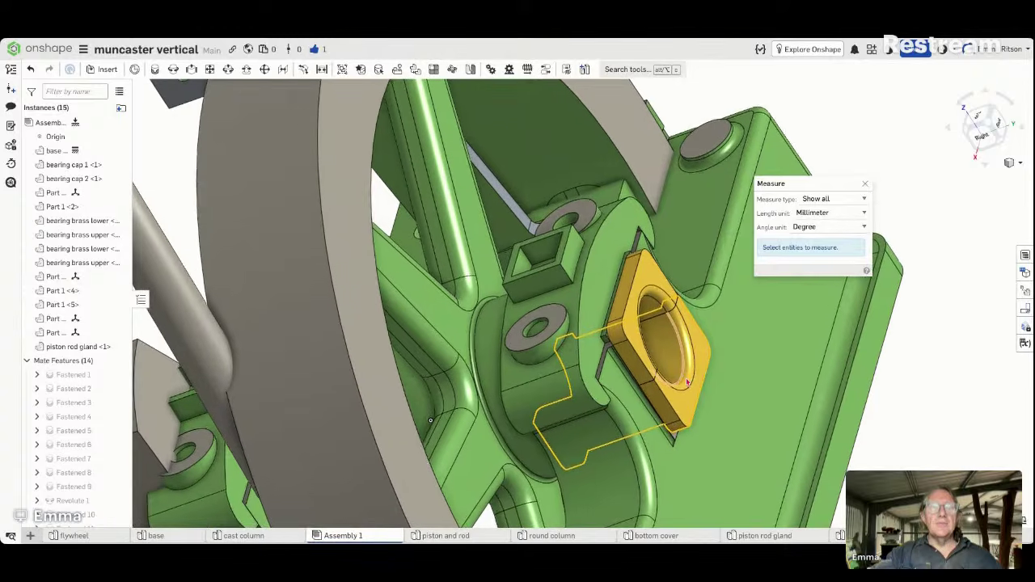
- Measure the crank web's flat face and check the offset settings of the Revolute 1 mate
scroll(687, 382, "down", 5)
right_click_drag(824, 413, 861, 368)
left_click(385, 472)
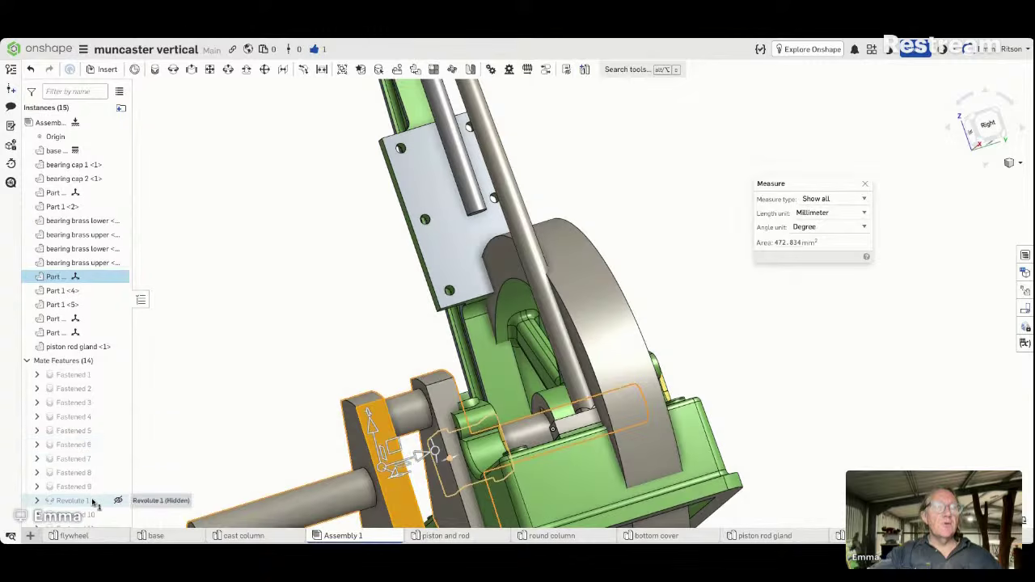
mouse_move(93, 501)
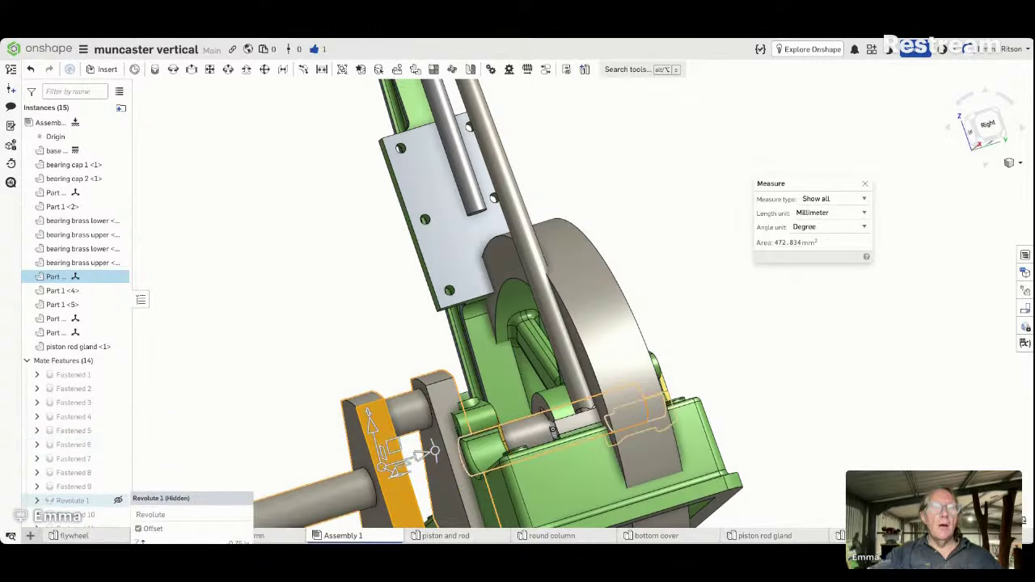
left_click(188, 446)
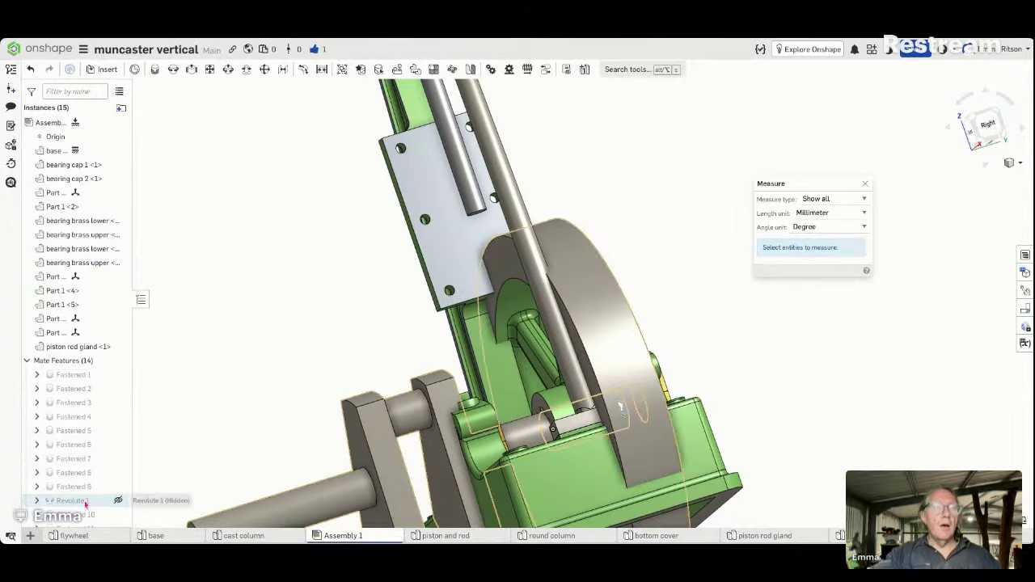
- Show the hidden Revolute 1 mate in the assembly and close the measurement
mouse_move(84, 503)
right_click_drag(180, 461, 149, 493)
right_click_drag(249, 441, 204, 444)
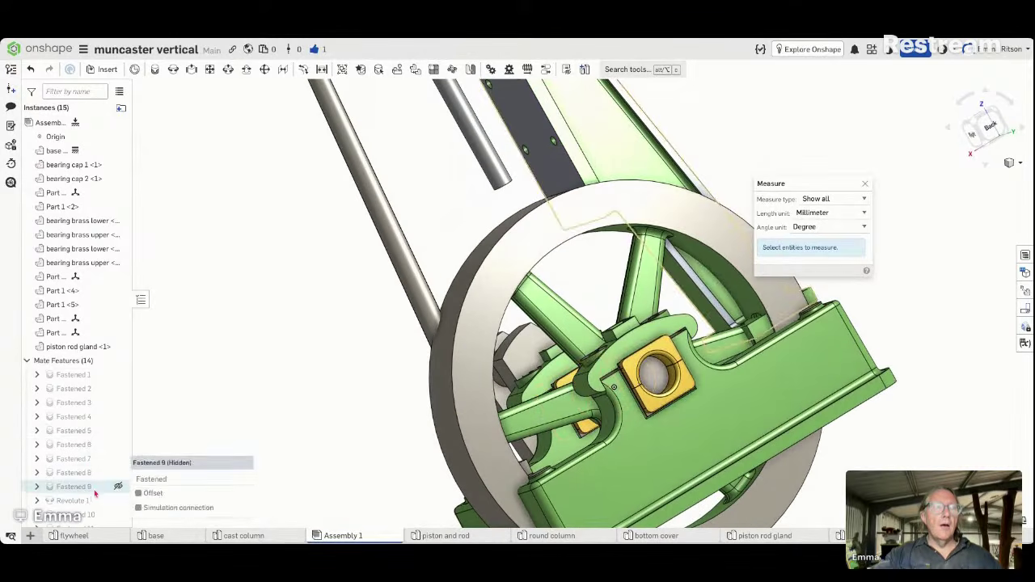
left_click(118, 501)
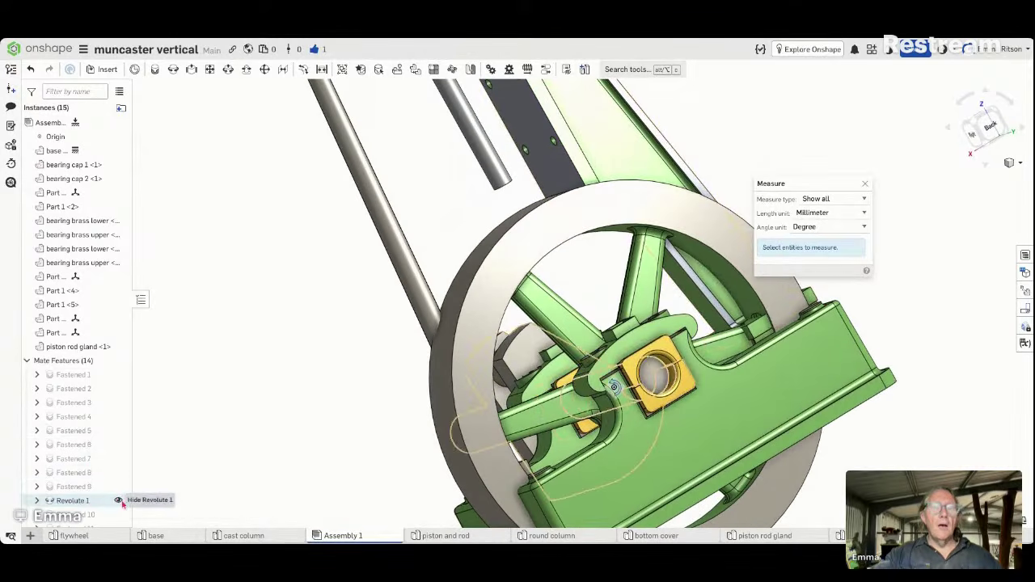
right_click_drag(291, 410, 337, 393)
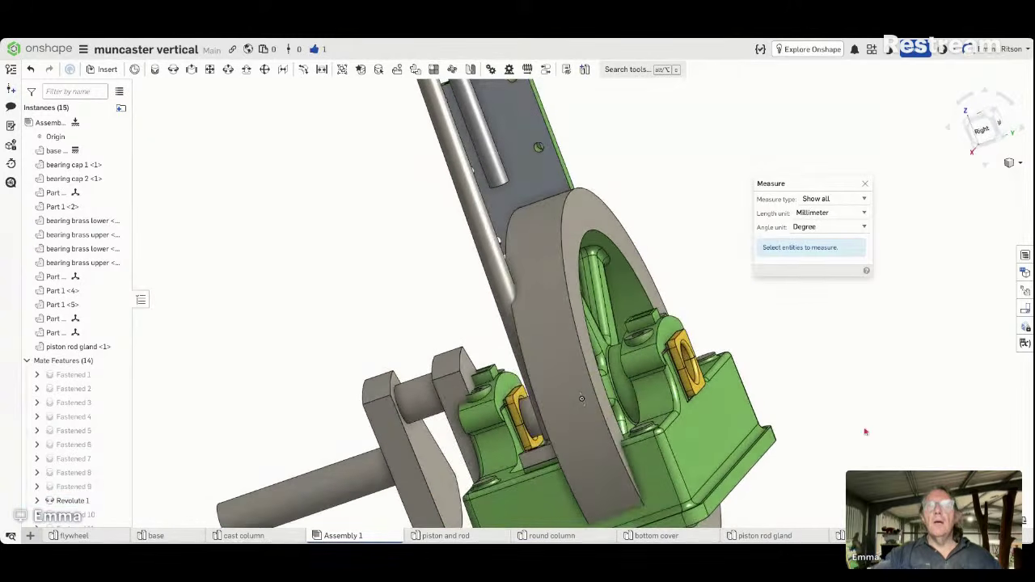
left_click(868, 186)
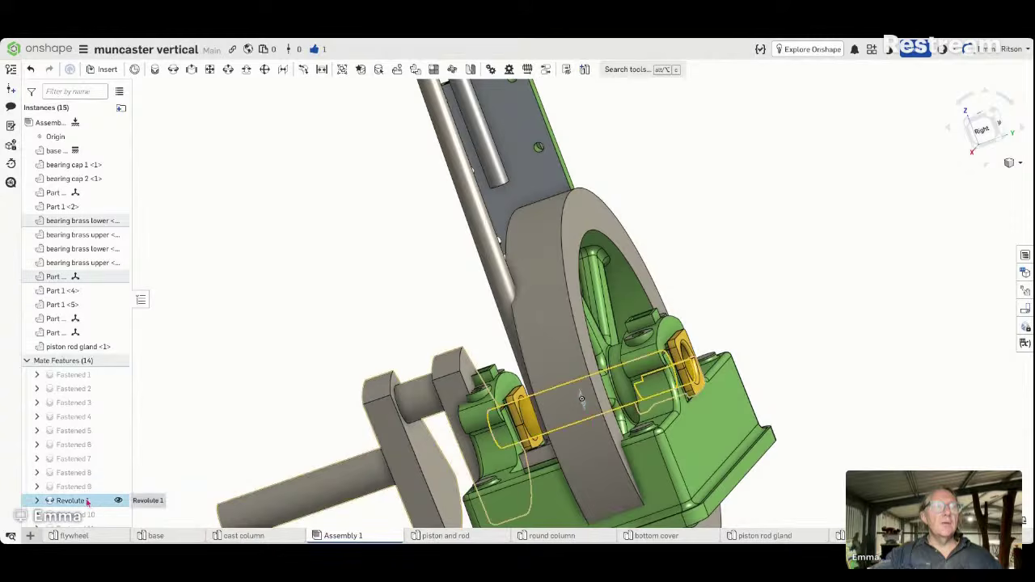
- Edit the Revolute 1 mate and try a Z offset of 0 in for the crankshaft
right_click(94, 501)
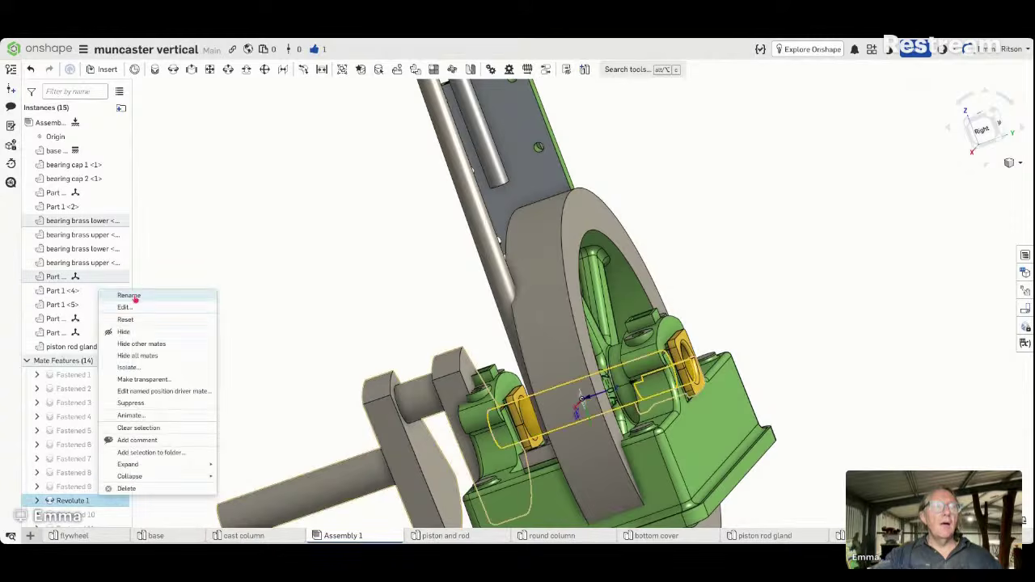
left_click(136, 305)
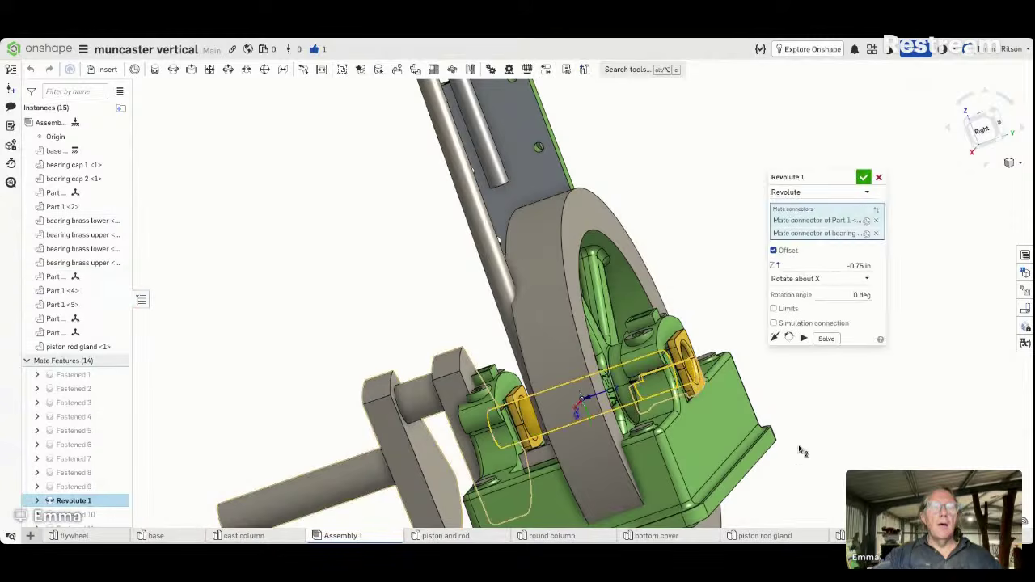
mouse_move(852, 456)
right_mouse_down()
mouse_move(862, 446)
mouse_move(866, 462)
mouse_move(859, 458)
right_mouse_up()
left_click(863, 267)
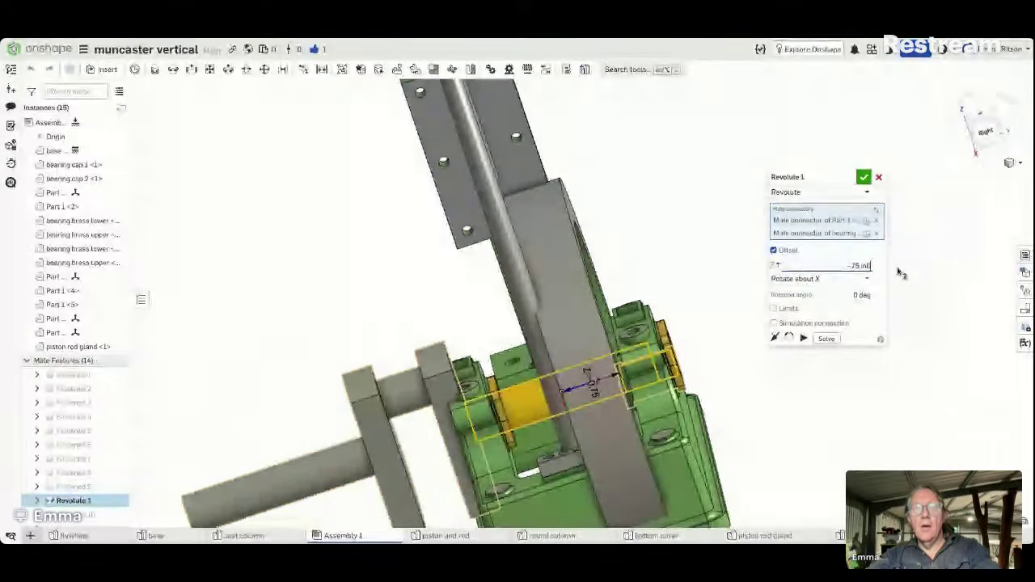
type("0")
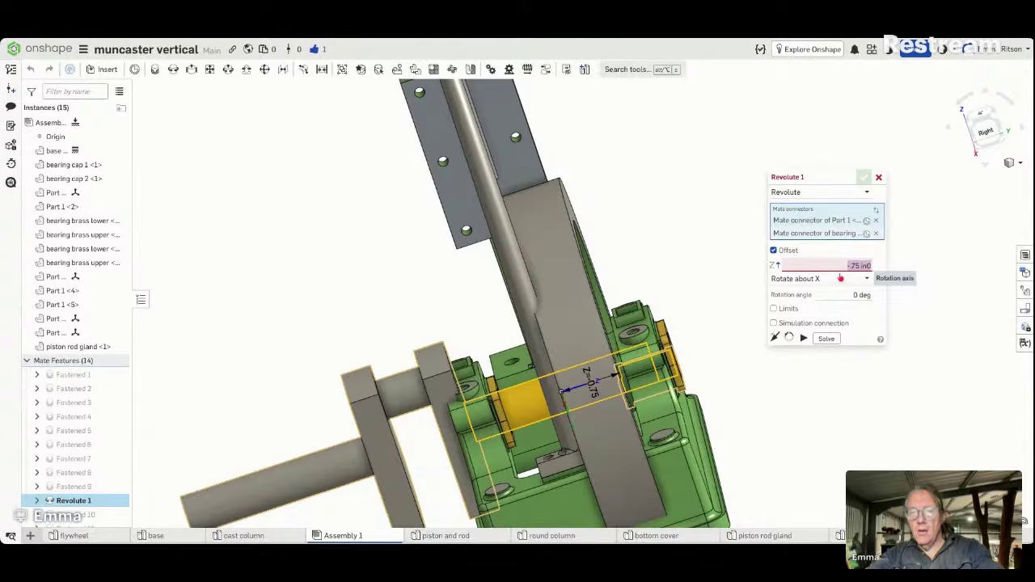
type("0")
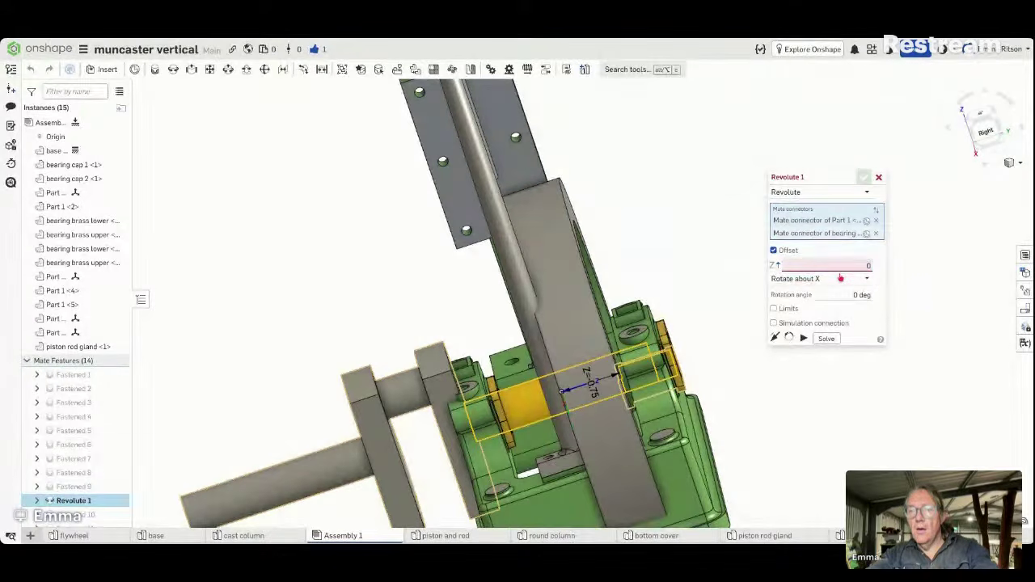
key("Return")
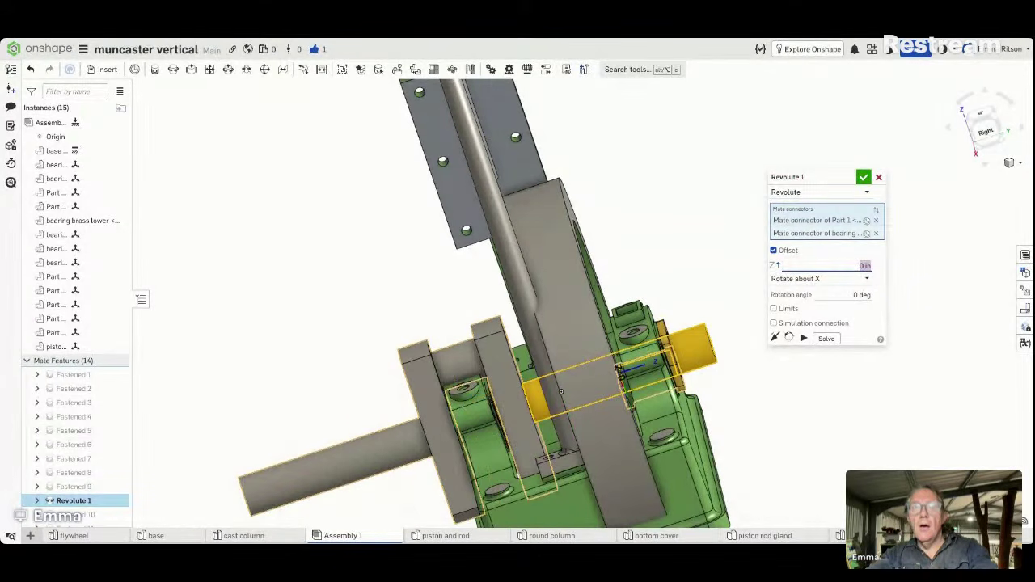
right_click_drag(816, 411, 825, 453)
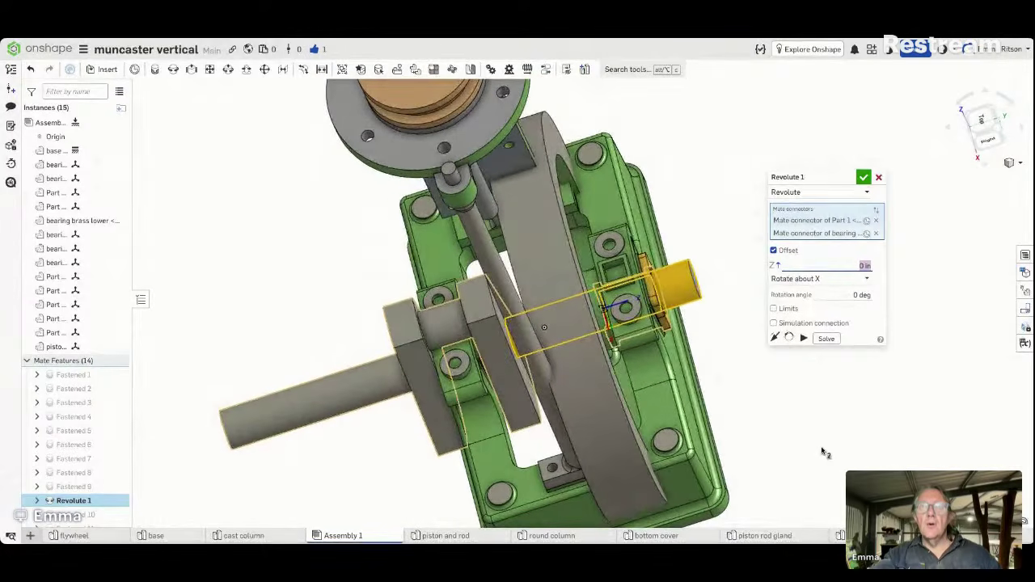
- Try replacing the Revolute 1 mate's connectors using a circular edge on the crank web, and discard the mate edit
left_click(866, 220)
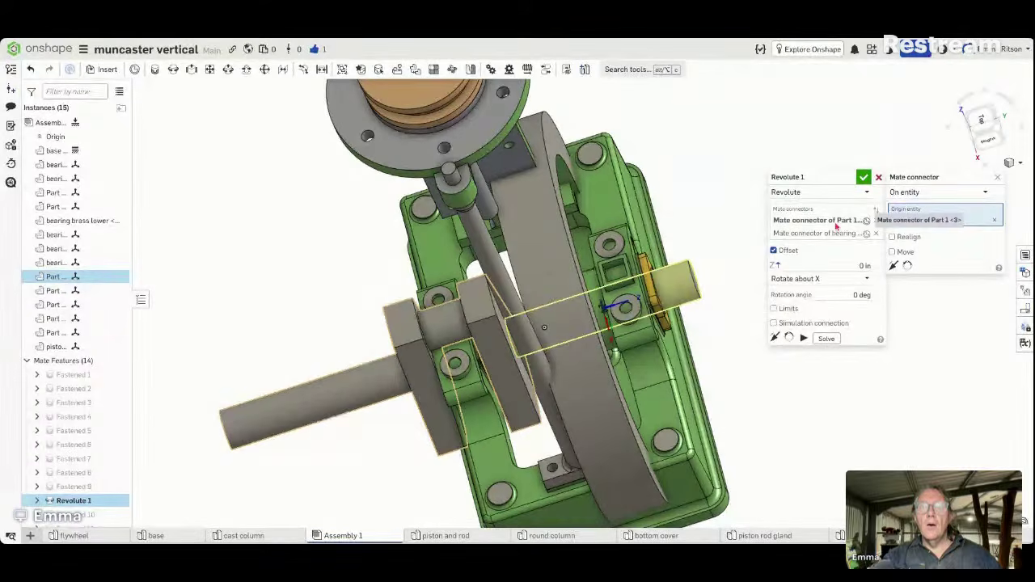
left_click(876, 220)
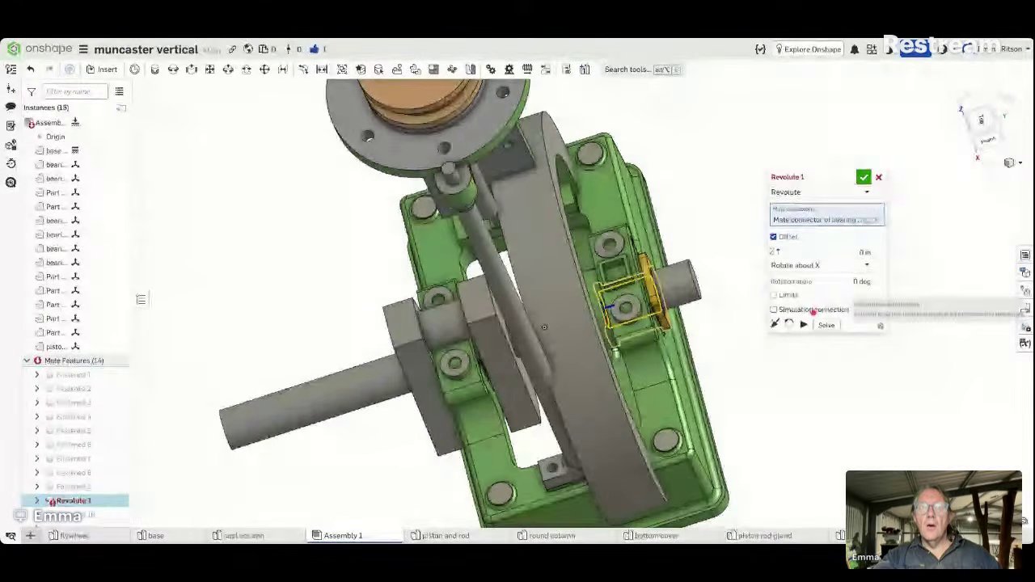
left_click(797, 220)
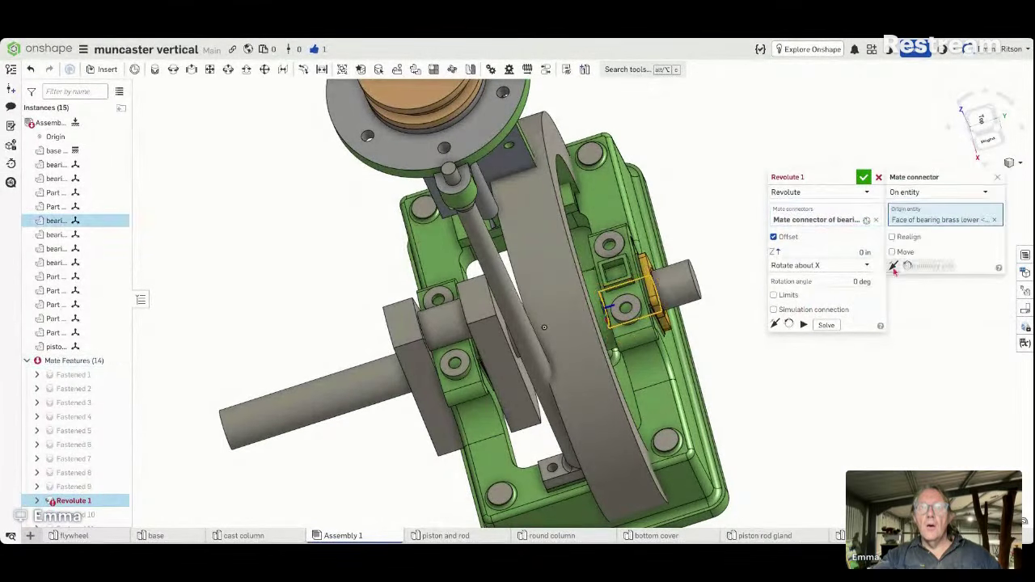
right_click_drag(765, 388, 740, 344)
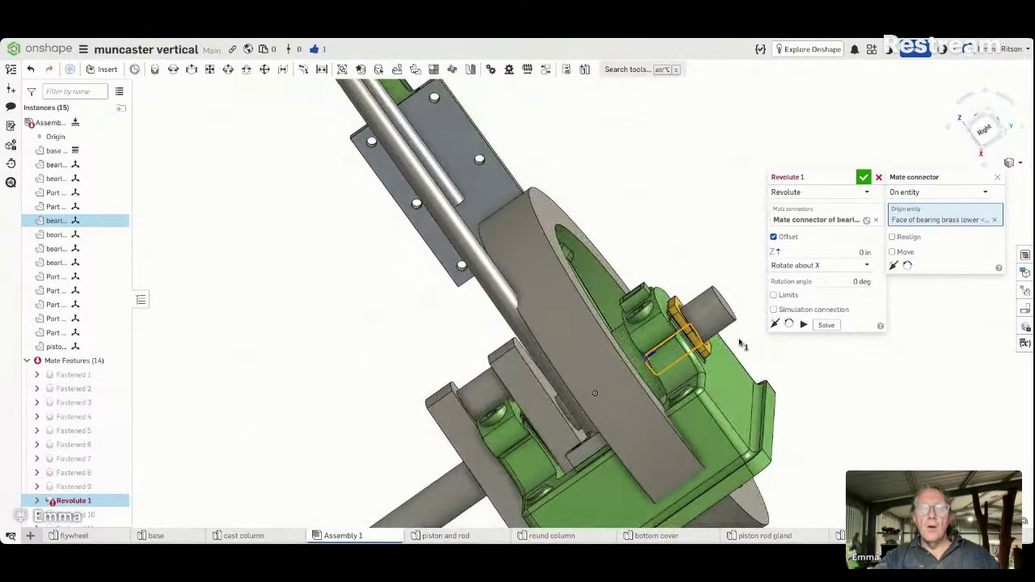
left_click(571, 419)
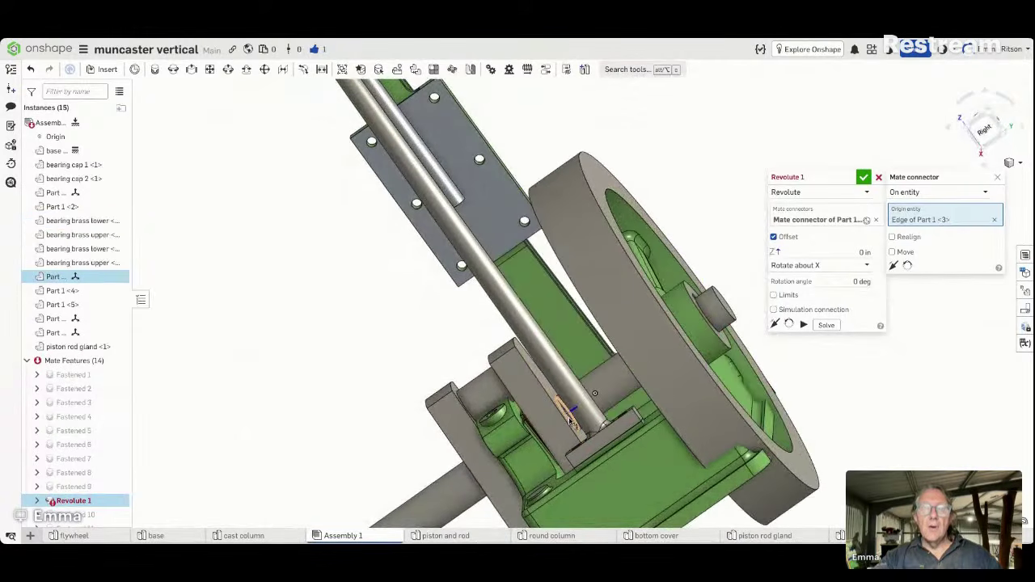
right_click_drag(860, 387, 886, 394)
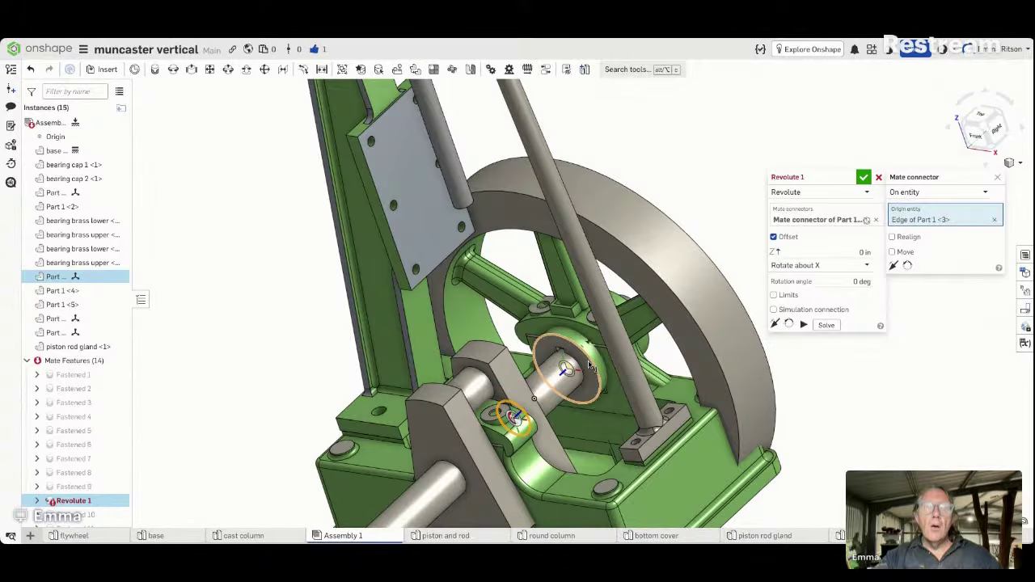
left_click(997, 178)
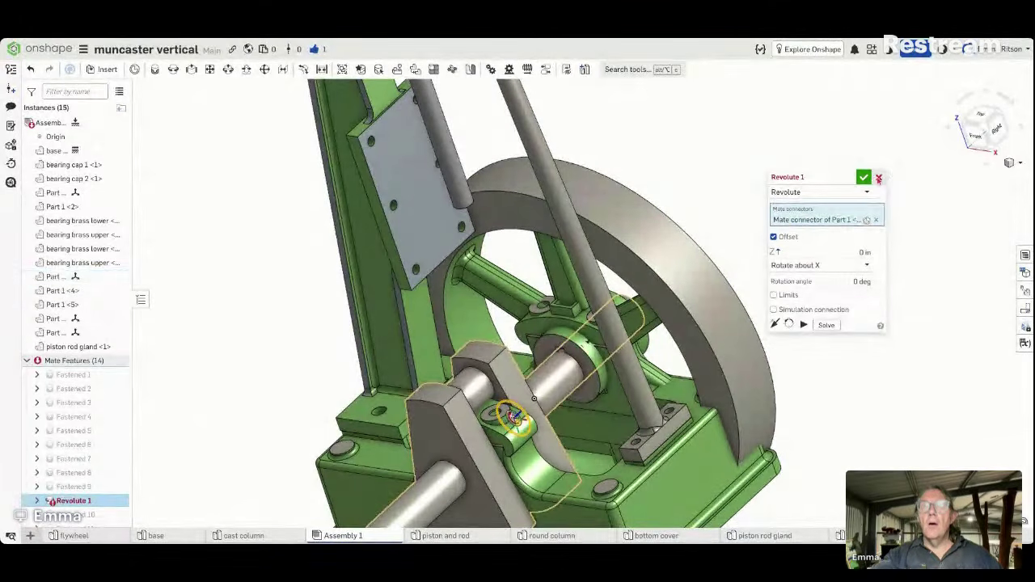
left_click(879, 177)
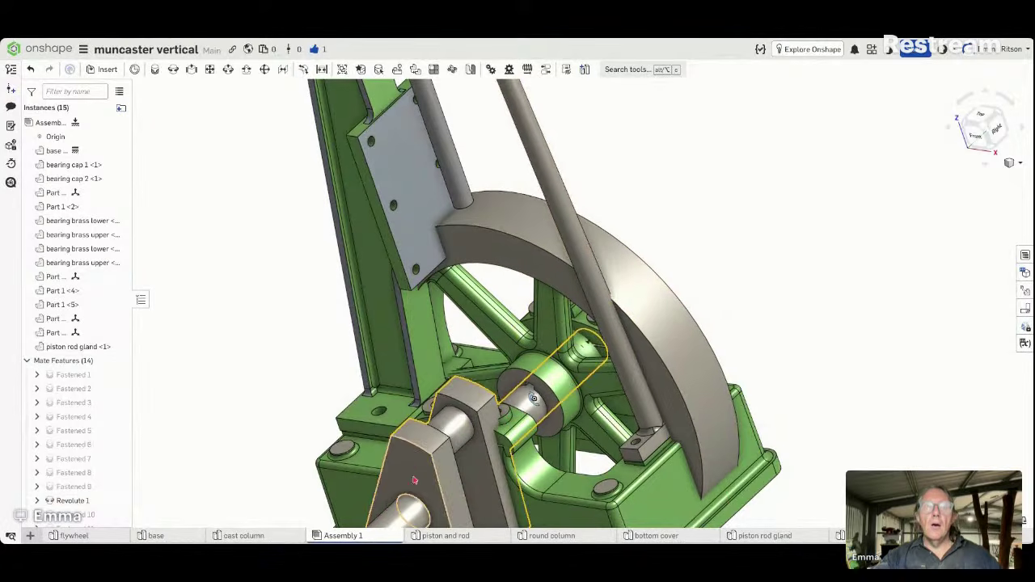
- Delete the Revolute 1 mate that ties the crankshaft to the lower bearing brass
left_click(414, 480)
left_click_drag(435, 460, 524, 377)
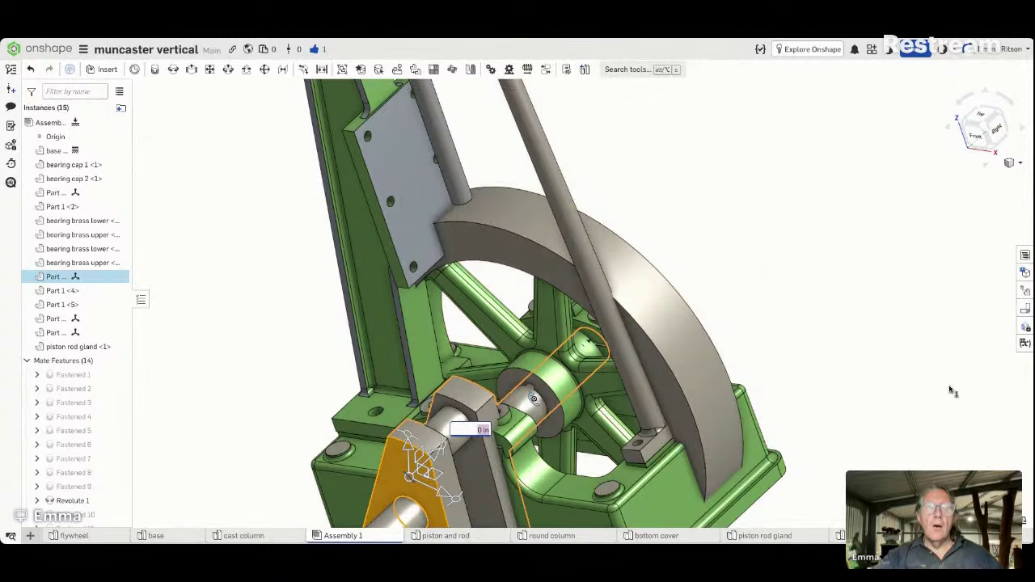
right_click(77, 501)
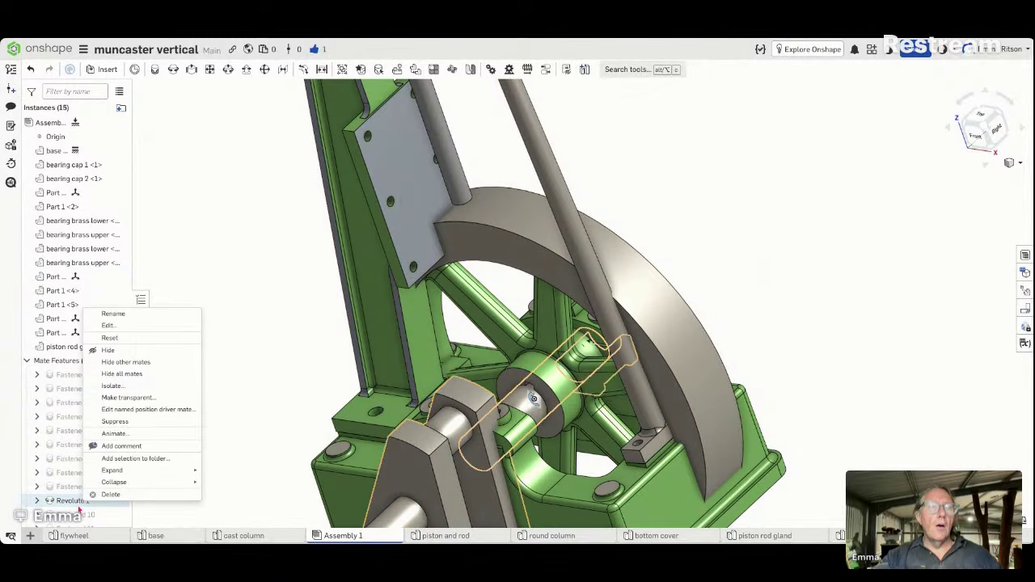
left_click(111, 494)
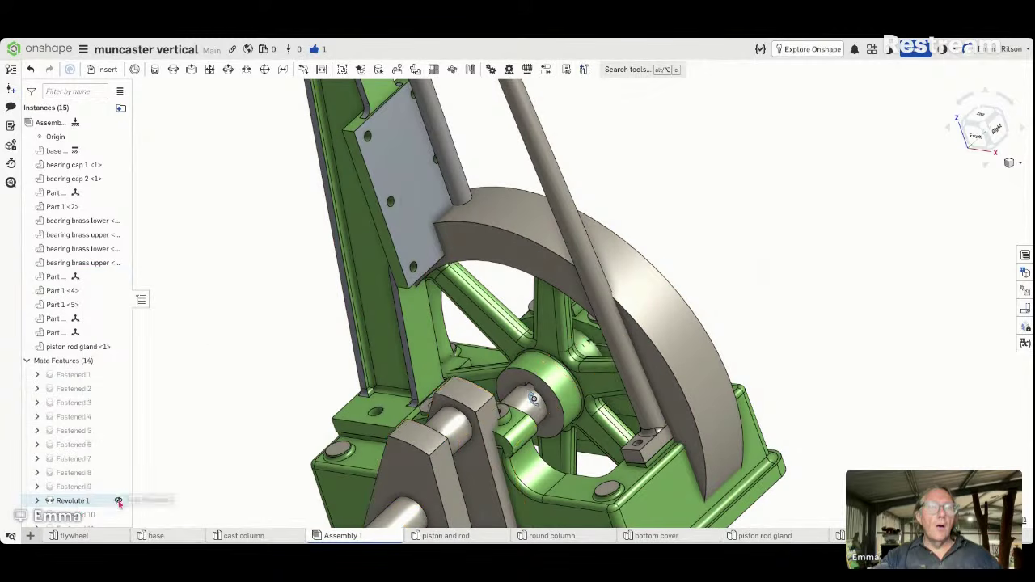
- Slide the freed crankshaft and flywheel along the shaft axis until both crank webs lie beyond the farther bearing
left_click(410, 476)
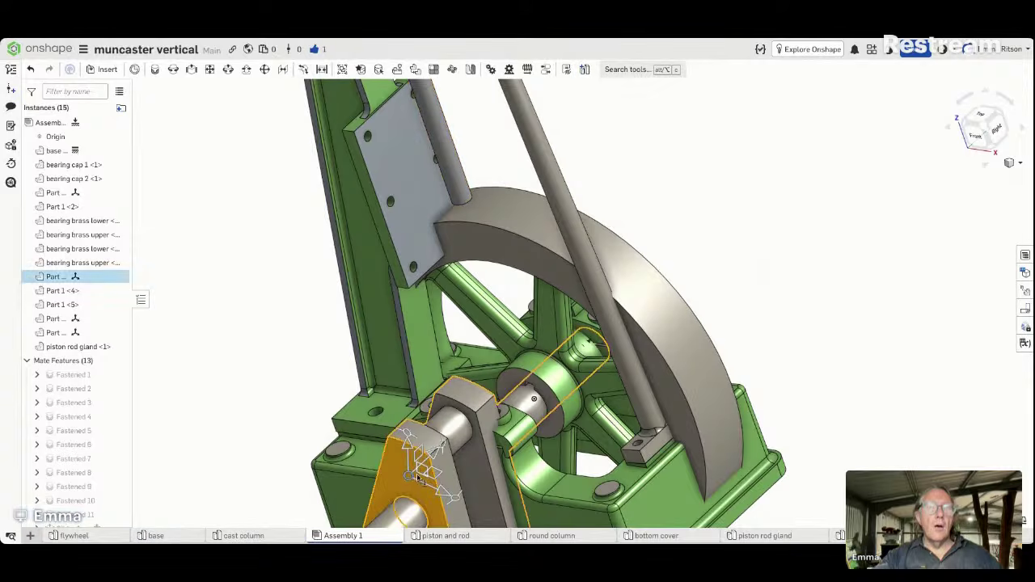
left_click_drag(439, 455, 639, 292)
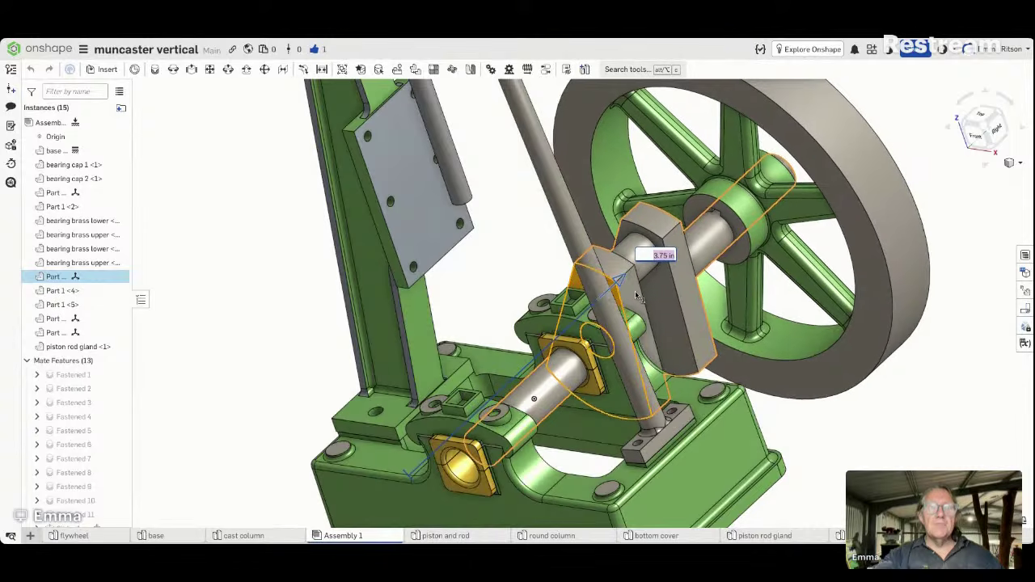
left_click(826, 441)
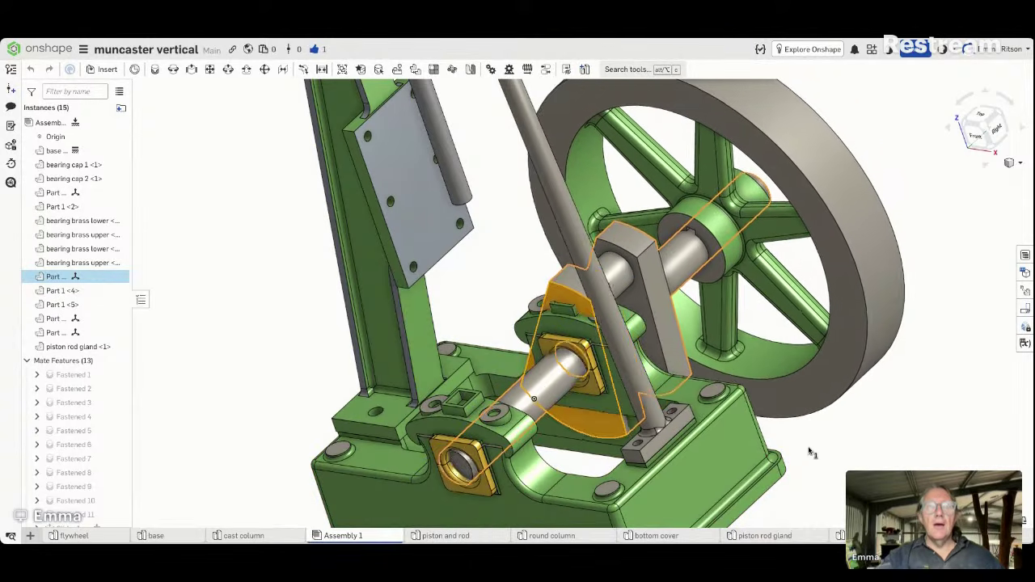
right_click_drag(829, 433, 804, 442)
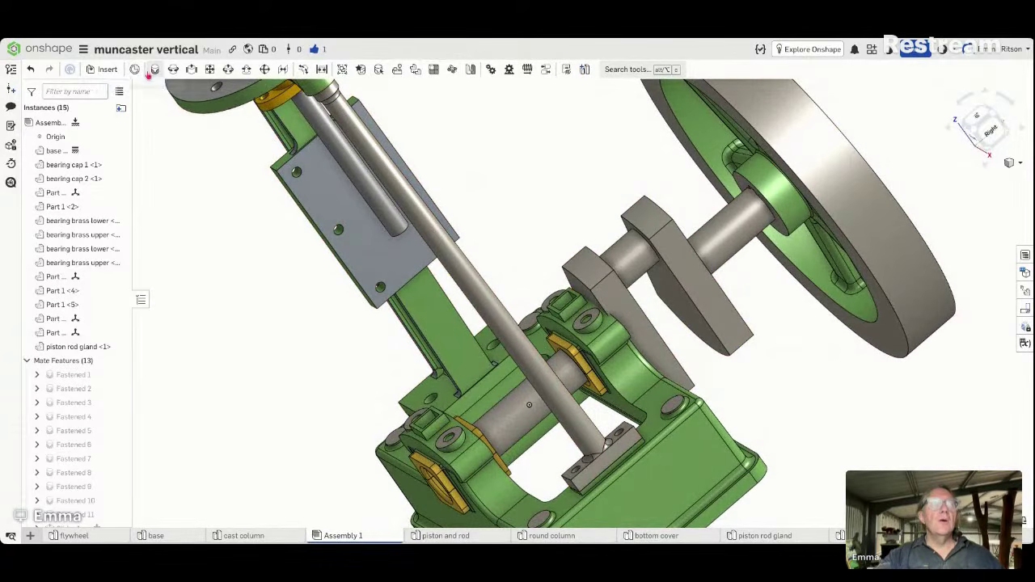
- Start a new Revolute mate with the circular shaft edge at the flywheel-side crank web as its first connector
left_click(172, 71)
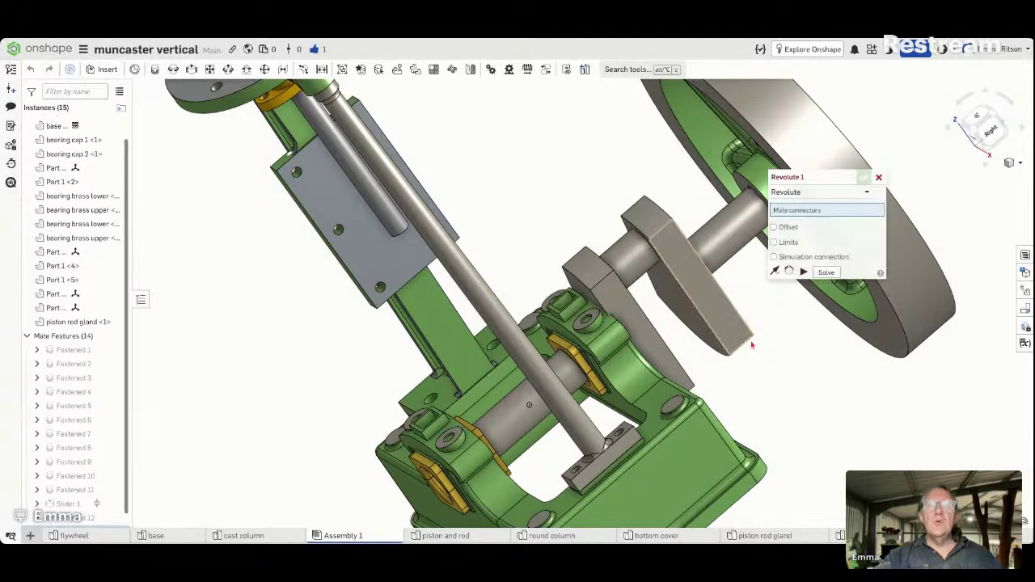
right_click_drag(778, 338, 720, 259)
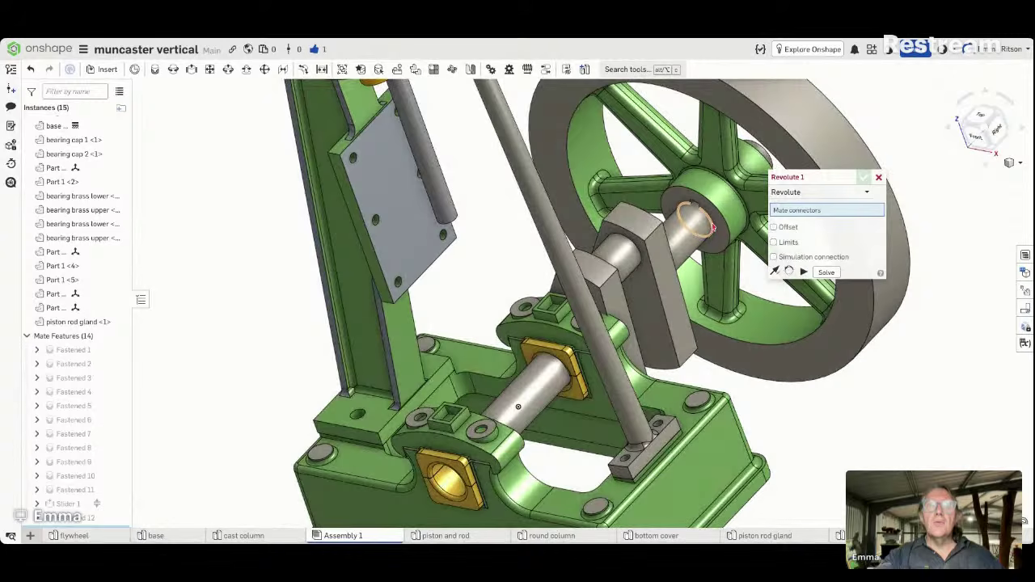
left_click(713, 227)
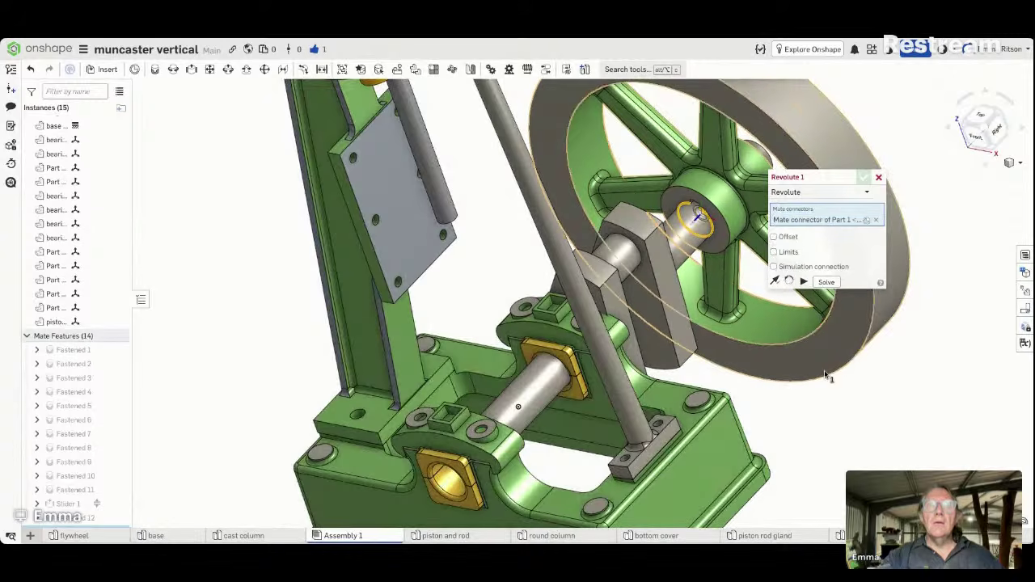
right_click_drag(827, 388, 812, 400)
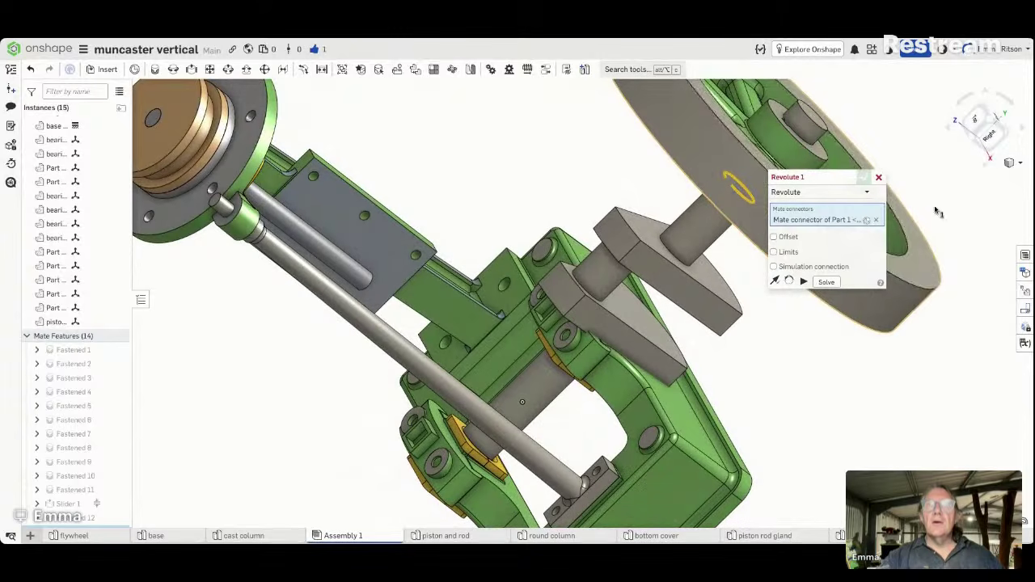
left_click(876, 219)
mouse_move(788, 328)
right_mouse_down()
mouse_move(768, 339)
mouse_move(781, 335)
right_mouse_up()
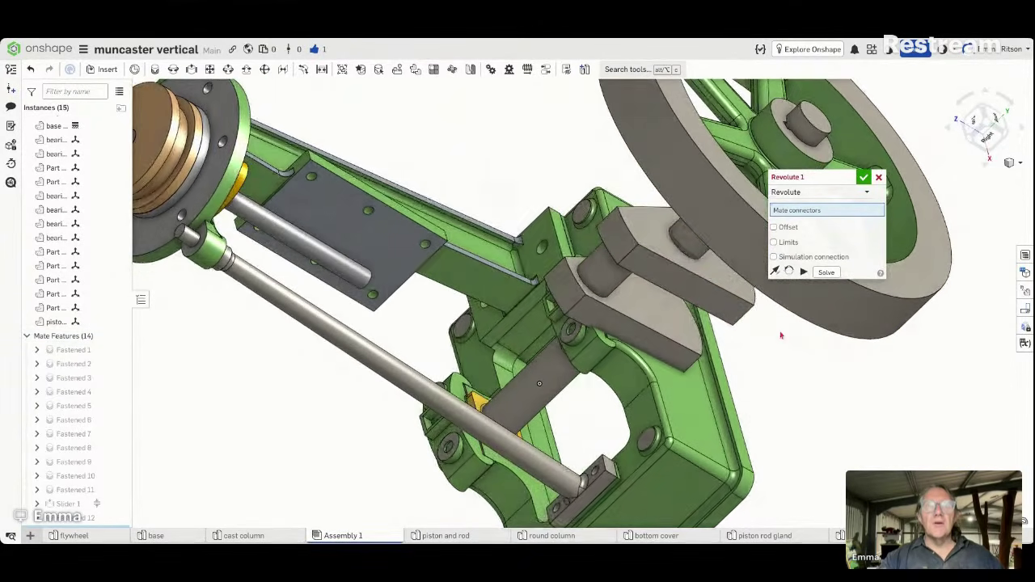
left_click(693, 260)
- Pick the curved bore edge of the flywheel-side lower bearing brass as the Revolute mate's second connector
right_click_drag(879, 423, 529, 403)
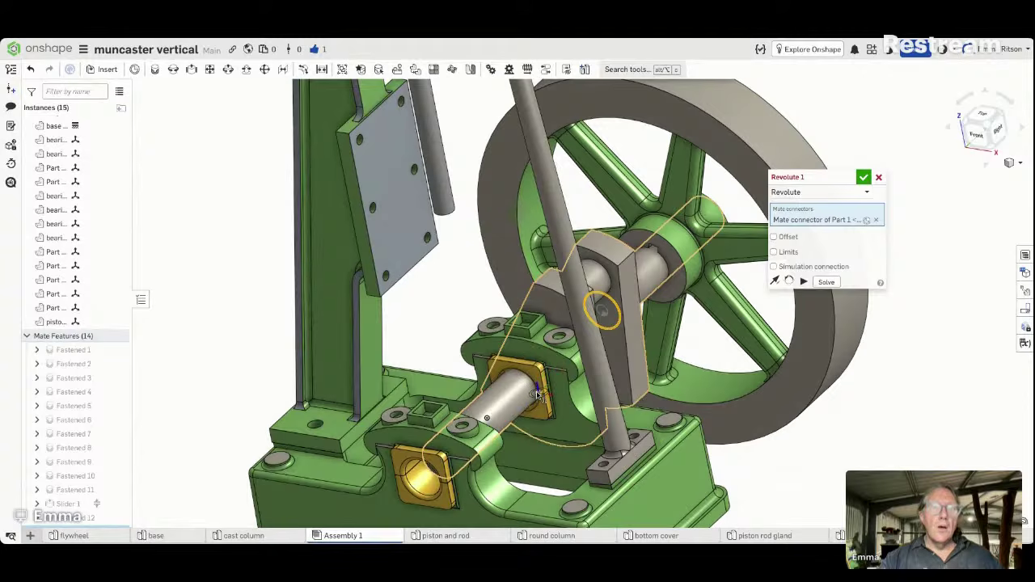
right_click_drag(537, 396, 534, 410)
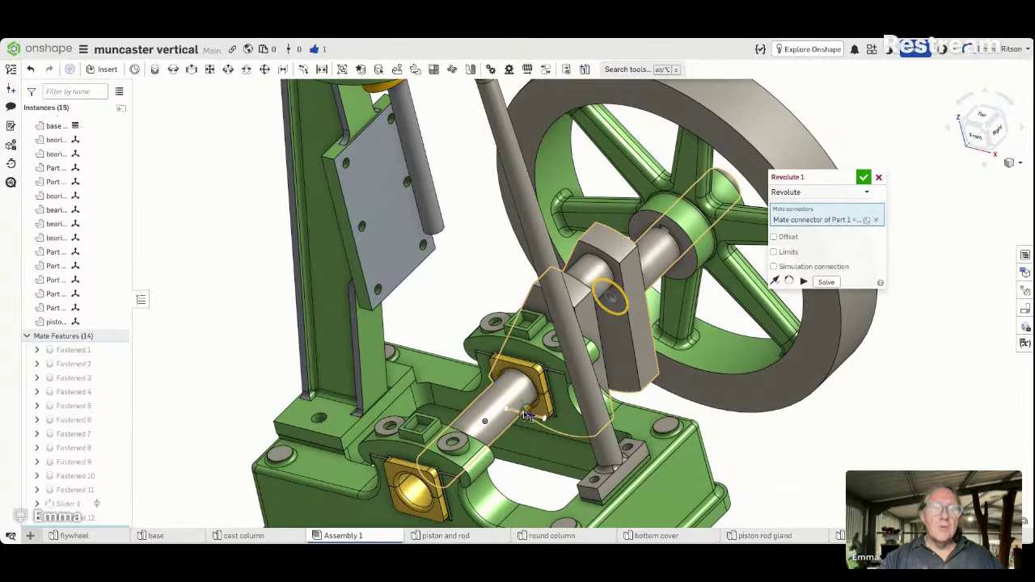
scroll(525, 414, "up", 10)
scroll(527, 415, "up", 5)
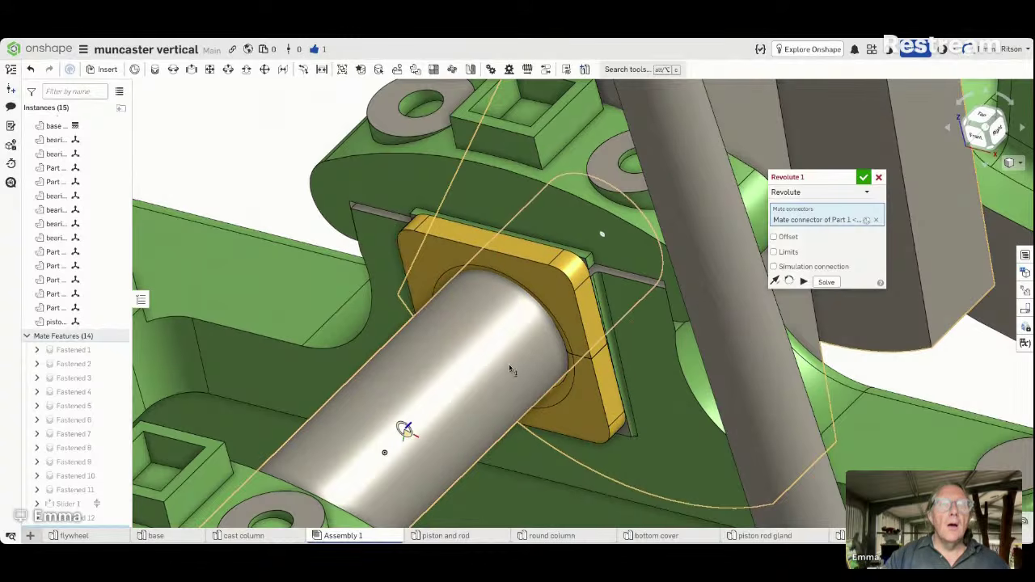
scroll(508, 370, "up", 1)
scroll(508, 371, "down", 3)
right_click_drag(508, 372, 535, 338)
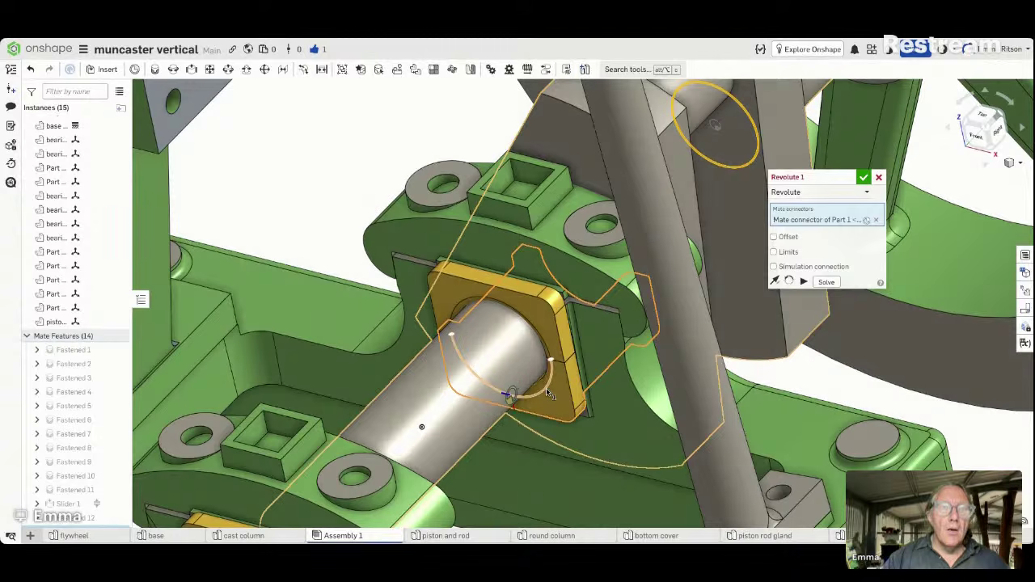
left_click(509, 394)
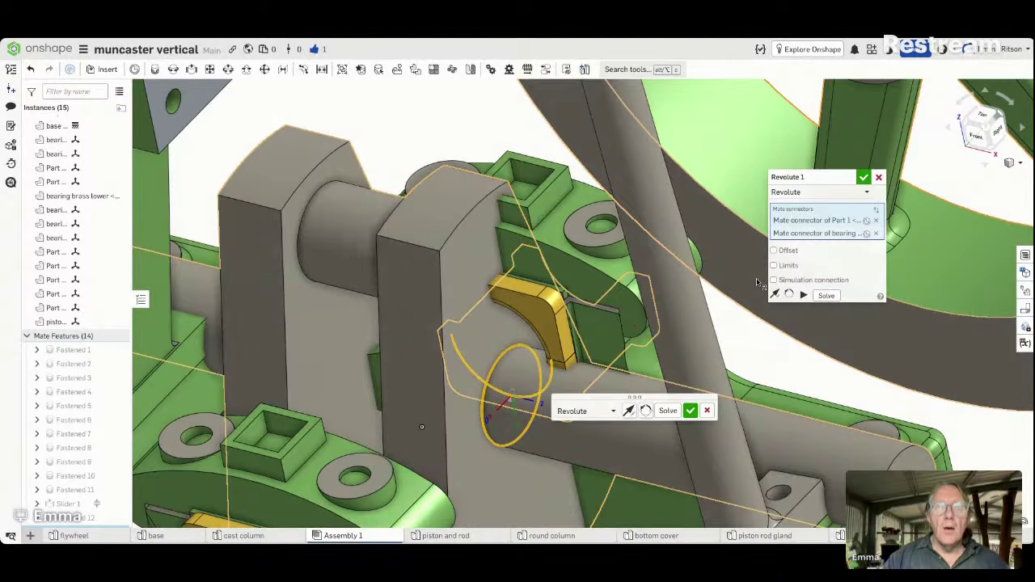
- Try reorienting the Revolute mate's secondary axis, and discard the mate after clearing both of its connectors
left_click(789, 296)
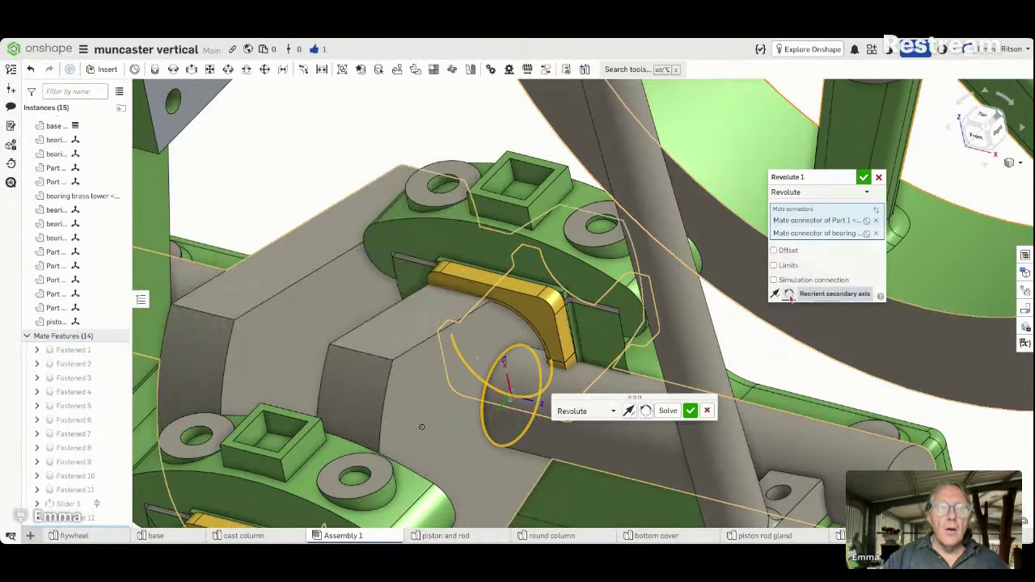
left_click(788, 296)
left_click(788, 296)
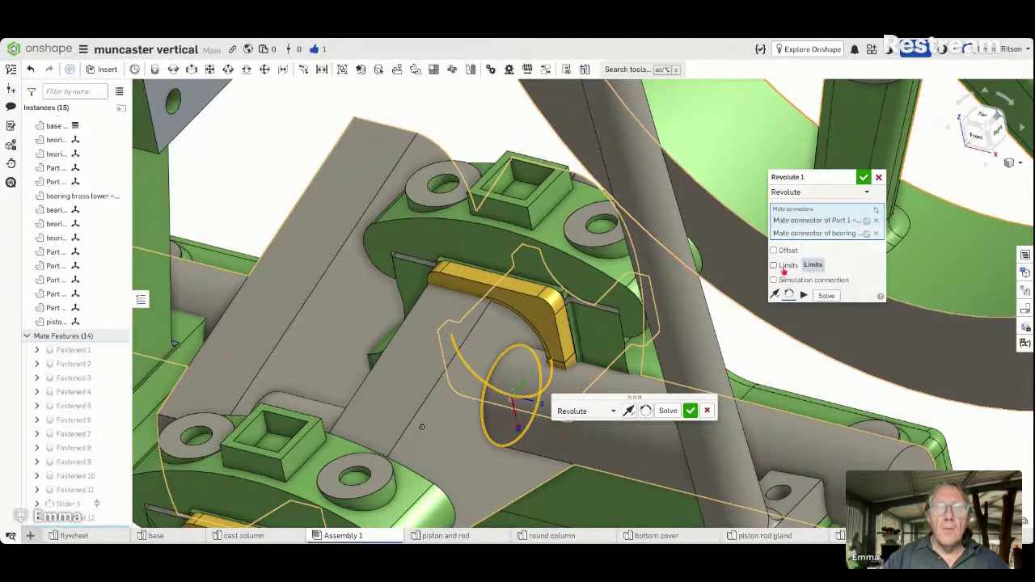
left_click(876, 233)
left_click(876, 221)
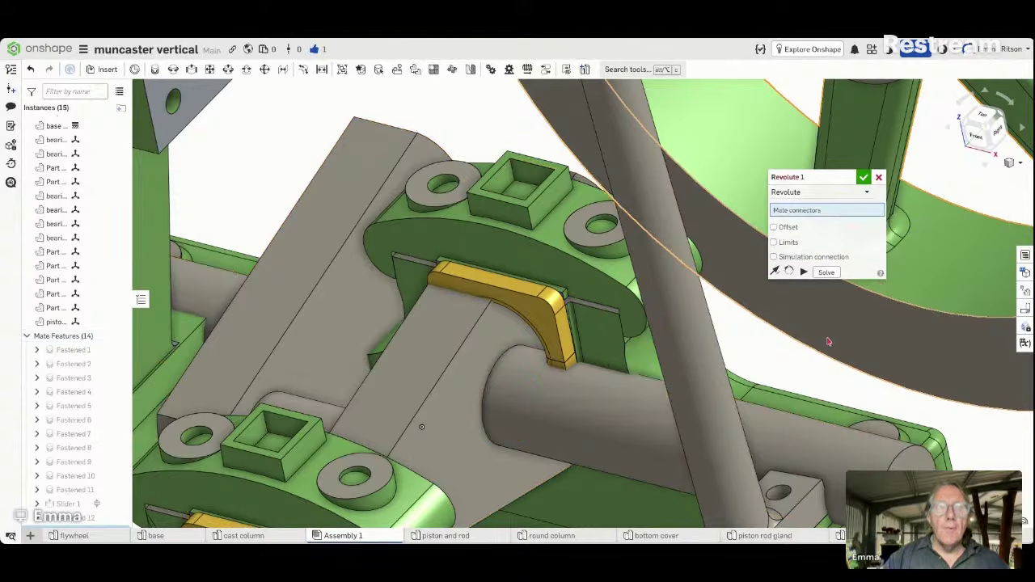
left_click(879, 176)
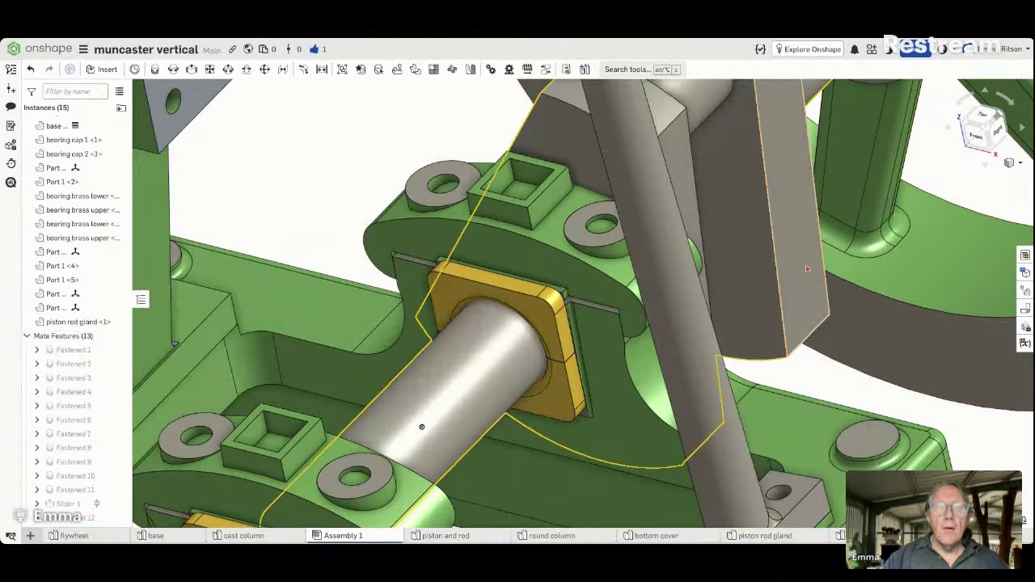
- Start a new Revolute mate with the curved bore edge of the flywheel-side upper bearing brass as its first connector
mouse_move(852, 354)
right_mouse_down()
mouse_move(844, 358)
mouse_move(841, 344)
mouse_move(850, 354)
mouse_move(832, 370)
mouse_move(833, 358)
mouse_move(814, 364)
mouse_move(843, 353)
right_mouse_up()
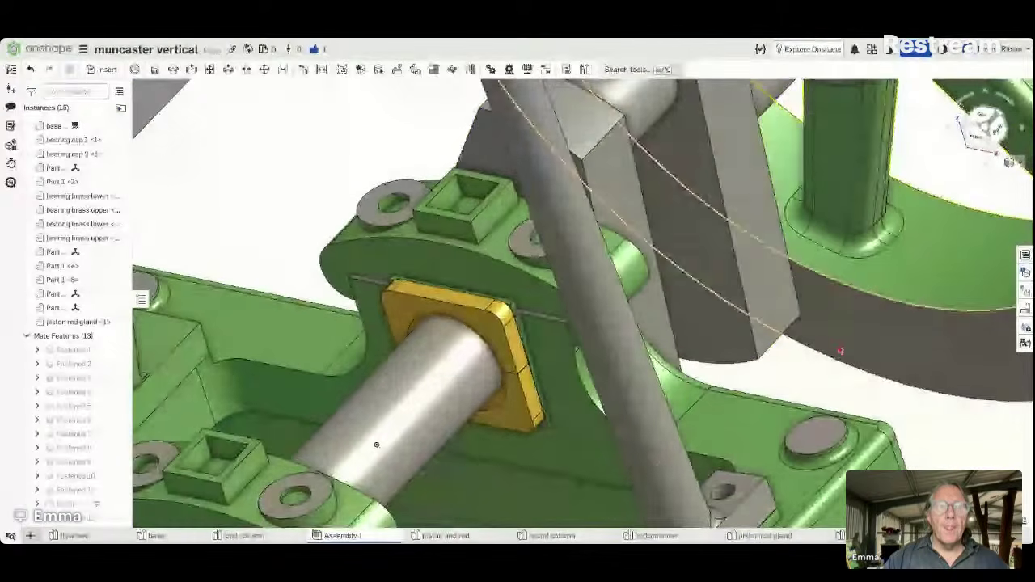
left_click(172, 71)
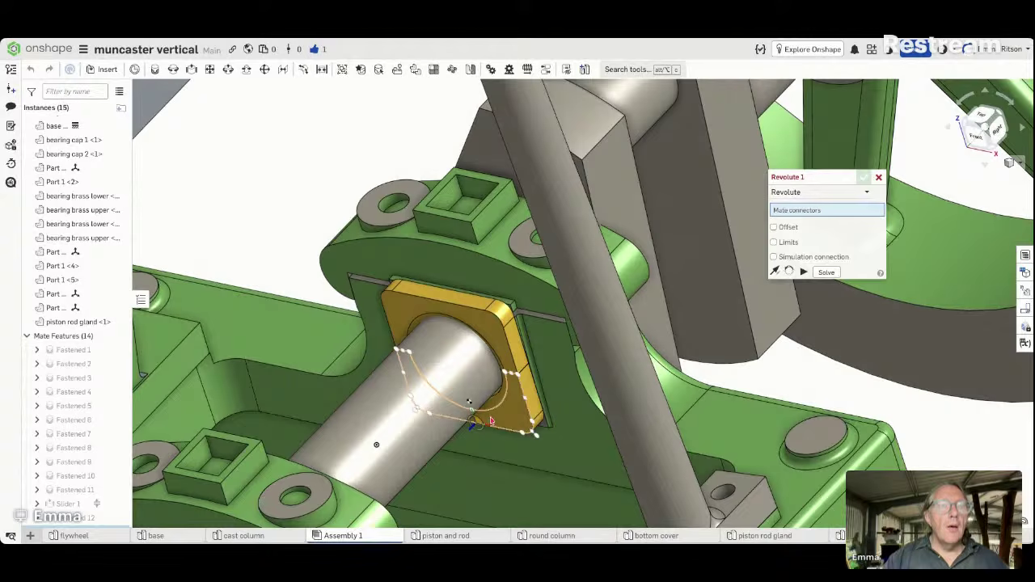
right_click_drag(486, 418, 490, 388)
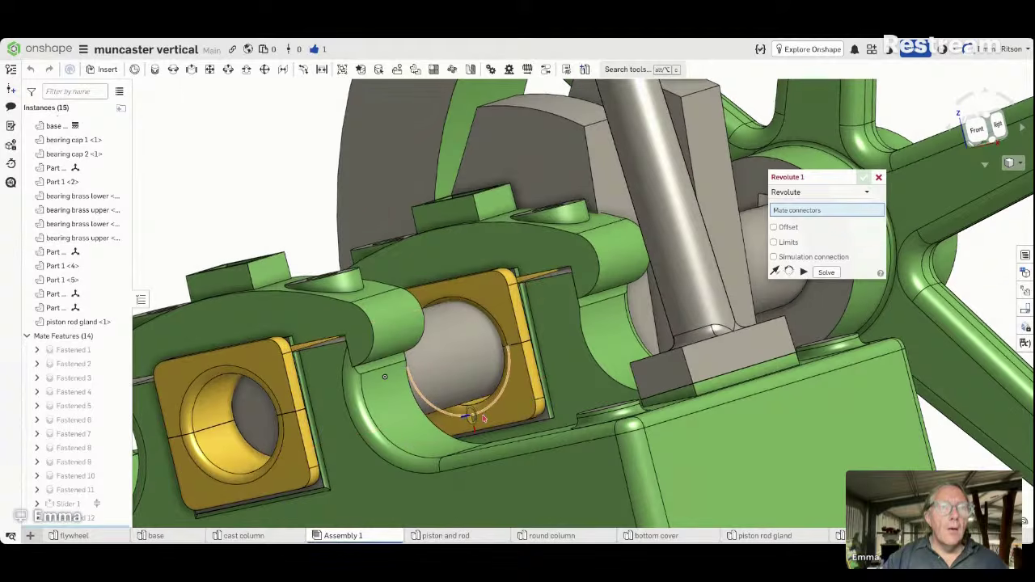
right_click_drag(489, 416, 555, 409)
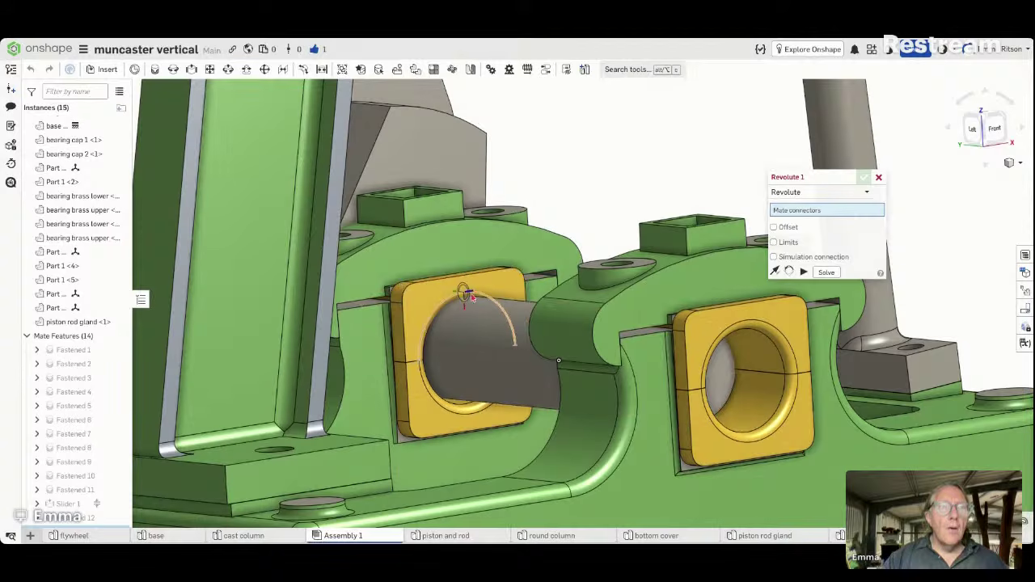
mouse_move(473, 298)
right_mouse_down()
mouse_move(501, 299)
mouse_move(458, 311)
mouse_move(474, 277)
right_mouse_up()
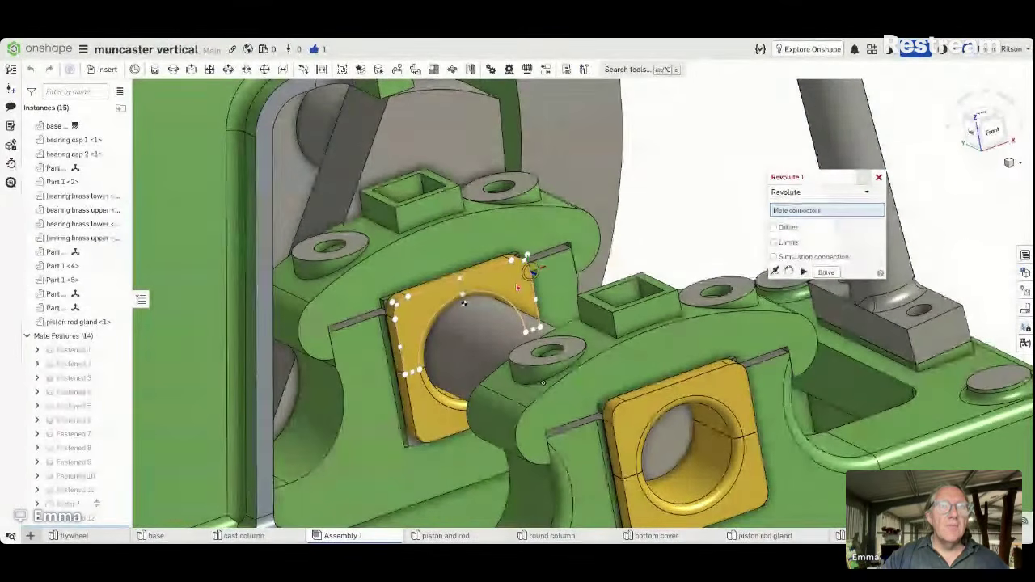
left_click(474, 285)
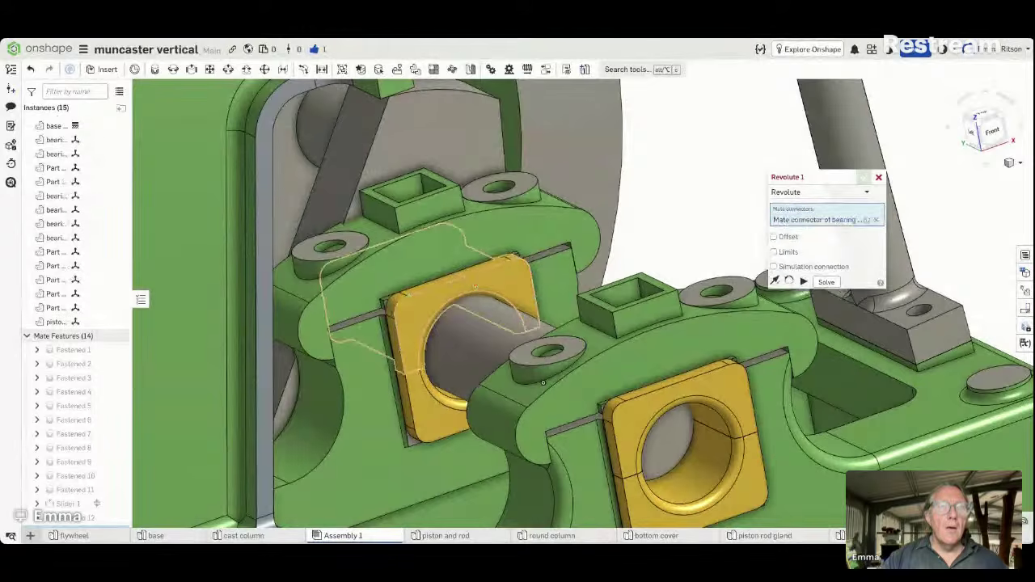
- Try the circular shaft edge at the crank web as the second connector with an offset enabled, and discard the mate
right_click_drag(484, 354, 414, 423)
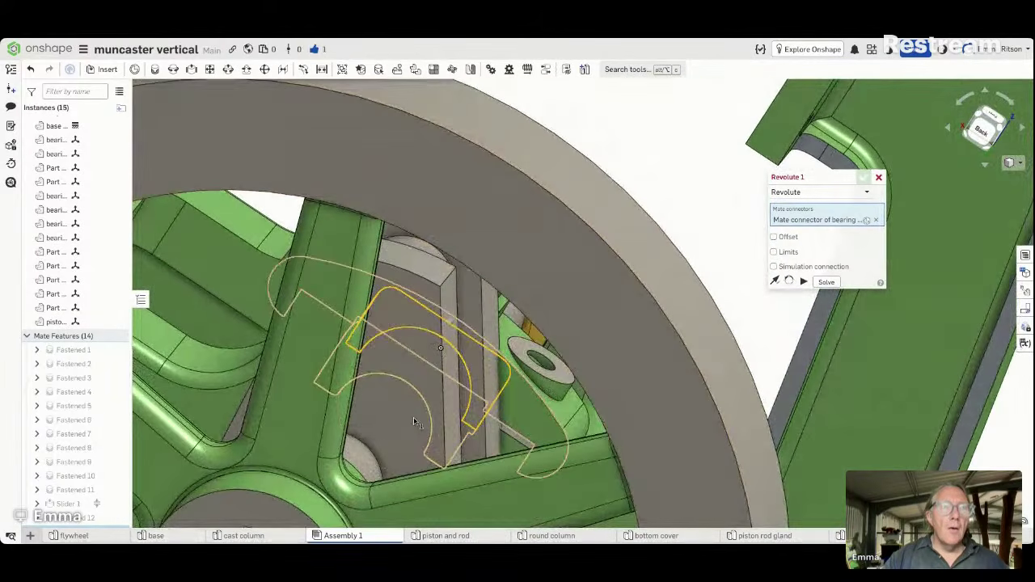
left_click(380, 444)
right_click_drag(380, 444, 300, 414)
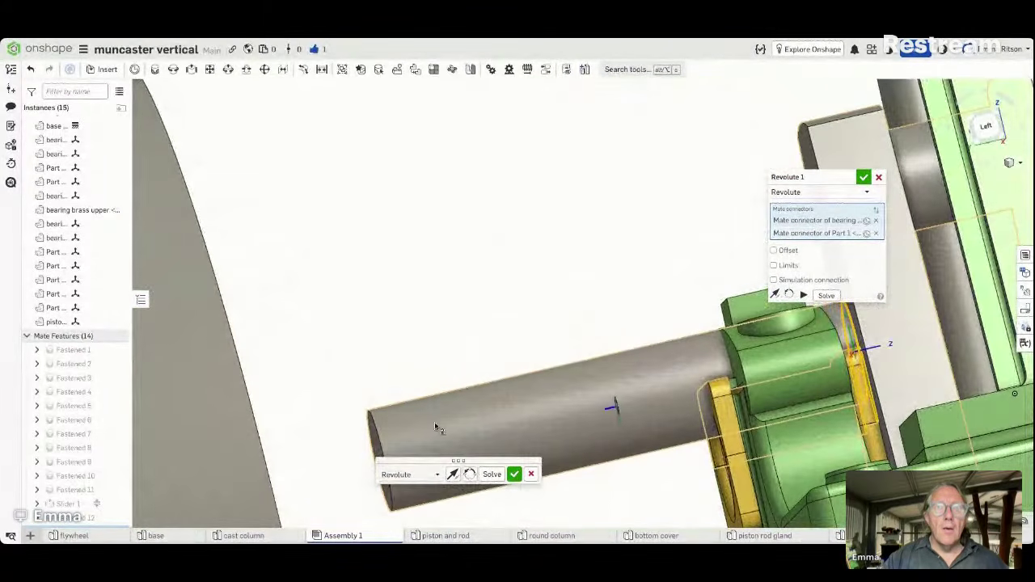
scroll(918, 369, "up", 3)
scroll(918, 370, "up", 2)
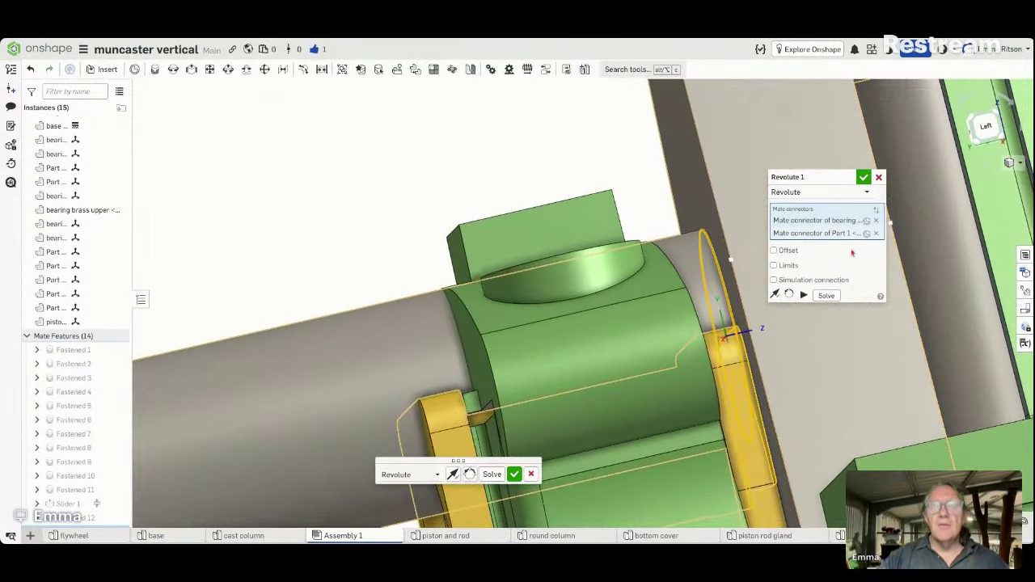
left_click(775, 251)
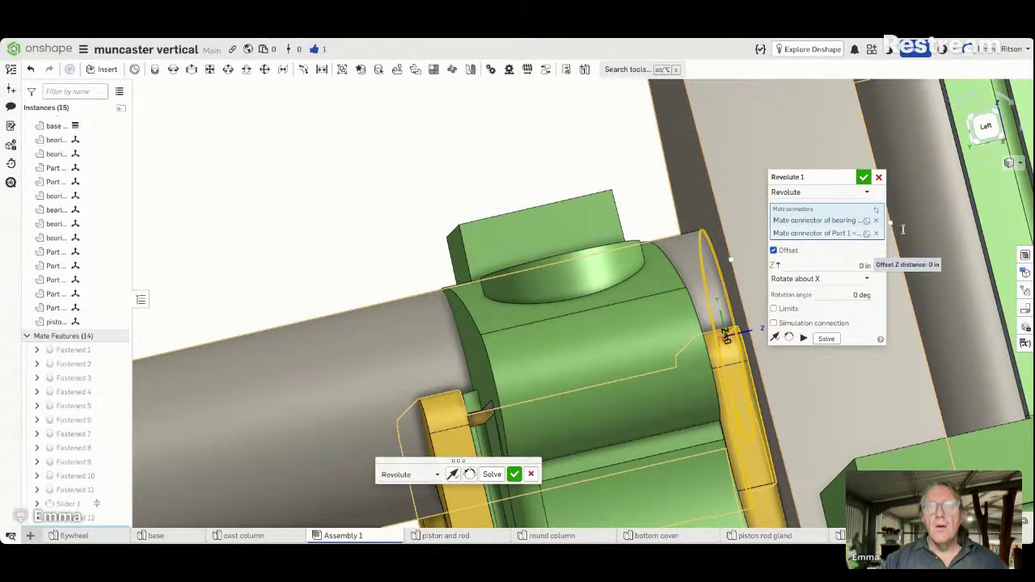
left_click(880, 178)
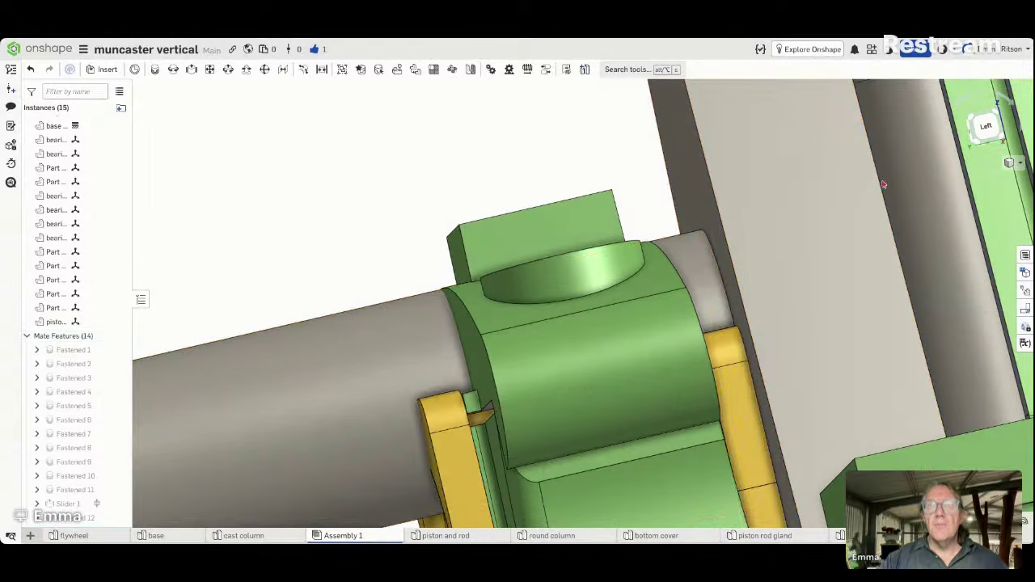
- Slide the crankshaft along its axis toward the flywheel side until the shaft end is clear of both bearings
scroll(815, 329, "down", 2)
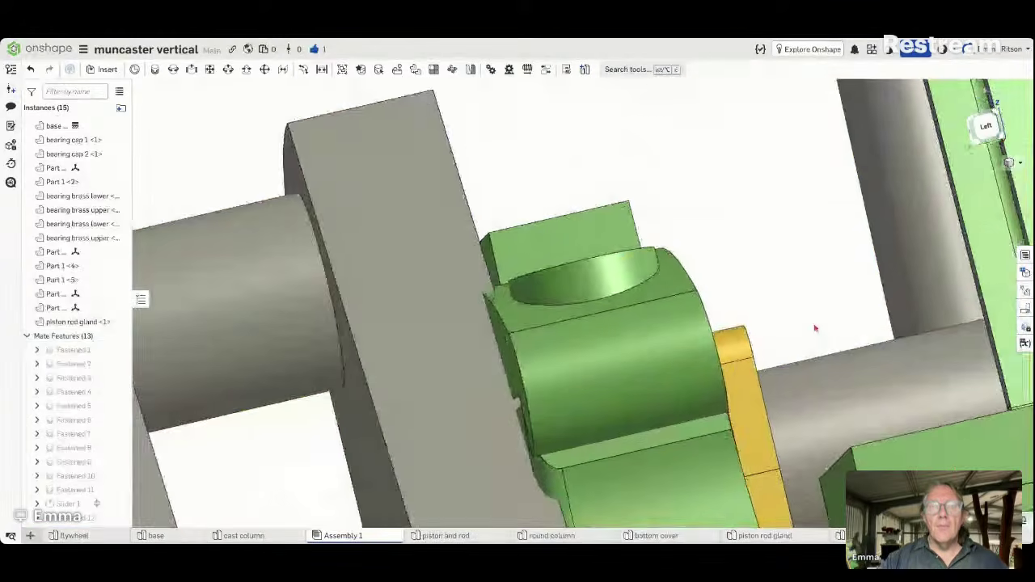
scroll(815, 329, "down", 3)
right_click_drag(816, 328, 579, 360)
left_click(579, 360)
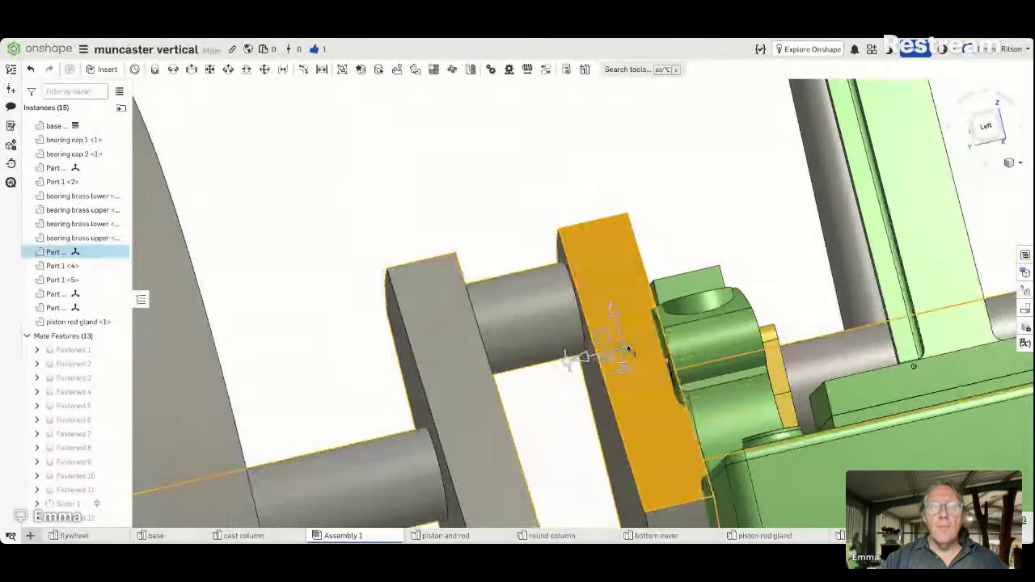
left_click_drag(586, 363, 427, 383)
left_click(578, 297)
right_click_drag(613, 306, 599, 335)
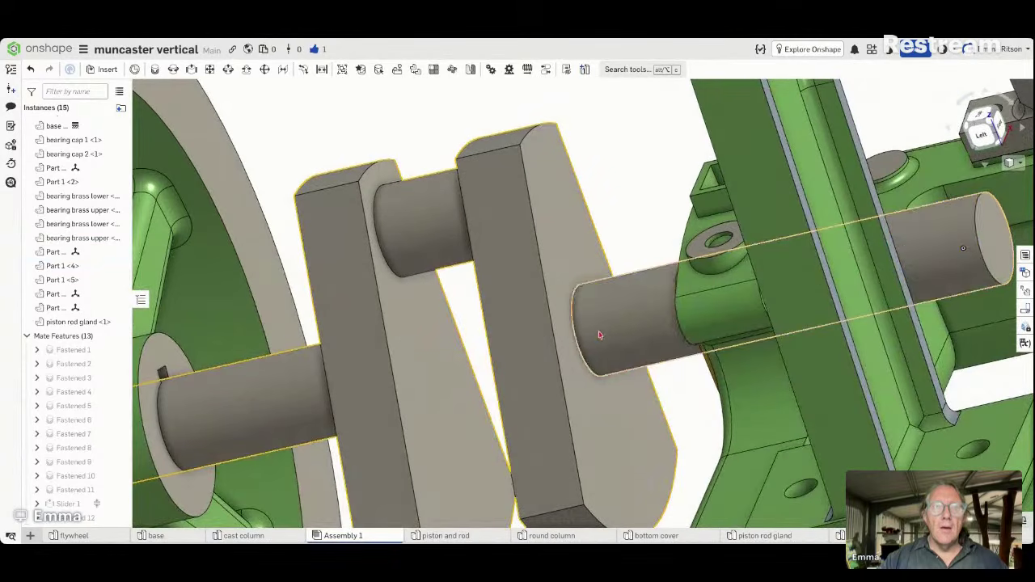
left_click(599, 331)
left_click_drag(603, 326, 170, 364)
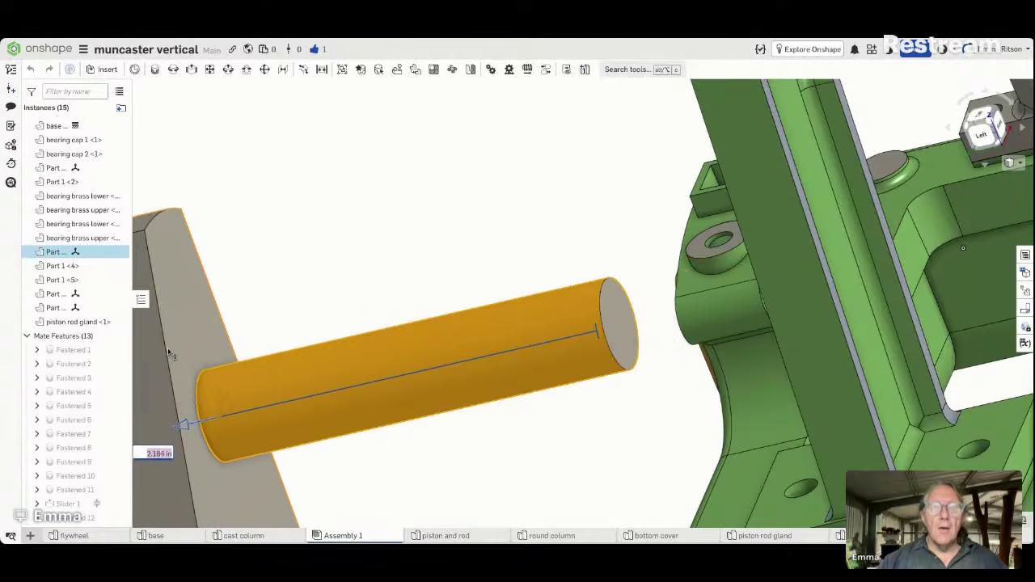
left_click(670, 449)
- Add an on-entity mate connector to the bore face of the lower bearing brass farther from the flywheel
right_click_drag(670, 450, 738, 356)
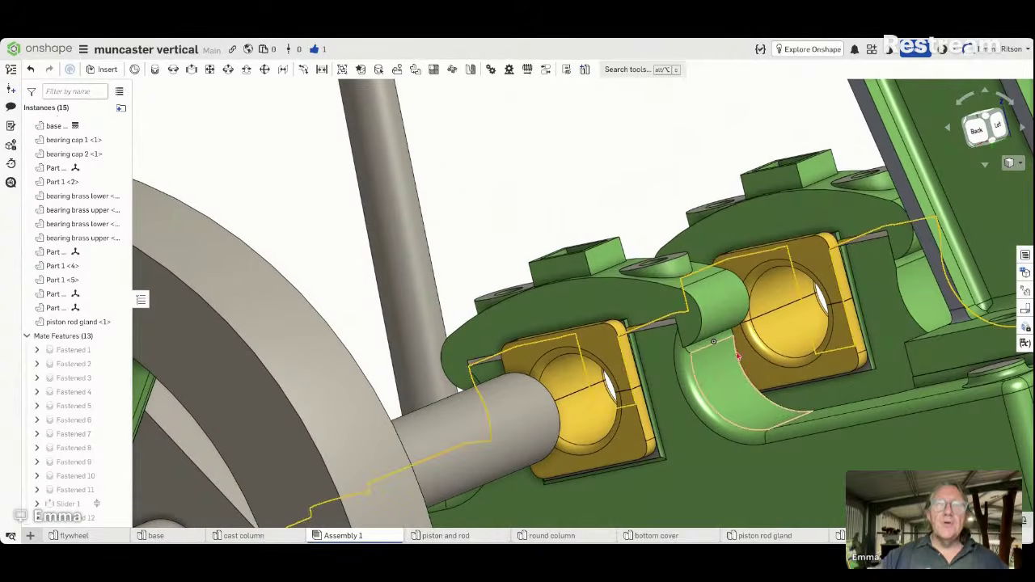
right_click_drag(809, 262, 724, 368)
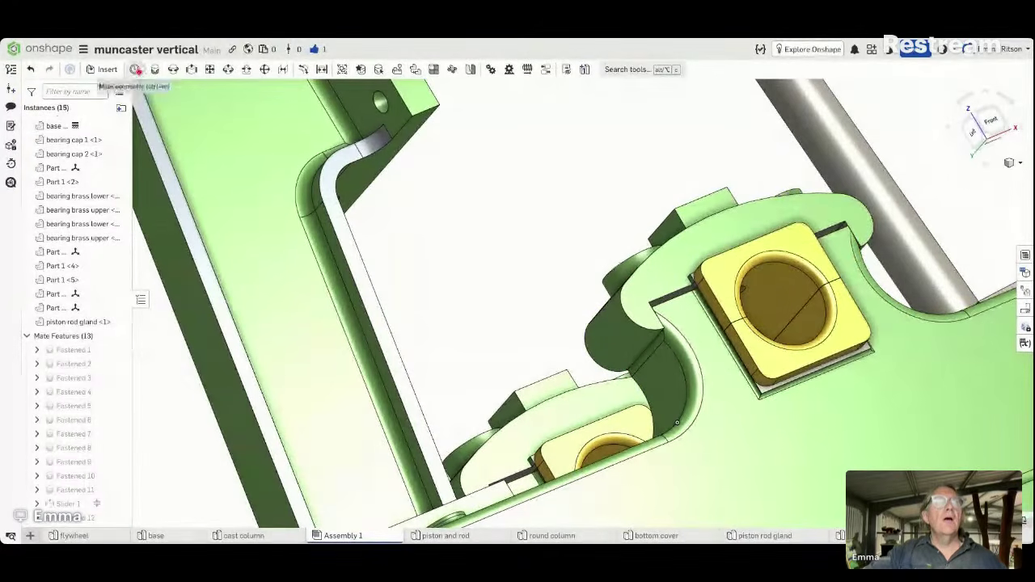
left_click(135, 69)
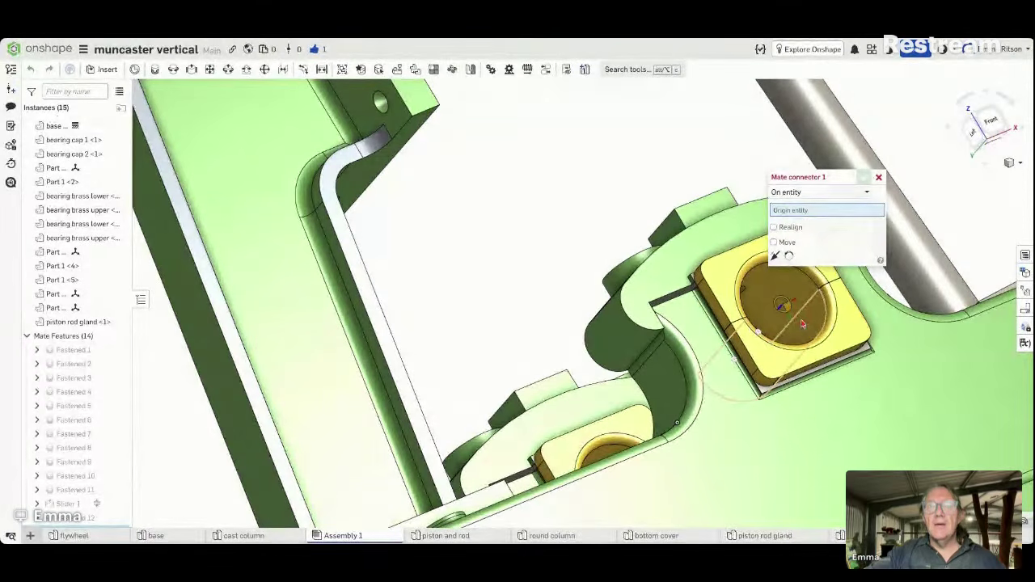
left_click(802, 324)
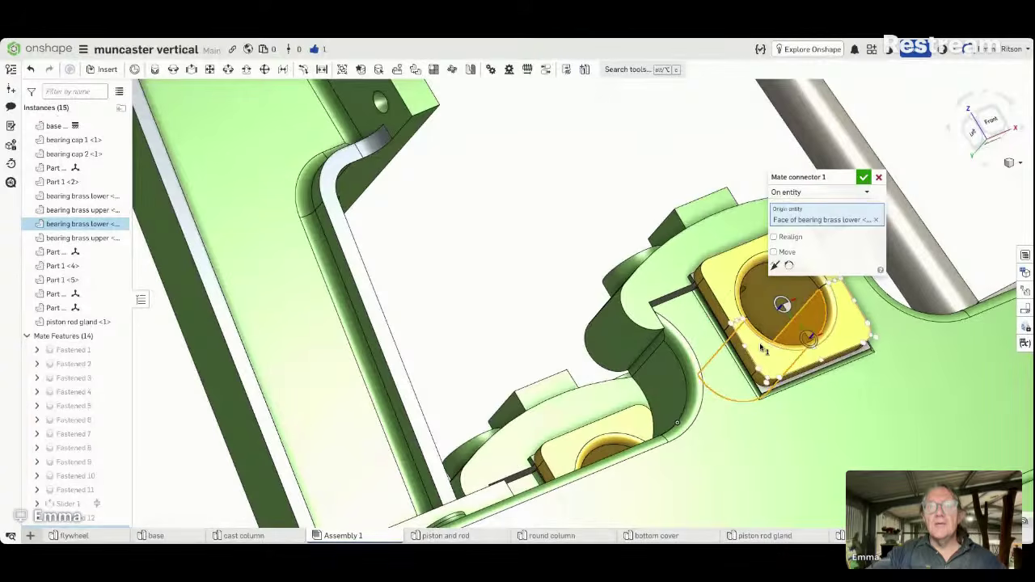
right_click_drag(935, 370, 945, 392)
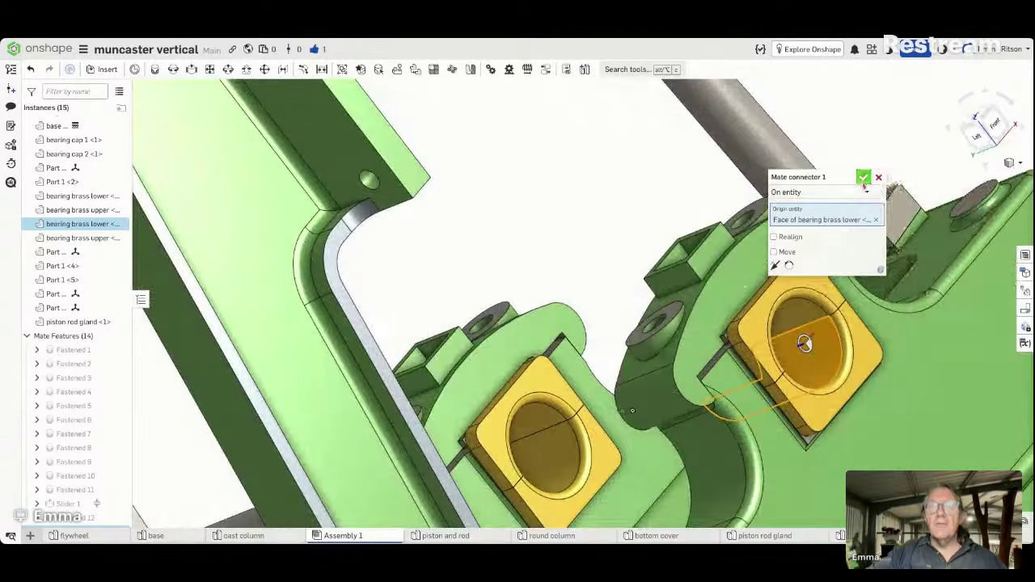
left_click(863, 177)
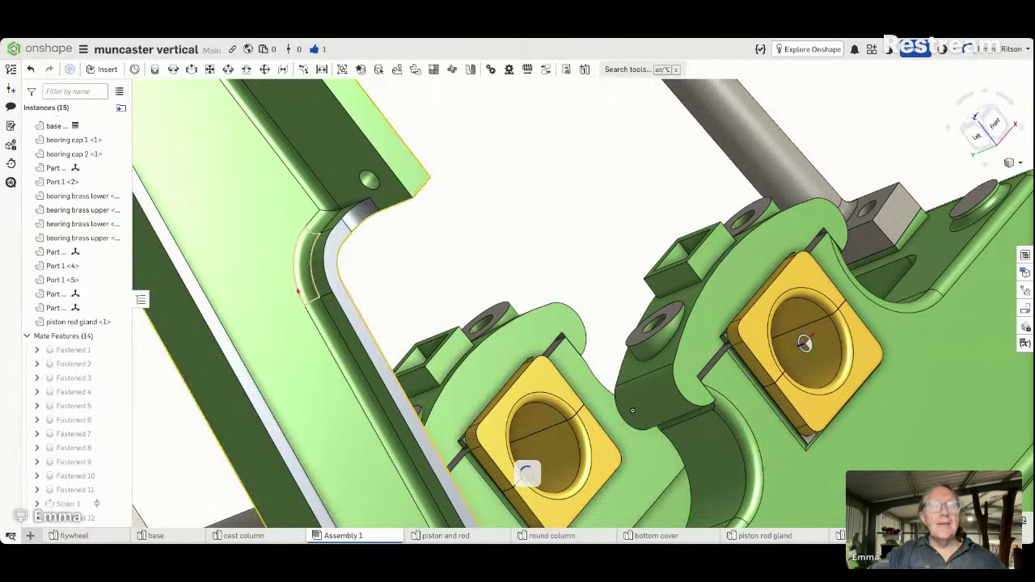
- Start a Revolute mate between the lower bearing brass's bore mate connector and the circular shaft edge at the crank web
left_click(173, 70)
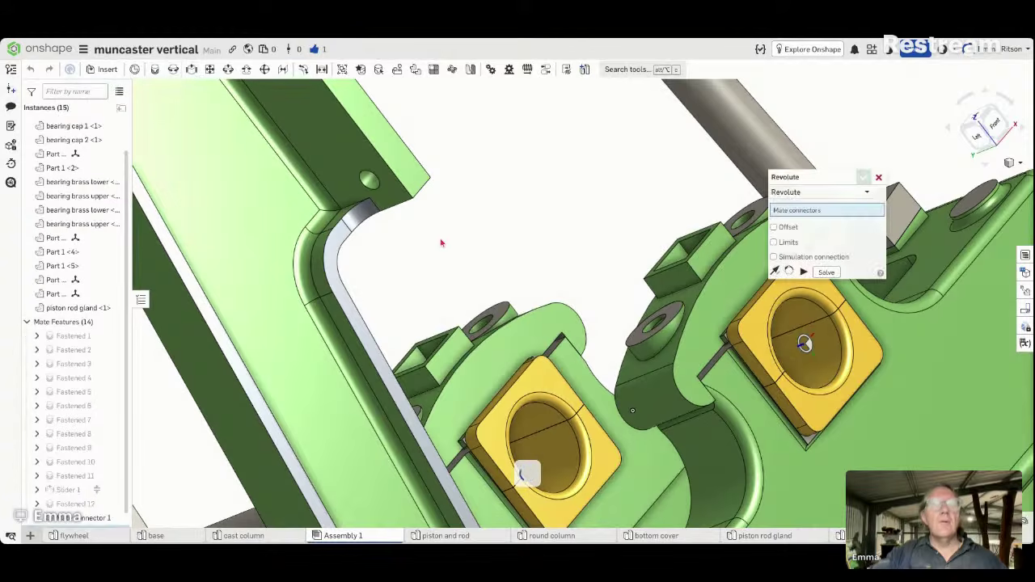
right_click_drag(451, 256, 380, 293)
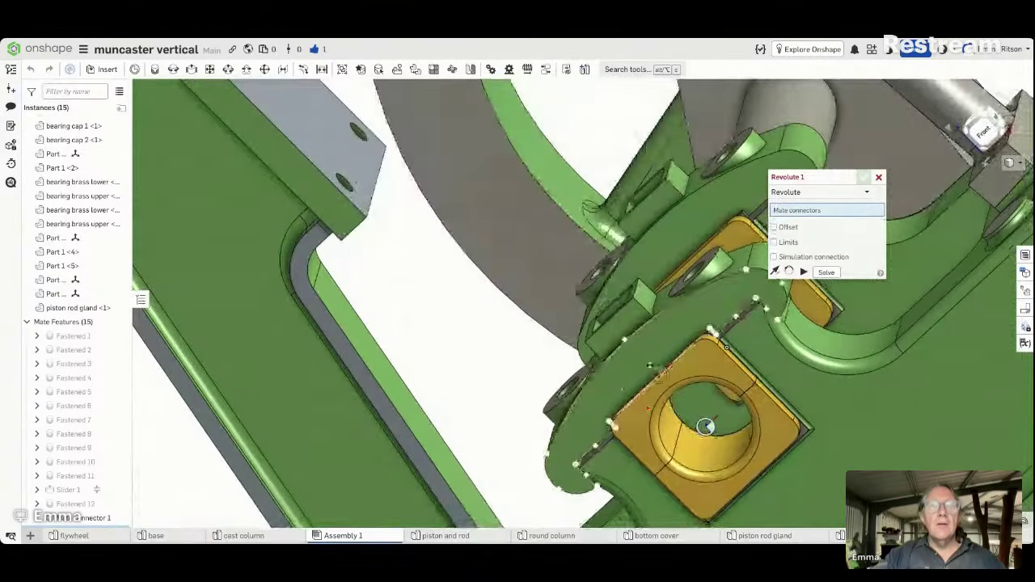
left_click(707, 427)
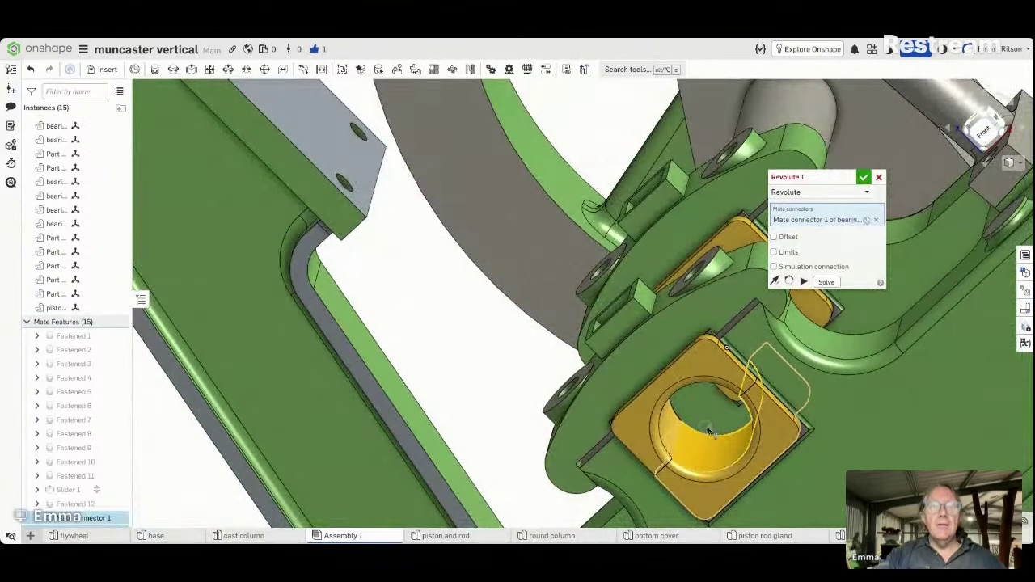
right_click_drag(484, 338, 278, 271)
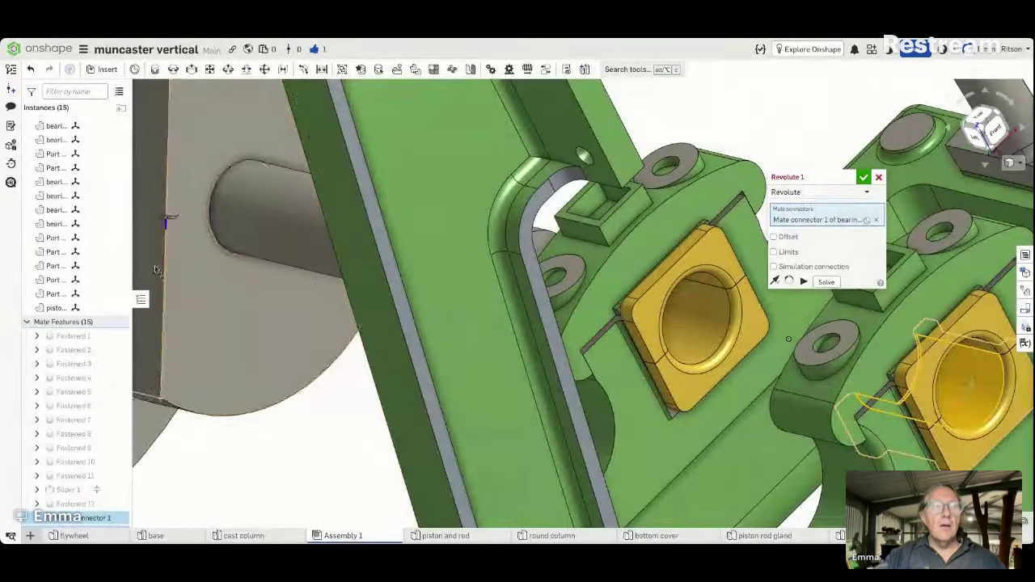
left_click(215, 242)
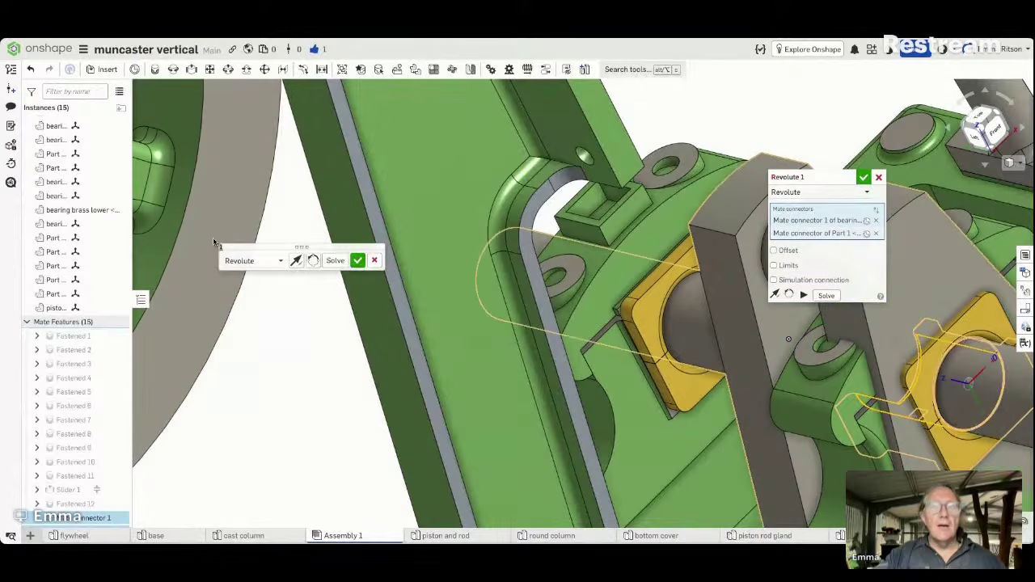
right_click_drag(322, 374, 361, 361)
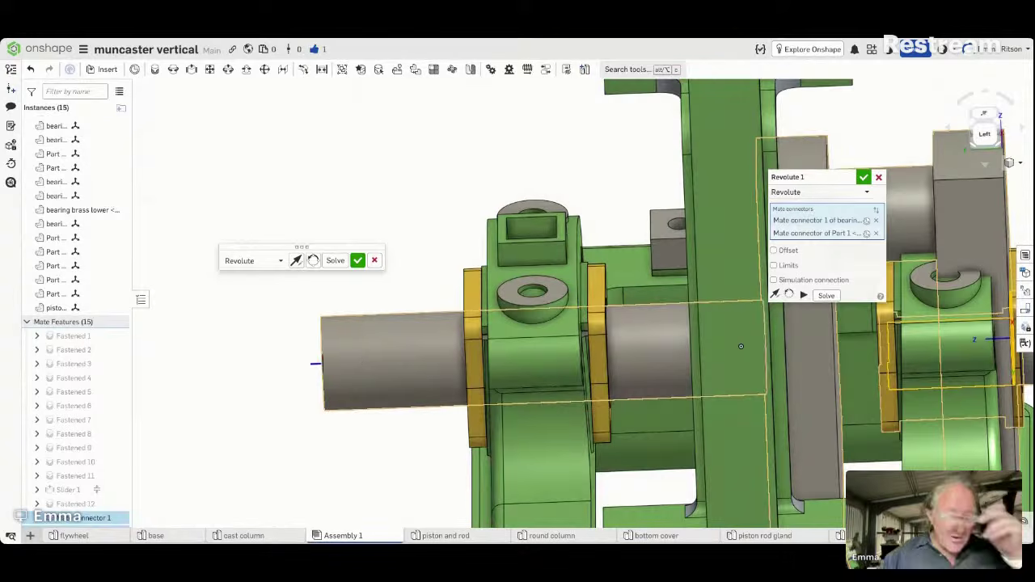
- Enable the Revolute mate's offset, set it to -13/16 in along Z, and accept the mate
left_click(774, 251)
type("13/16")
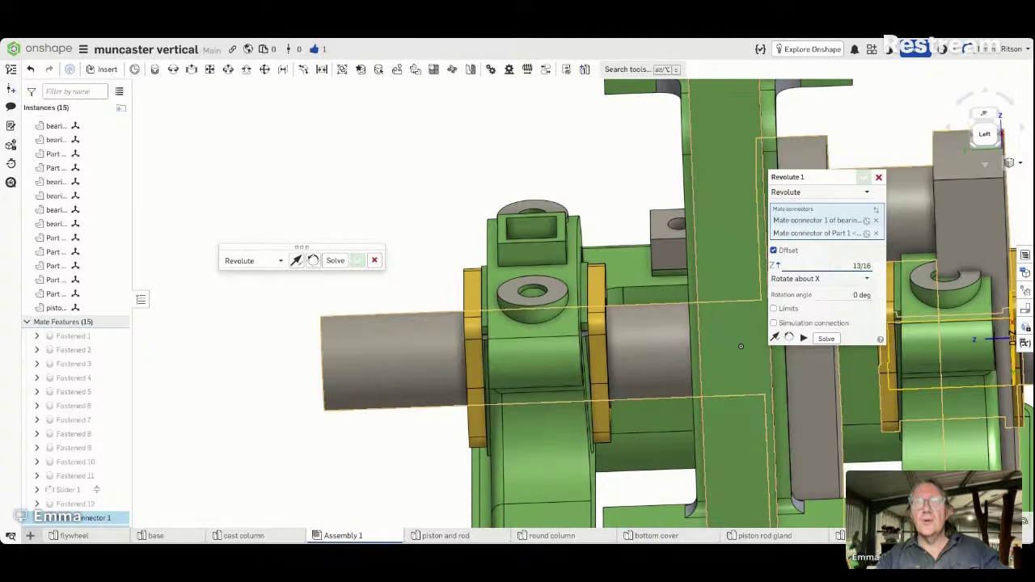
key("Return")
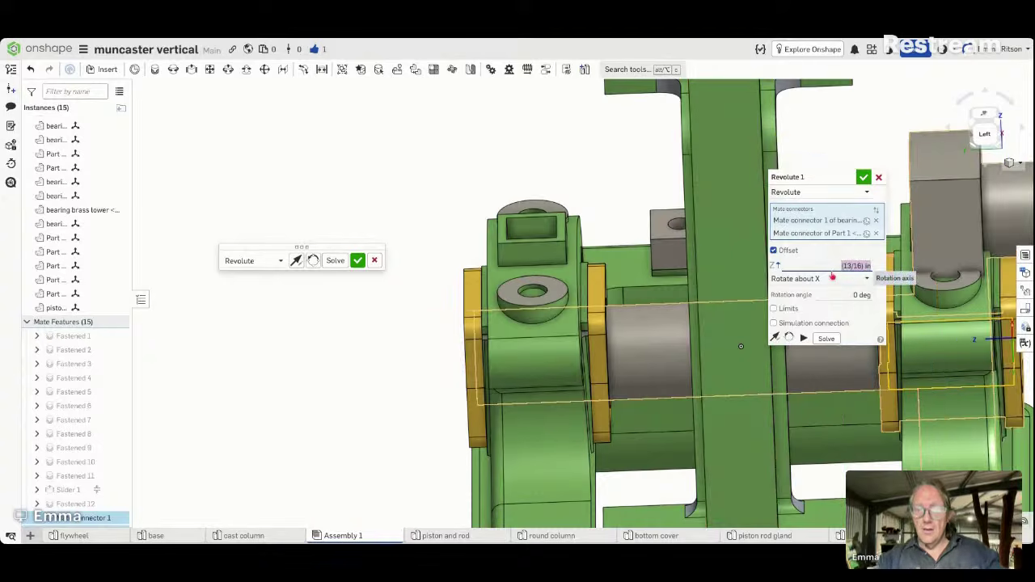
type("-13/1")
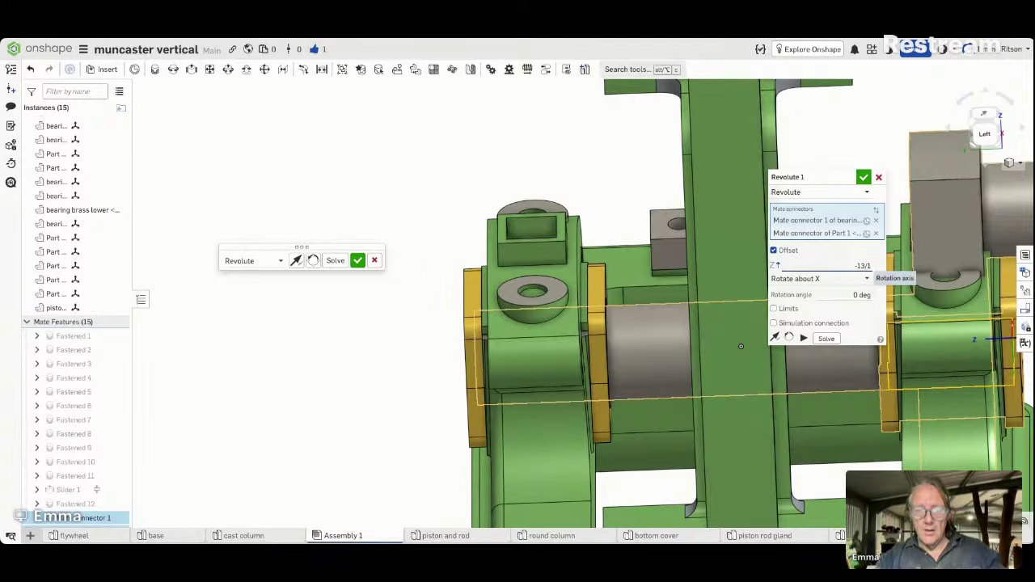
type("6")
key("Return")
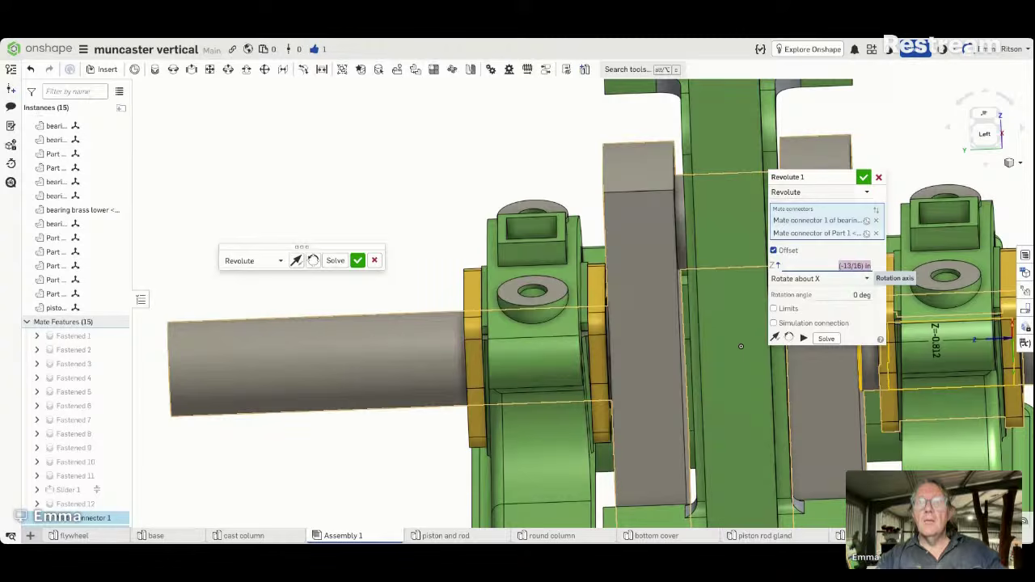
right_click_drag(361, 207, 372, 173)
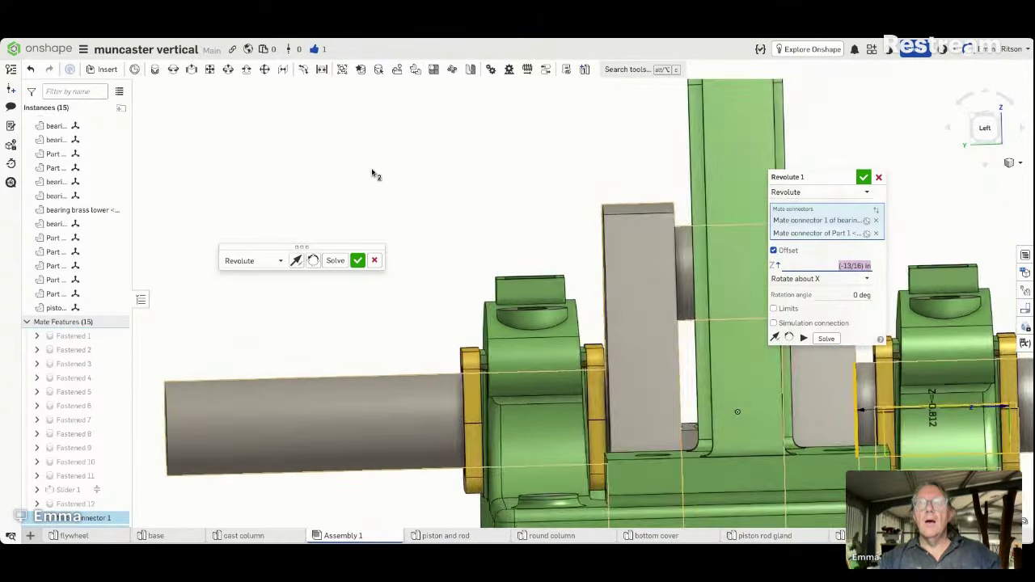
left_click(864, 178)
- Measure in inches the gap between the lower bearing brass's edge and the circular shaft edge at the neighbouring crank web
right_click_drag(867, 183, 788, 280)
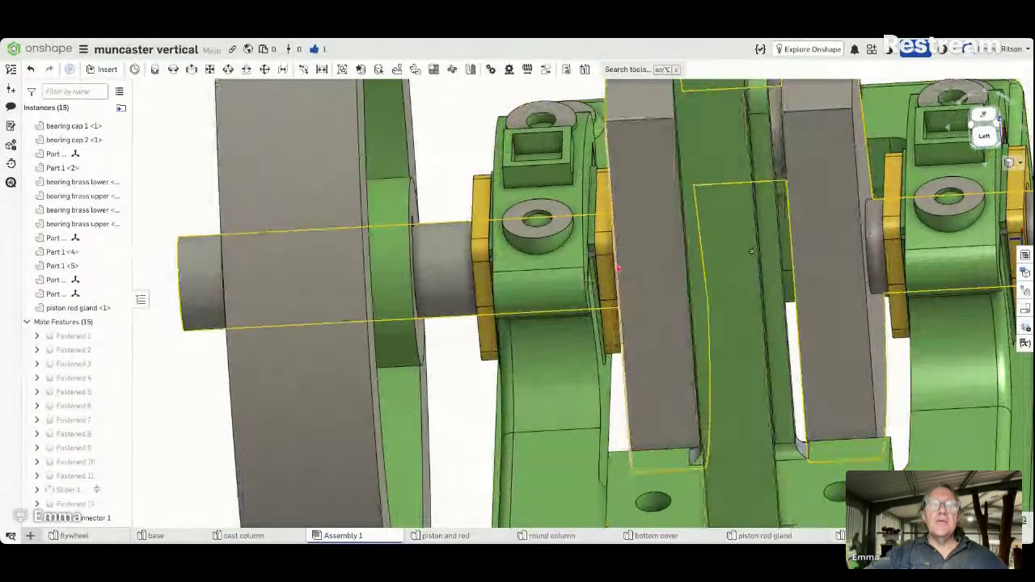
right_click_drag(873, 251, 895, 243)
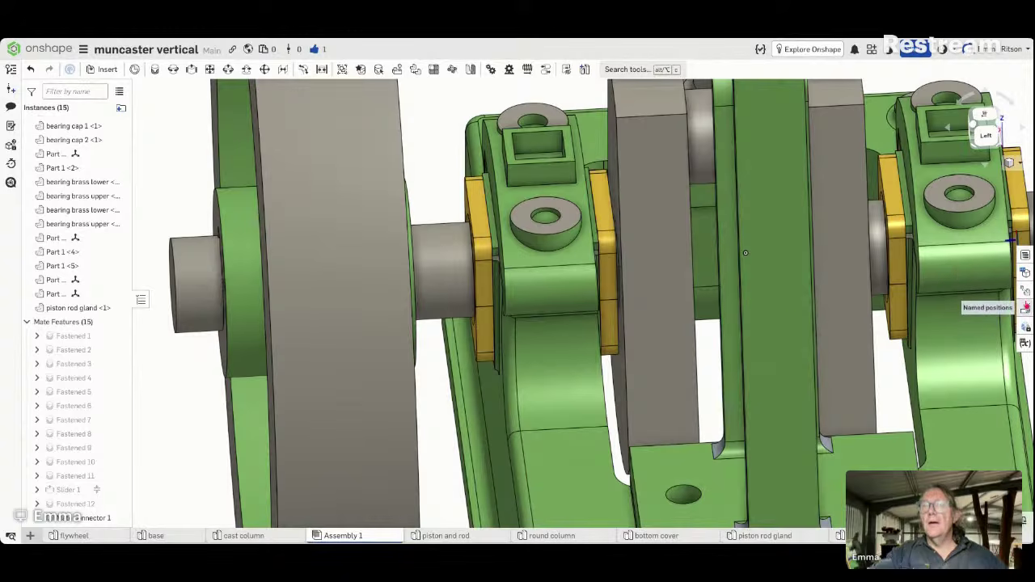
left_click(1024, 520)
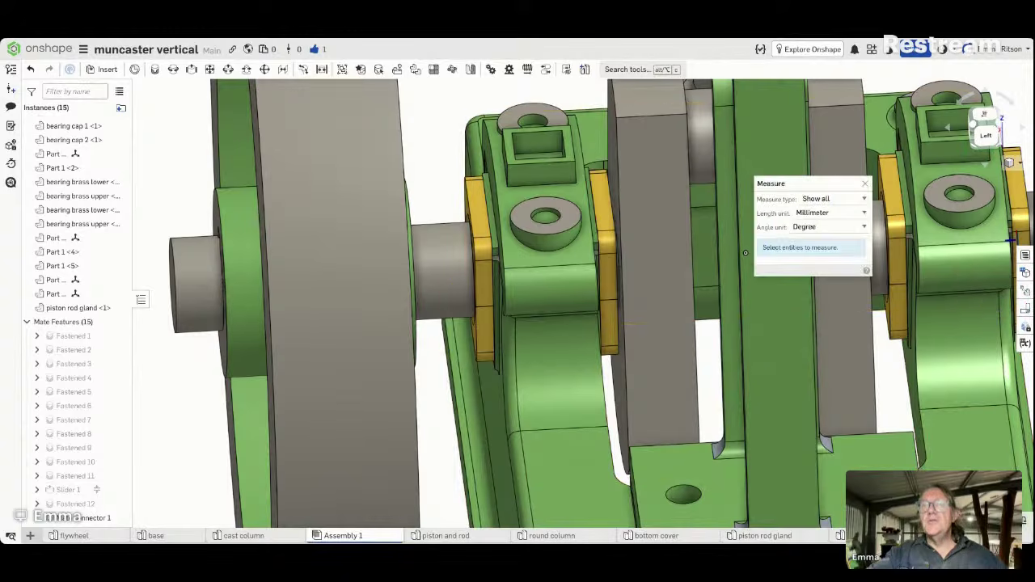
left_click(893, 323)
right_click_drag(878, 327, 890, 320)
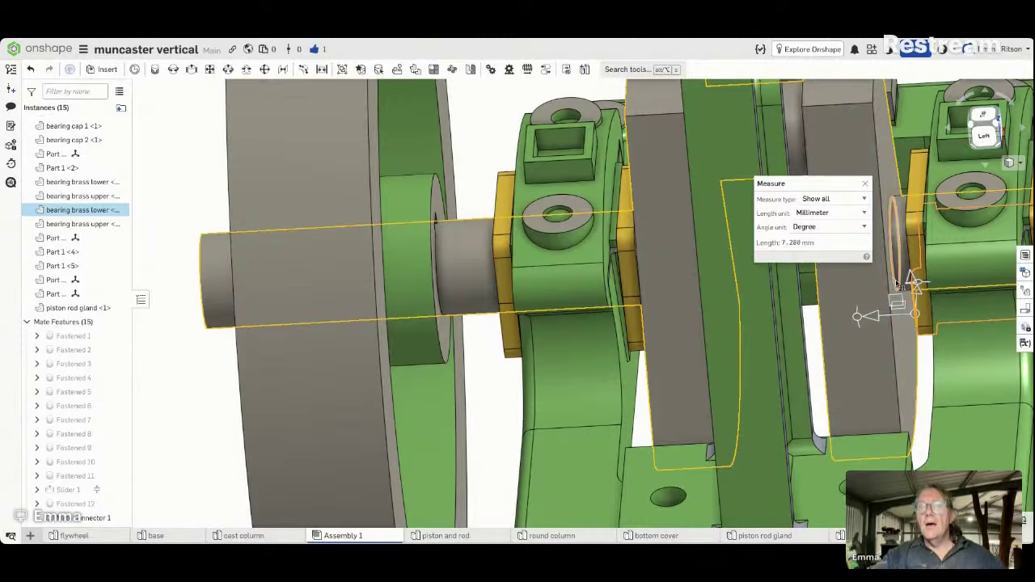
left_click(910, 313)
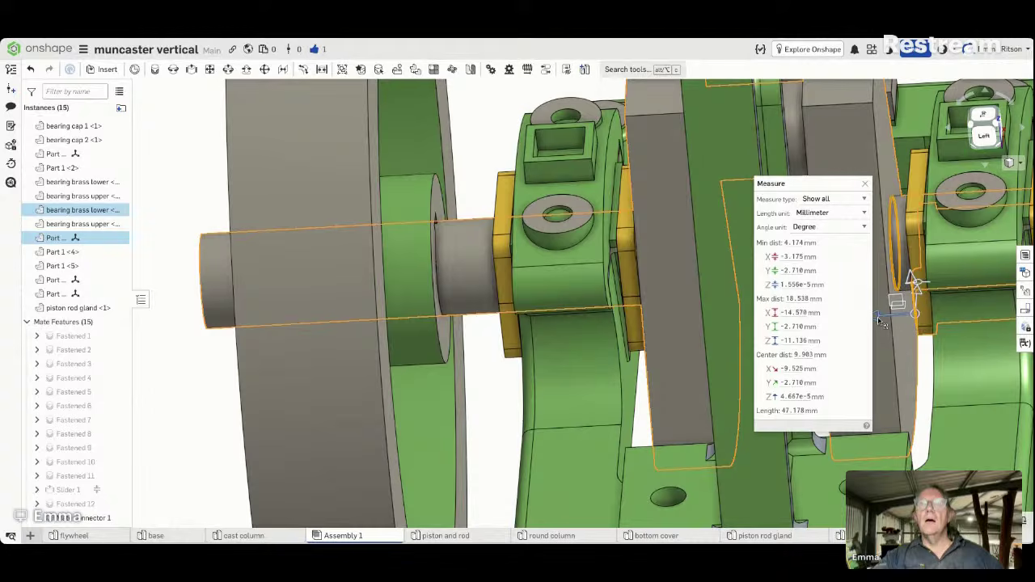
scroll(906, 332, "down", 3)
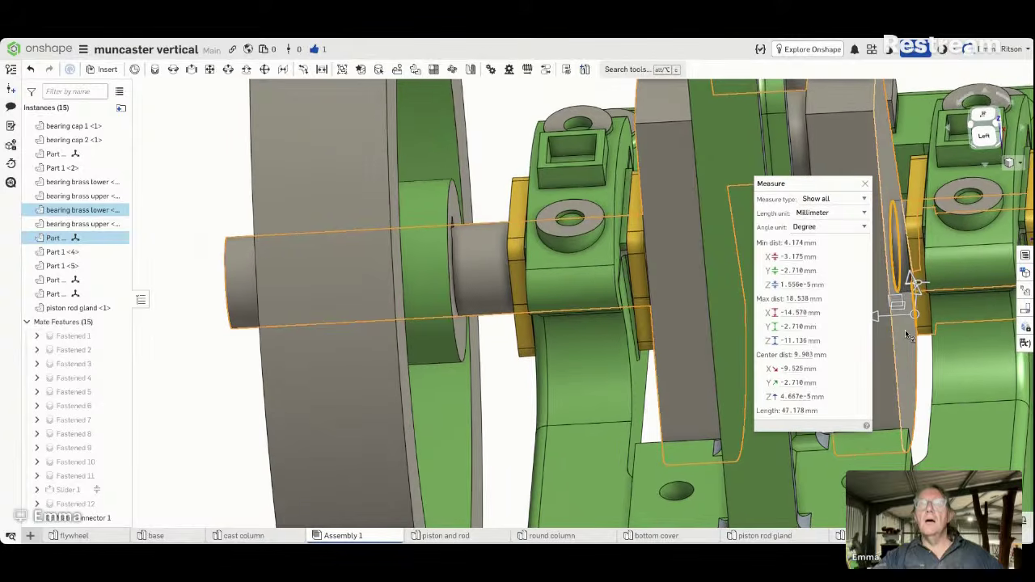
scroll(905, 329, "down", 4)
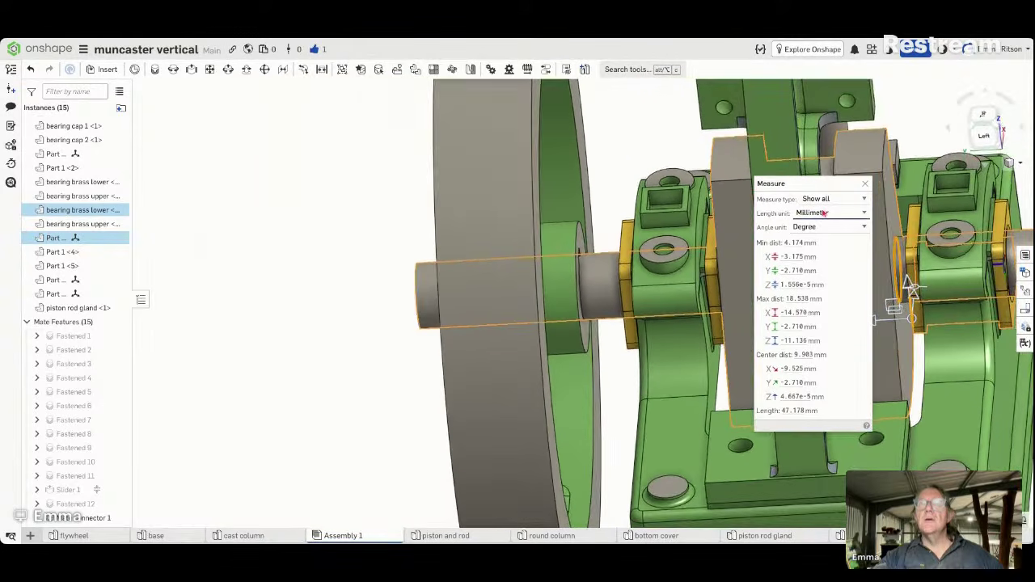
left_click(822, 191)
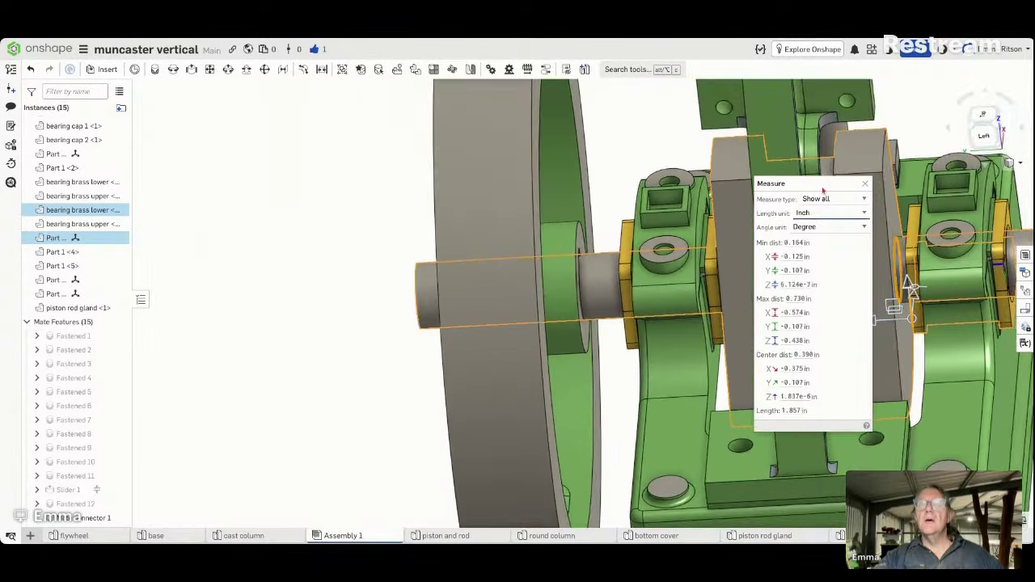
scroll(932, 330, "down", 4)
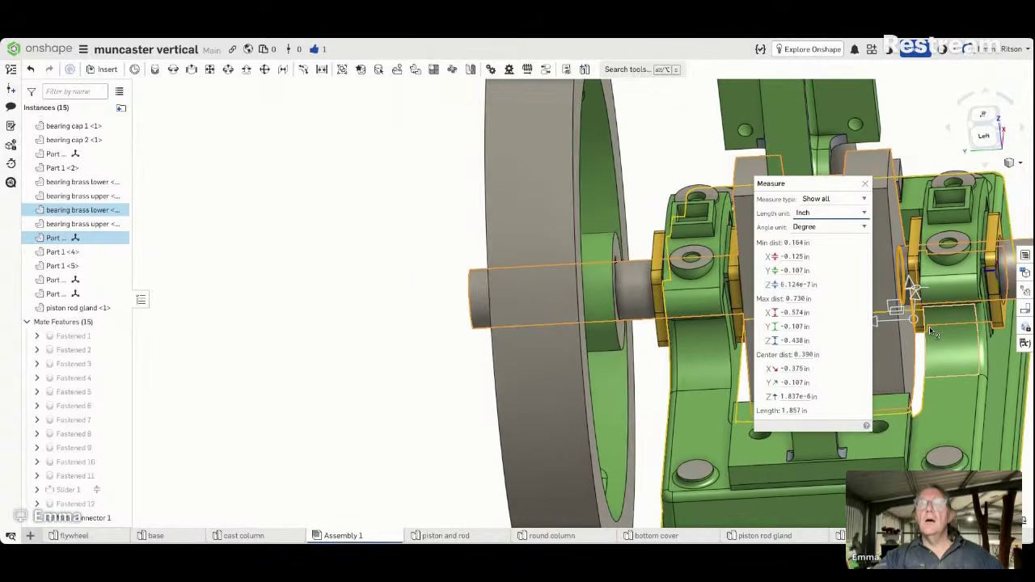
mouse_move(931, 330)
right_mouse_down()
mouse_move(944, 325)
mouse_move(933, 324)
right_mouse_up()
mouse_move(791, 333)
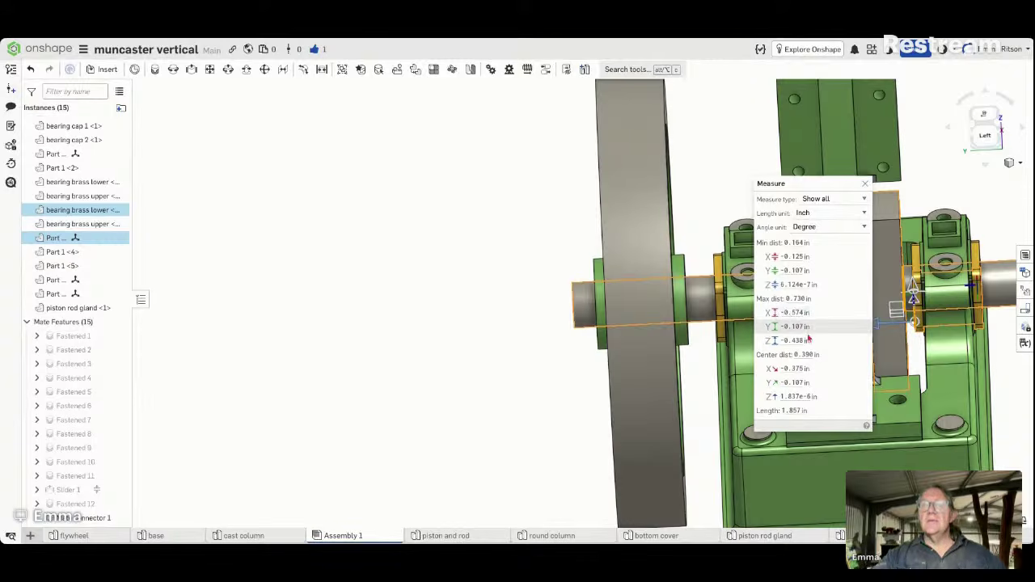
left_click(868, 187)
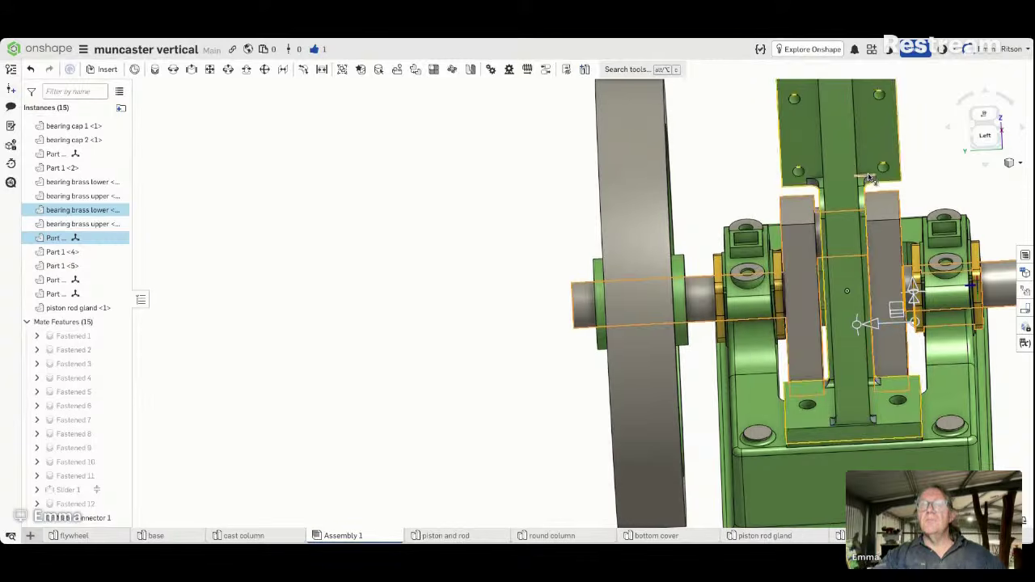
left_click(942, 166)
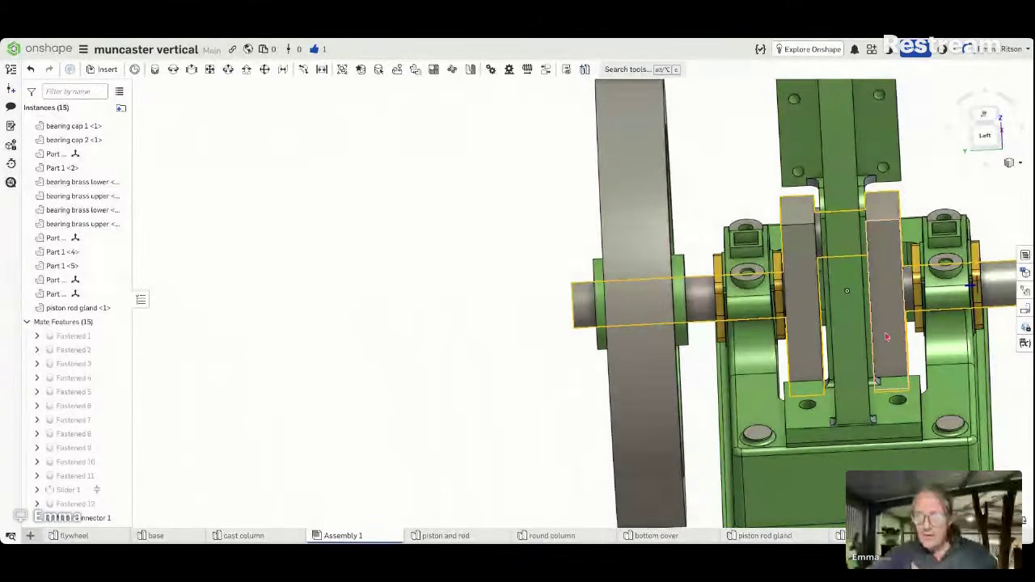
- Examine the crank webs' position between the two bearings in the engine's Left view
right_click_drag(458, 331, 478, 319)
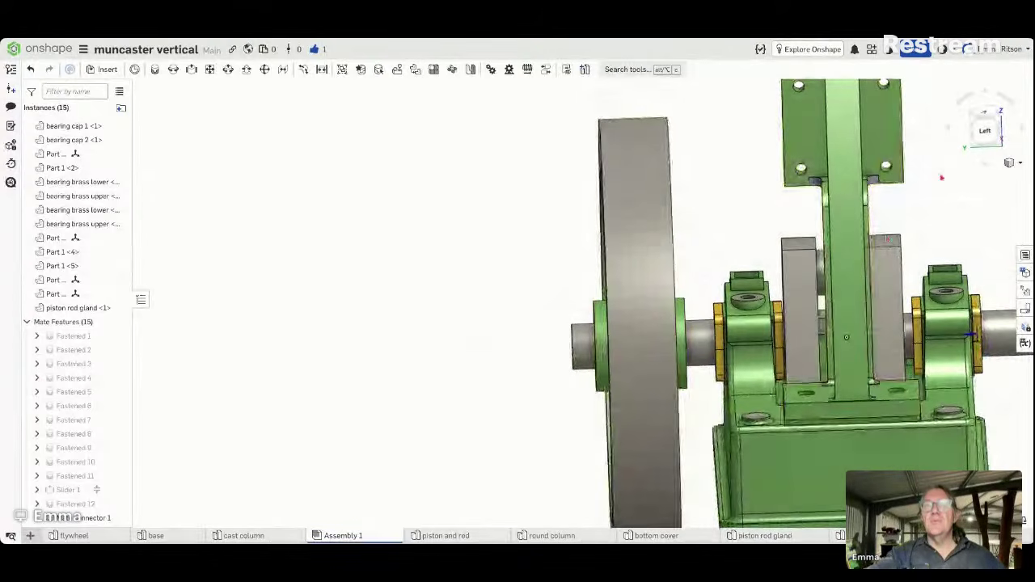
left_click(991, 139)
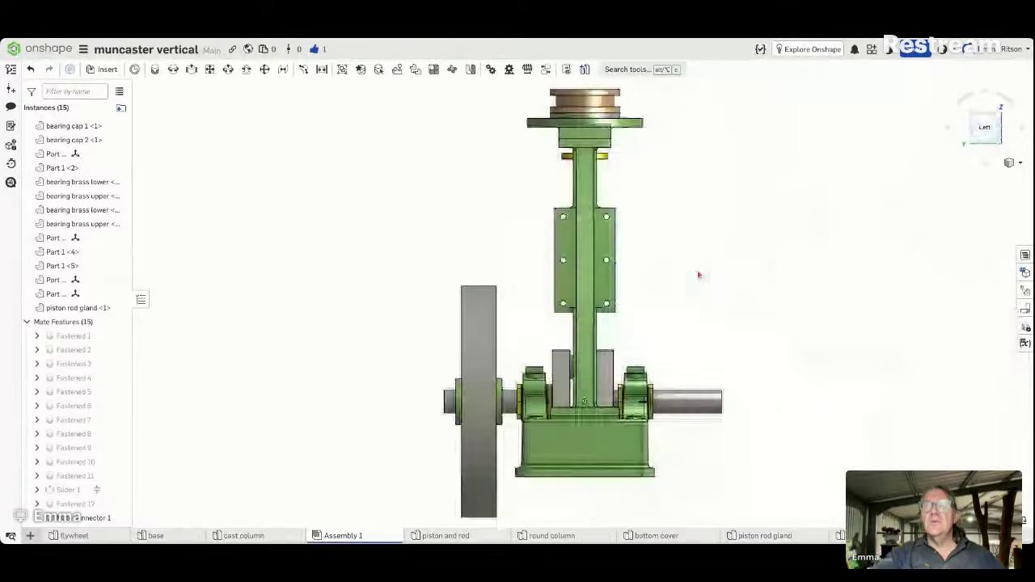
scroll(558, 321, "up", 5)
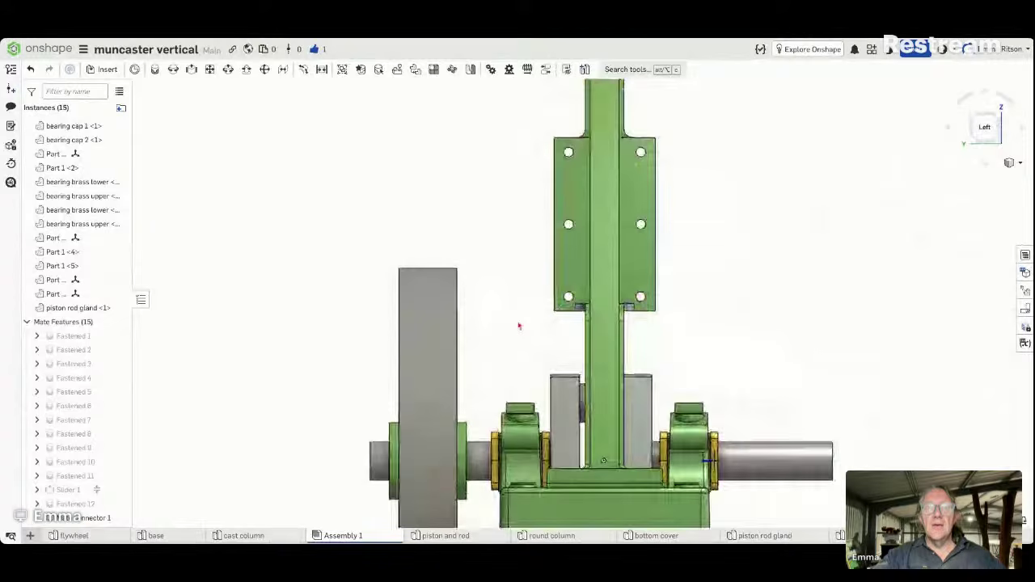
right_click_drag(519, 326, 525, 330)
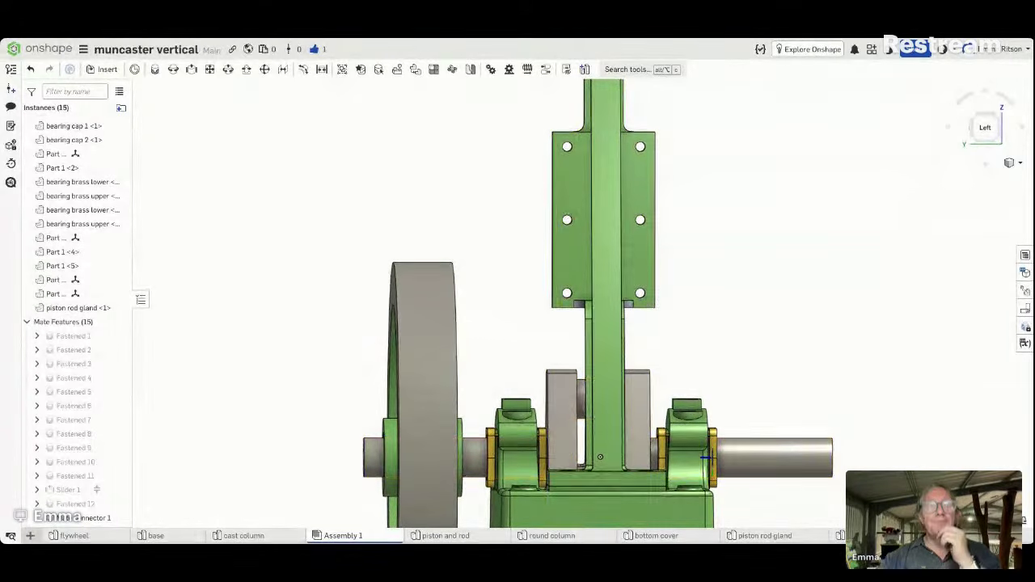
- In the crankshaft's part studio, set the depth of the crank web's Extrude 2 to 0.428 in and accept it
left_click(656, 536)
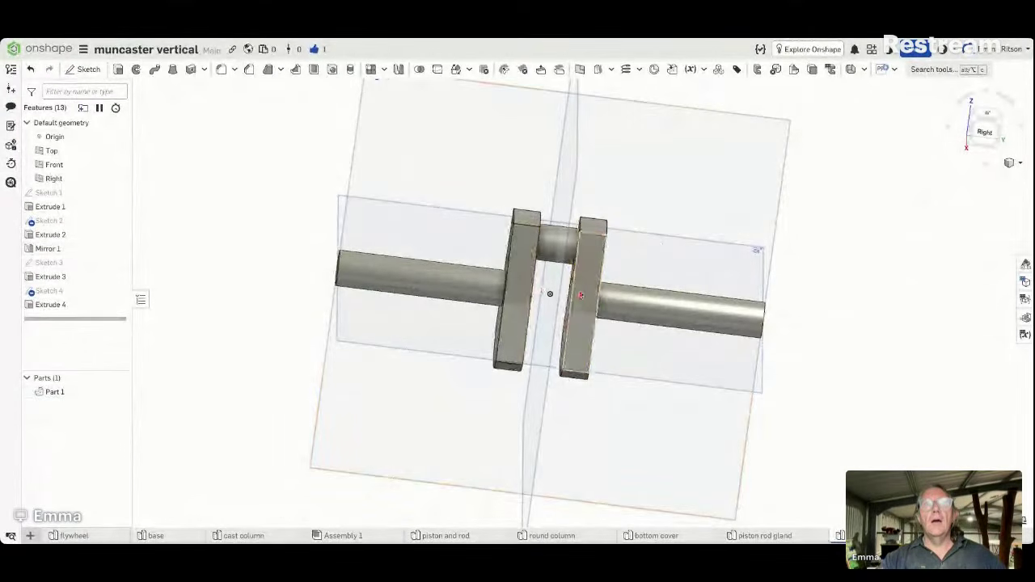
right_click(581, 293)
left_click(576, 299)
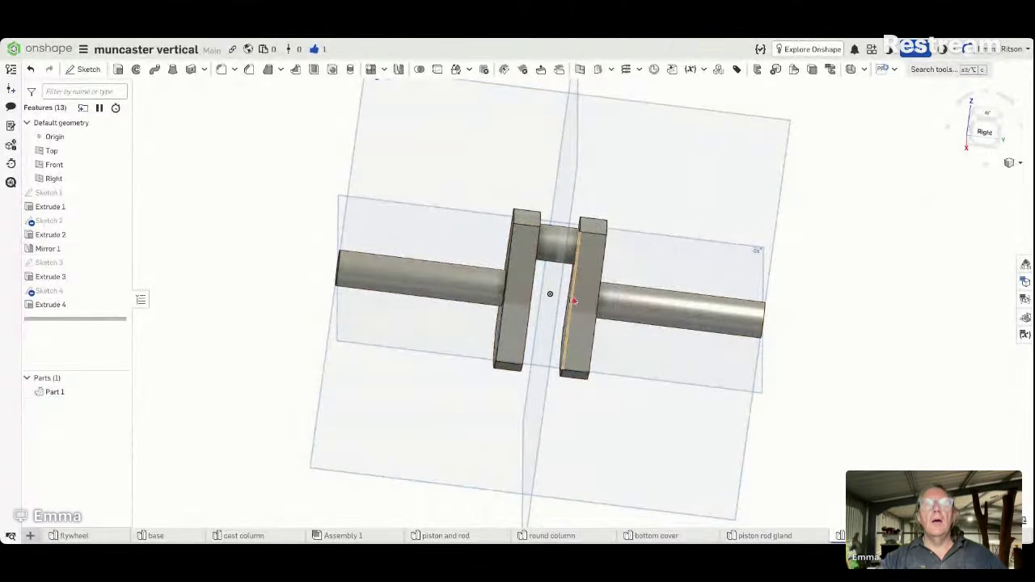
right_click(59, 240)
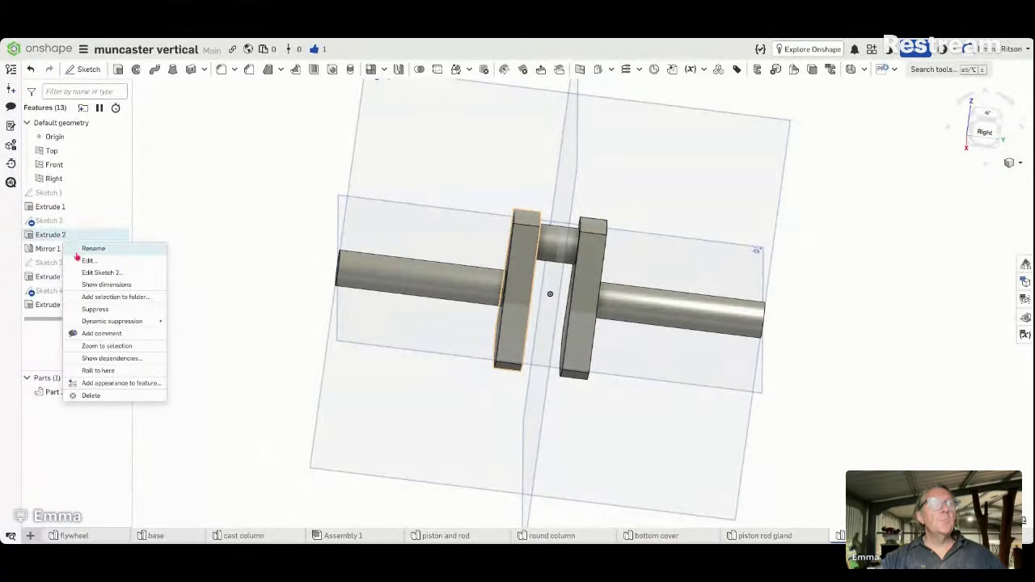
left_click(84, 261)
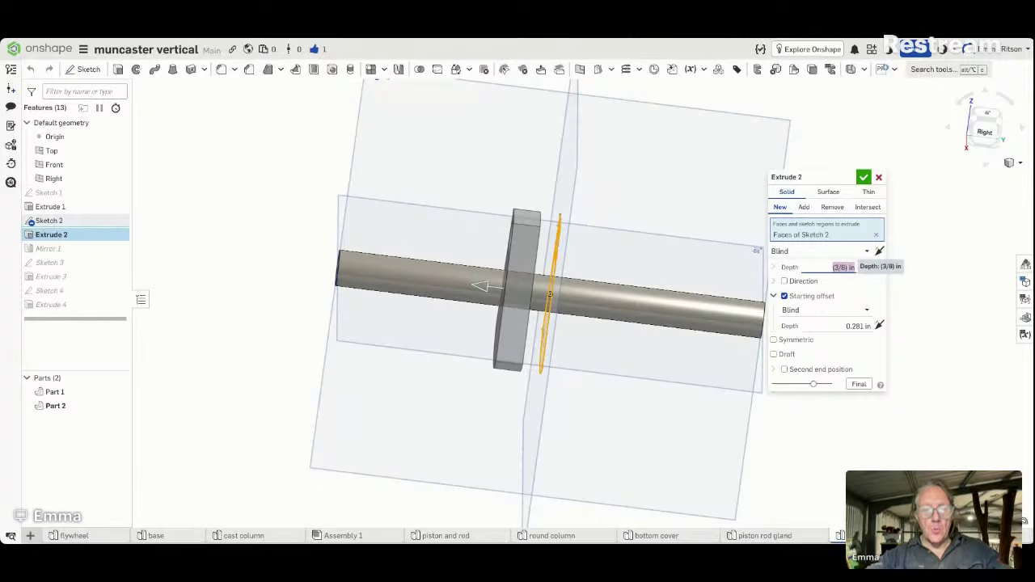
type("4")
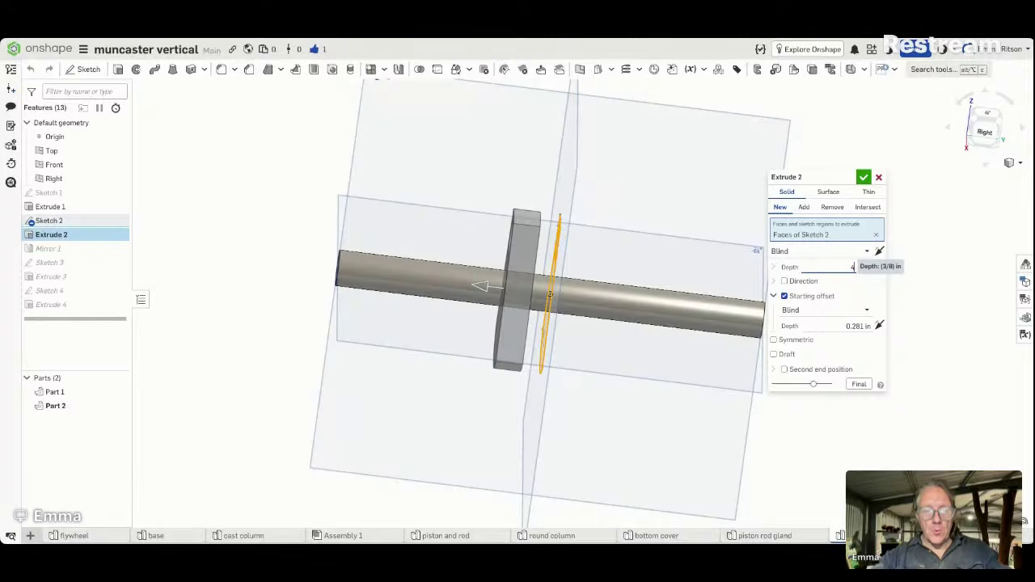
type("28")
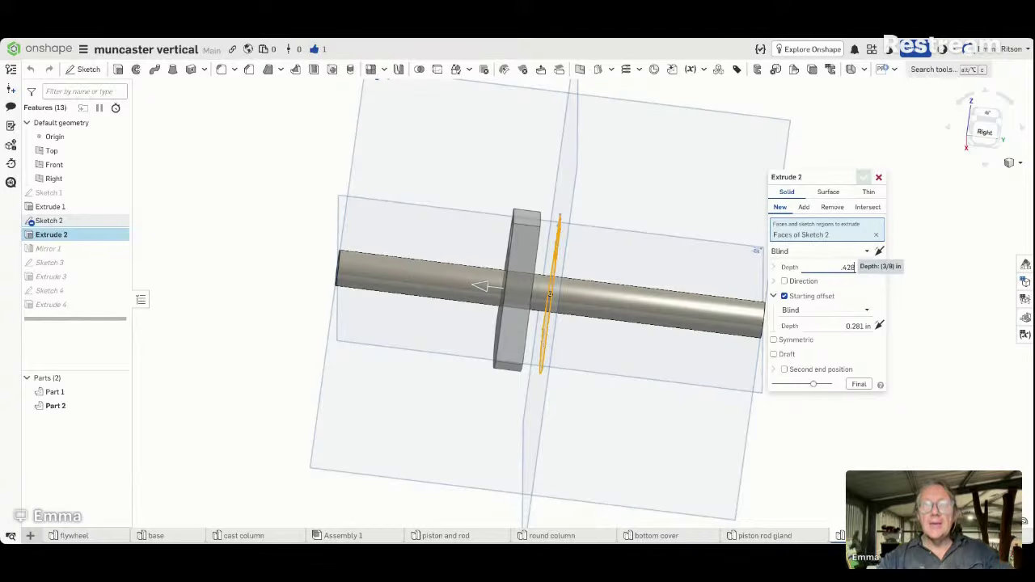
key("Return")
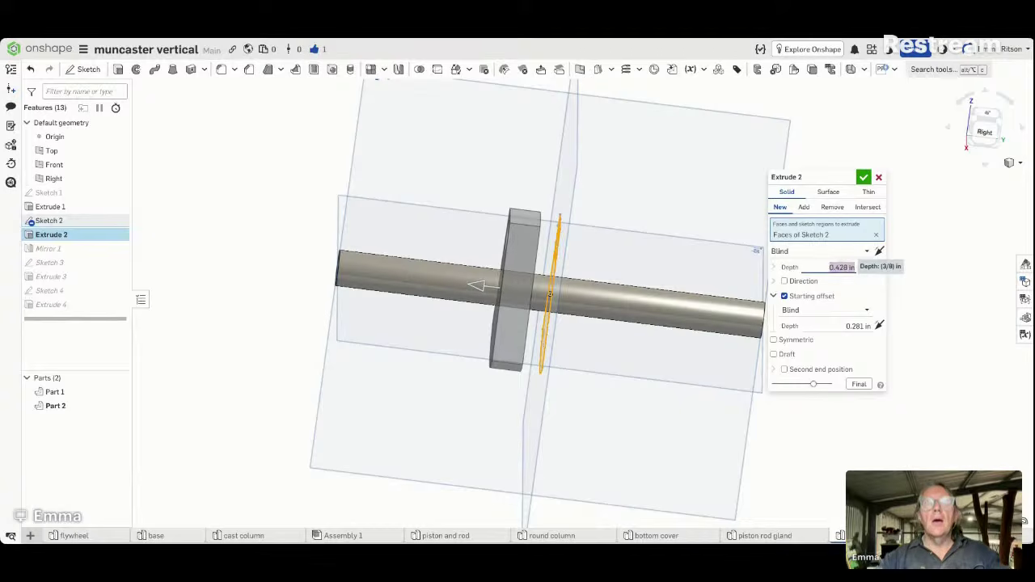
left_click(864, 178)
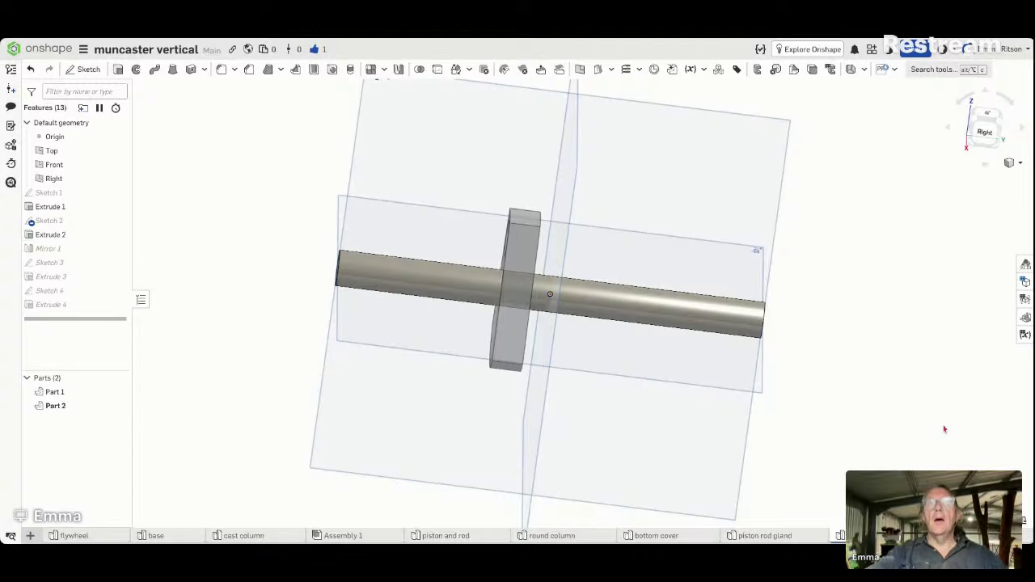
- Return to Assembly 1 and examine how the thickened crank webs sit between the two bearings
left_click(342, 538)
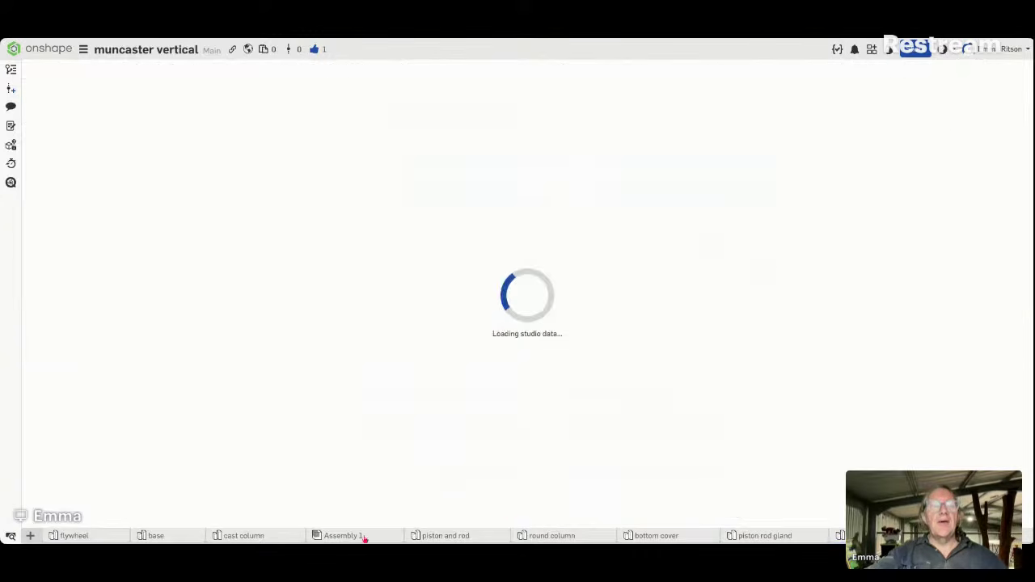
right_click_drag(338, 447, 337, 452)
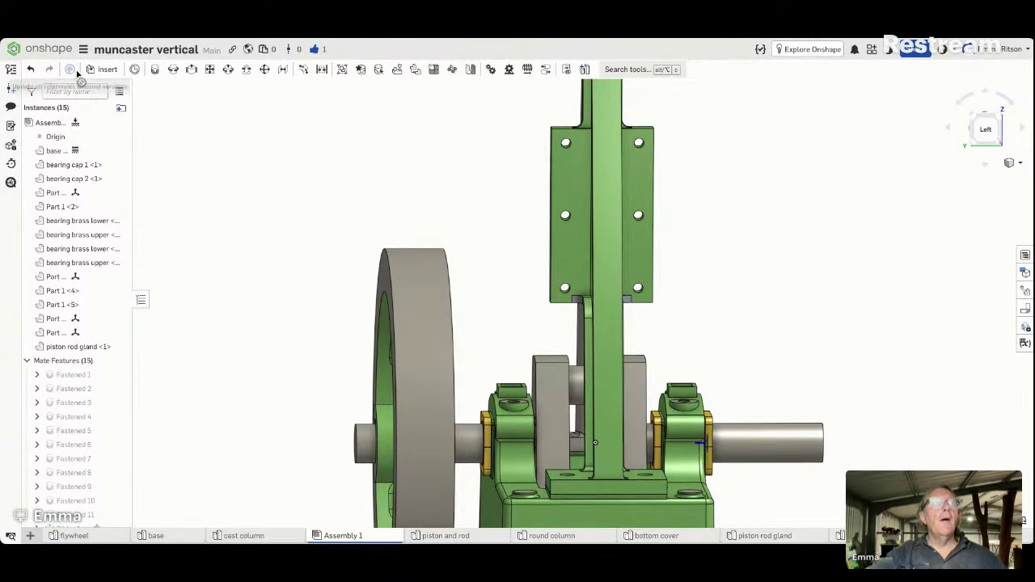
right_click_drag(255, 241, 244, 242)
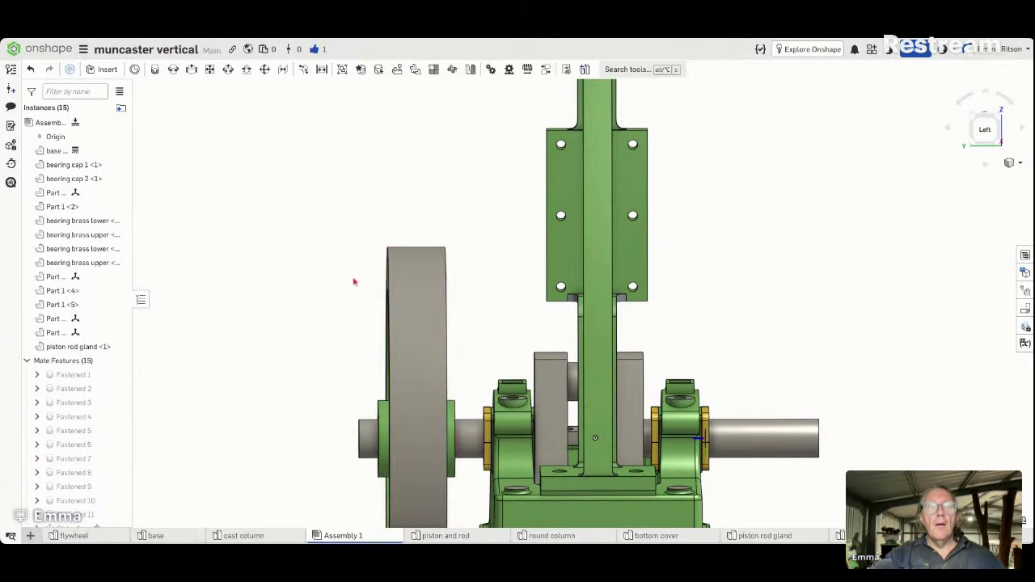
left_click(544, 416)
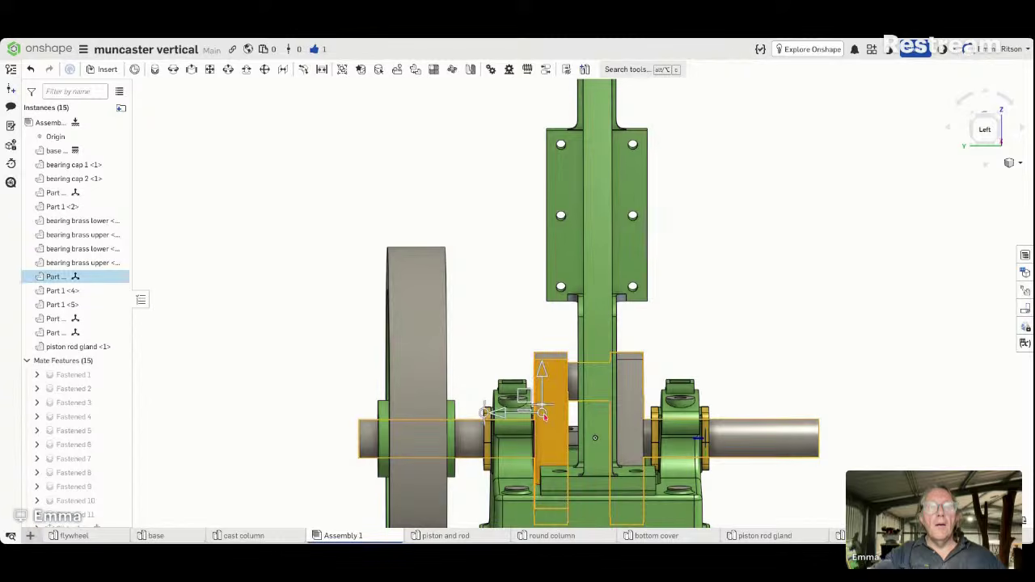
left_click(693, 331)
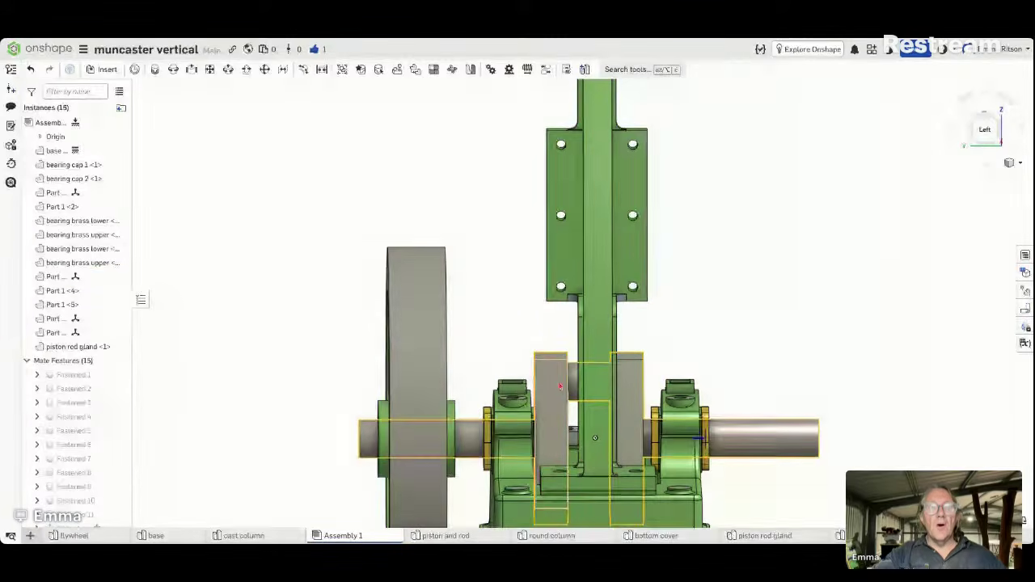
right_click_drag(492, 331, 492, 346)
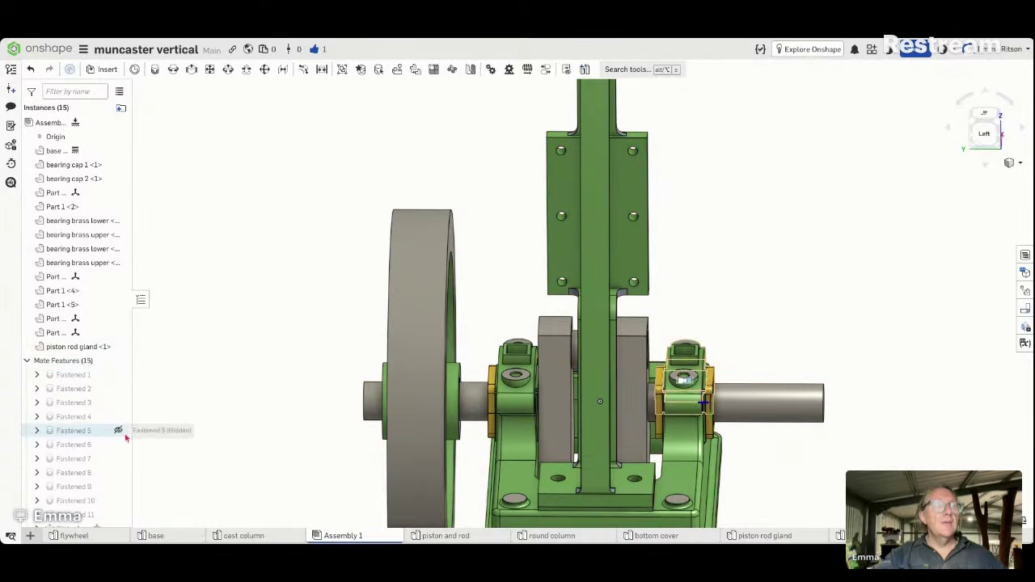
- Reopen the crankshaft's Revolute 1 mate to check its Z offset, and accept the mate without changes
scroll(114, 477, "down", 2)
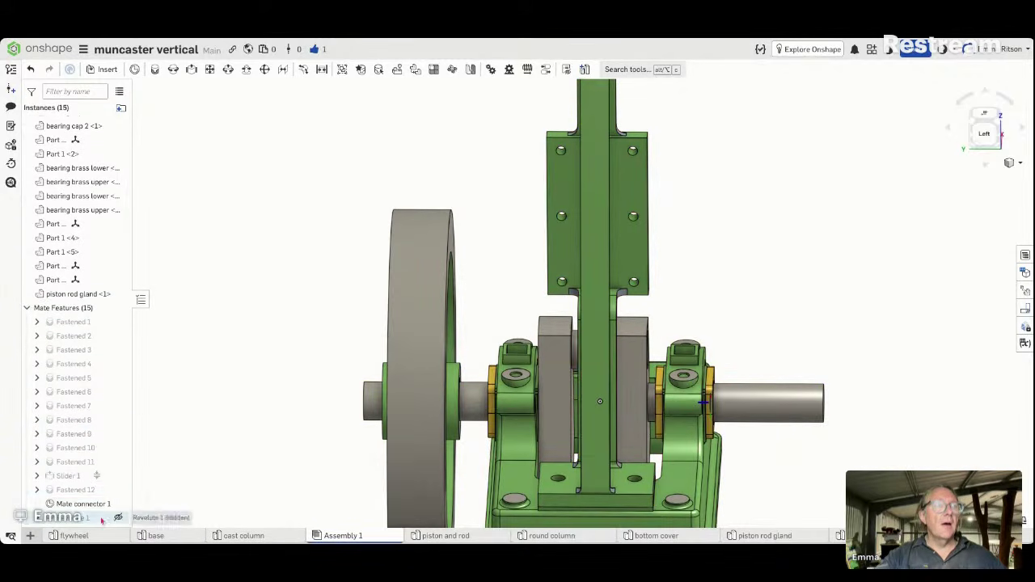
right_click(99, 522)
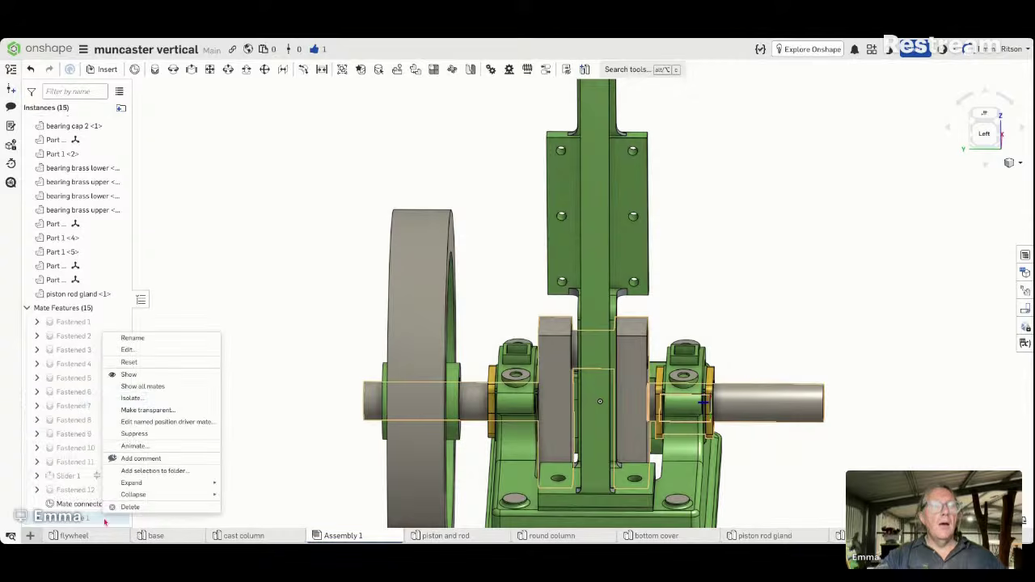
left_click(129, 350)
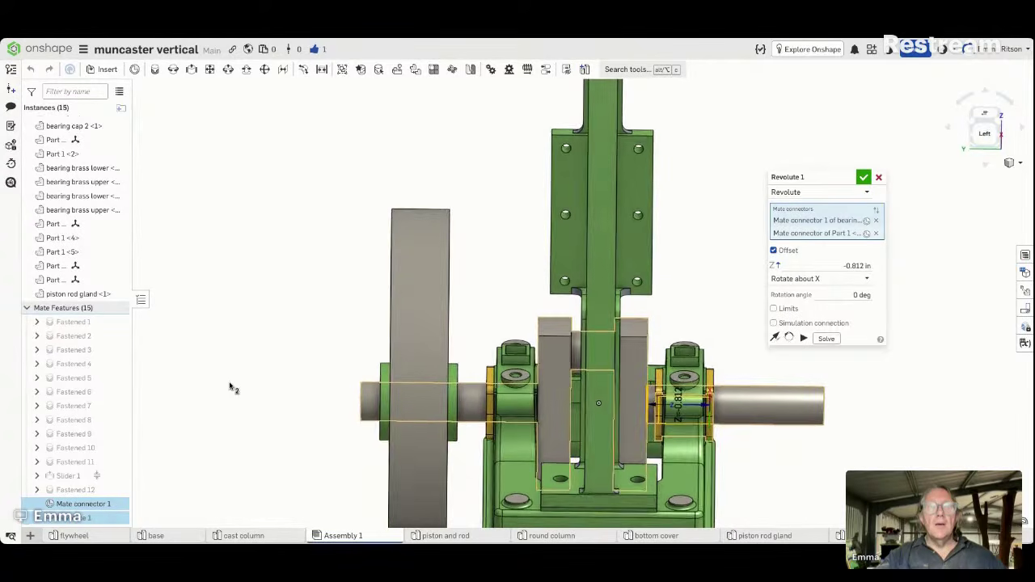
left_click(839, 265)
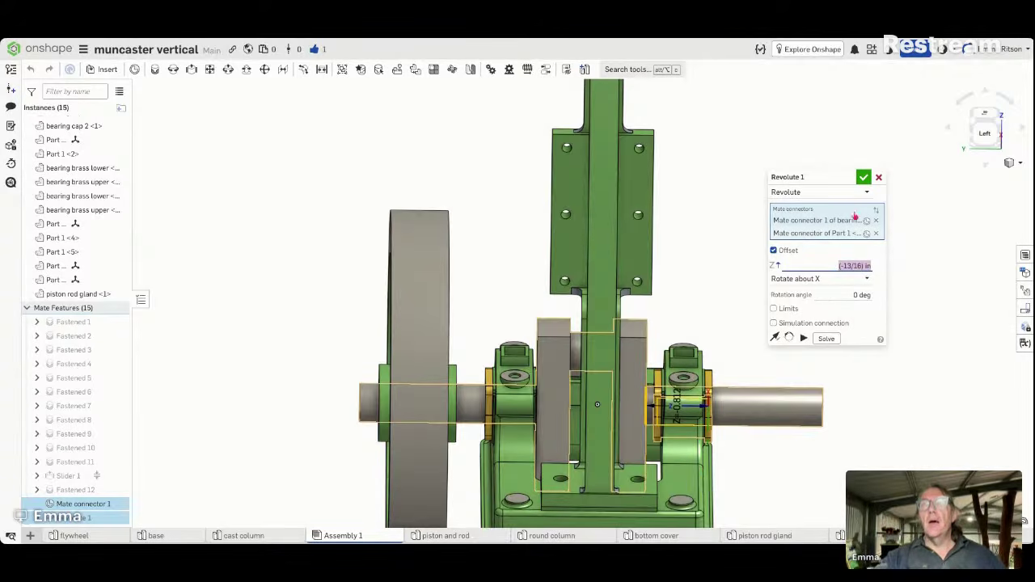
left_click(864, 177)
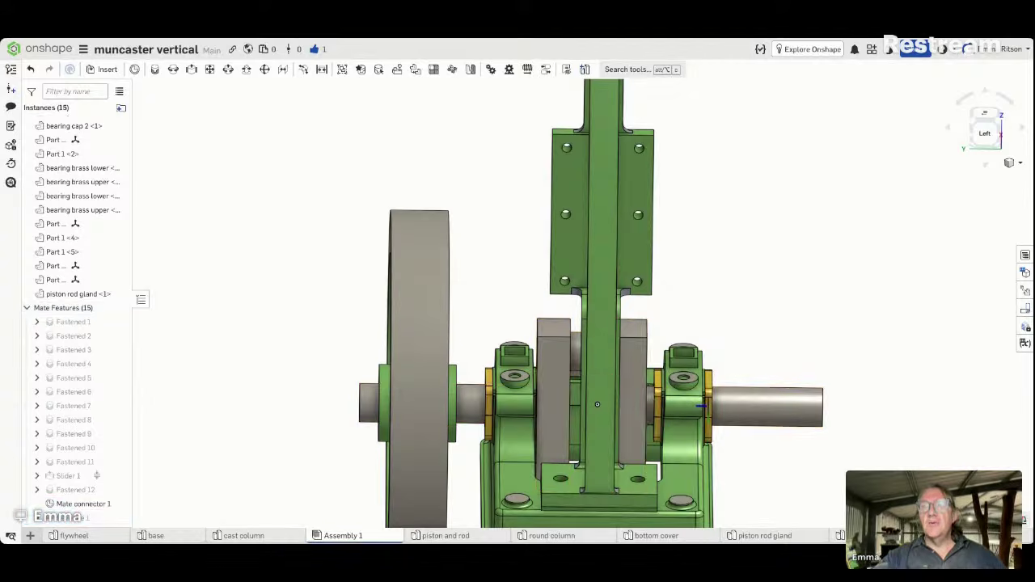
- Measure in inches the width of the upper bearing brass on the side away from the flywheel
left_click(1007, 520)
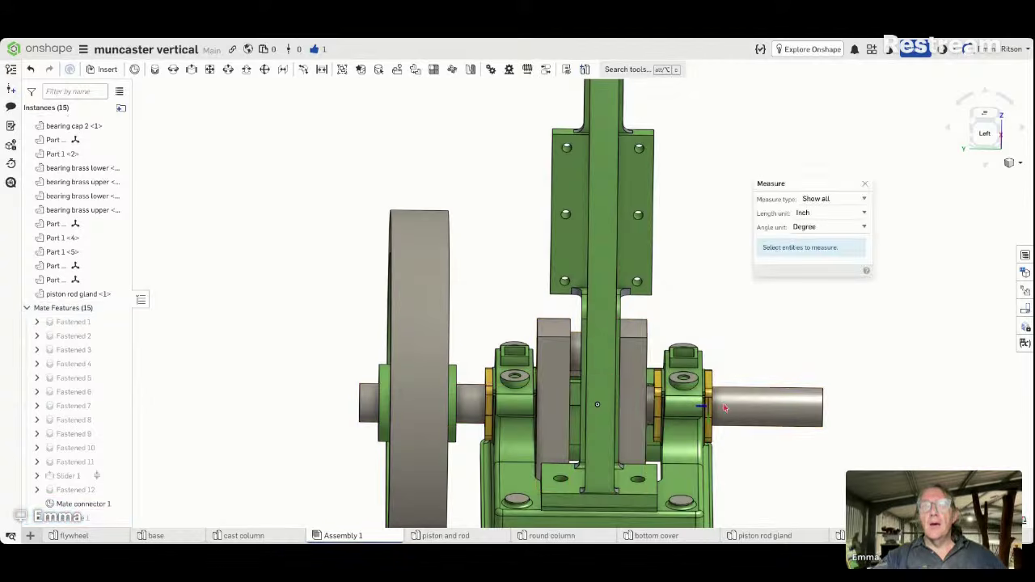
left_click(656, 390)
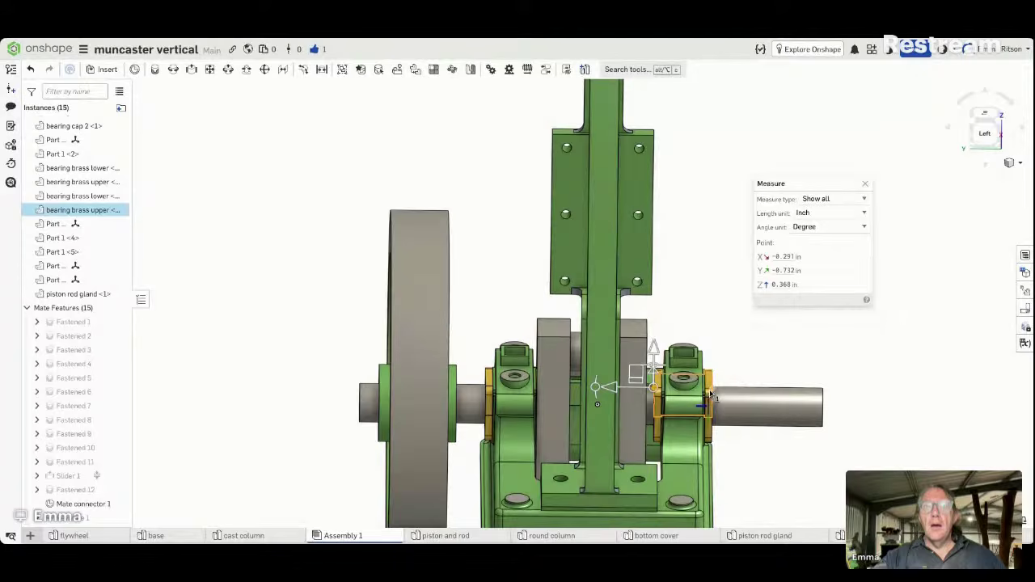
left_click(716, 392)
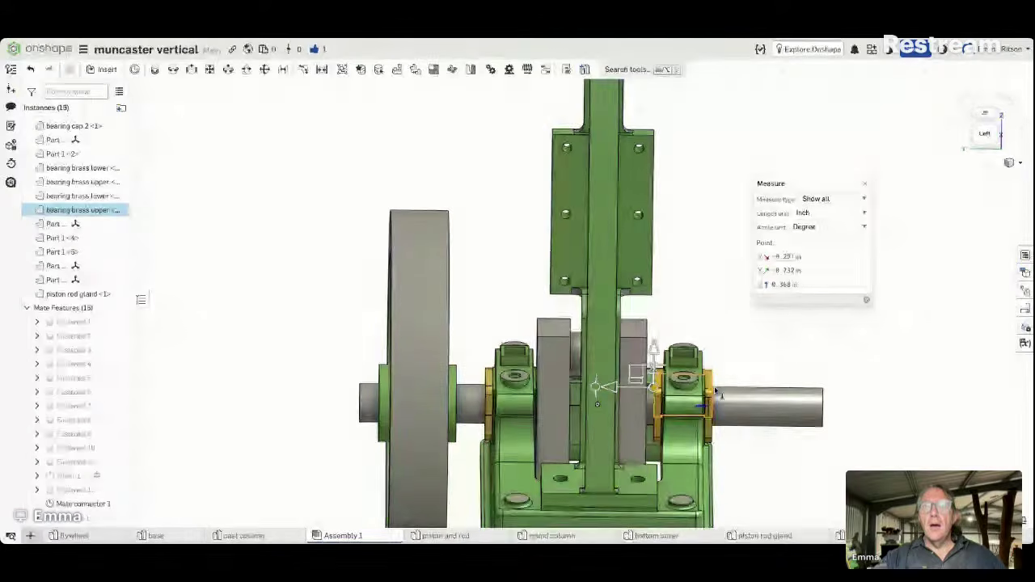
left_click(845, 364)
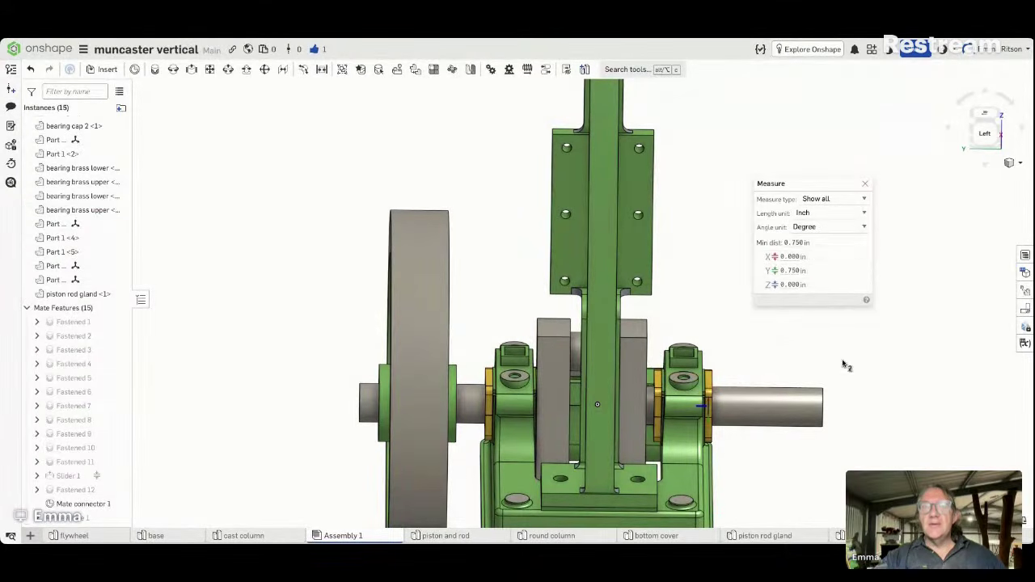
left_click(865, 183)
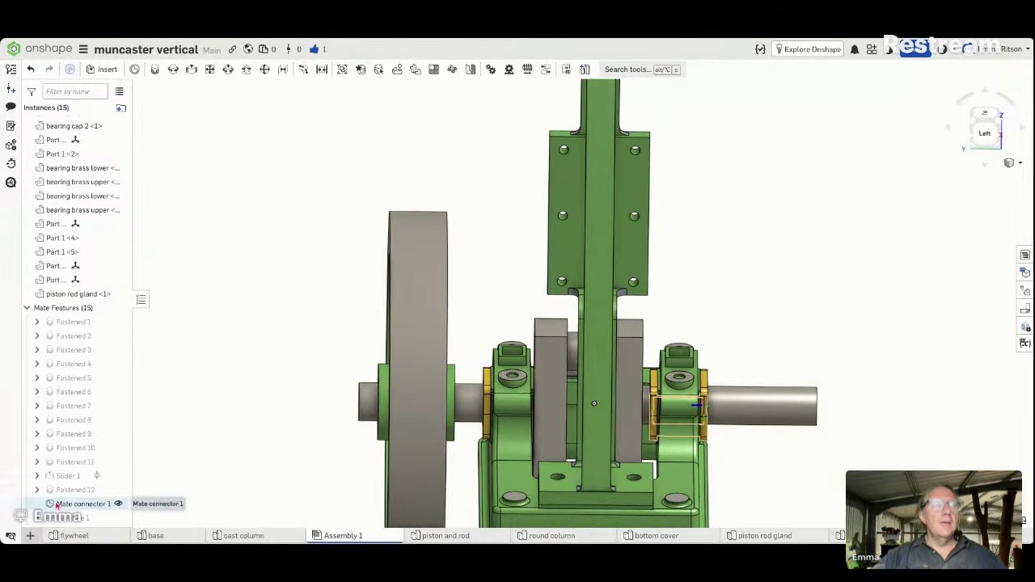
- Set the Revolute 1 mate's Z offset to -0.75 in and accept the mate
mouse_move(86, 520)
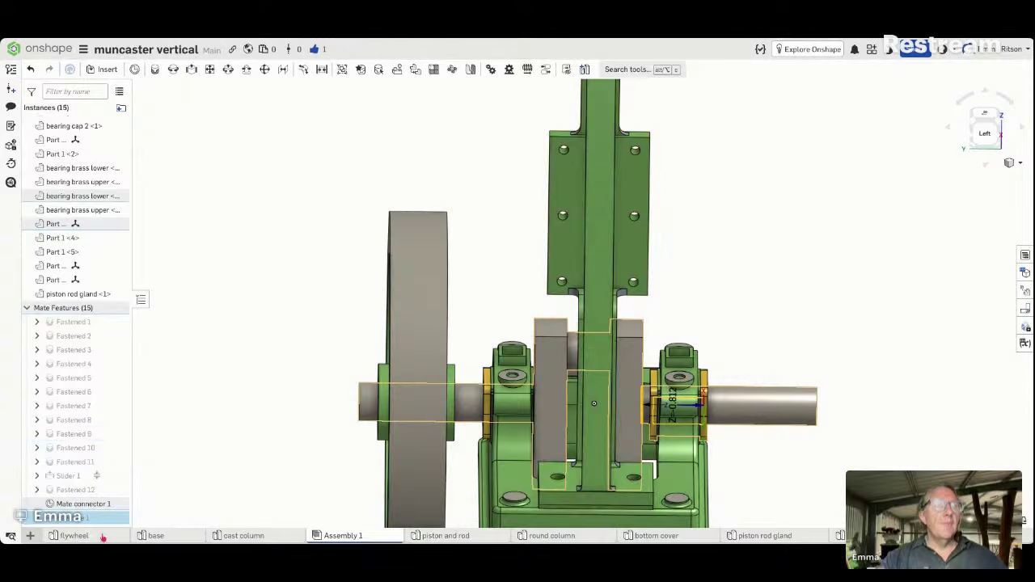
right_click(108, 503)
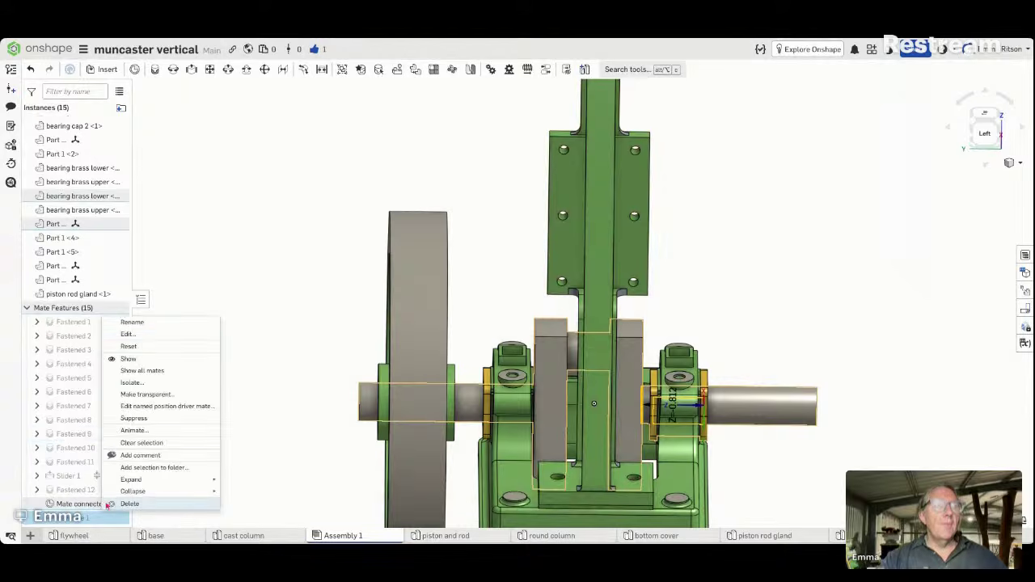
left_click(145, 334)
left_click(839, 265)
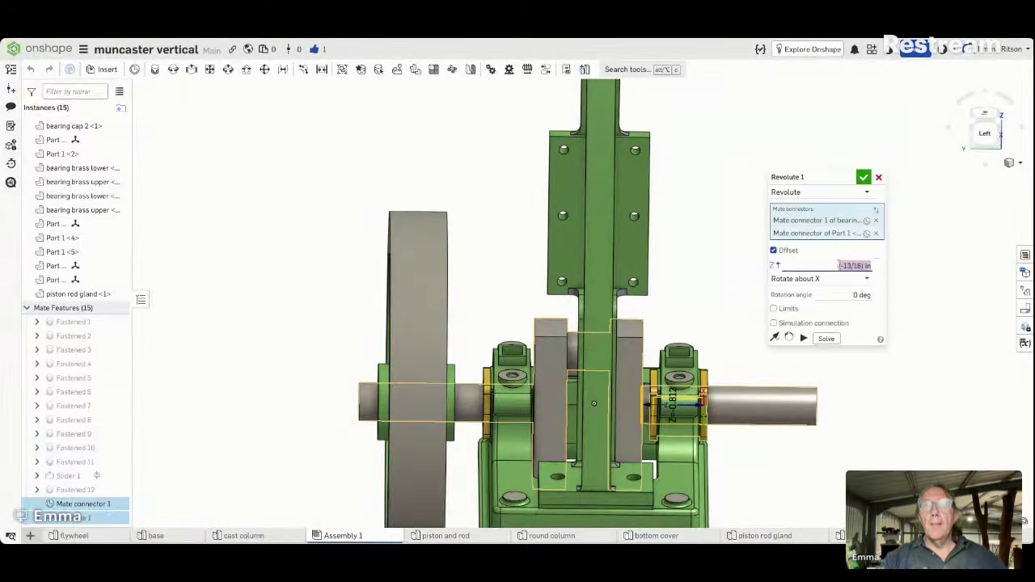
key("BackSpace")
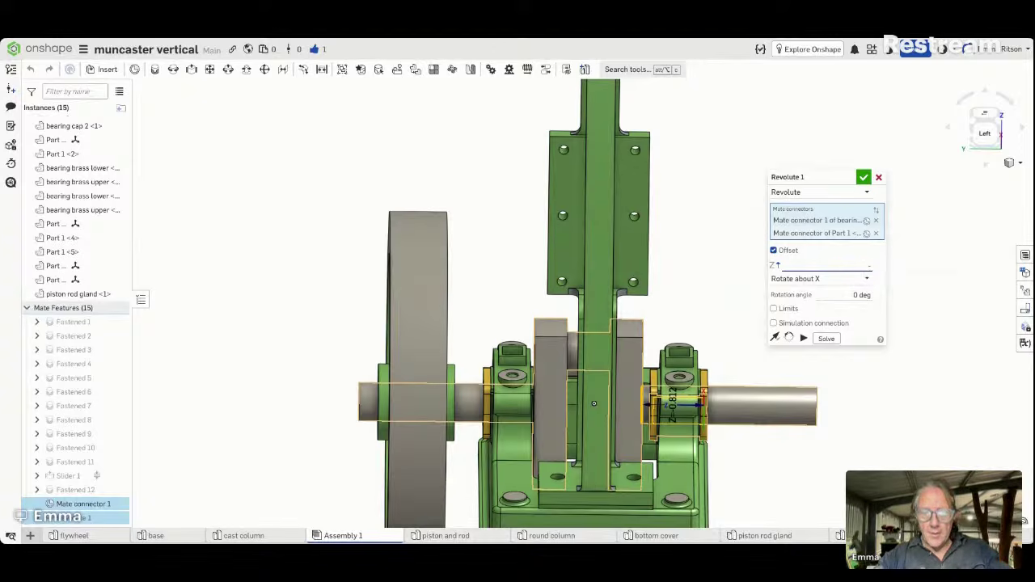
type("-.75")
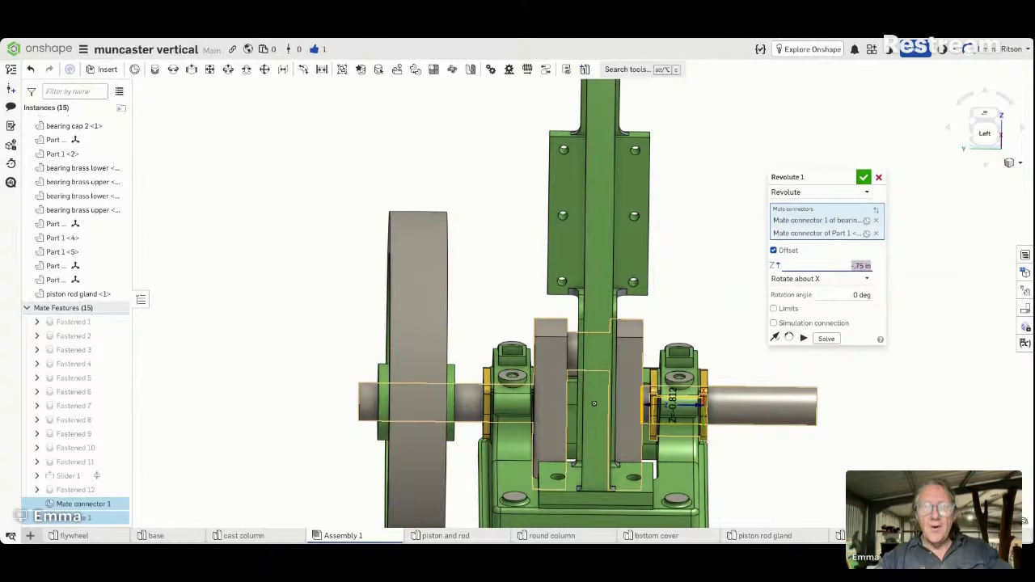
key("Return")
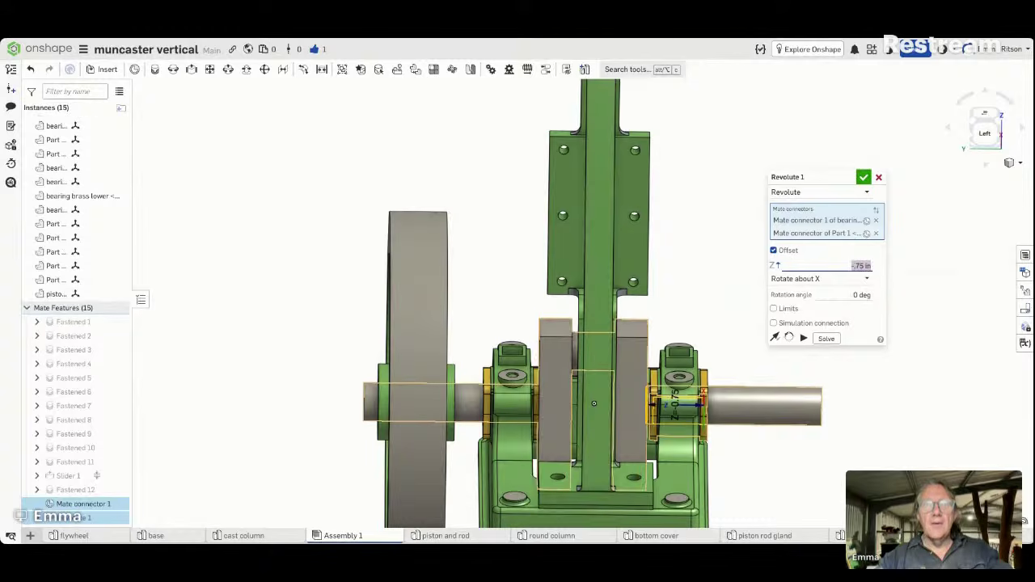
left_click(863, 182)
- Measure in inches the distance between the facing inner edges of the two upper bearing brasses
right_click_drag(796, 354, 805, 400)
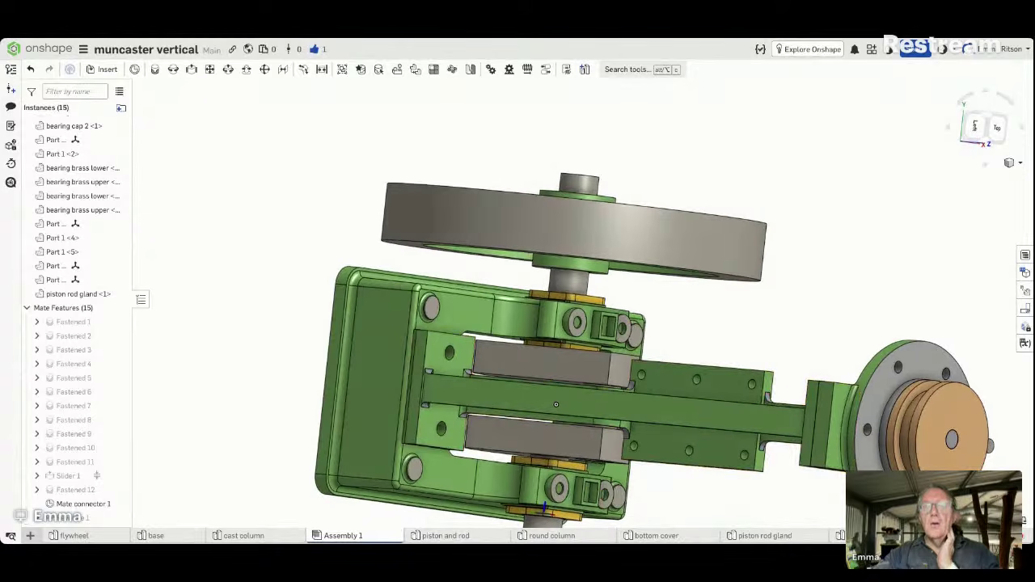
left_click(1005, 520)
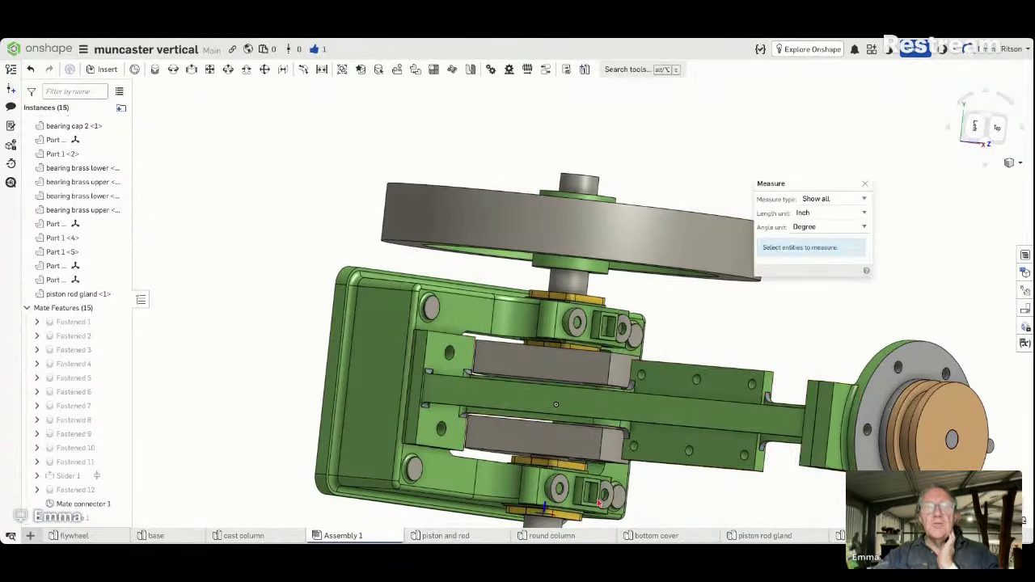
left_click(566, 468)
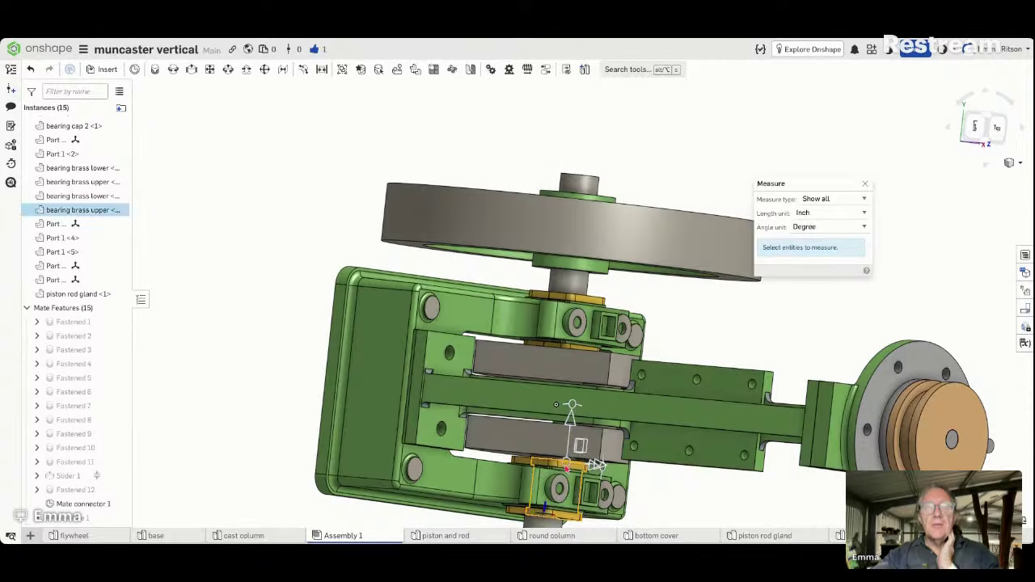
right_click_drag(570, 353, 588, 350)
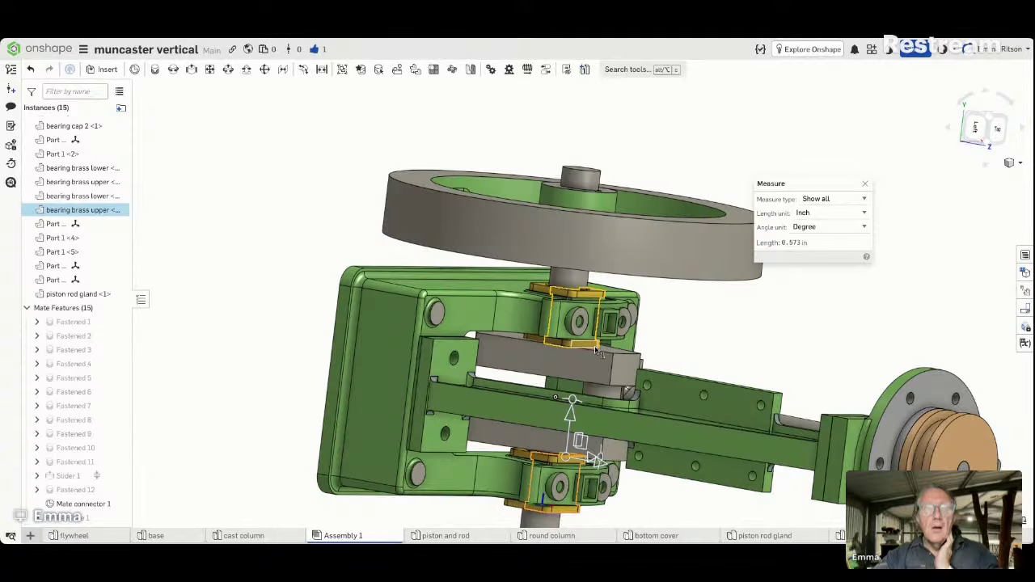
scroll(599, 348, "down", 1)
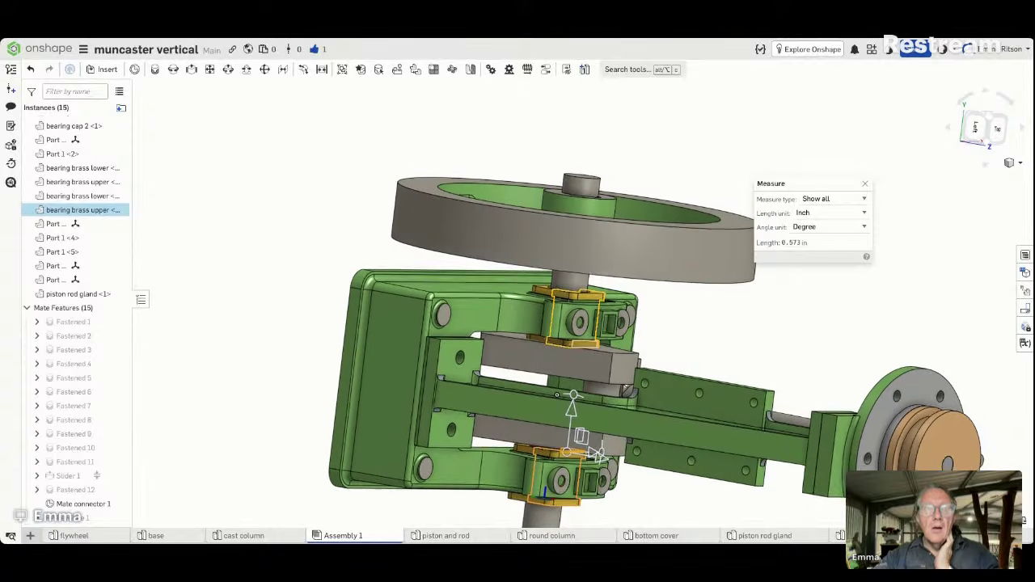
left_click(597, 346)
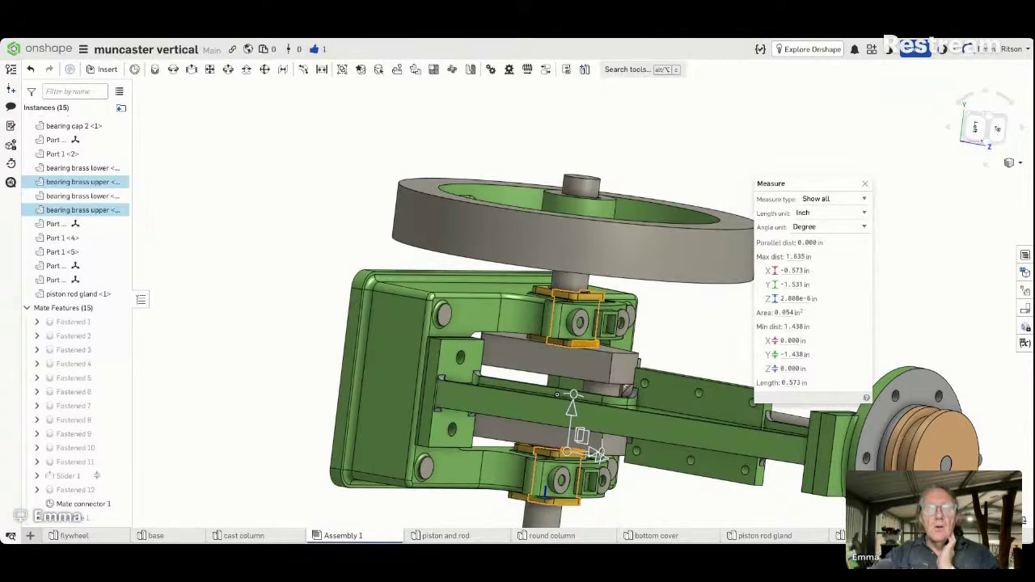
left_click(716, 358)
right_click_drag(717, 358, 747, 351)
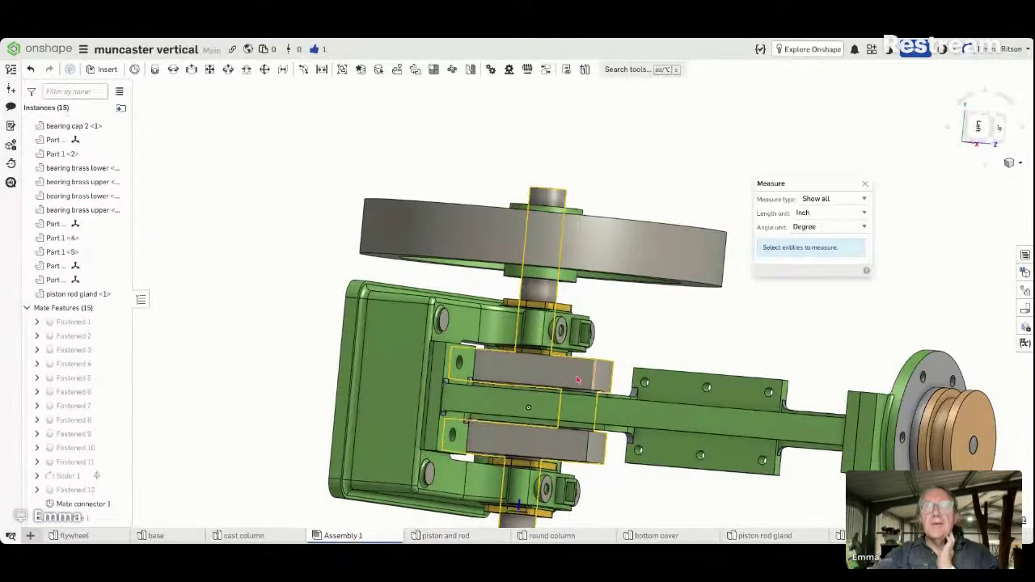
left_click(865, 184)
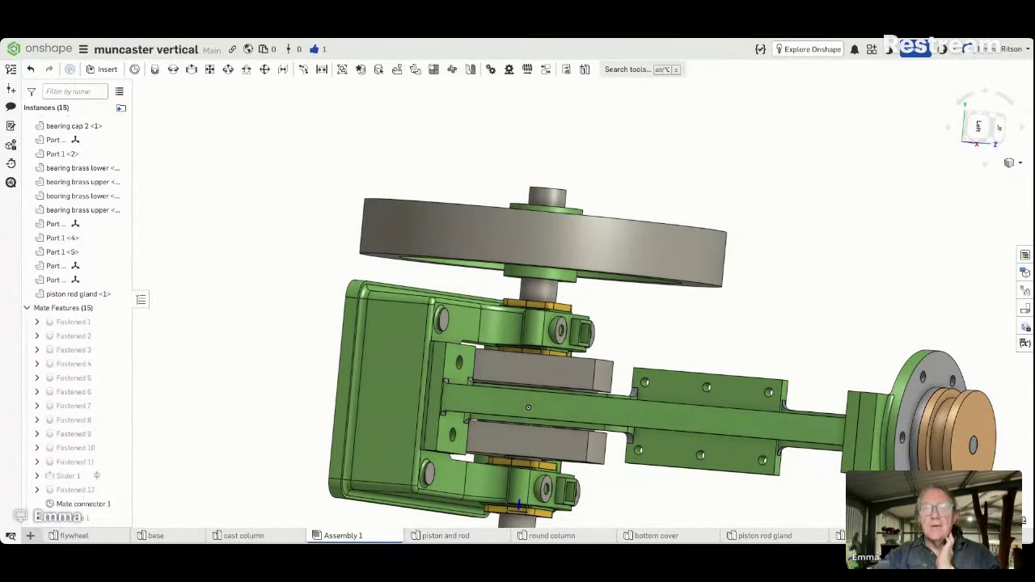
- In the crankshaft's part studio, measure in inches the overall width across the outer corners of the two crank webs
left_click(663, 536)
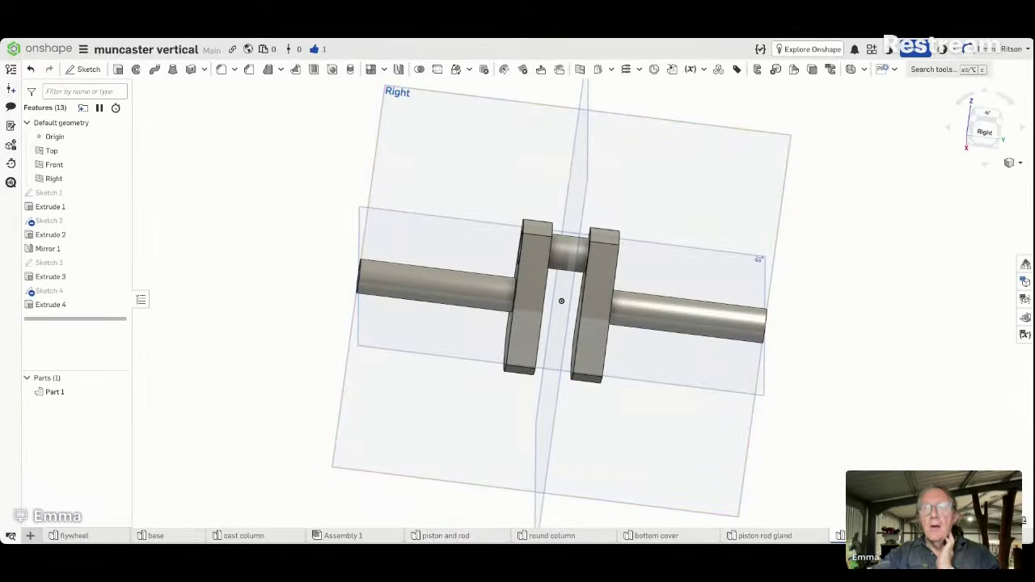
left_click(1011, 520)
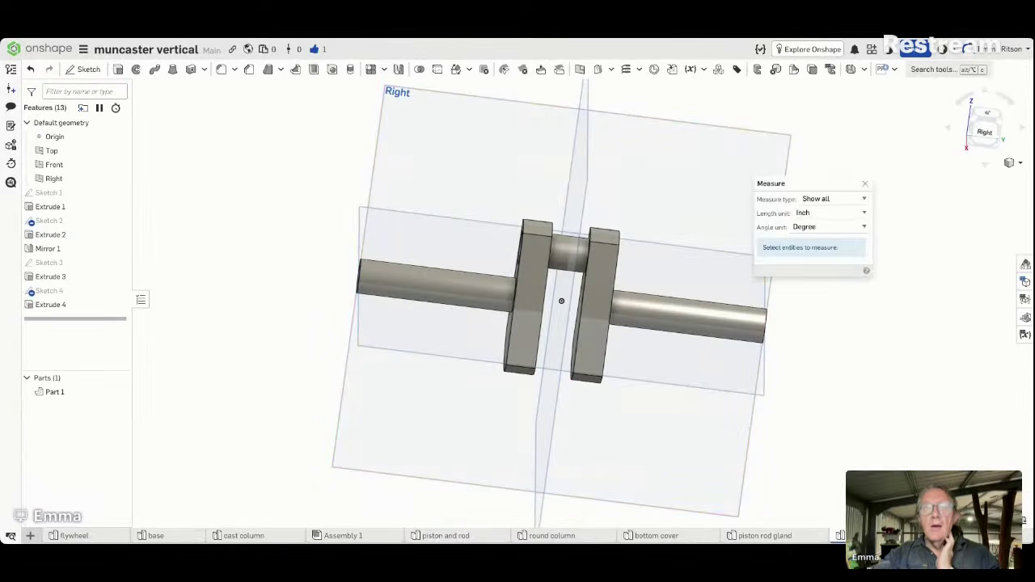
left_click(620, 238)
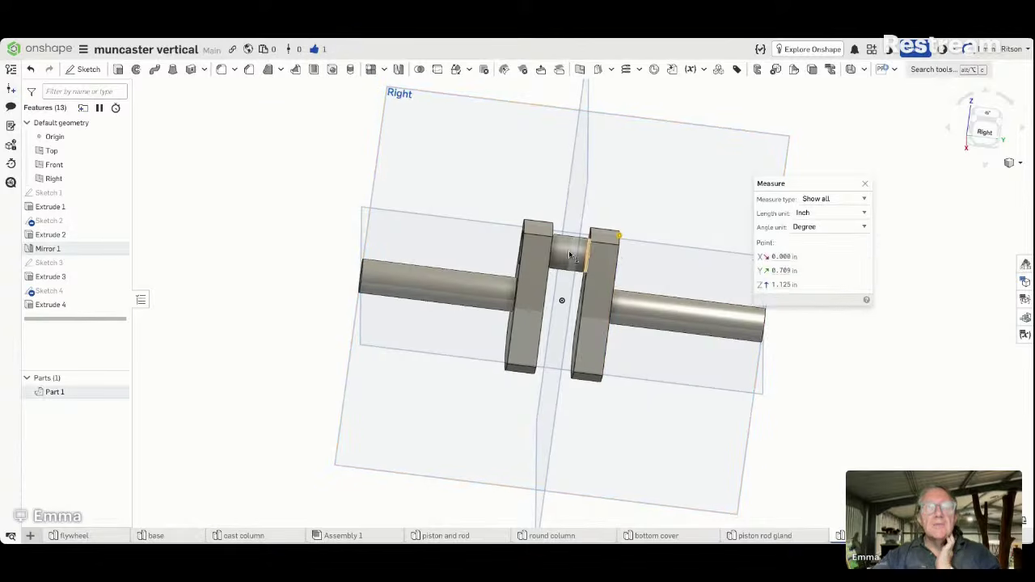
left_click(527, 229)
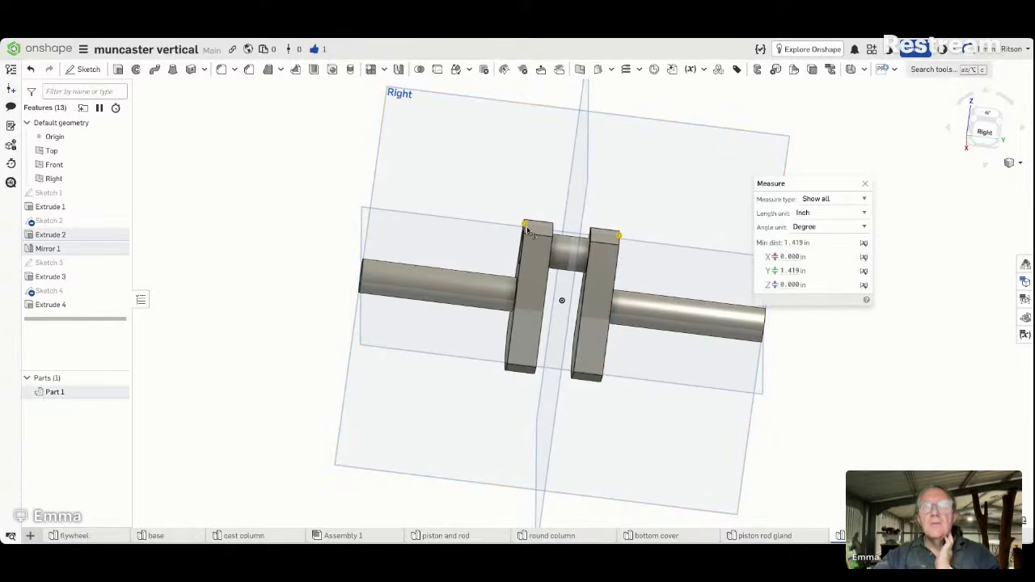
left_click(865, 184)
left_click(843, 337)
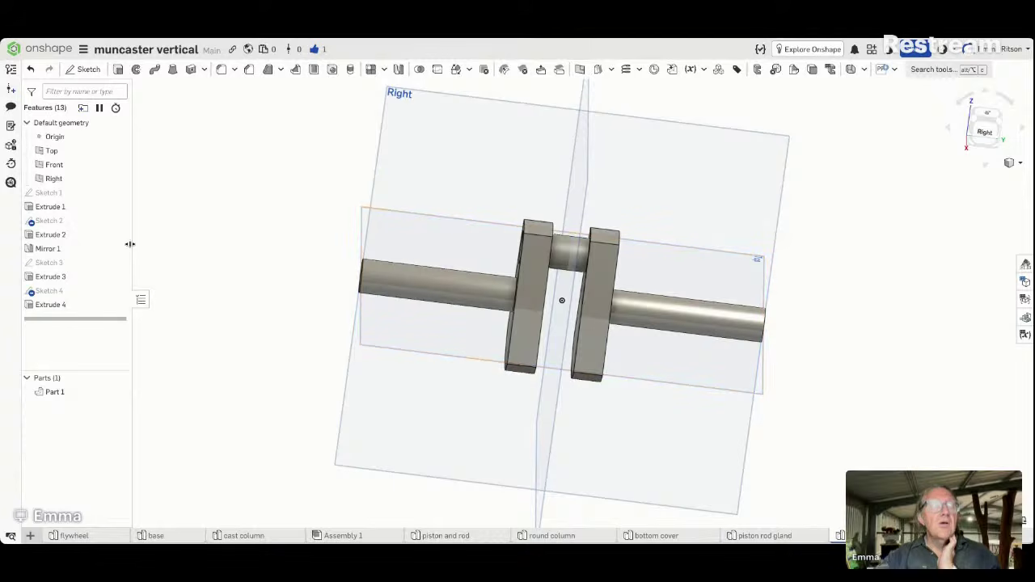
- Set the crank web extrude's depth to 23/32 in and check the webs' fit between the bearings in Assembly 1
right_click(65, 236)
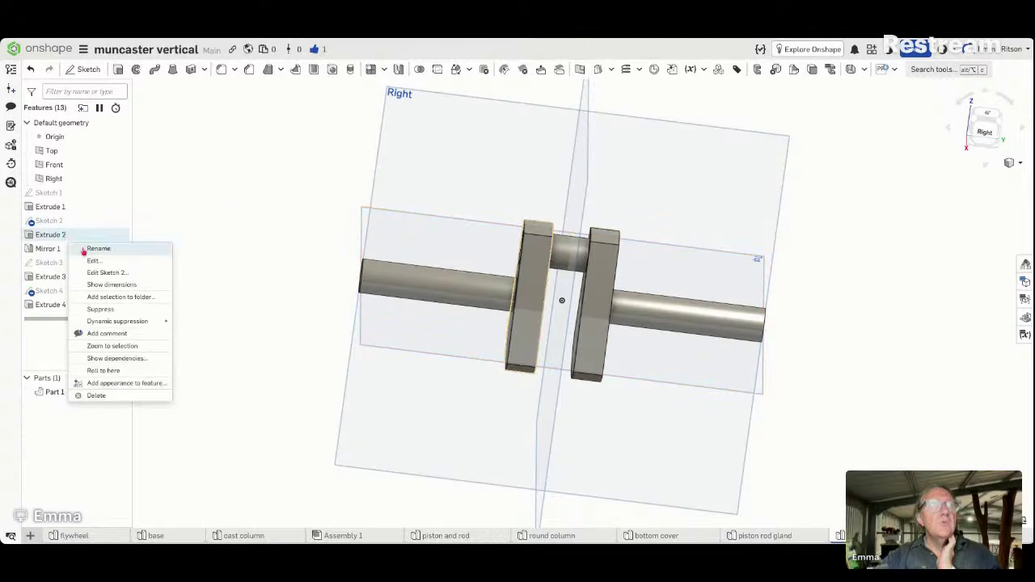
left_click(96, 263)
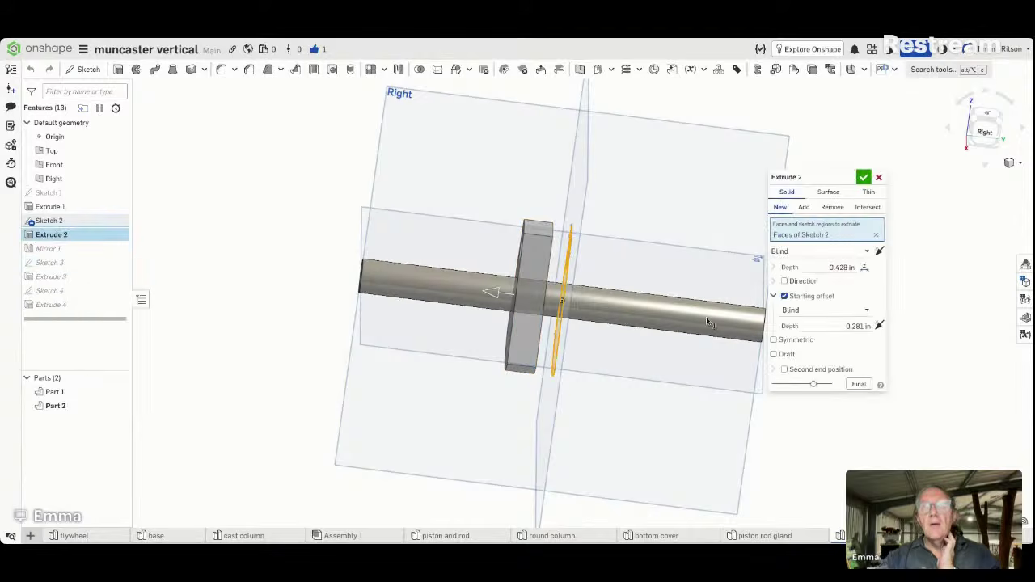
left_click(815, 267)
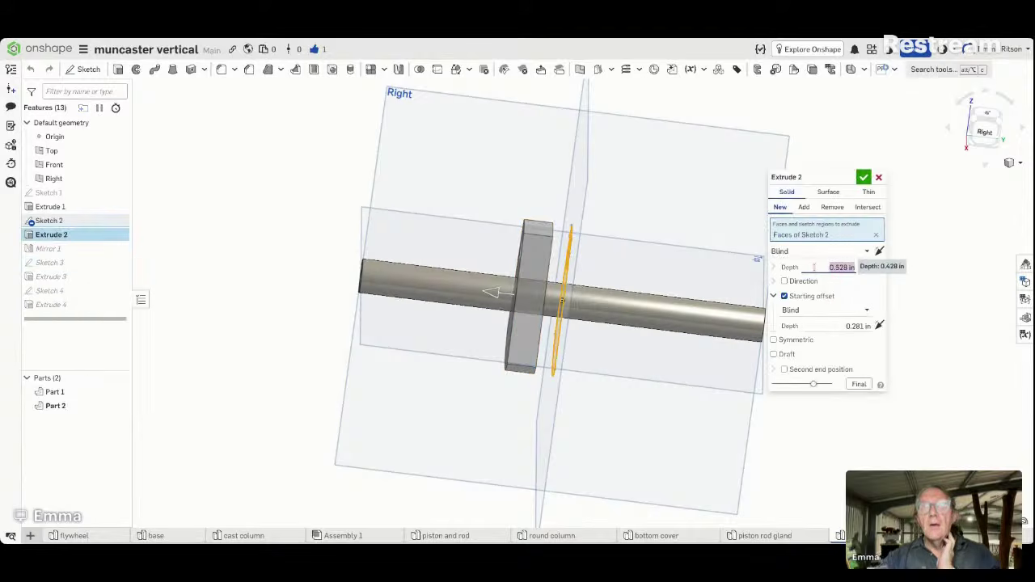
scroll(815, 267, "up", 6)
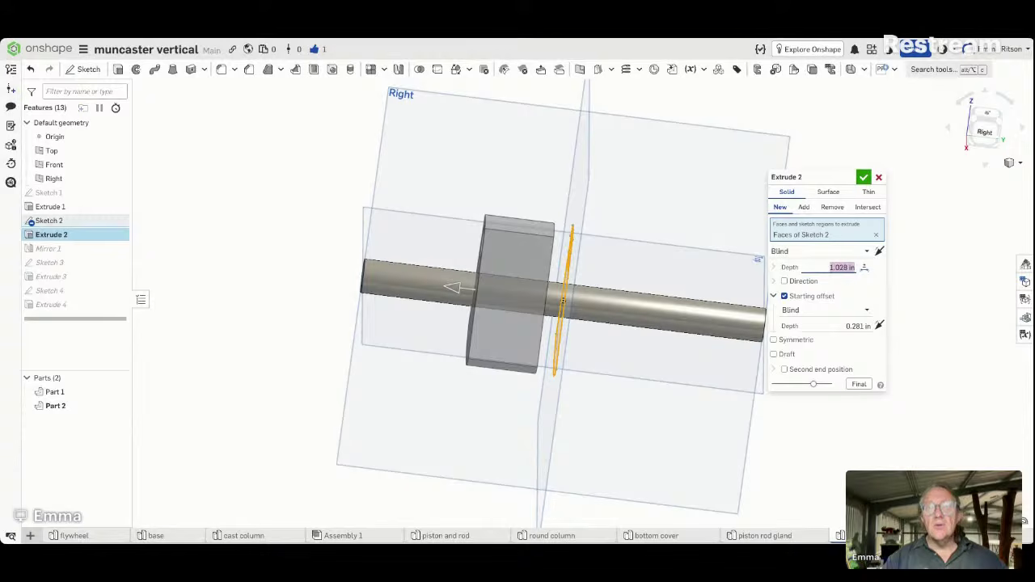
type("2")
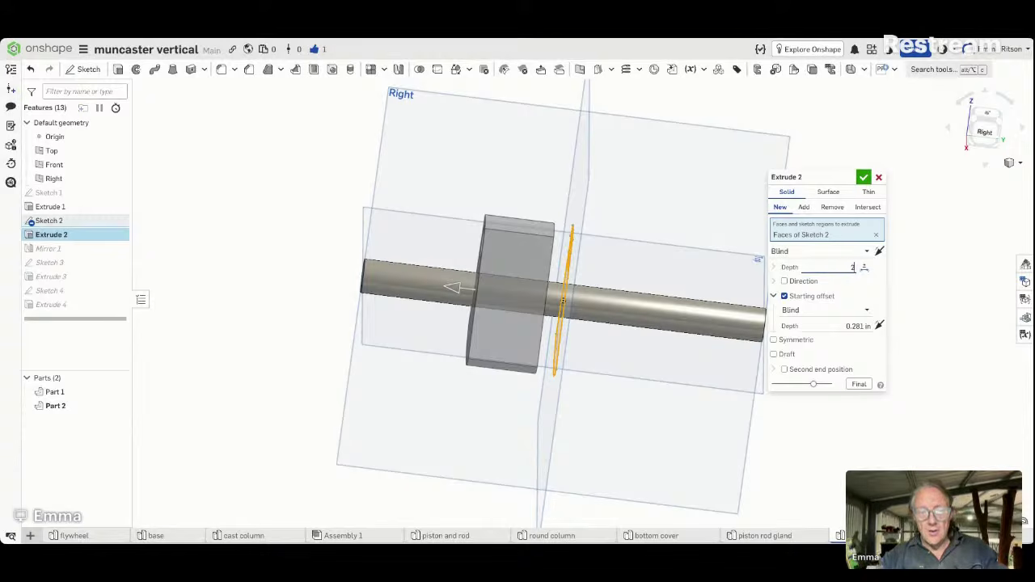
type("5")
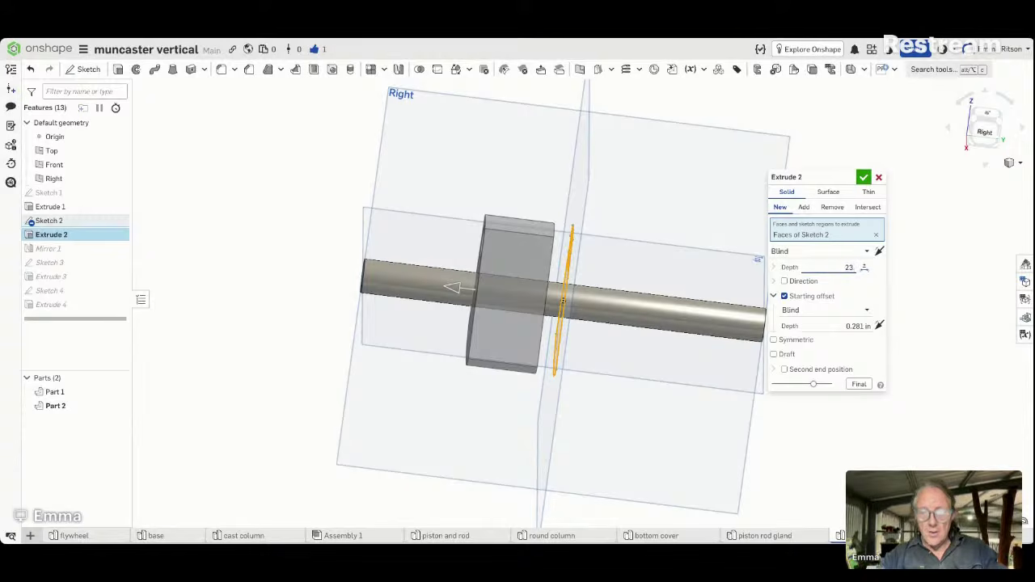
type("/32")
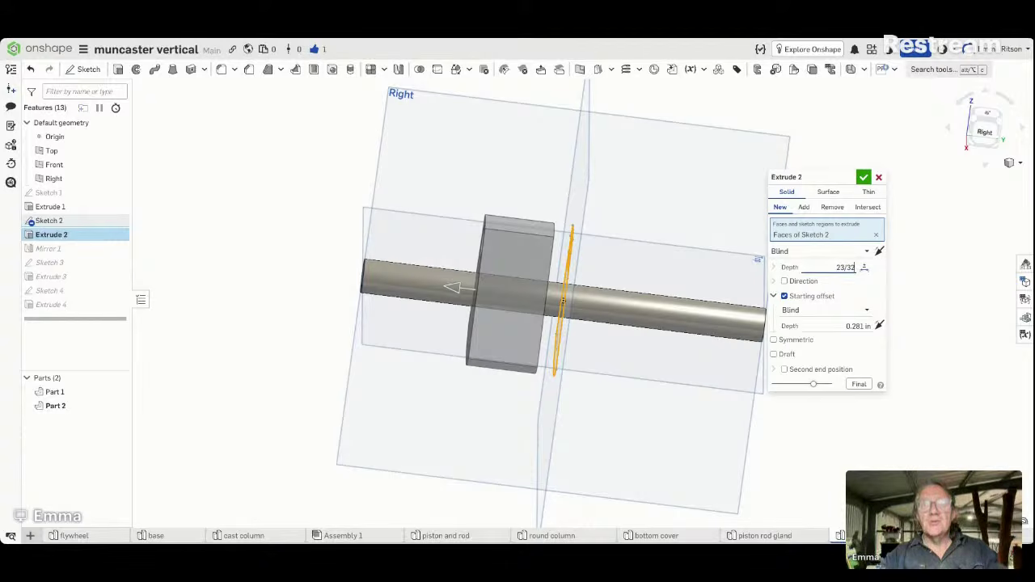
key("Return")
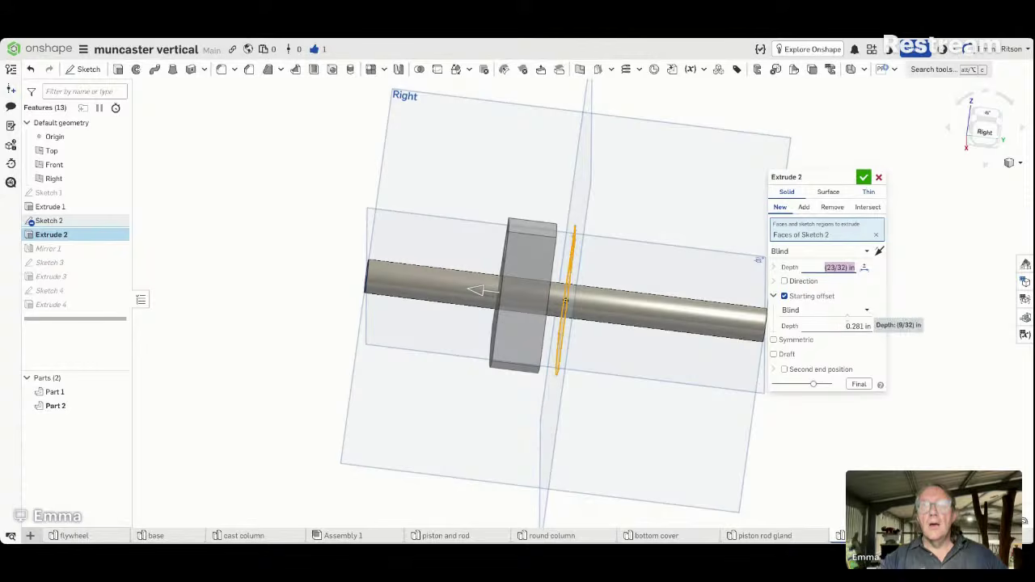
left_click(842, 325)
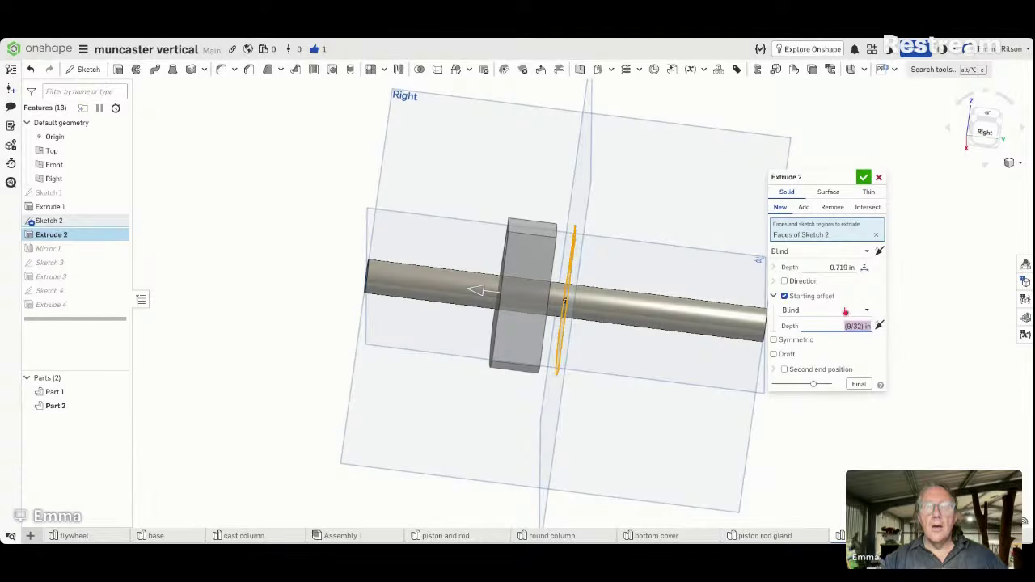
left_click(865, 182)
mouse_move(853, 314)
right_mouse_down()
mouse_move(863, 286)
mouse_move(897, 284)
mouse_move(850, 321)
mouse_move(864, 321)
right_mouse_up()
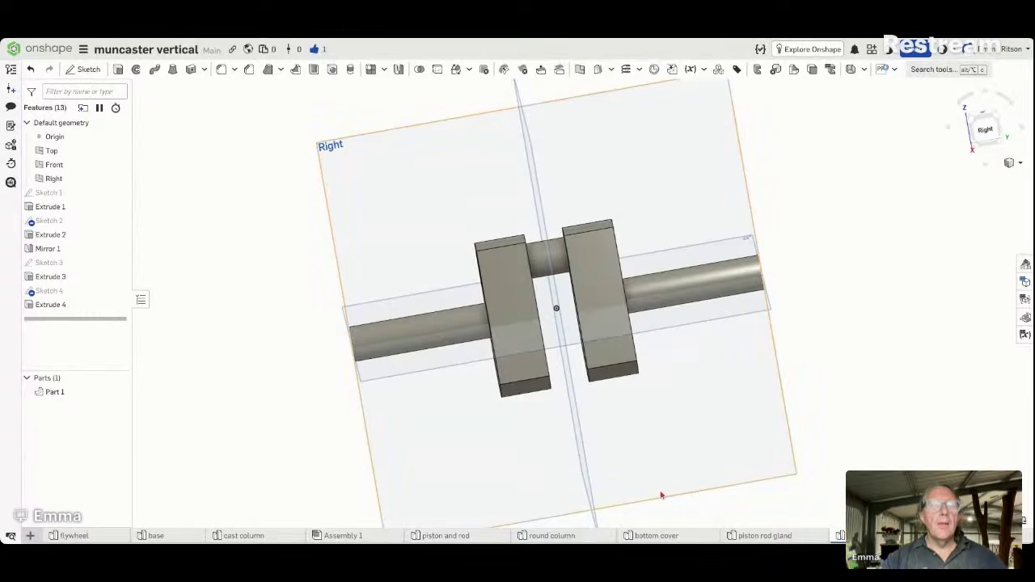
left_click(318, 539)
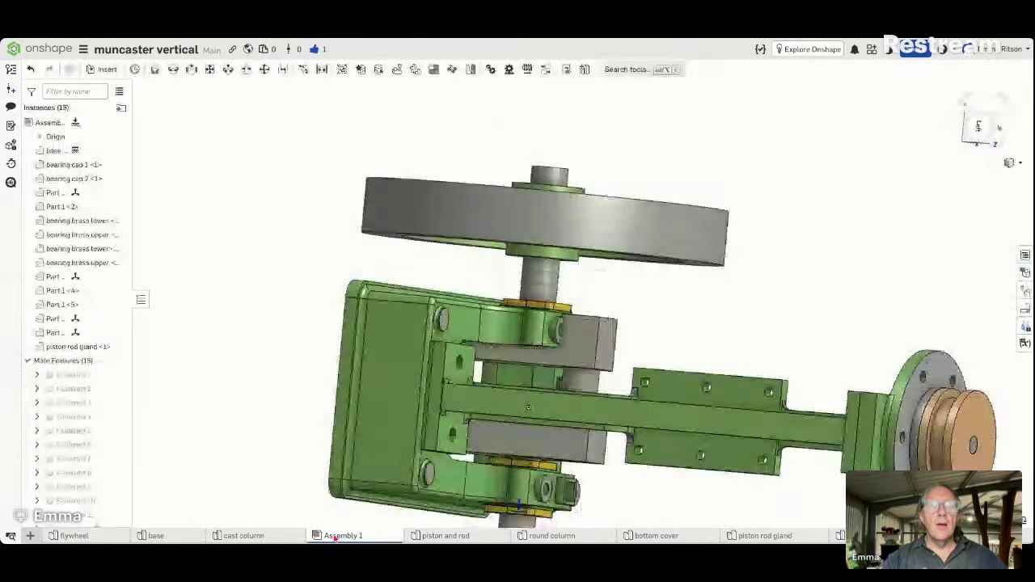
right_click_drag(267, 425, 254, 424)
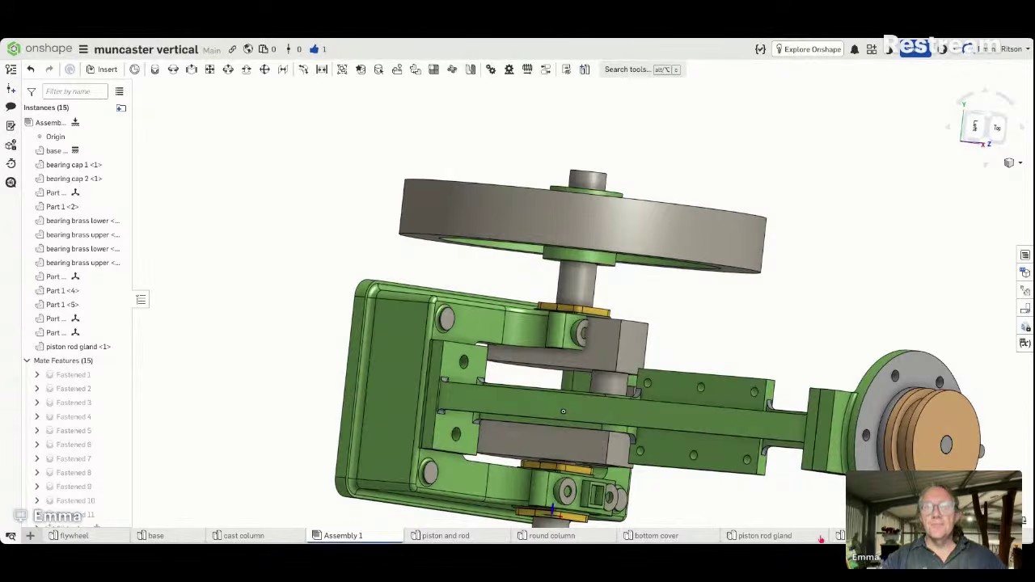
- In the crankshaft's part studio, set the depth of the crank web extrude (Extrude 2) to 1.4375 in
left_click(864, 537)
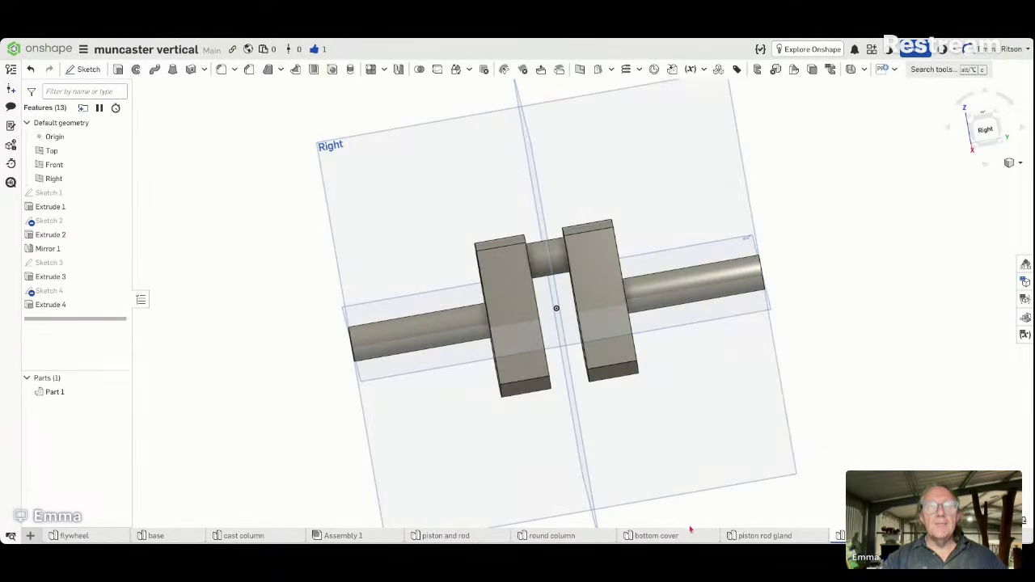
right_click(53, 236)
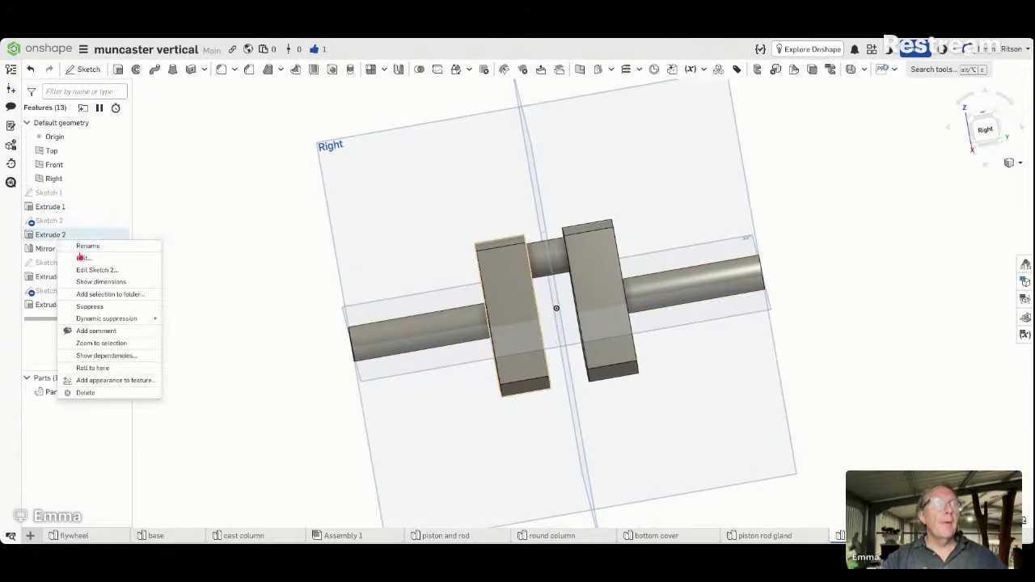
left_click(85, 262)
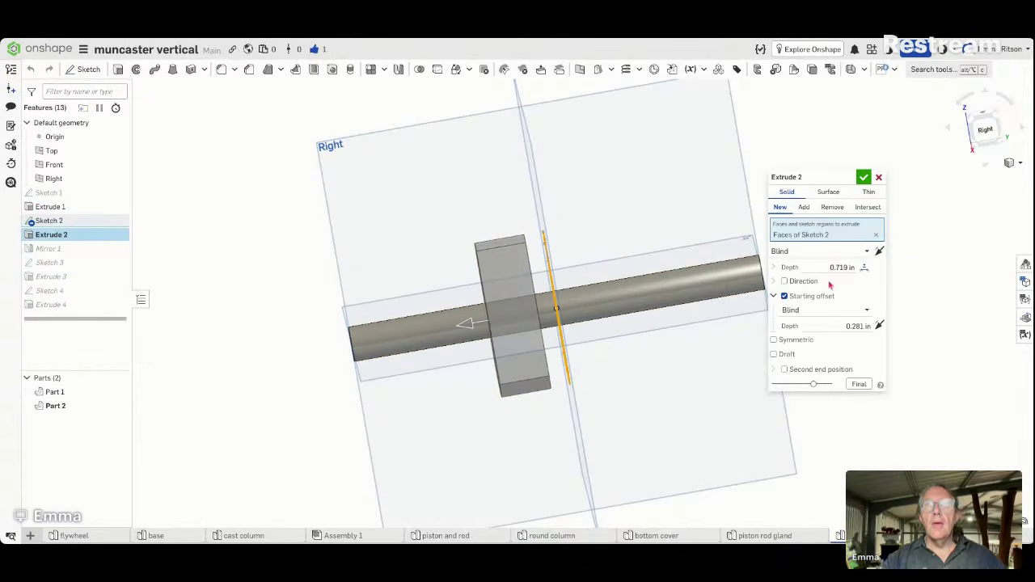
left_click(826, 267)
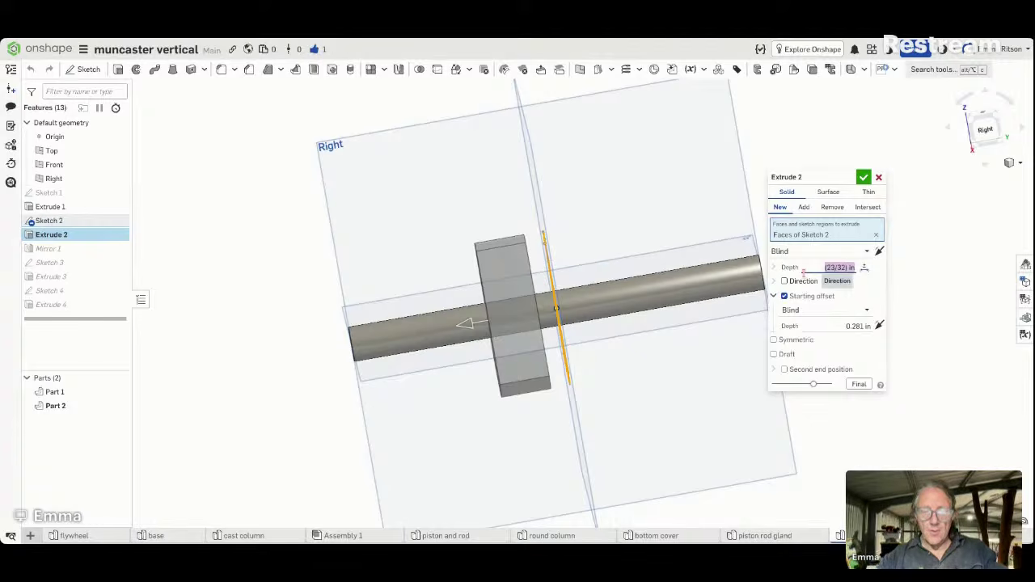
type("1")
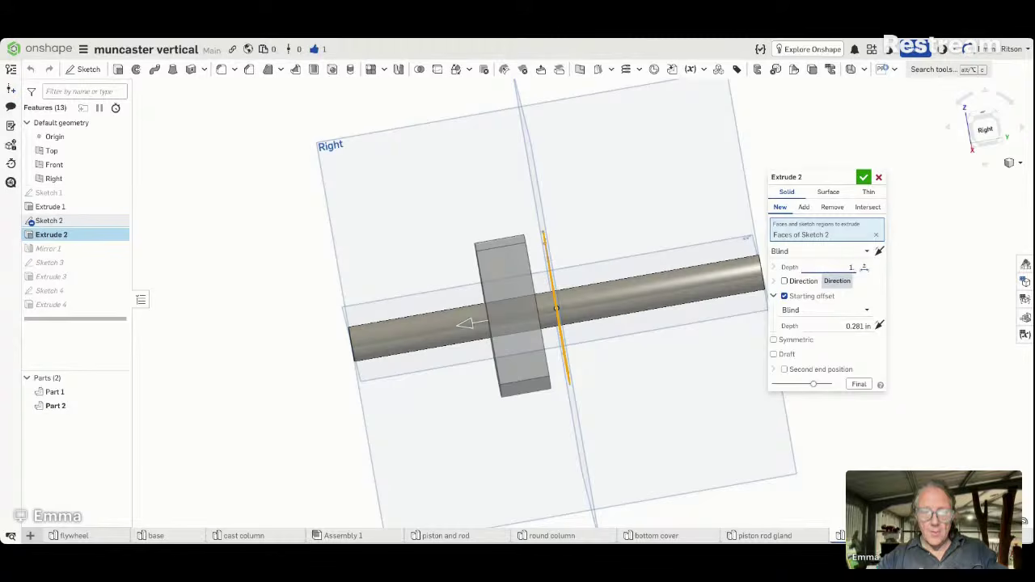
type(".4375")
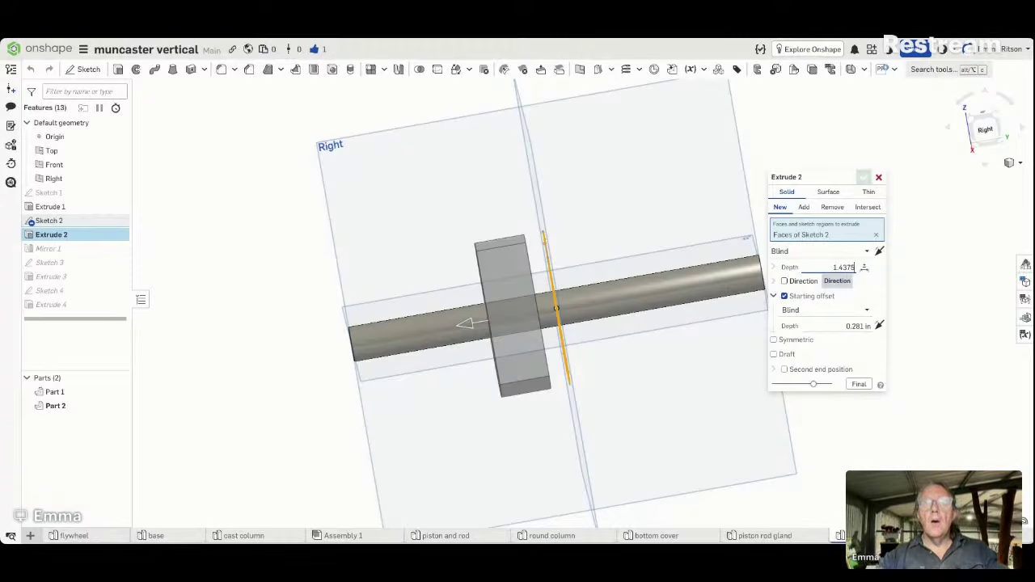
key("Return")
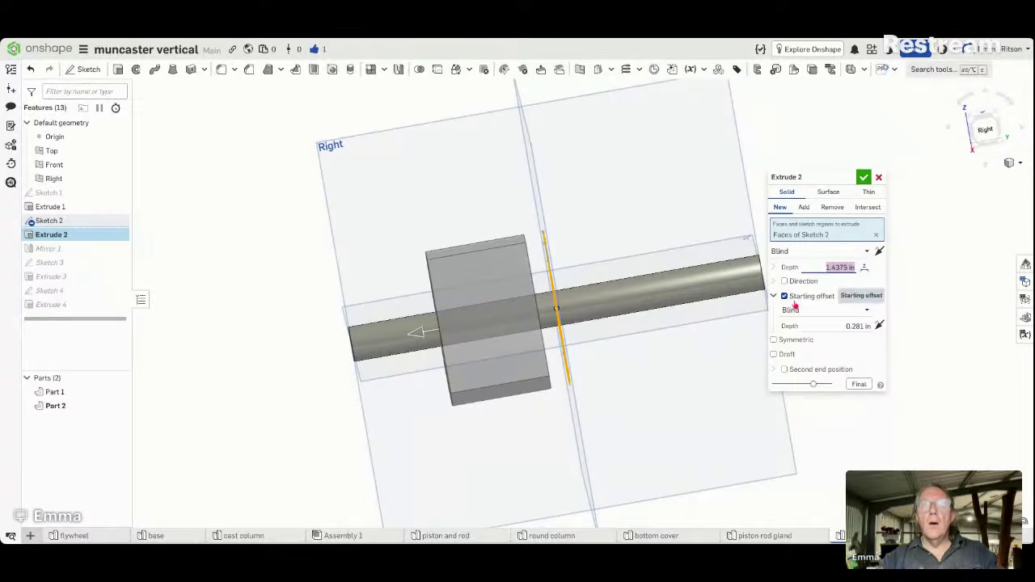
- Make the web extrude symmetric without a starting offset, accept it, and inspect the block between the bearings in Assembly 1
left_click(776, 341)
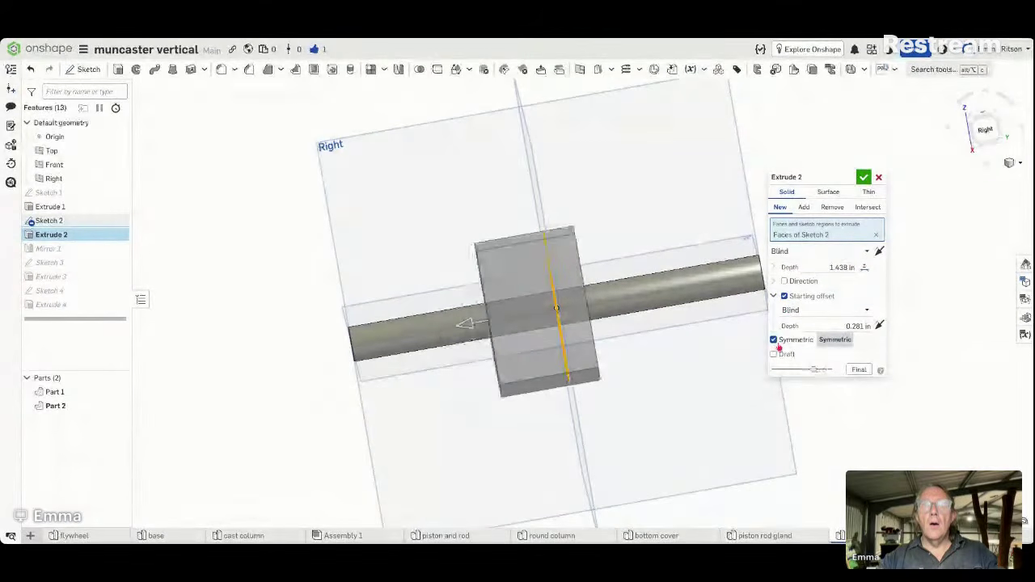
left_click(821, 325)
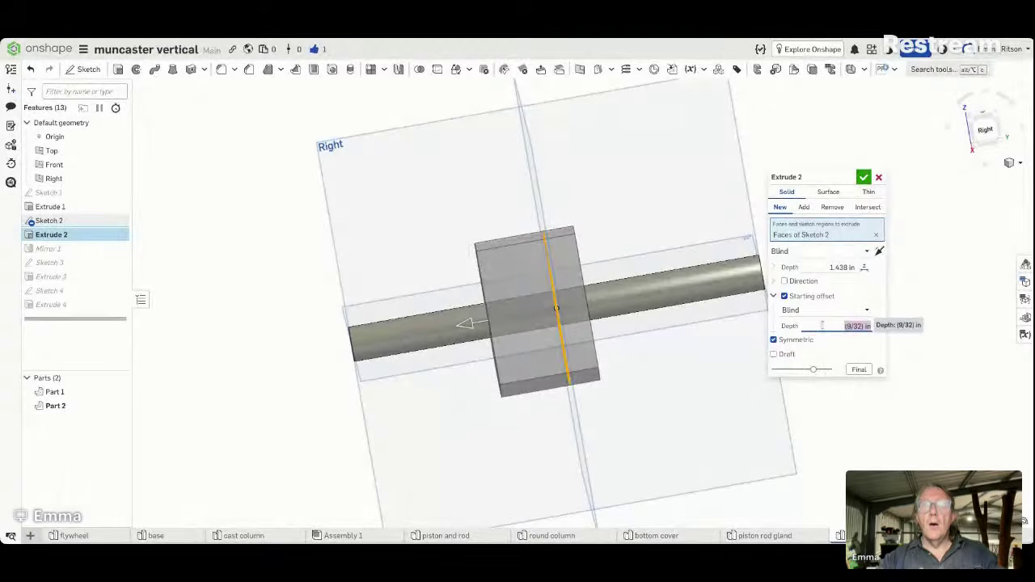
left_click(783, 296)
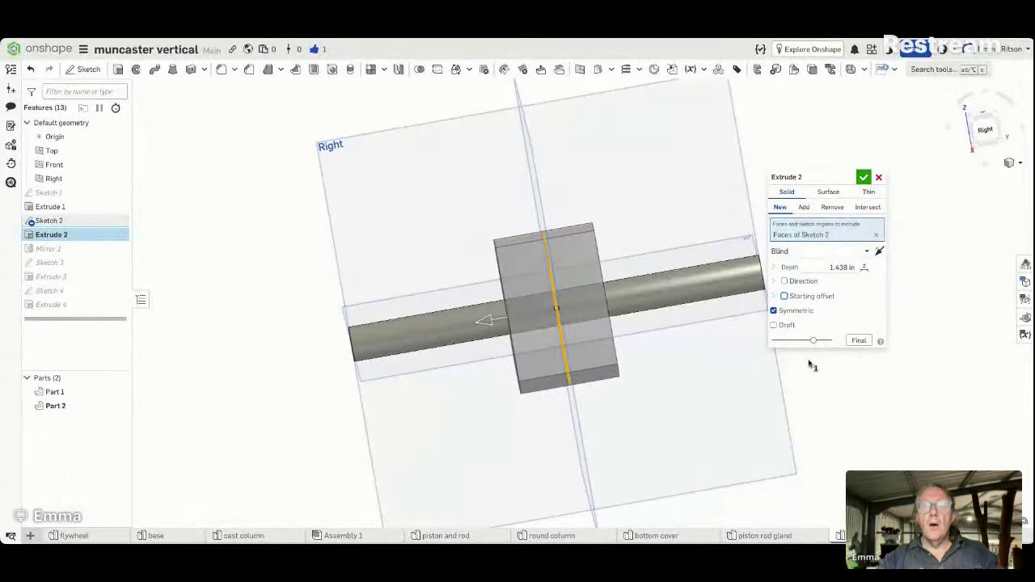
left_click(863, 177)
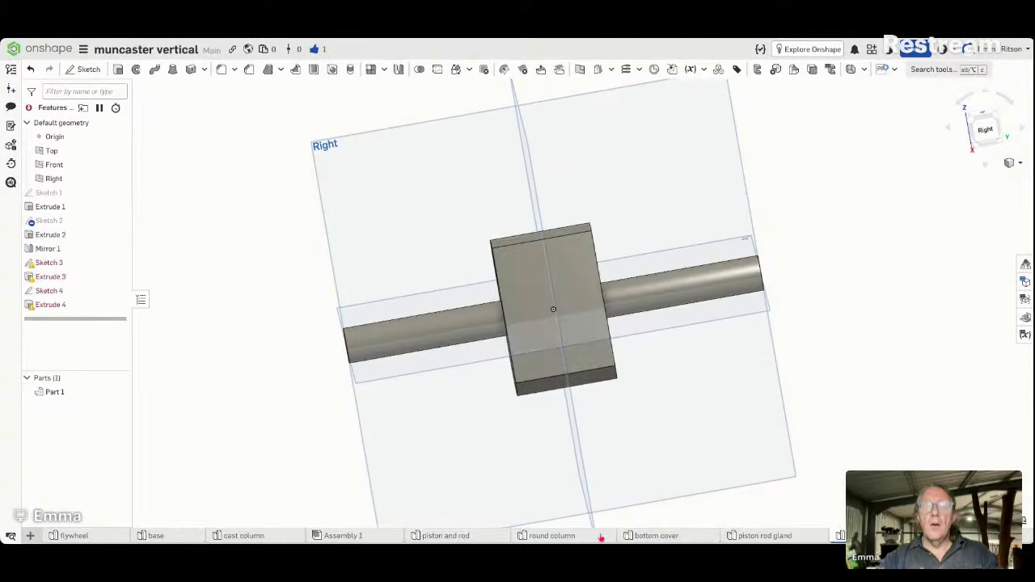
left_click(343, 535)
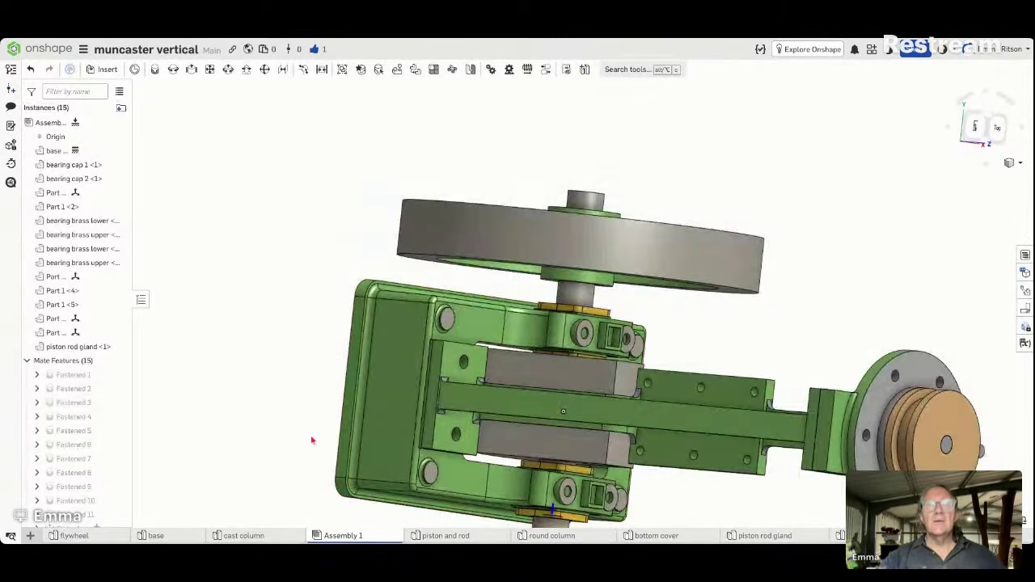
right_click_drag(312, 445, 325, 445)
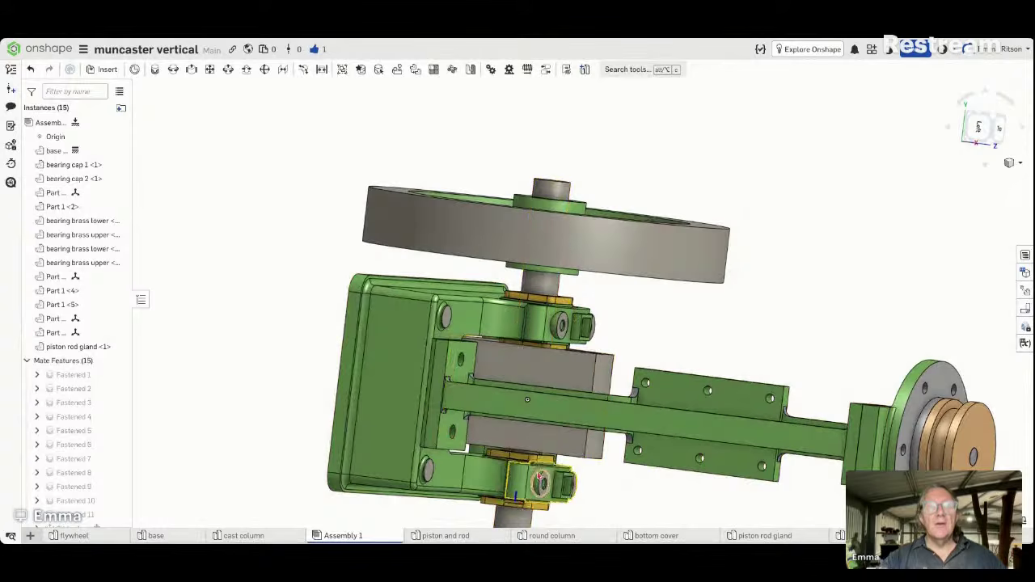
mouse_move(641, 529)
right_mouse_down()
mouse_move(640, 517)
mouse_move(652, 522)
right_mouse_up()
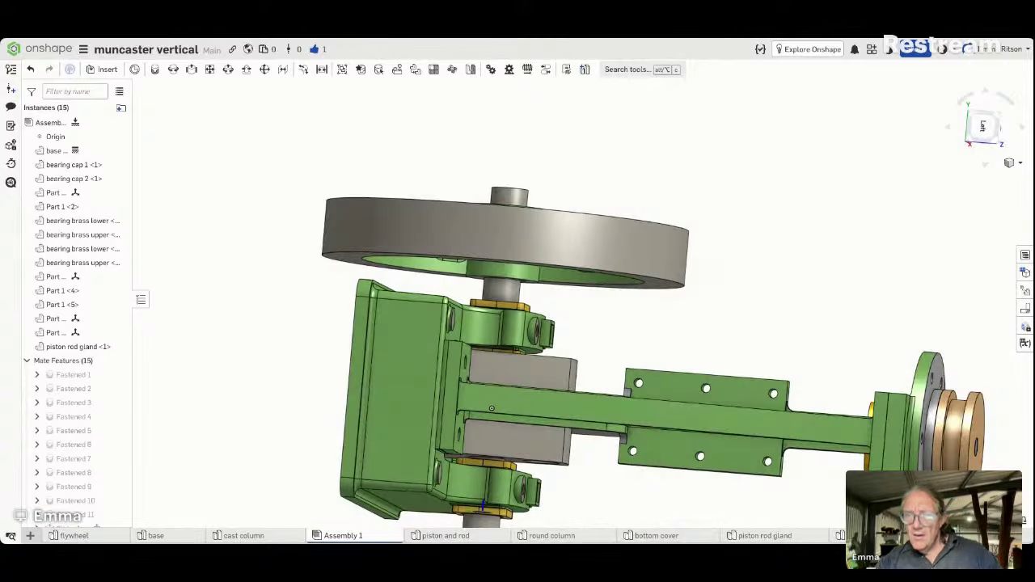
right_click_drag(652, 521, 732, 522)
right_click_drag(732, 525, 621, 530)
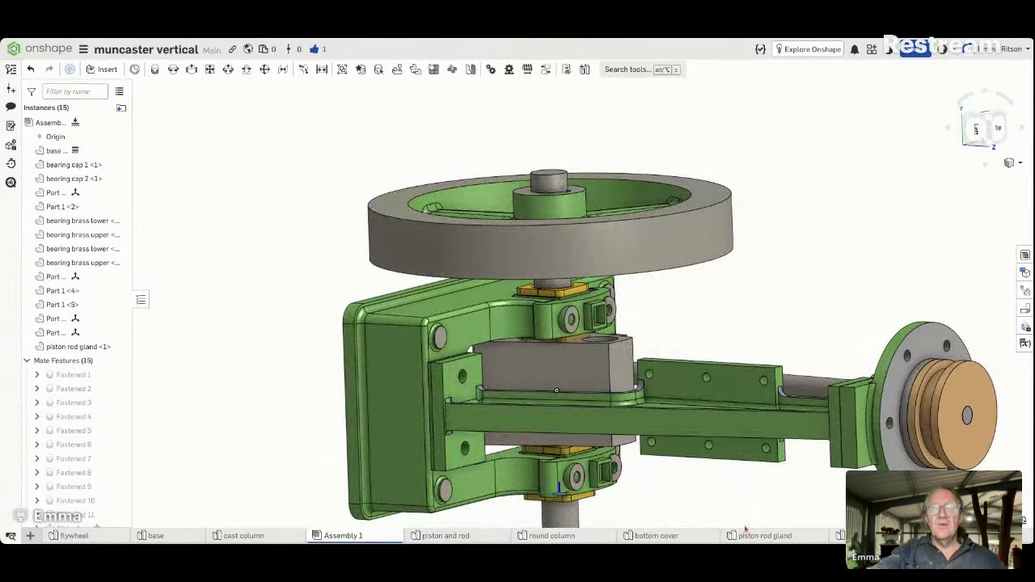
- Delete the Mirror 1 feature from the crankshaft's part studio
left_click(842, 536)
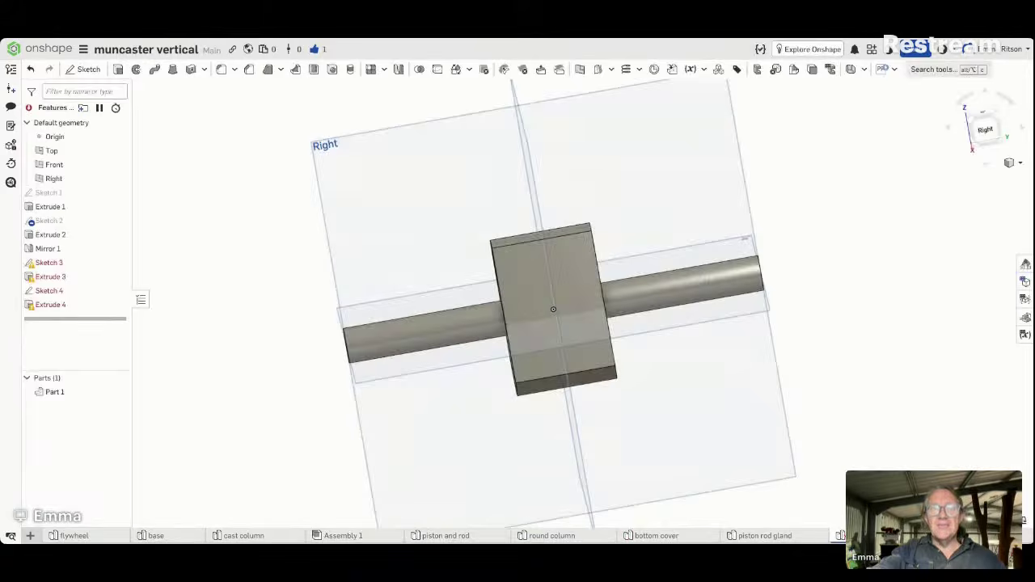
mouse_move(670, 399)
right_mouse_down()
mouse_move(677, 410)
mouse_move(700, 397)
mouse_move(655, 419)
mouse_move(692, 422)
mouse_move(644, 444)
mouse_move(679, 423)
mouse_move(765, 429)
mouse_move(678, 438)
mouse_move(684, 404)
mouse_move(668, 403)
right_mouse_up()
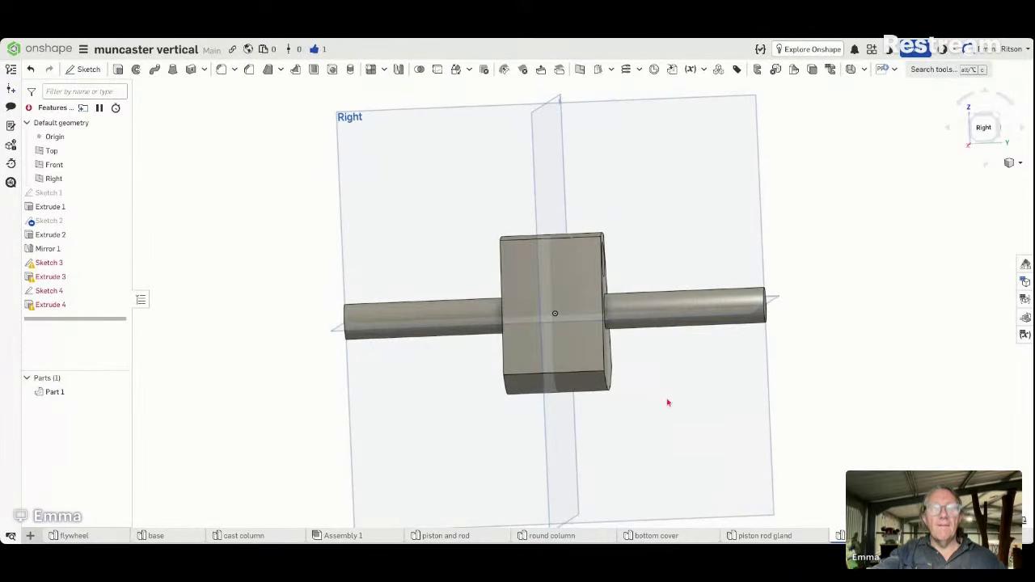
left_click(983, 131)
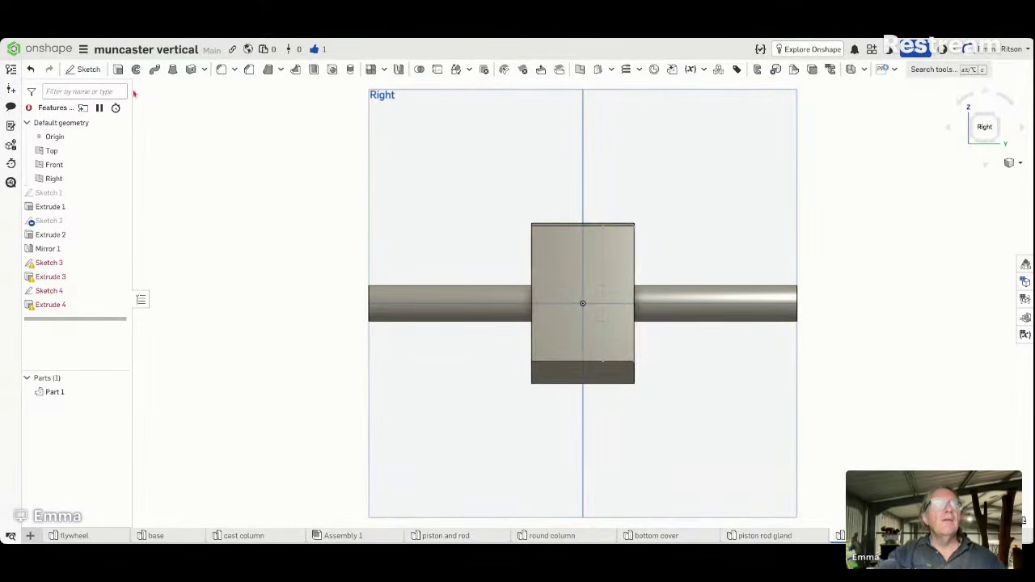
right_click(69, 253)
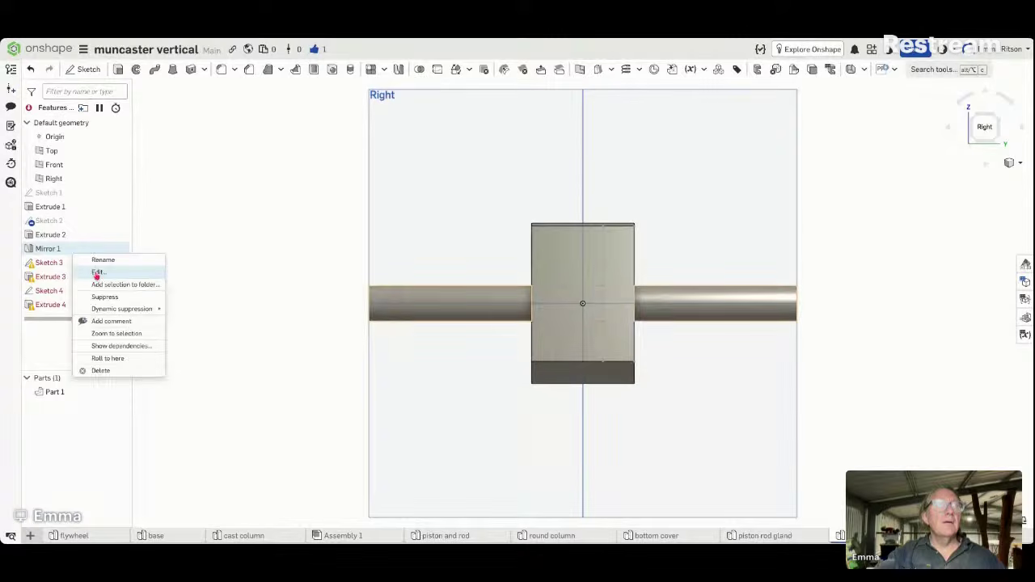
left_click(127, 371)
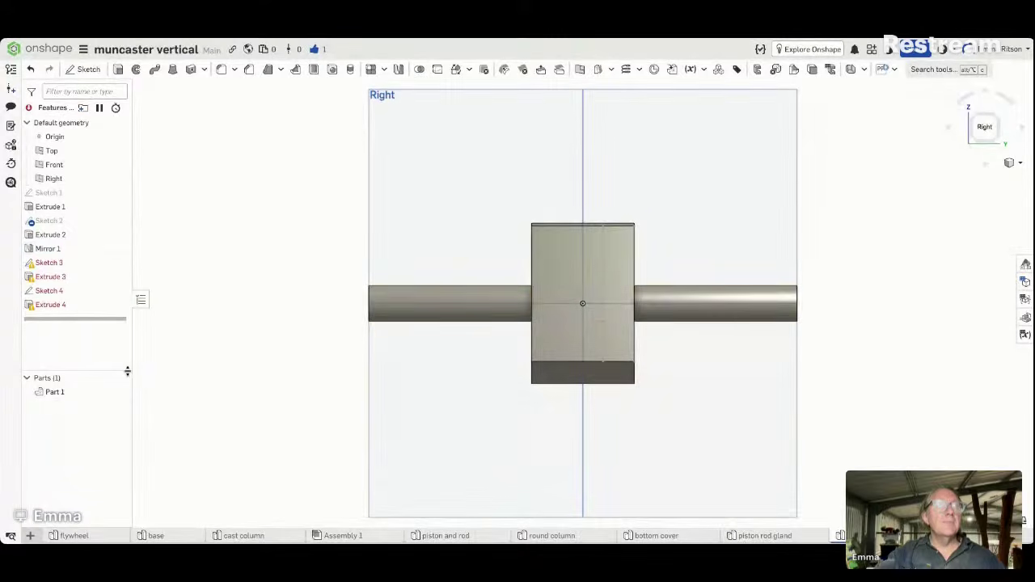
right_click(67, 253)
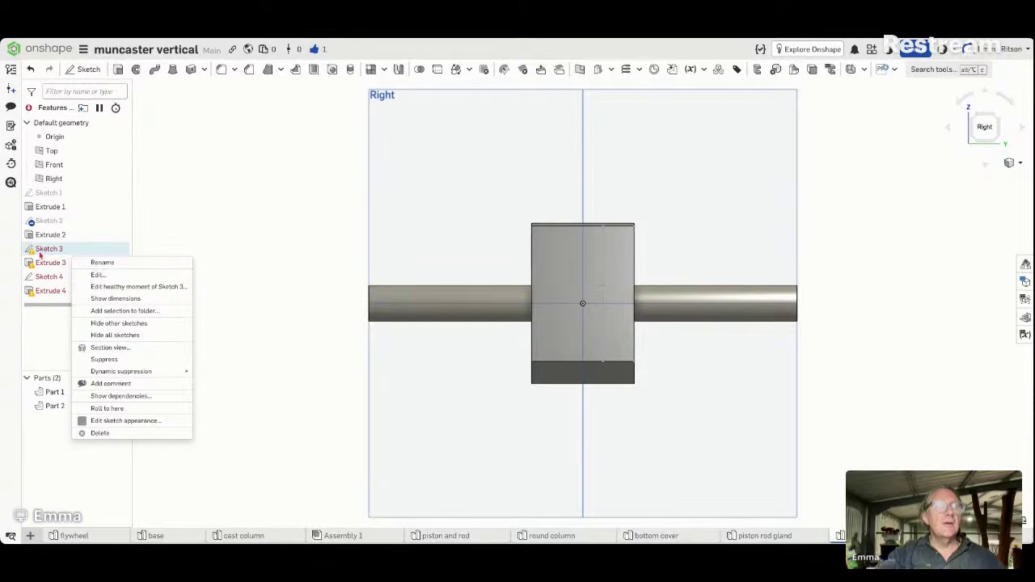
right_click(45, 254)
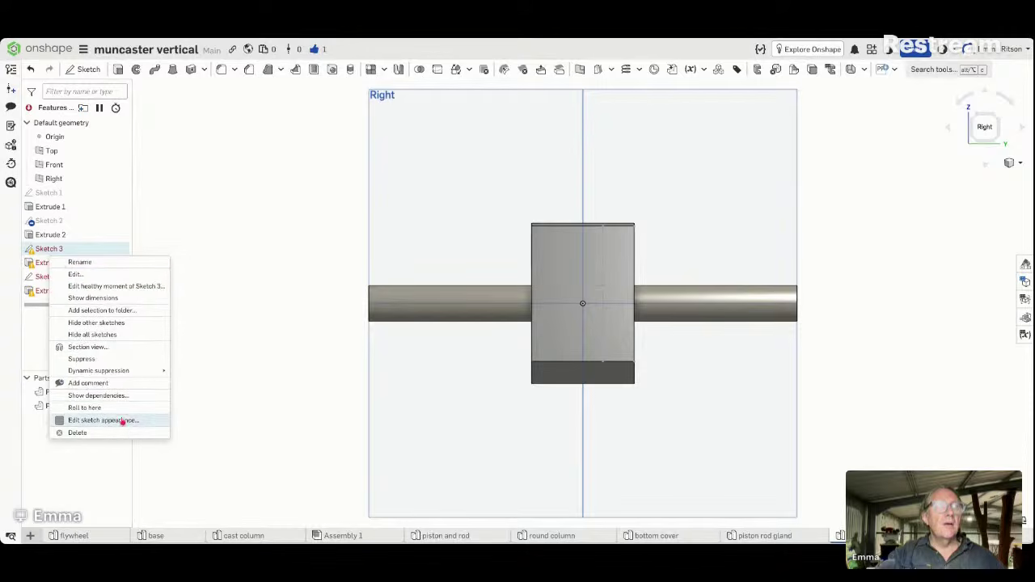
left_click(81, 275)
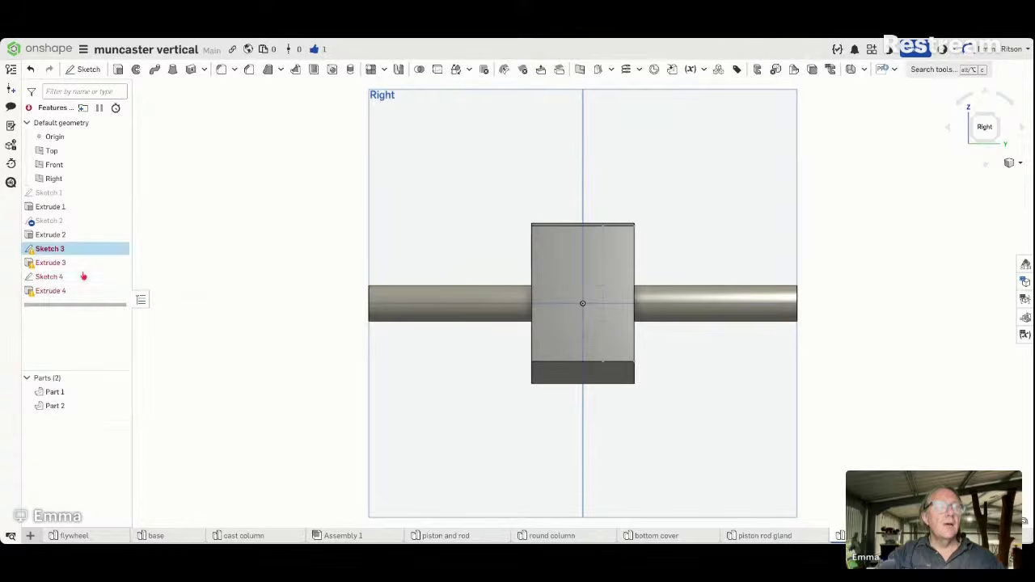
mouse_move(72, 252)
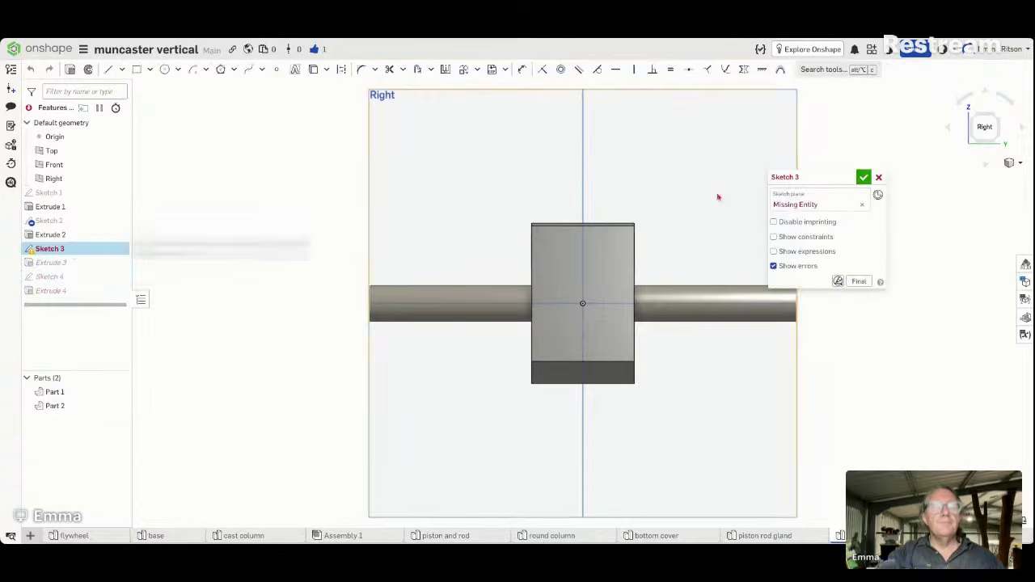
left_click(880, 177)
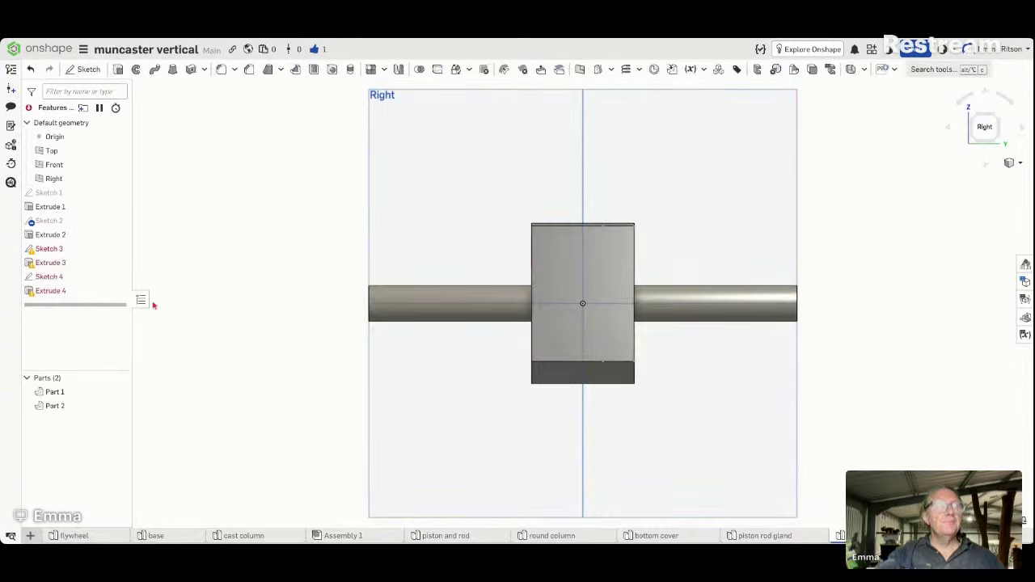
- Delete the broken Sketch 3 and Extrude 3 features from the crankshaft and bring up the available actions for Sketch 4
right_click(85, 251)
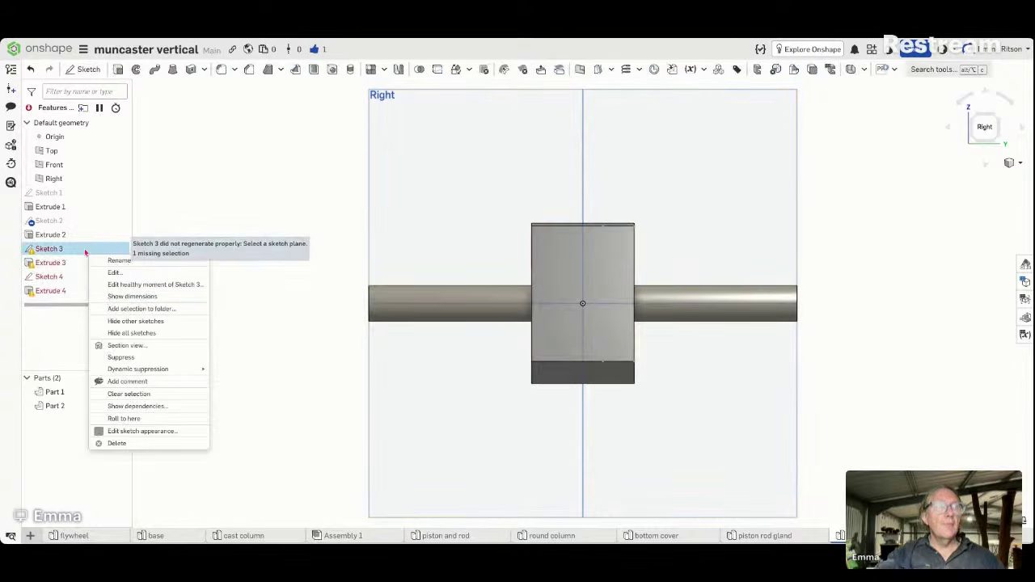
left_click(154, 443)
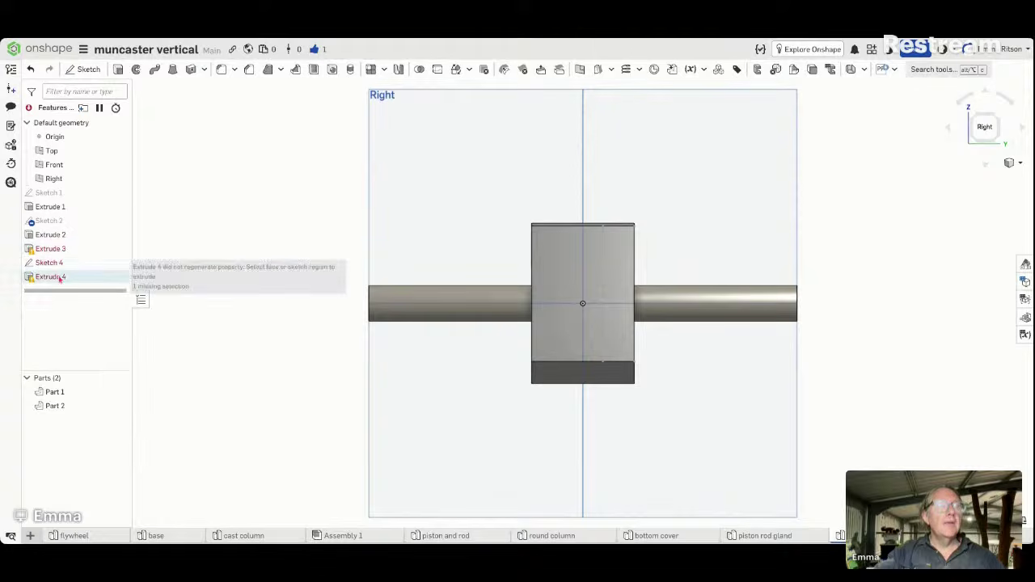
right_click(68, 257)
left_click(104, 388)
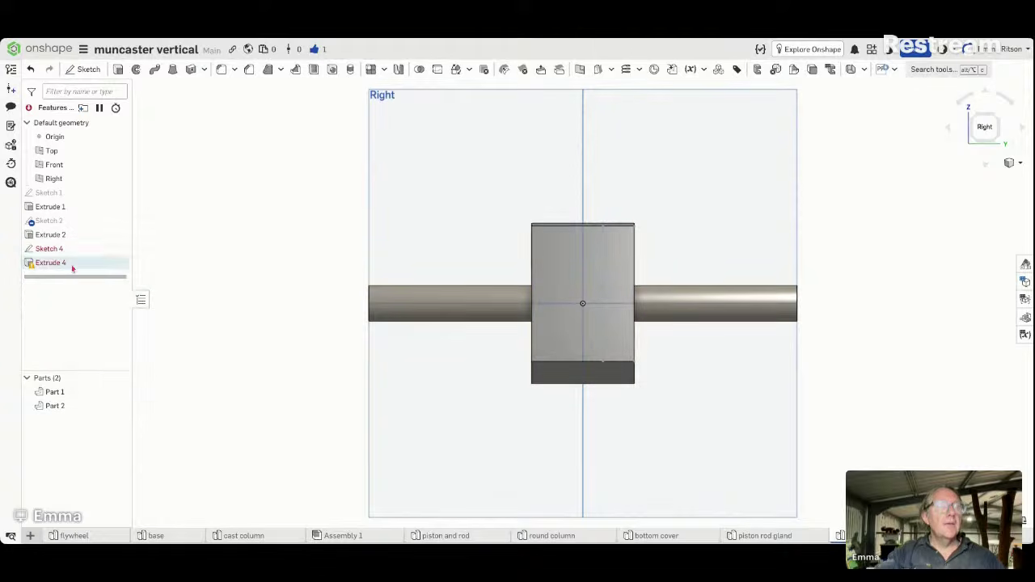
right_click(66, 251)
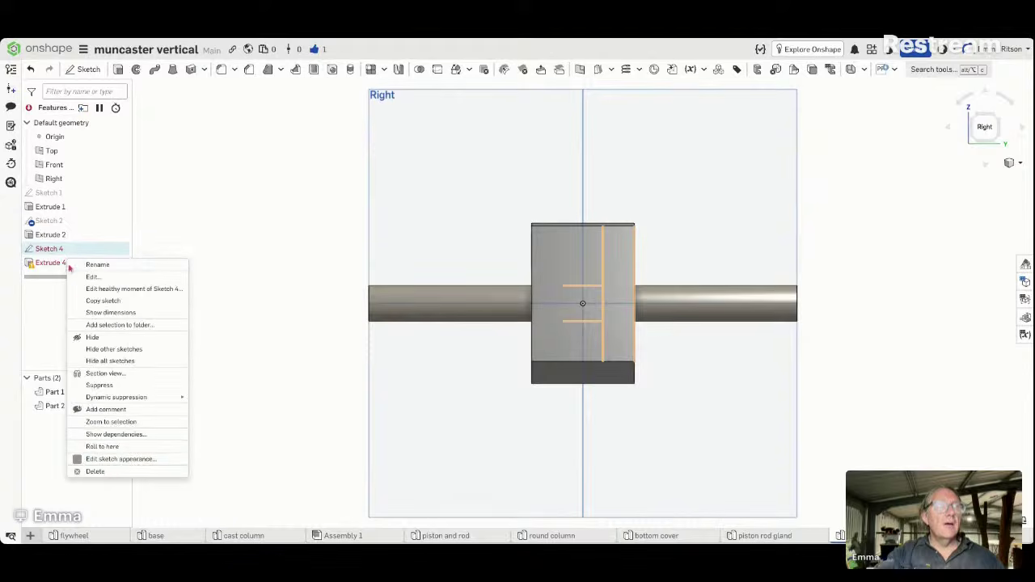
- Delete Sketch 4 and the failed Extrude 4 that depends on it
left_click(116, 474)
left_click(57, 250)
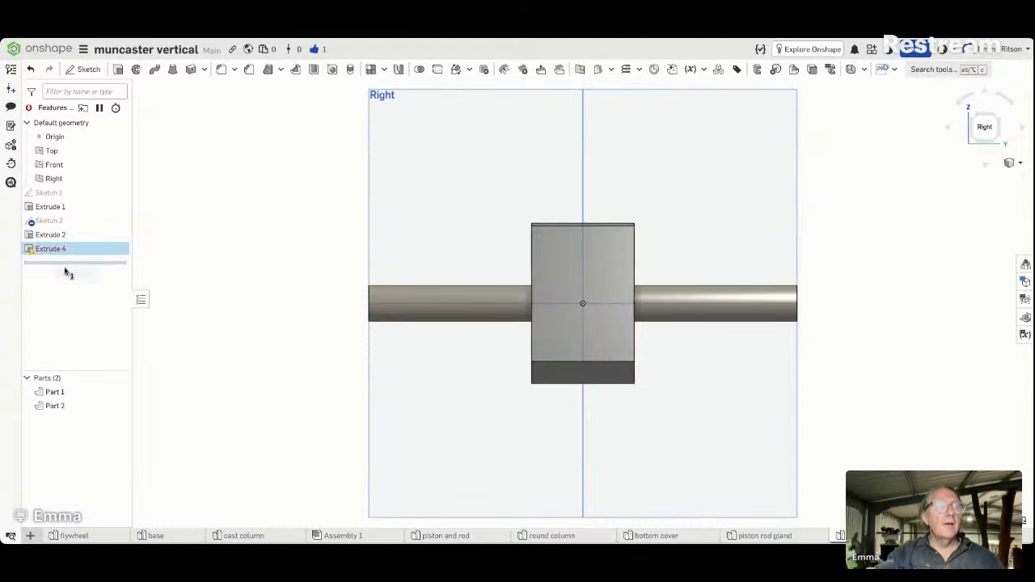
right_click(64, 253)
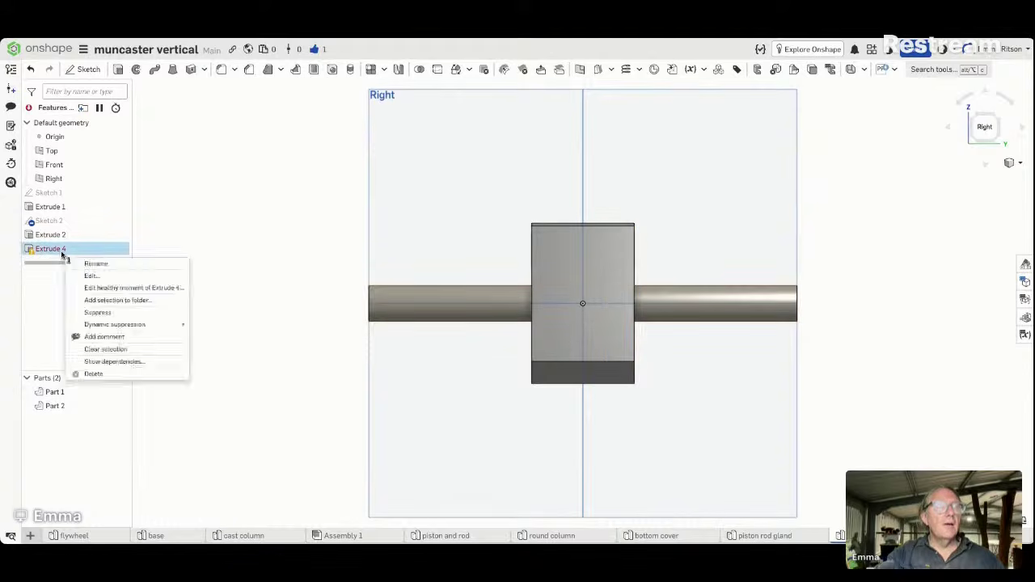
left_click(94, 374)
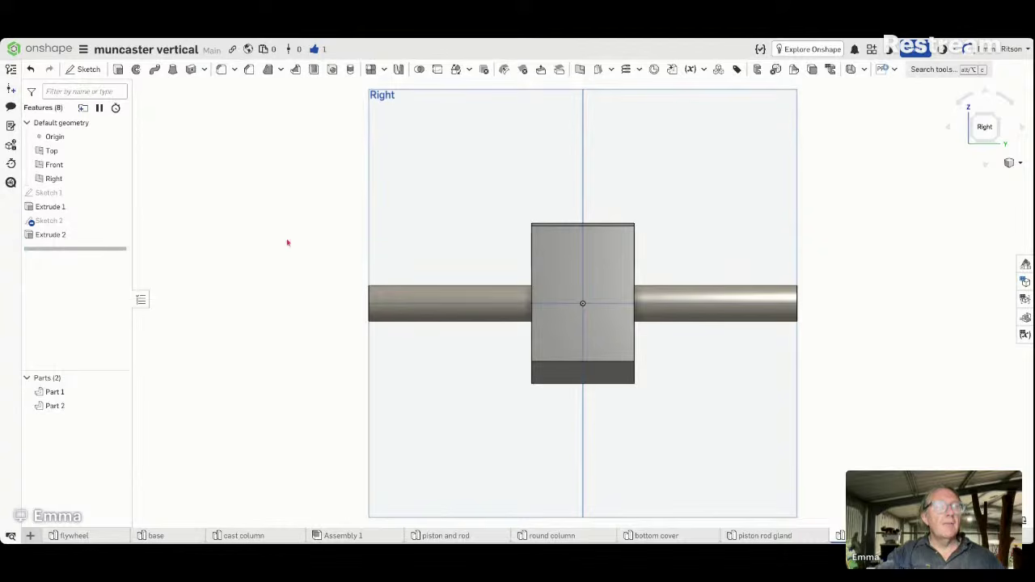
- Sketch a center-point rectangle on the Right plane, centered on the origin, 9/16 in wide and extending above and below the crank block
right_click_drag(443, 236, 597, 492)
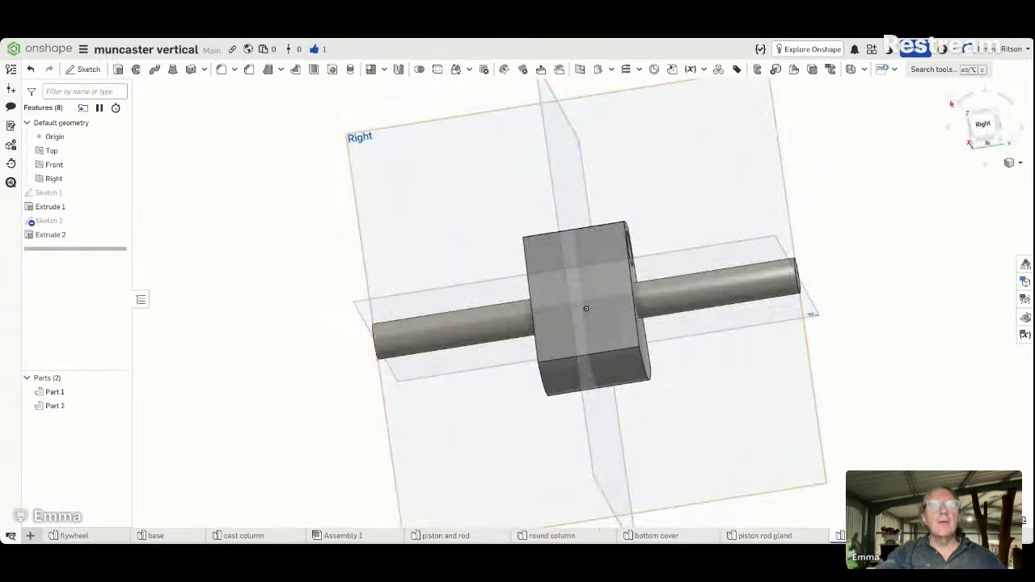
left_click(983, 125)
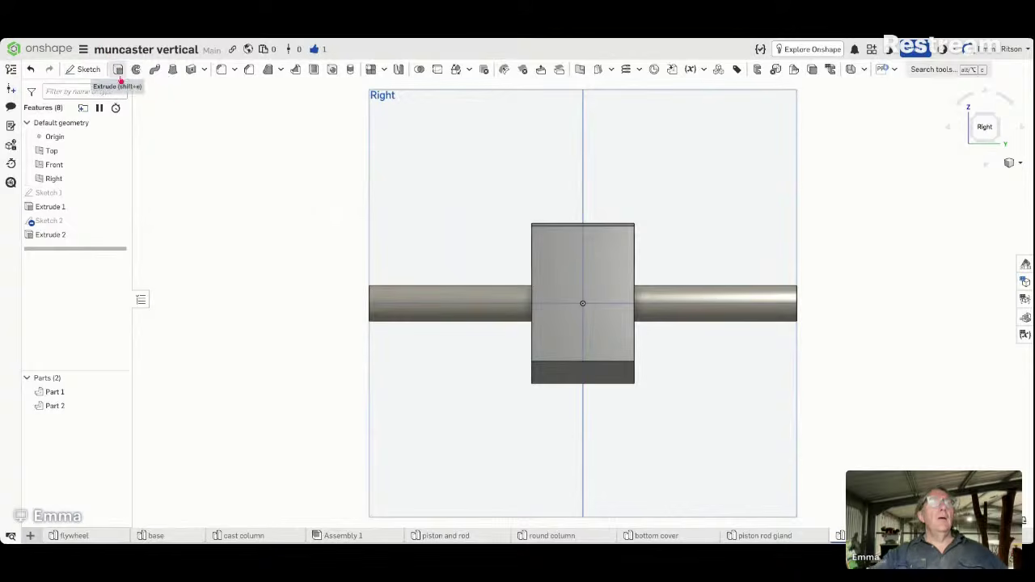
left_click(84, 69)
left_click(554, 262)
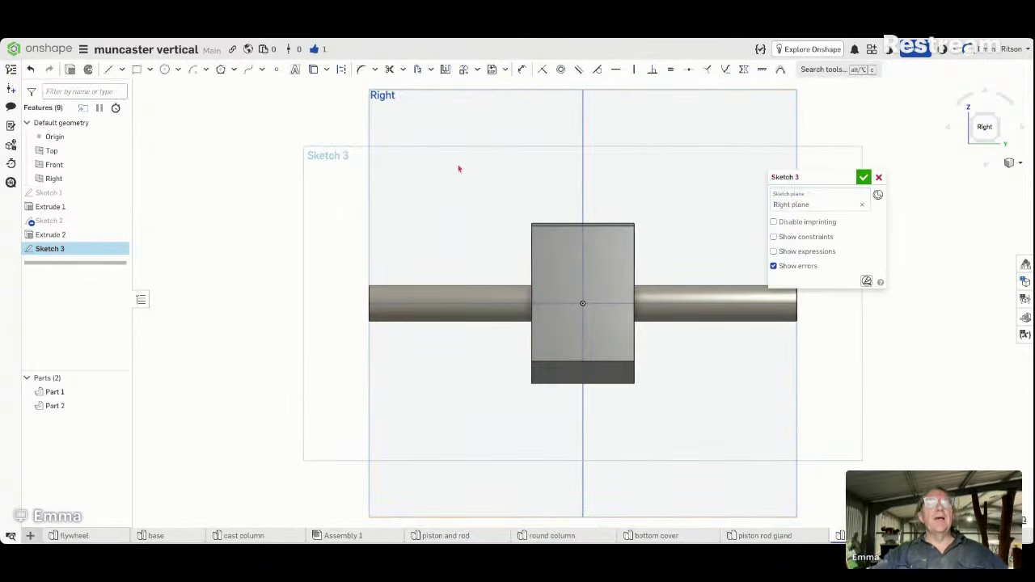
left_click(149, 70)
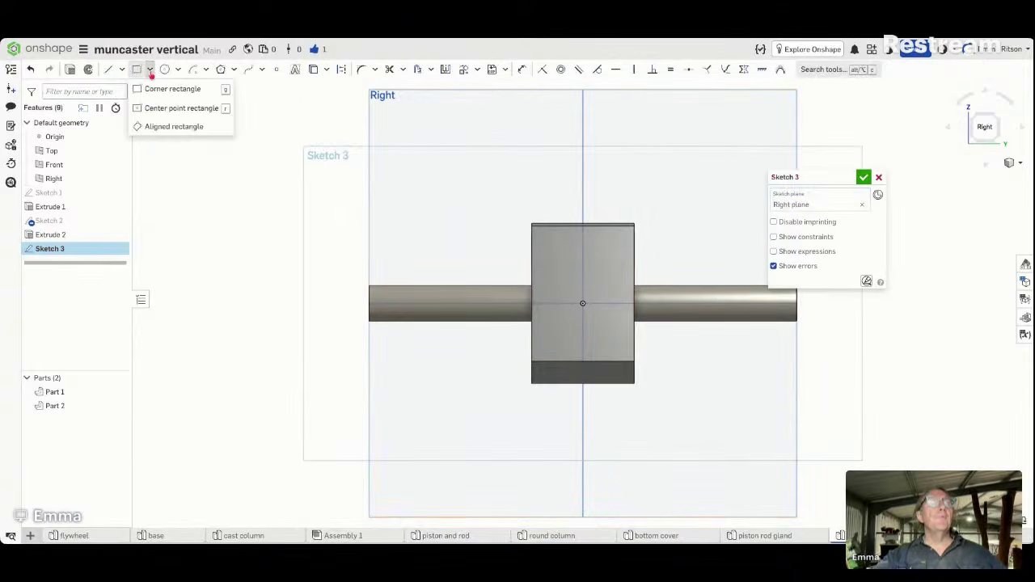
left_click(160, 109)
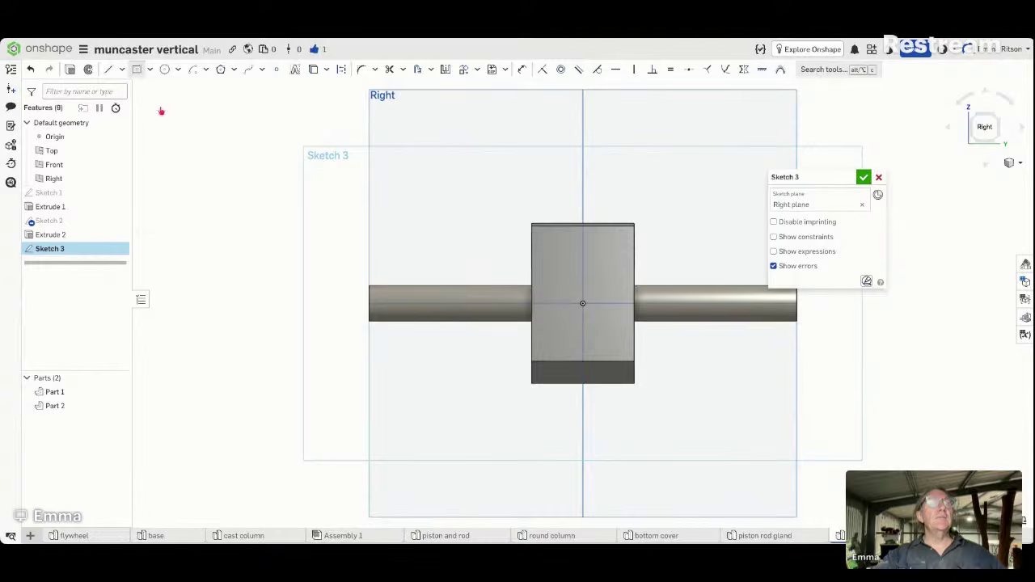
left_click(581, 303)
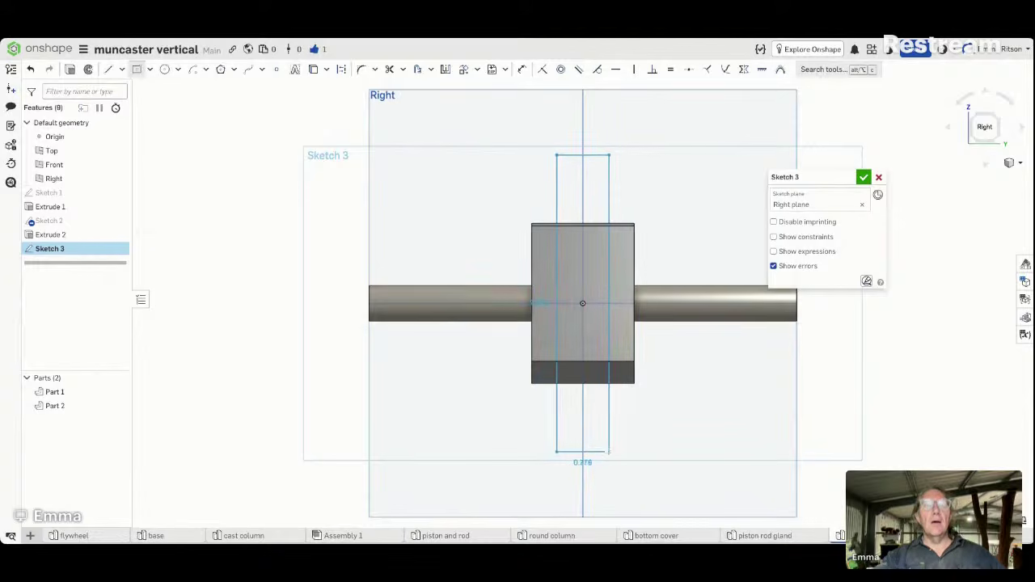
left_click(607, 451)
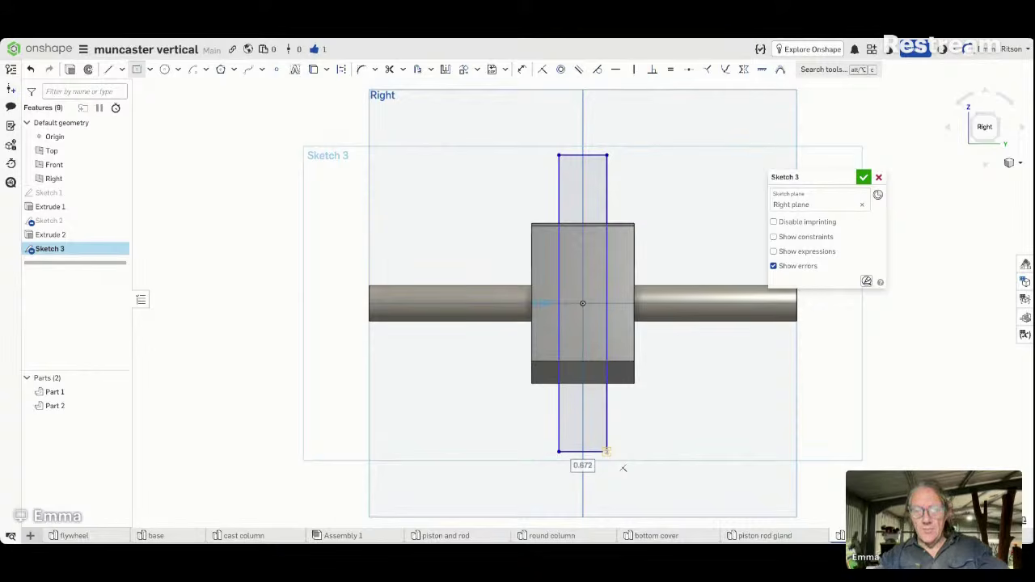
type("9/16")
key("Return")
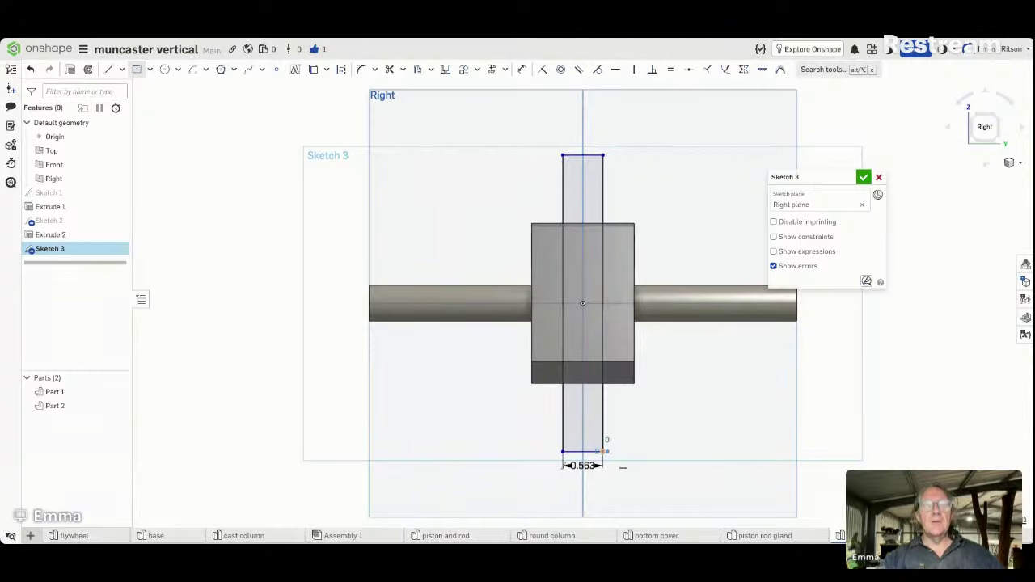
left_click(607, 451)
key("Escape")
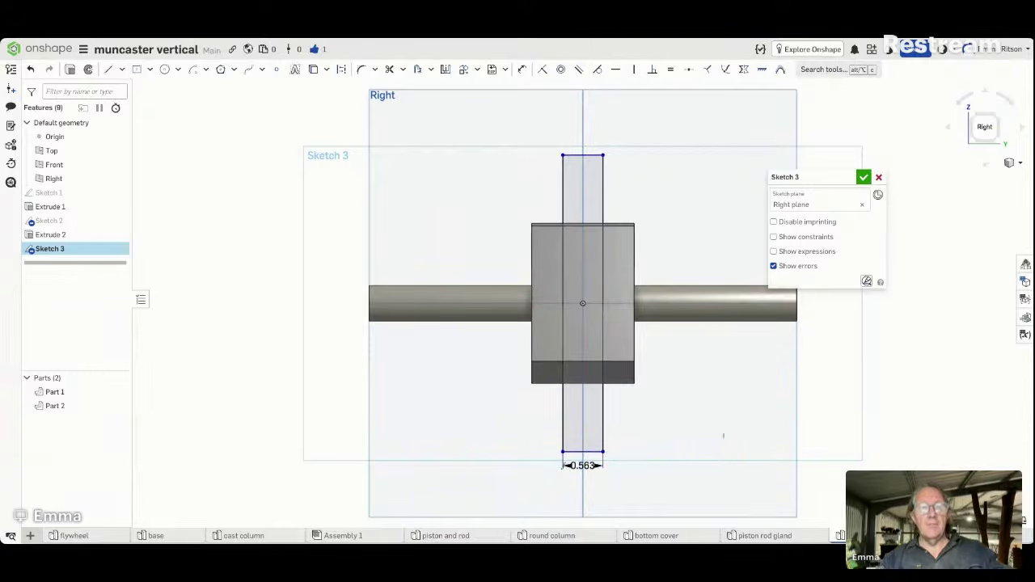
- Extrude the rectangle as a symmetric Remove with 2.1 in depth, cutting only Part 2 to separate the crank block into two webs
left_click(70, 70)
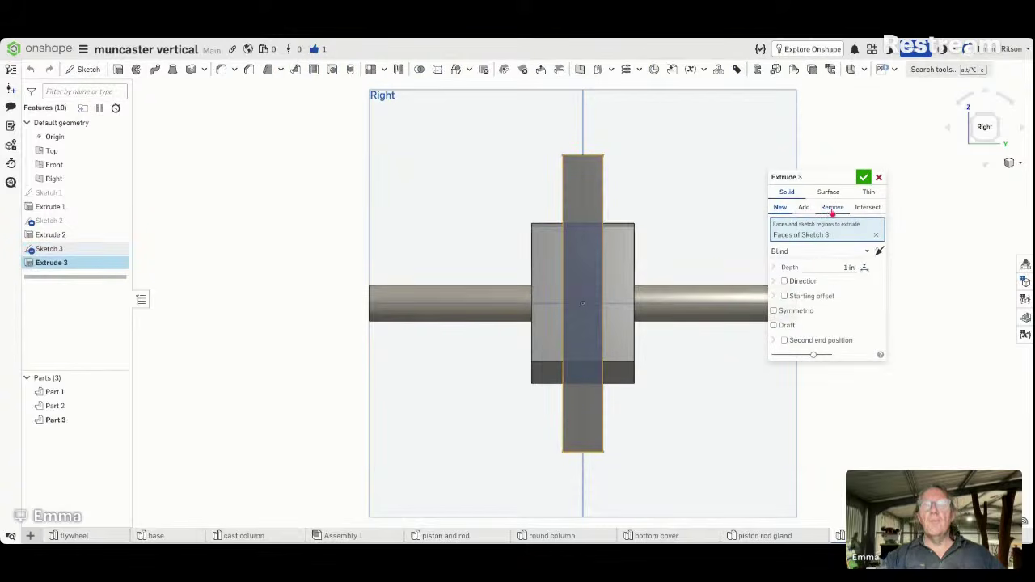
left_click(832, 208)
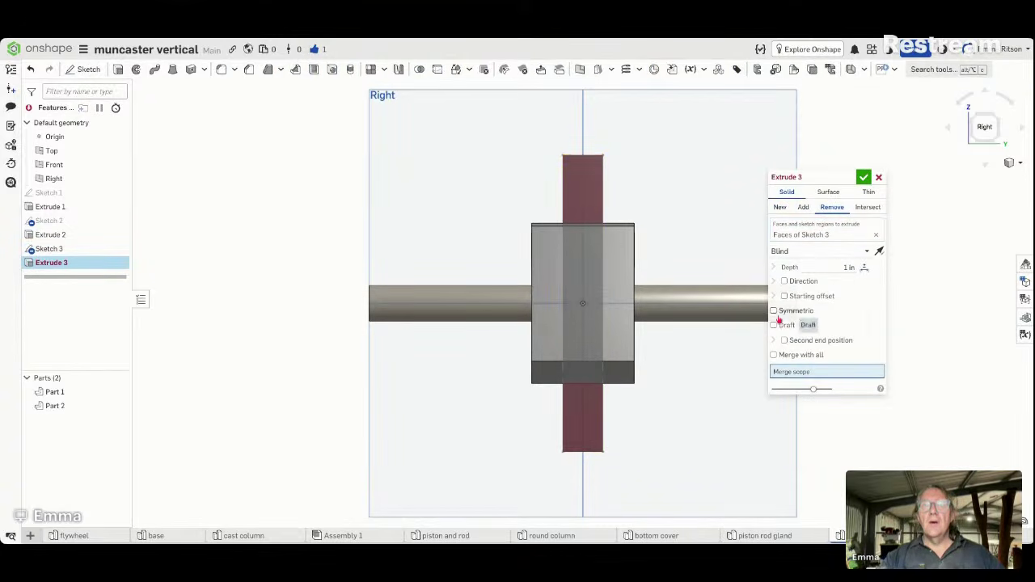
left_click(774, 310)
right_click_drag(693, 358, 734, 353)
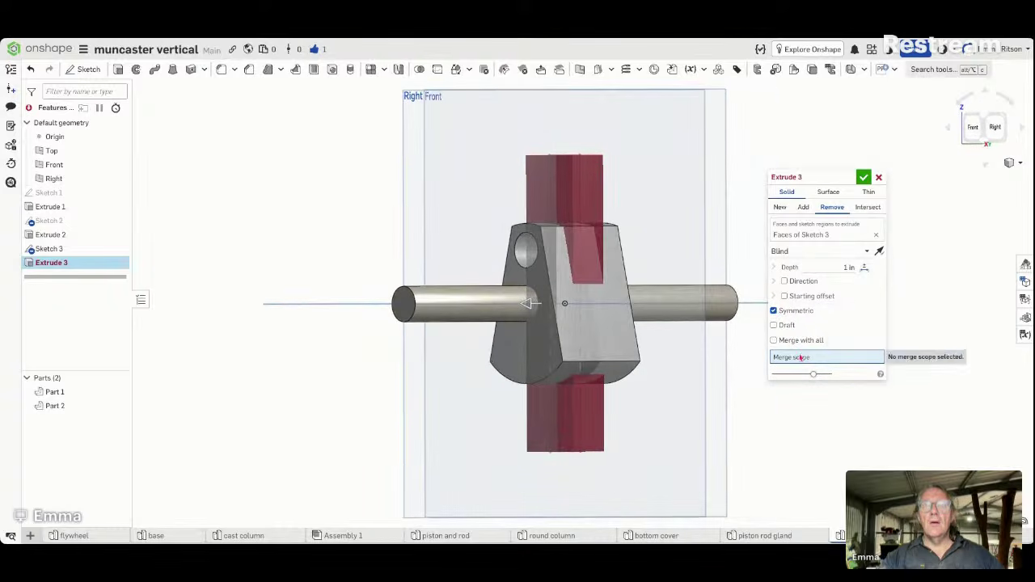
left_click(628, 346)
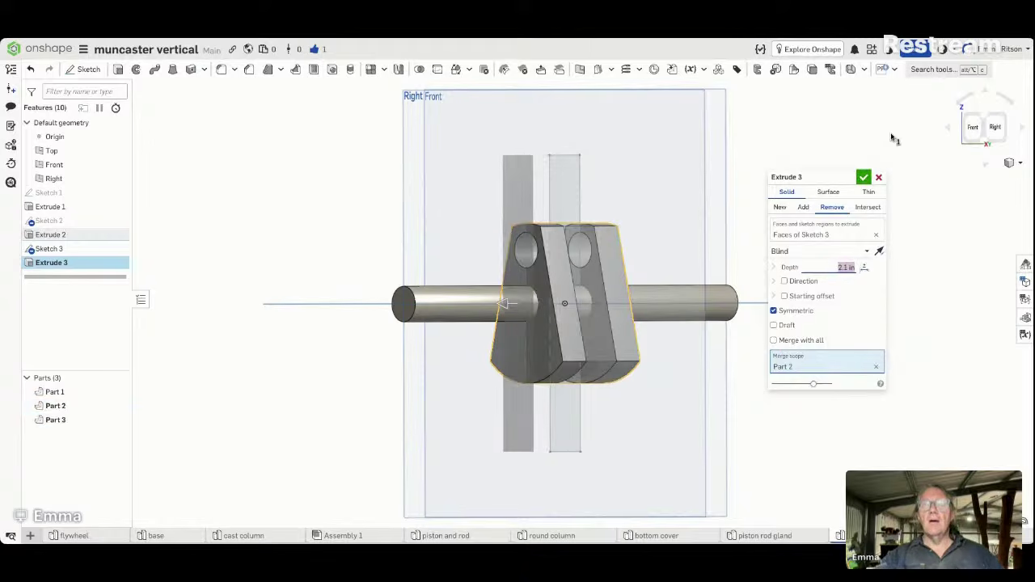
left_click(863, 178)
mouse_move(806, 201)
right_mouse_down()
mouse_move(774, 224)
mouse_move(774, 183)
mouse_move(769, 205)
mouse_move(794, 210)
right_mouse_up()
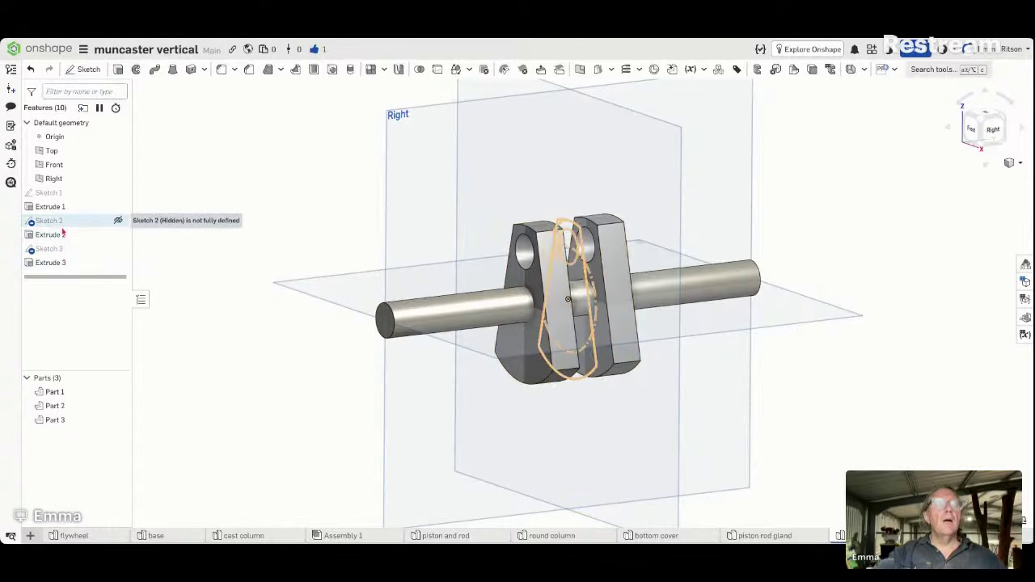
- Extrude the crankpin circle of Sketch 2 up to the outer face of one crank web
left_click(118, 70)
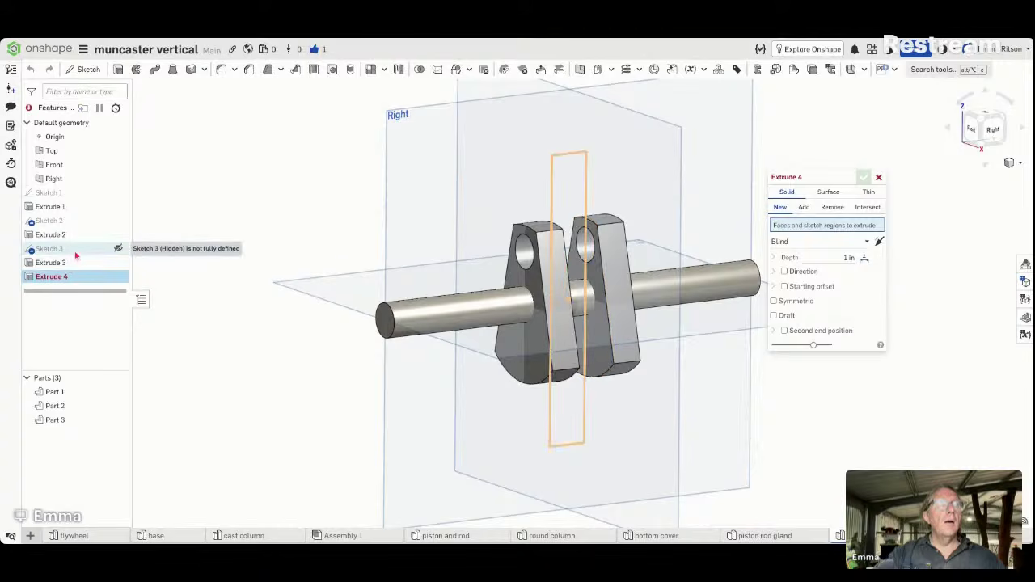
left_click(118, 249)
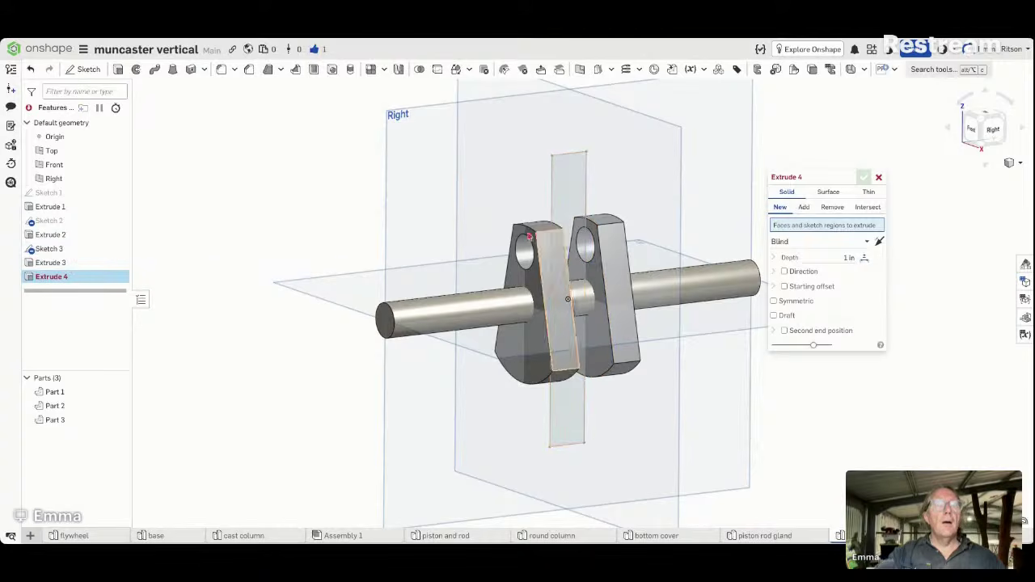
left_click(118, 248)
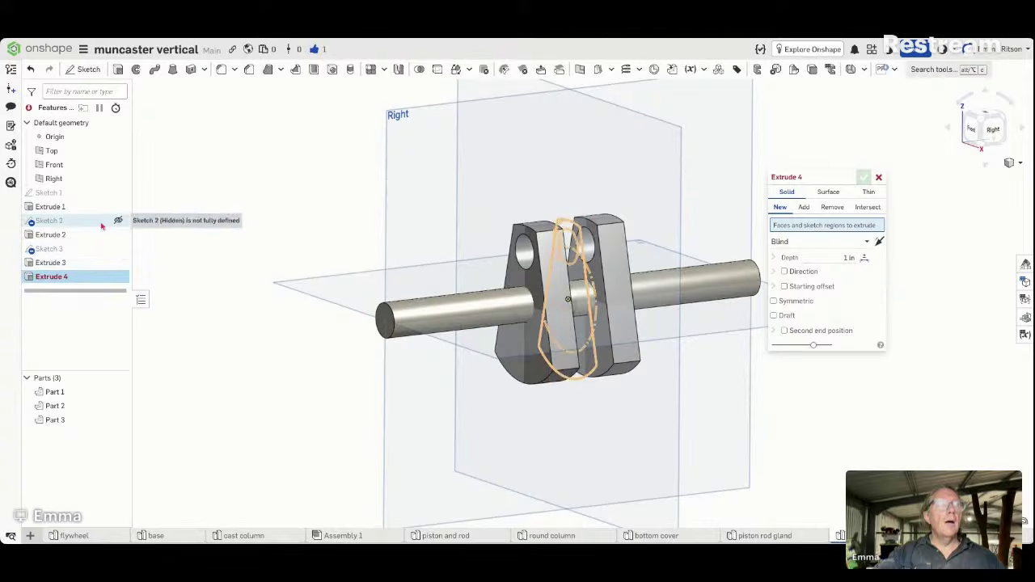
left_click(118, 221)
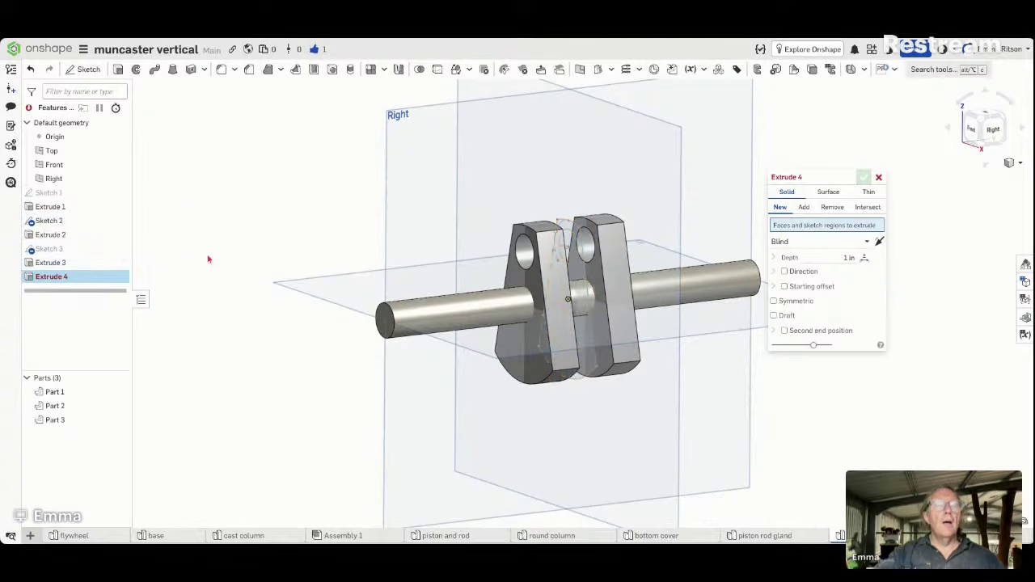
left_click(571, 240)
right_click_drag(359, 228, 287, 235)
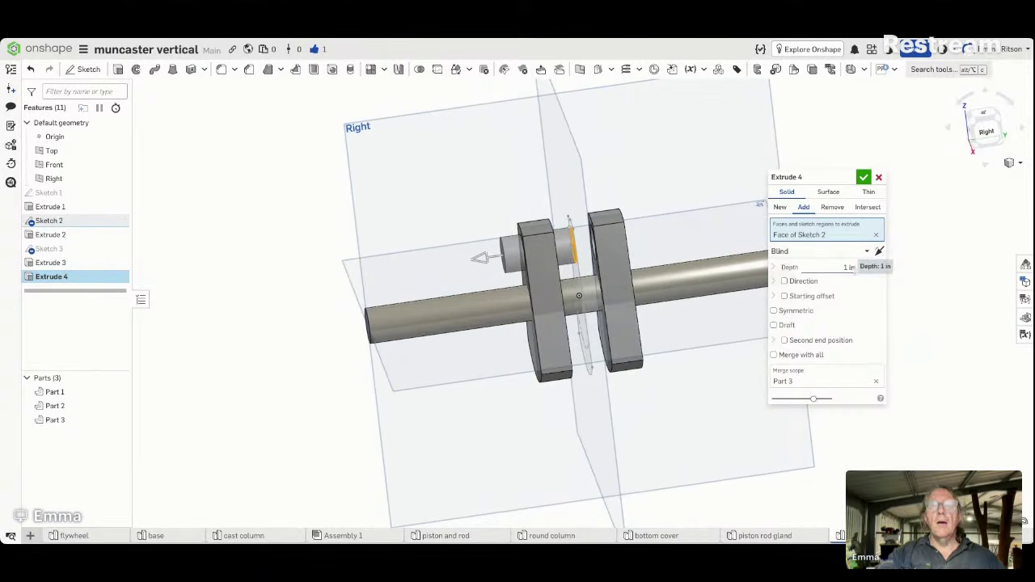
left_click(793, 313)
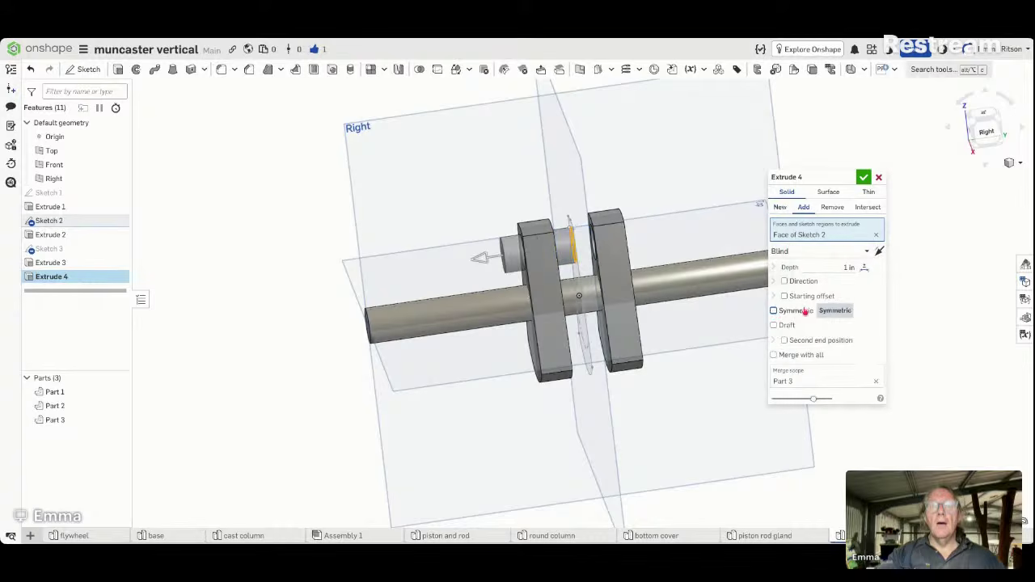
left_click(865, 252)
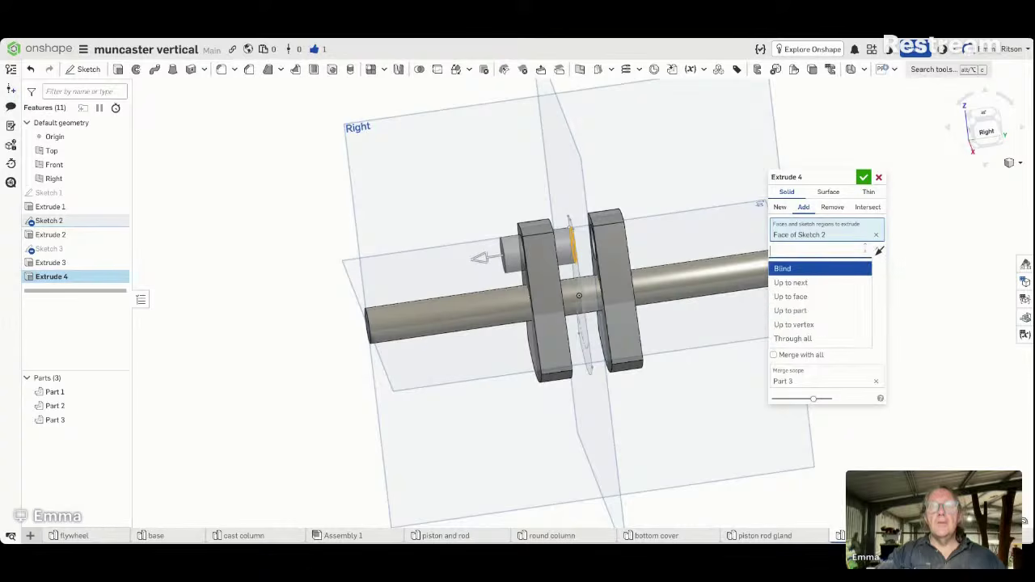
left_click(824, 297)
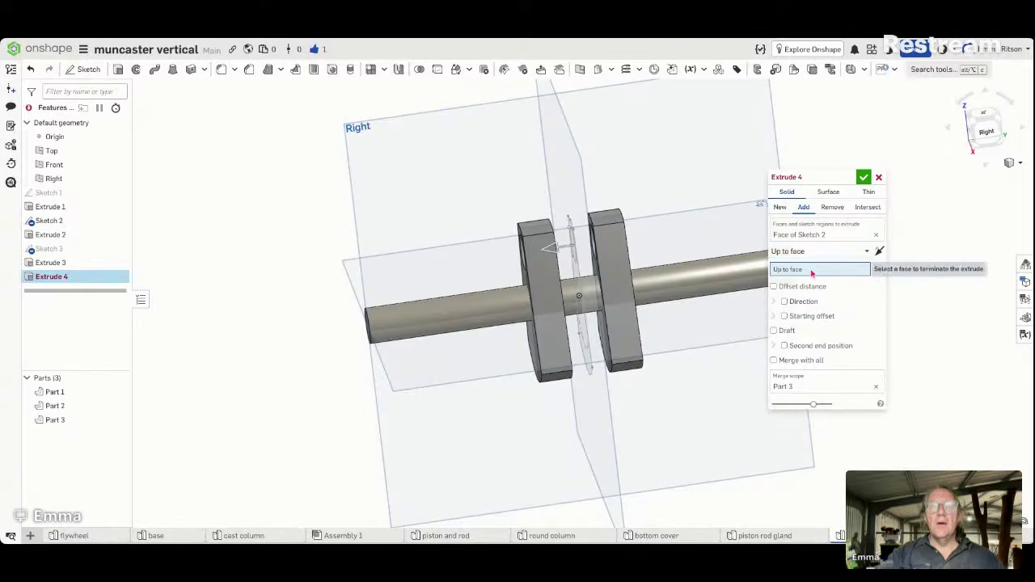
left_click(526, 285)
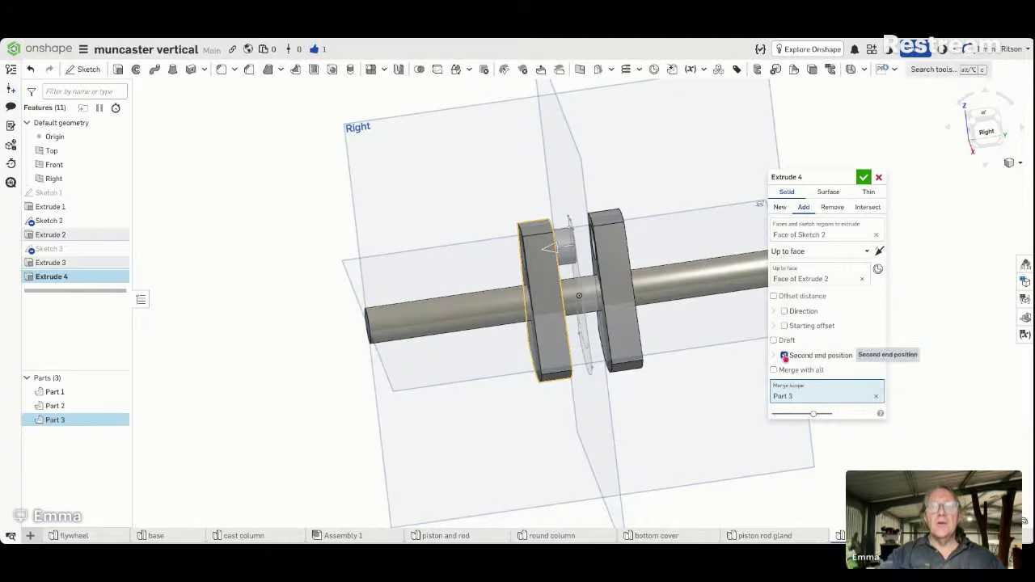
- Add a second end position to the crankpin extrusion, ending up to the outer face of the opposite web
left_click(784, 355)
left_click(823, 370)
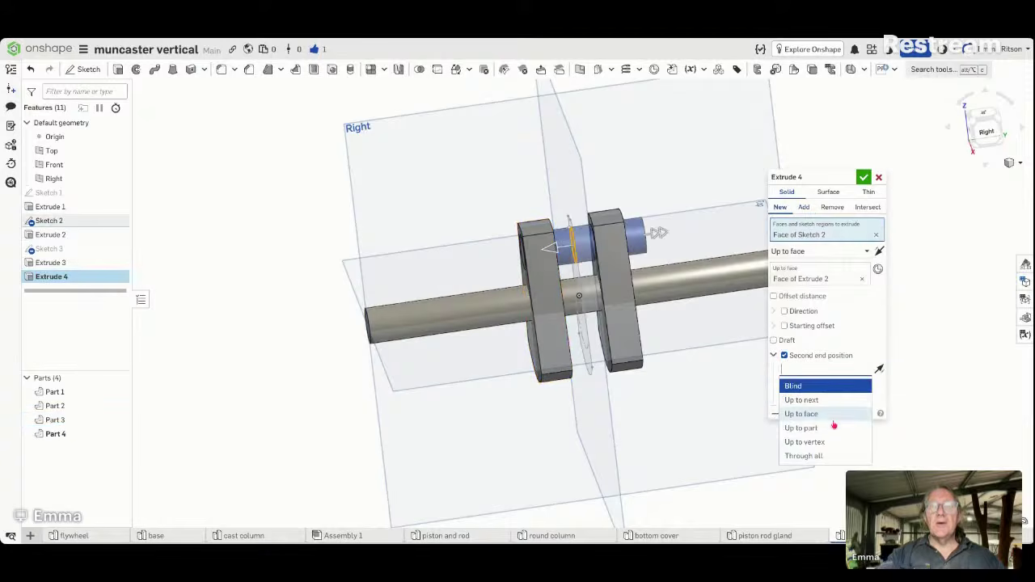
left_click(828, 417)
right_click_drag(744, 409, 645, 275)
left_click(640, 260)
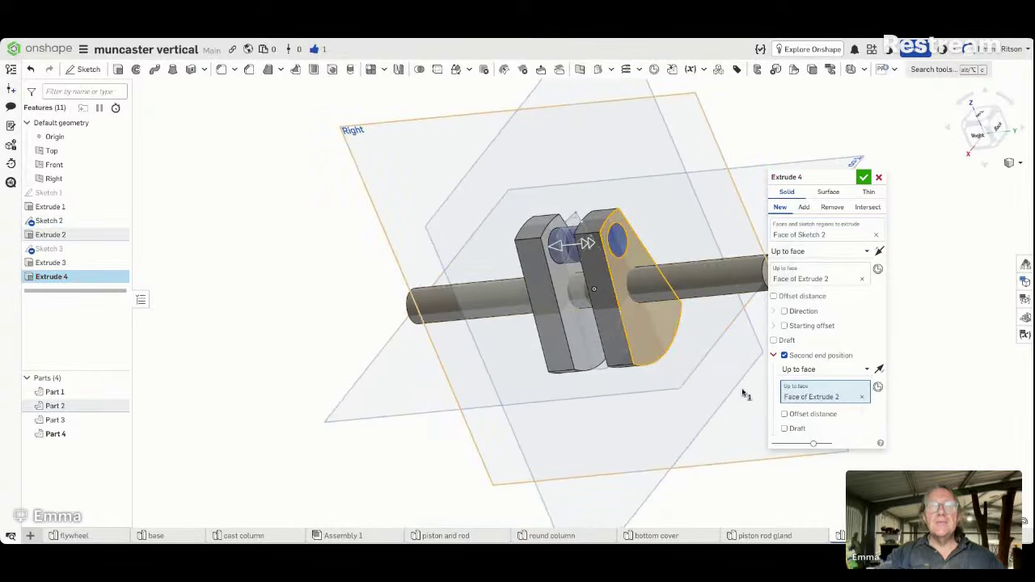
right_click_drag(727, 463, 782, 460)
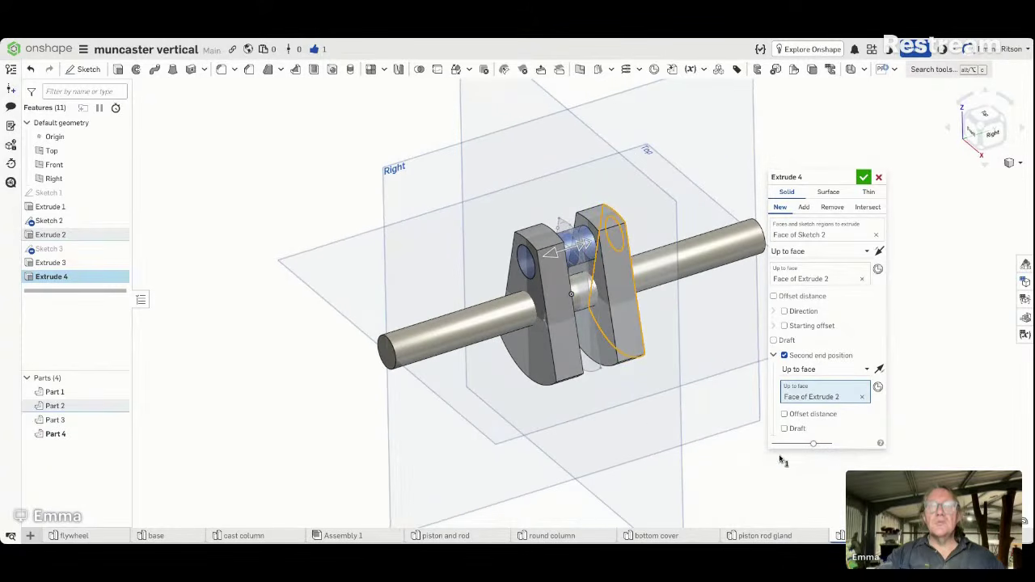
- Set the crankpin extrusion to Add with Part 2 as the merge scope, and accept it
left_click(803, 207)
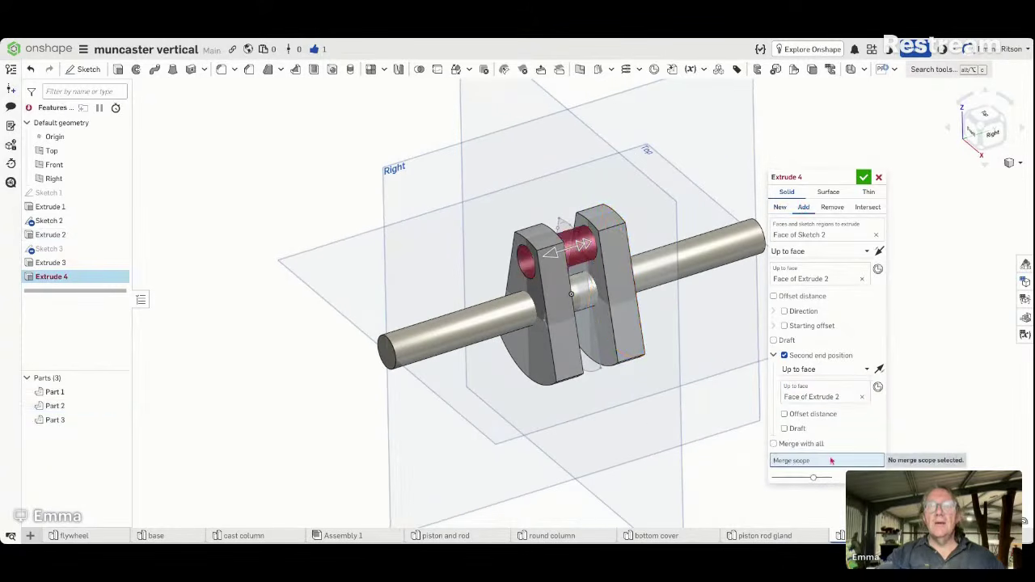
left_click(619, 316)
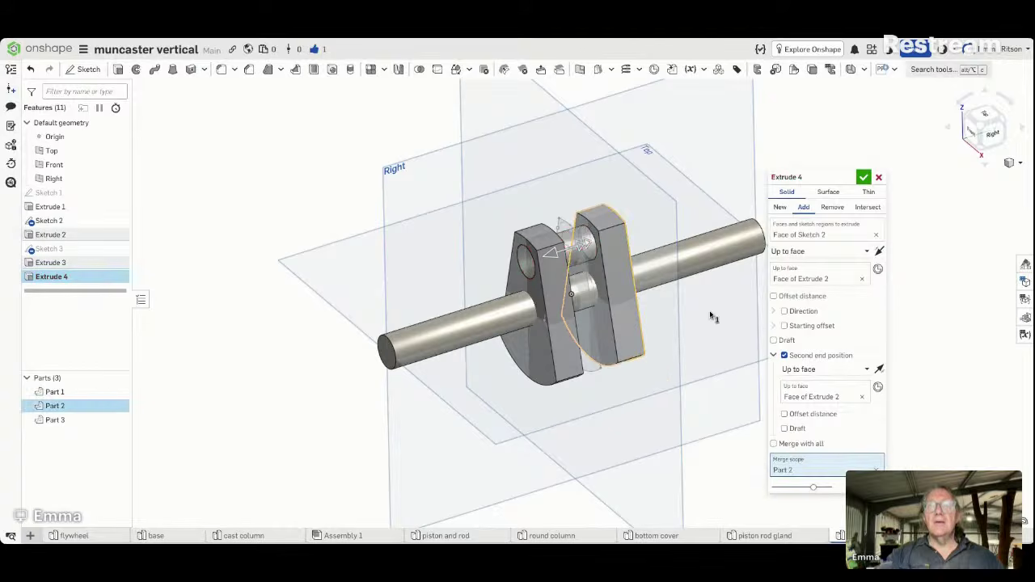
left_click(864, 177)
- Start a sketch on the Right plane and project the webs' inner edges and the main shaft's outline, enclosing the shaft section between the webs
right_click_drag(833, 270, 790, 270)
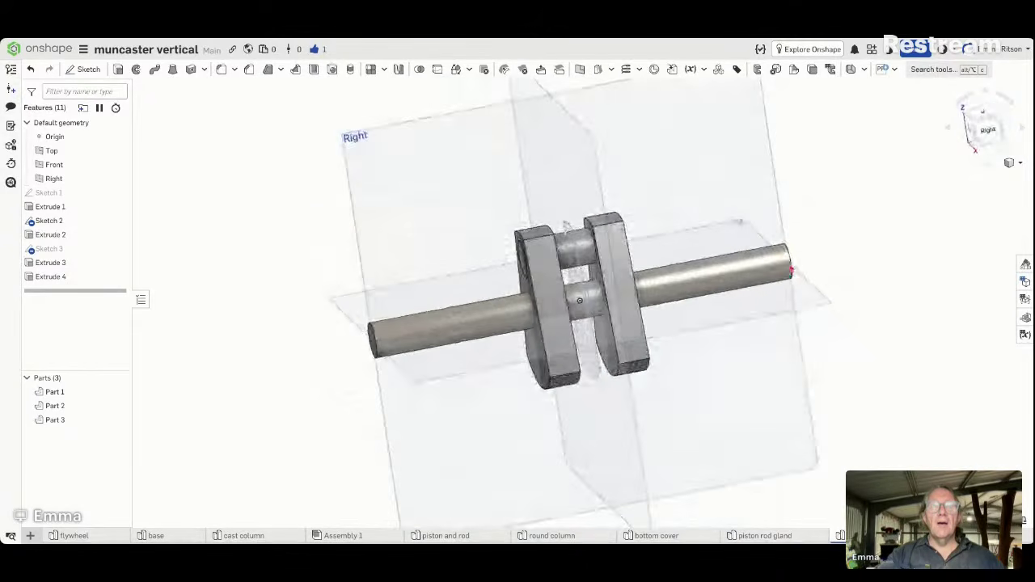
left_click(989, 132)
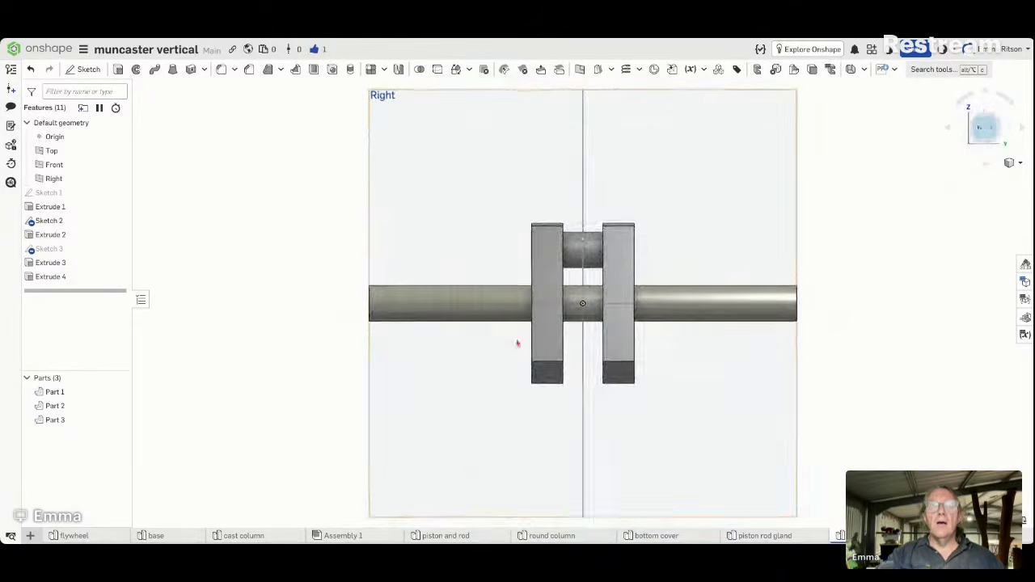
scroll(532, 224, "down", 2)
scroll(533, 224, "up", 5)
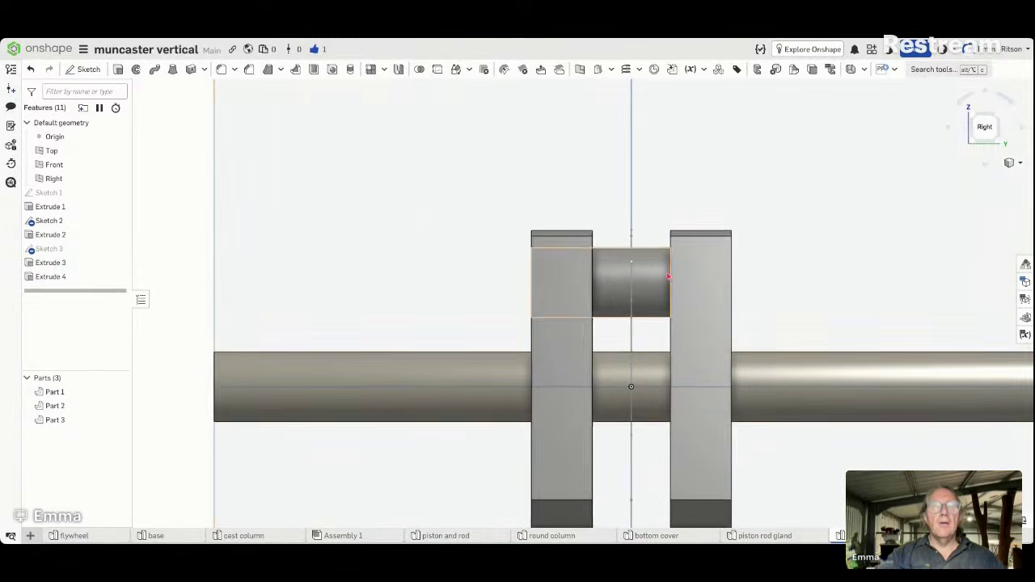
left_click(84, 70)
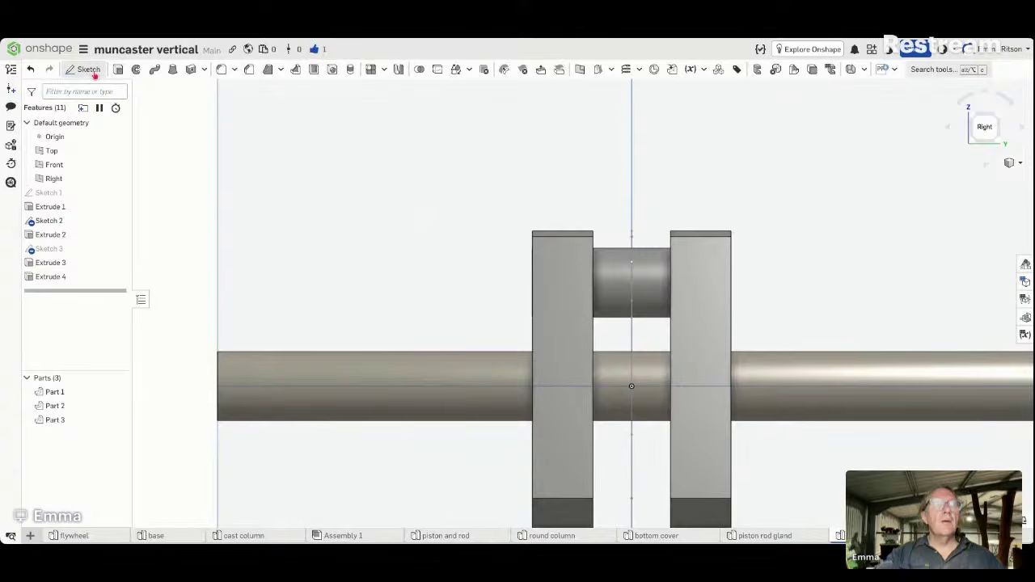
left_click(635, 469)
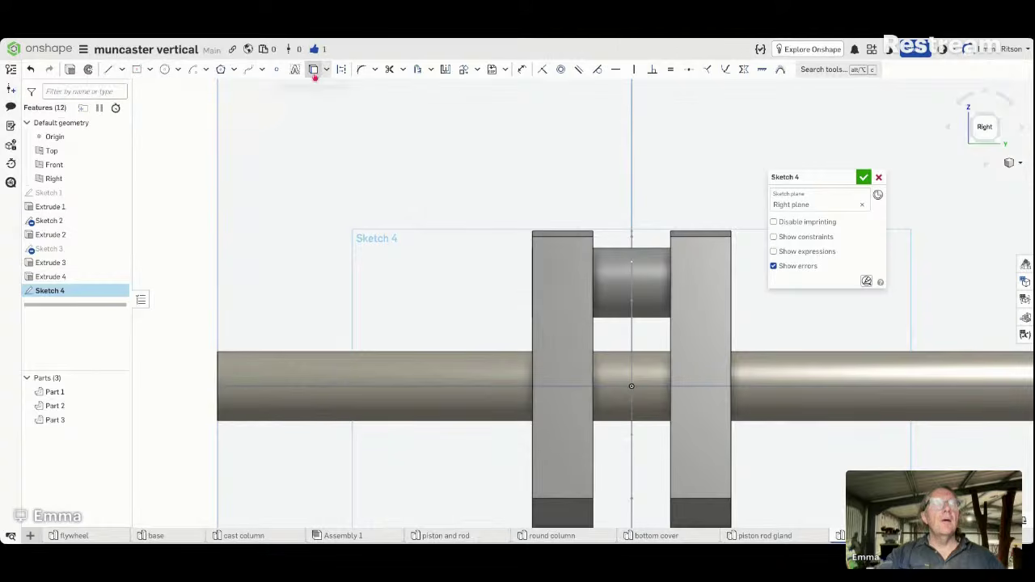
left_click(315, 70)
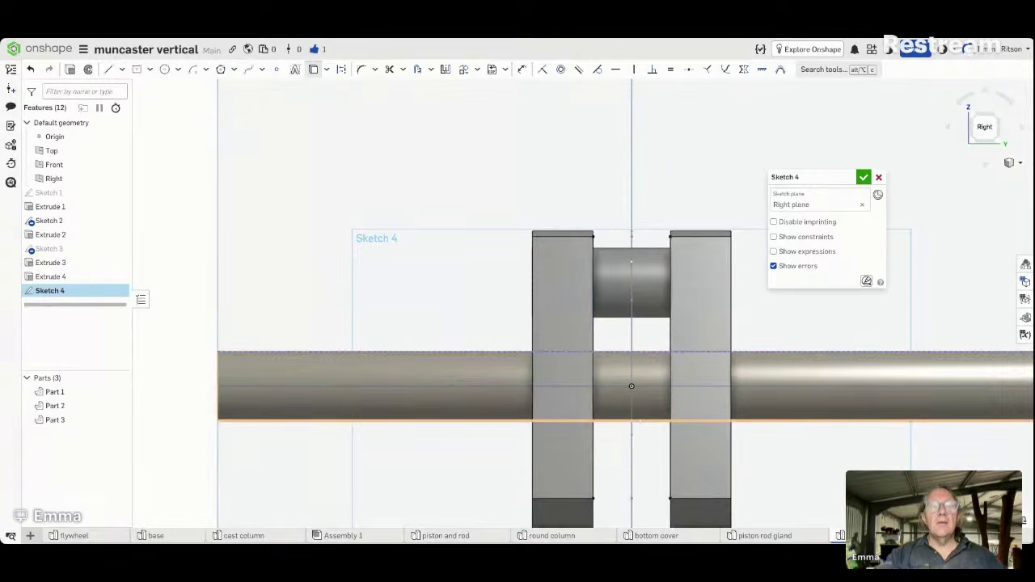
left_click(662, 368)
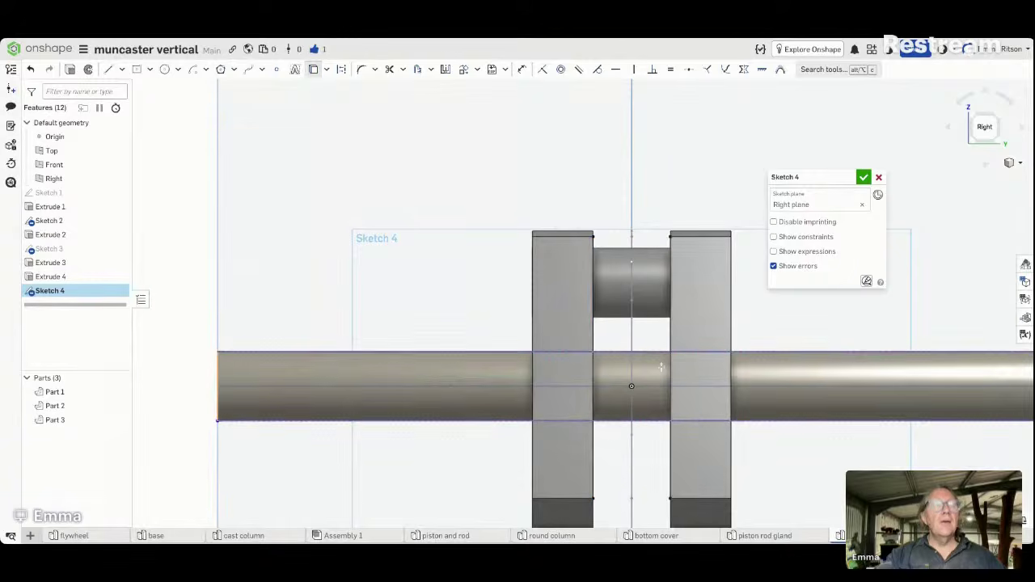
- Extrude the Sketch 4 faces as a symmetric Remove 1 in deep, with only Part 1 in the merge scope, cutting the shaft between the webs
left_click(70, 71)
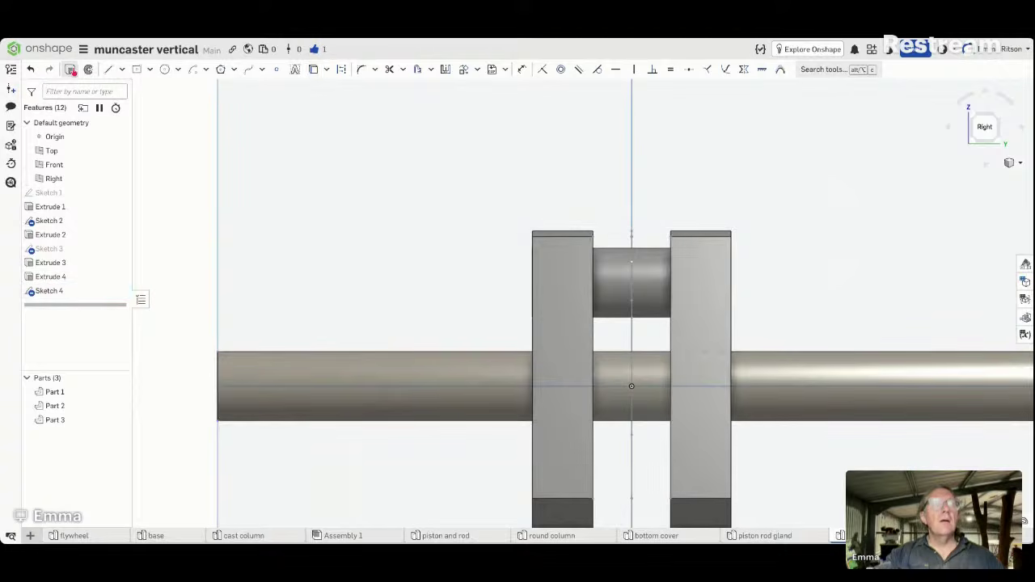
right_click_drag(432, 291, 486, 316)
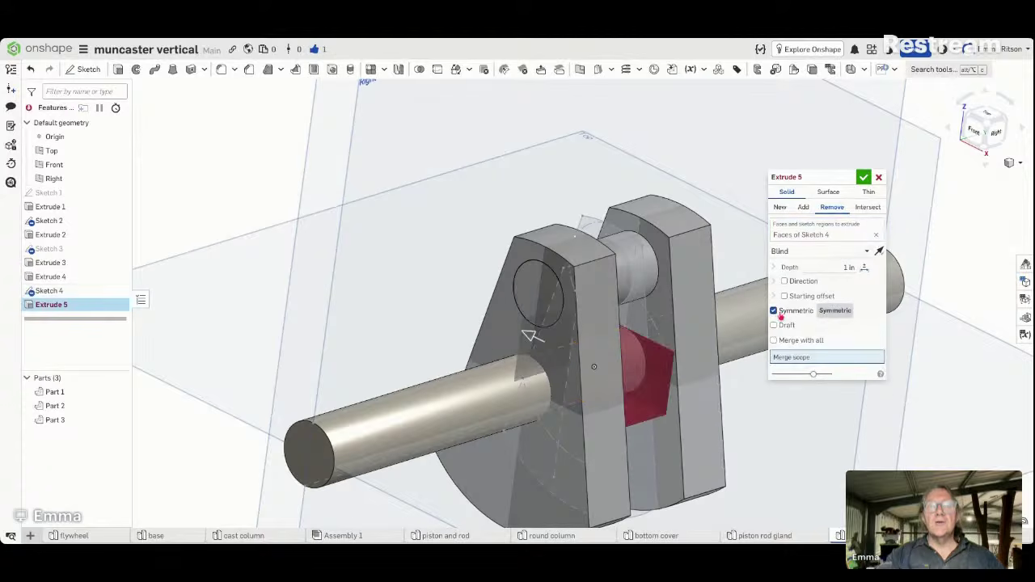
left_click(693, 386)
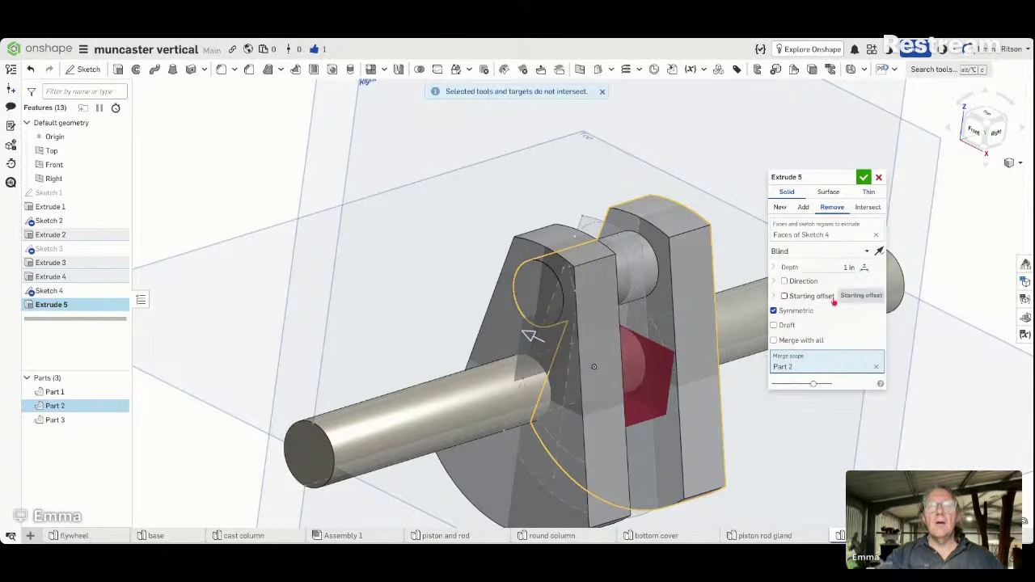
right_click_drag(765, 206, 719, 184)
left_click(875, 366)
left_click(938, 368)
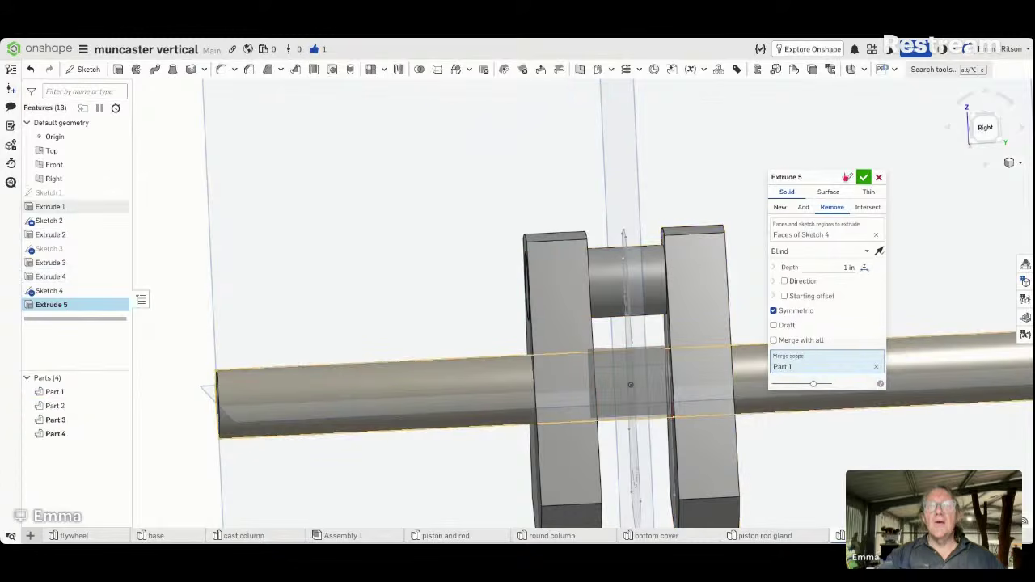
left_click(863, 176)
- Unite the two shaft halves and the webs with their crankpin into one part using a Boolean Union
right_click_drag(846, 183, 811, 208)
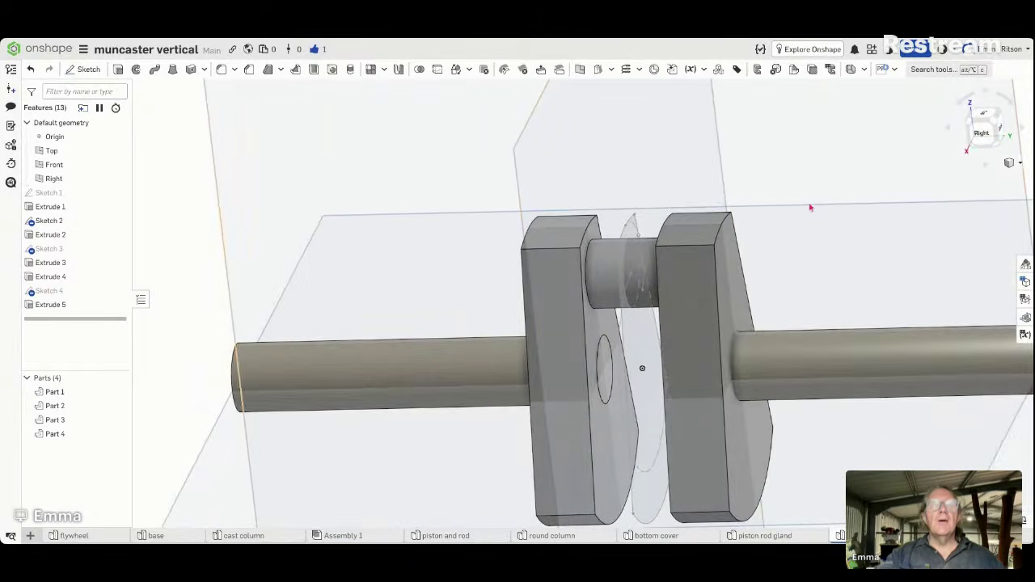
left_click(419, 69)
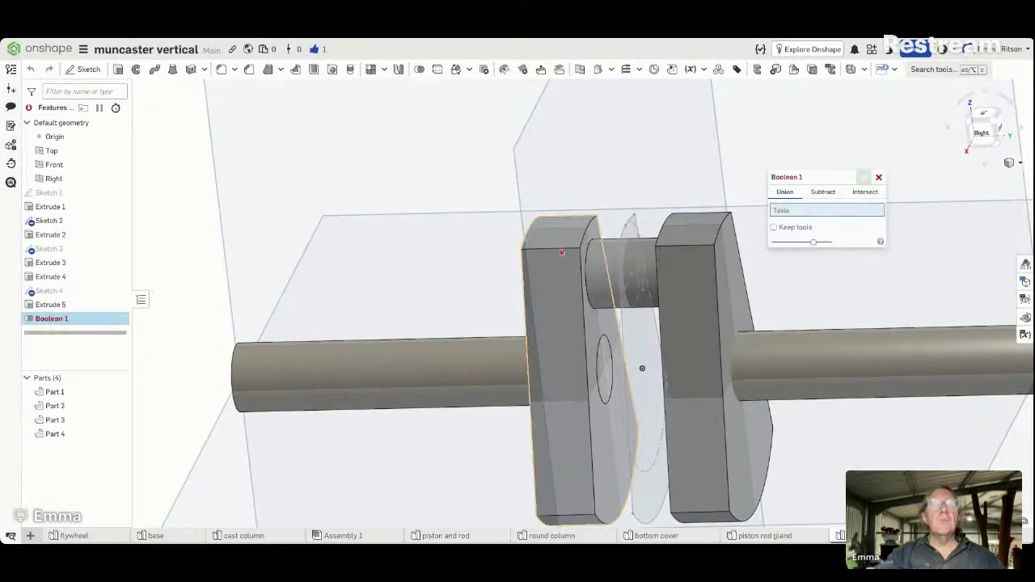
left_click(600, 282)
left_click(518, 350)
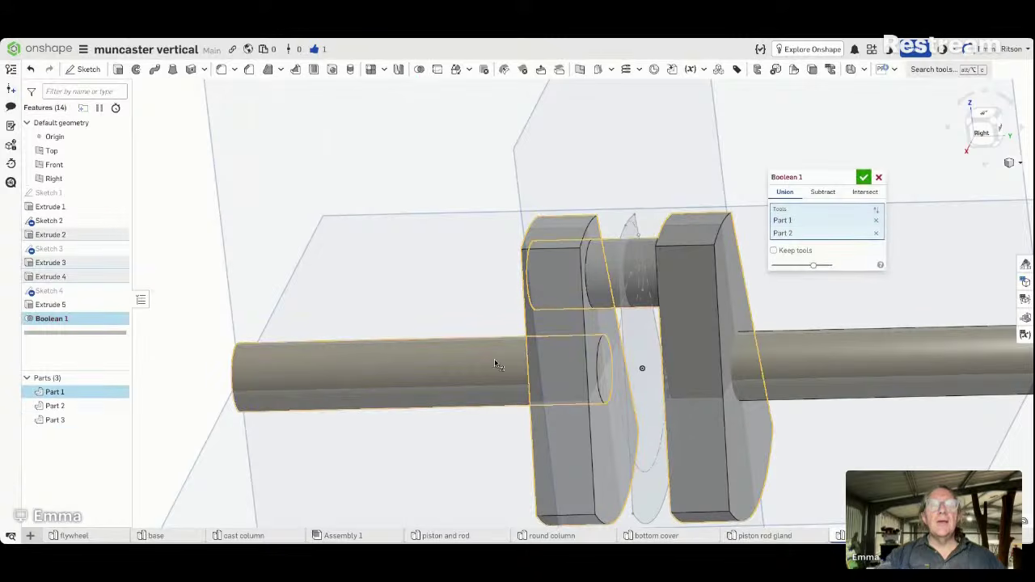
left_click(730, 384)
left_click(735, 370)
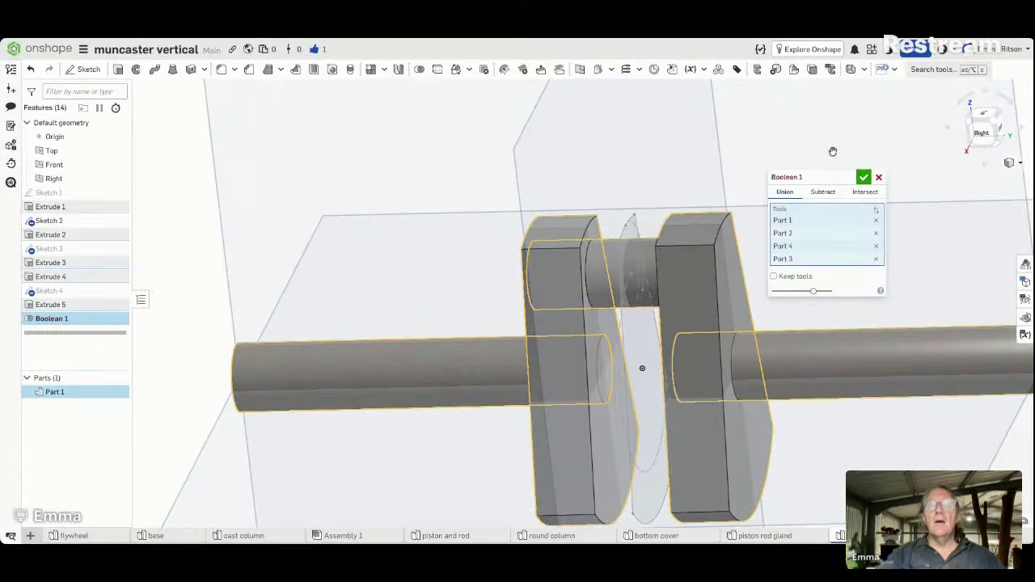
left_click(864, 177)
key("shift+4")
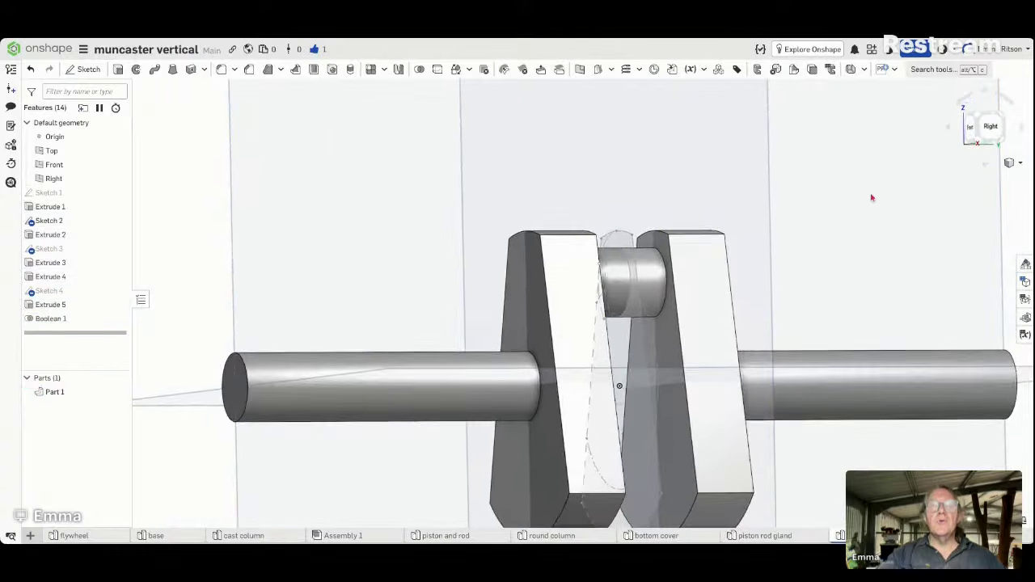
- Switch to Assembly 1 and examine the mate connector in the bore of the main bearing brass
left_click(340, 536)
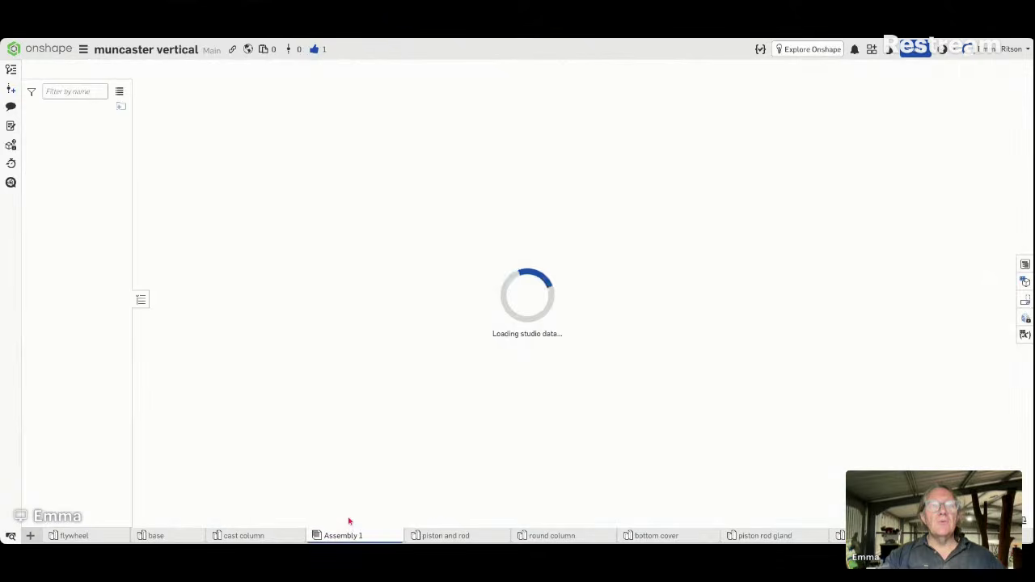
right_click_drag(303, 394, 350, 439)
scroll(379, 450, "up", 10)
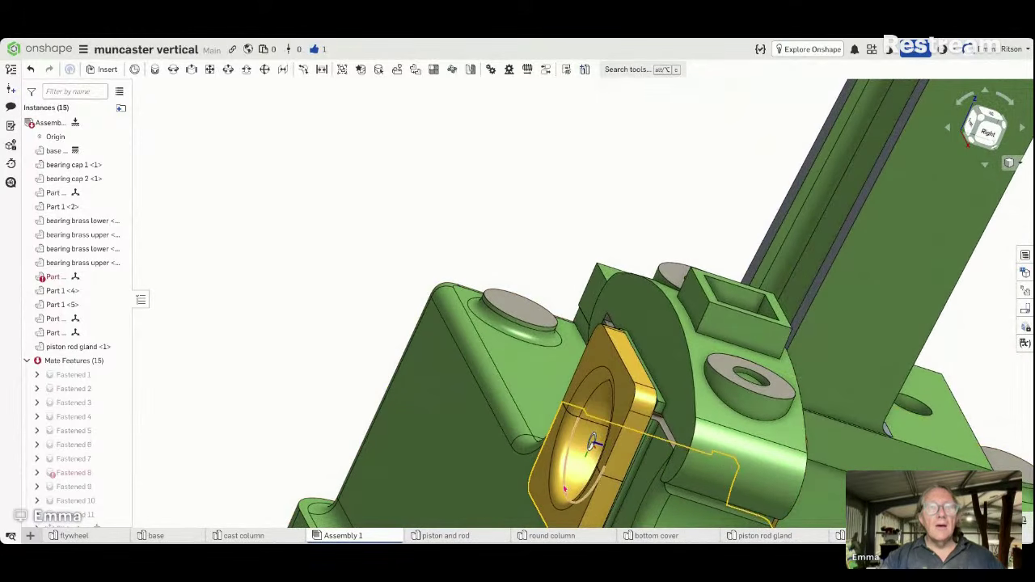
right_click_drag(550, 489, 579, 461)
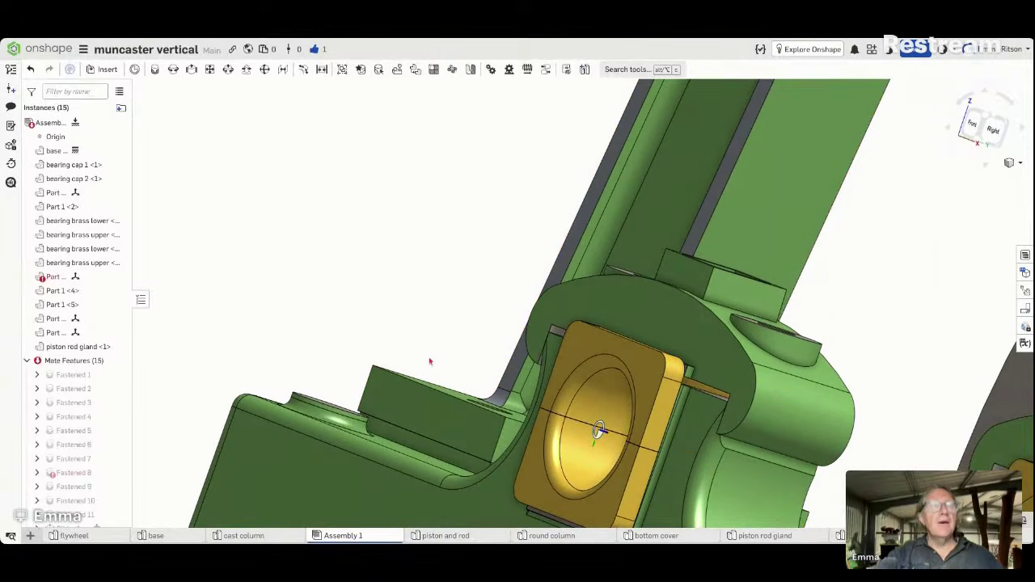
scroll(64, 477, "down", 1)
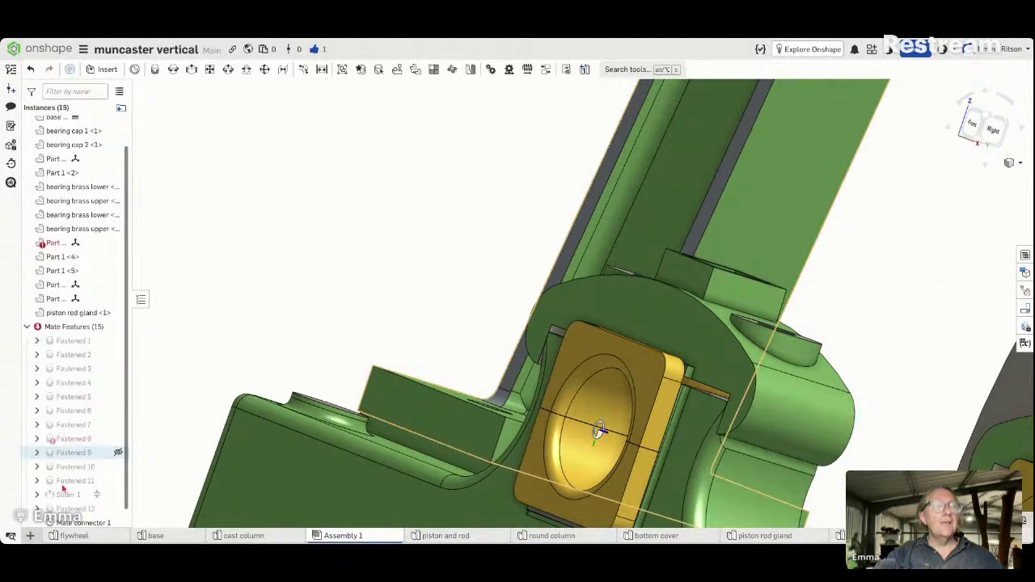
scroll(63, 488, "down", 1)
- Edit Mate connector 1, replacing its origin entity with the bore face of the upper bearing brass
right_click(94, 504)
left_click(165, 367)
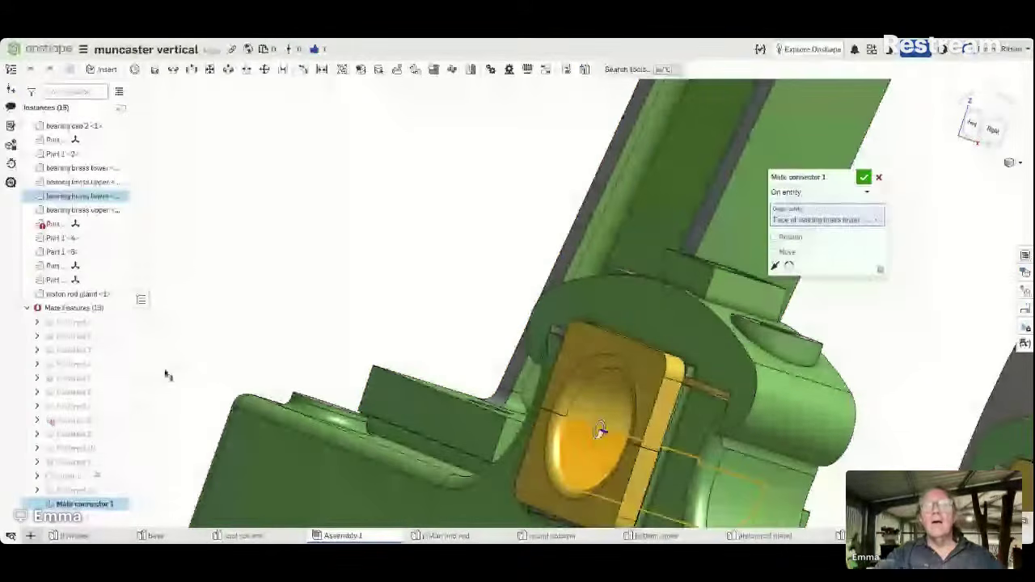
scroll(549, 297, "down", 1)
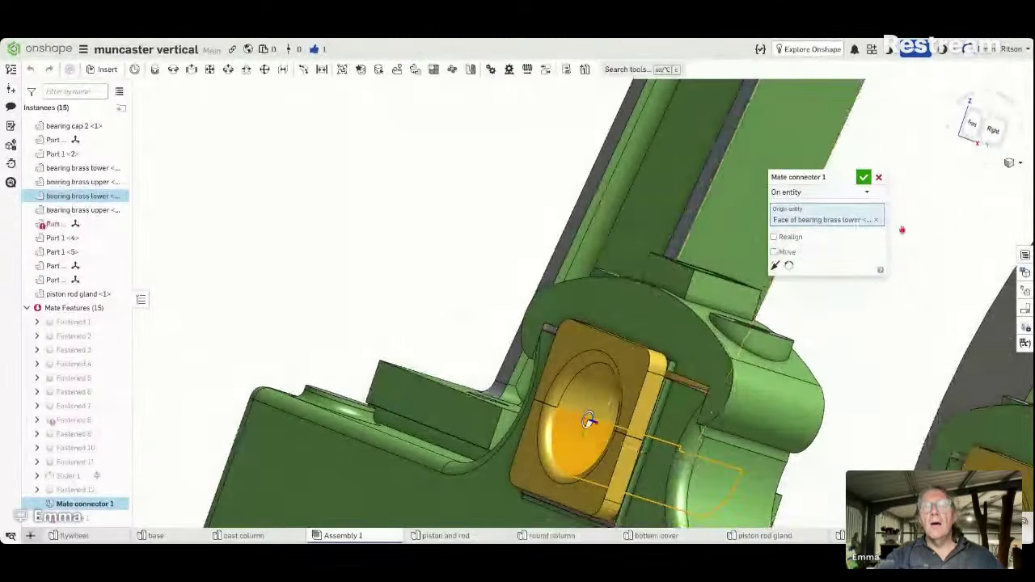
left_click(871, 222)
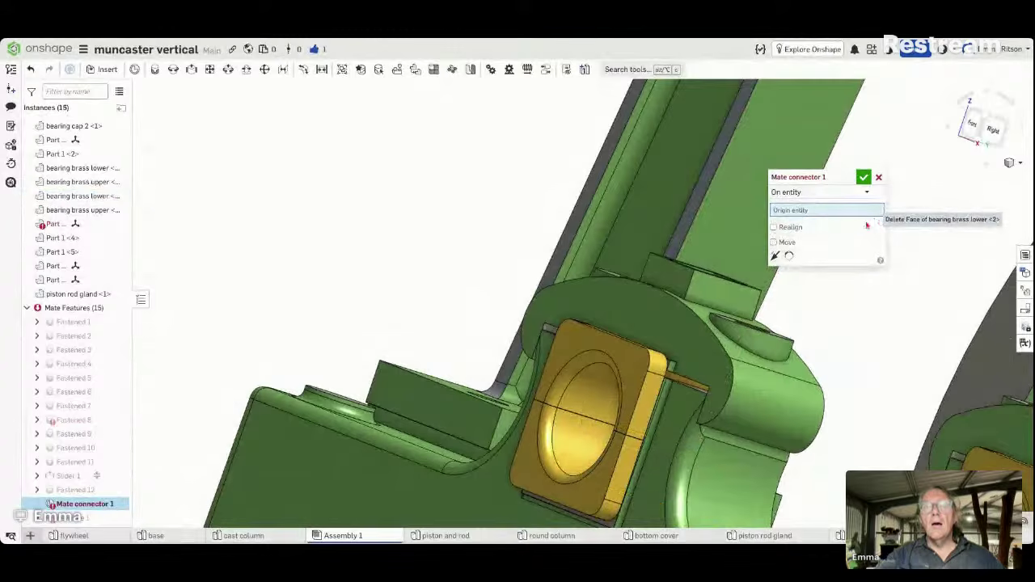
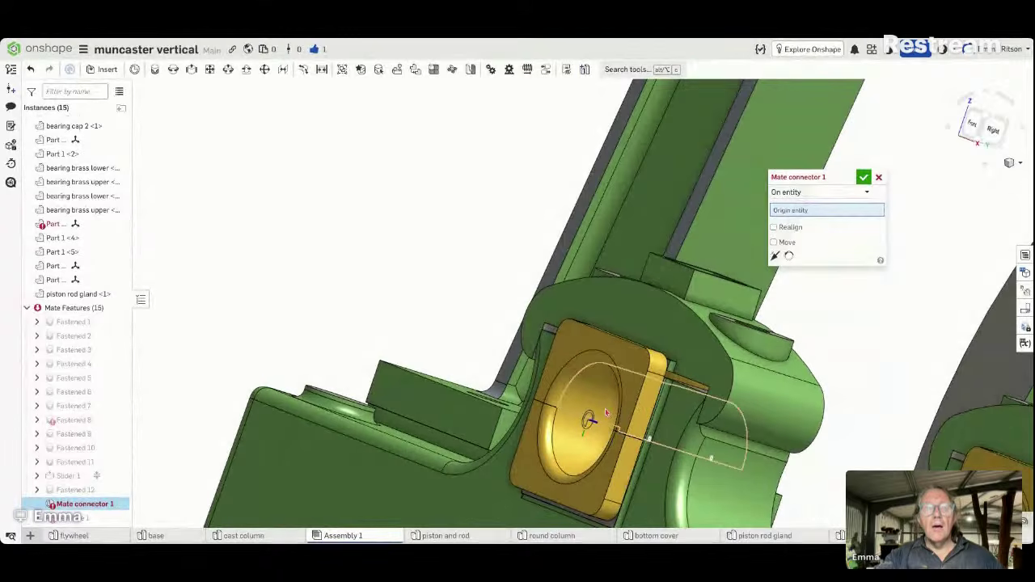
left_click(605, 410)
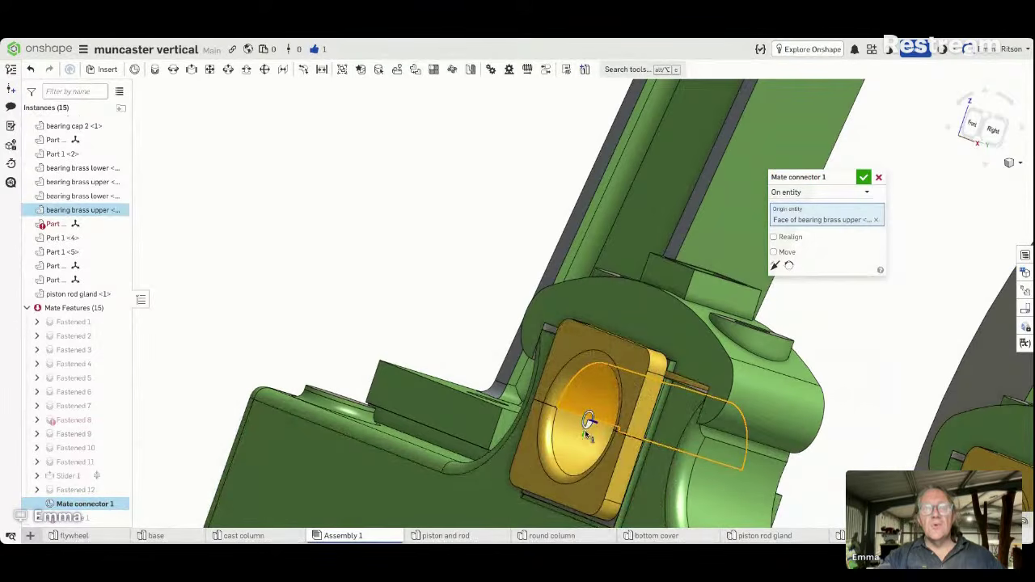
- Try to offset Mate connector 1 by 0.2 in along X, and discard the edit
left_click(774, 252)
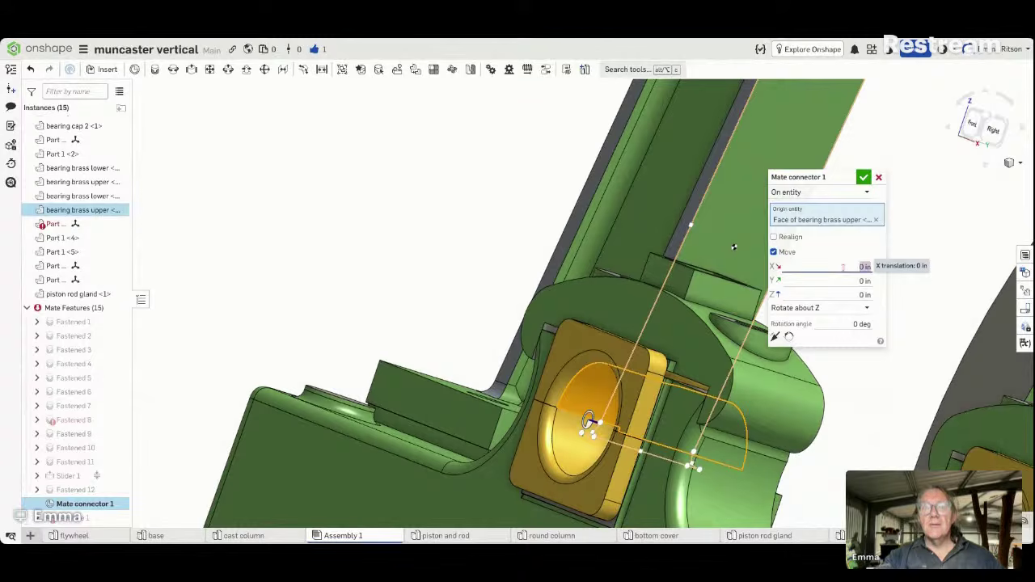
type("0.2")
key("Return")
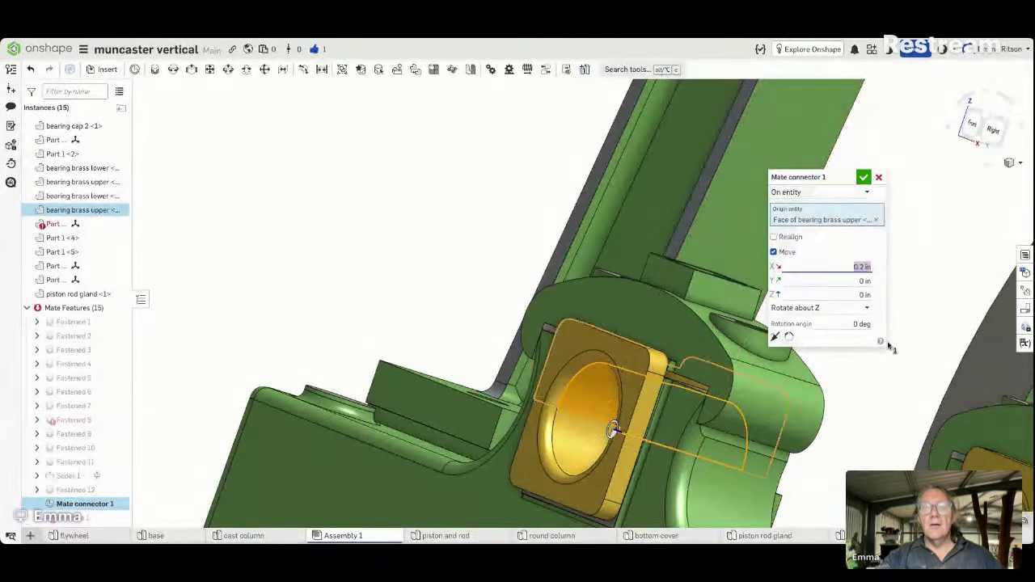
right_click_drag(926, 329, 884, 261)
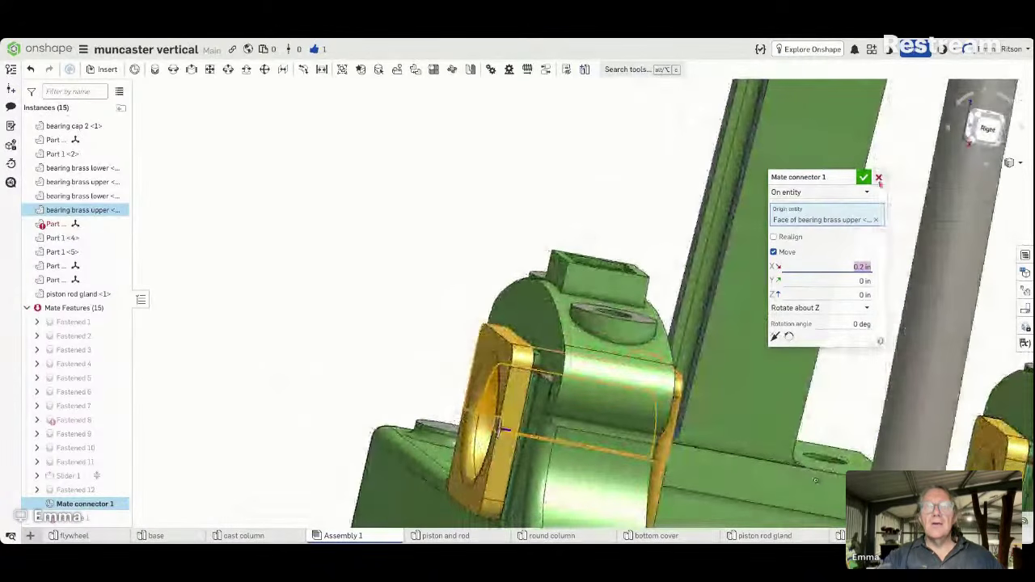
left_click(878, 178)
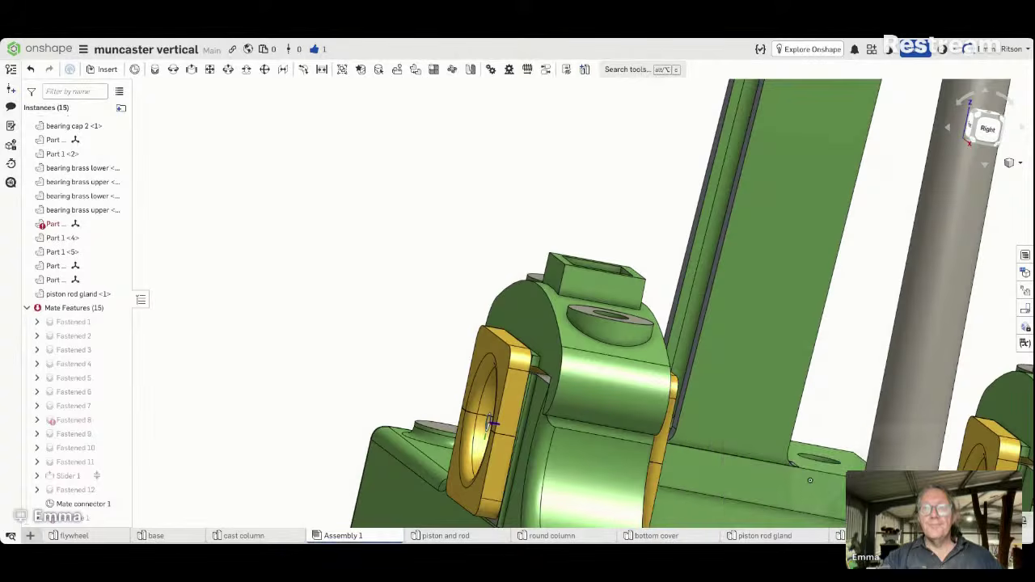
- Examine the Fillet 10 settings for the bore edges in the bearing brass part studio, and return to Assembly 1
left_click(774, 535)
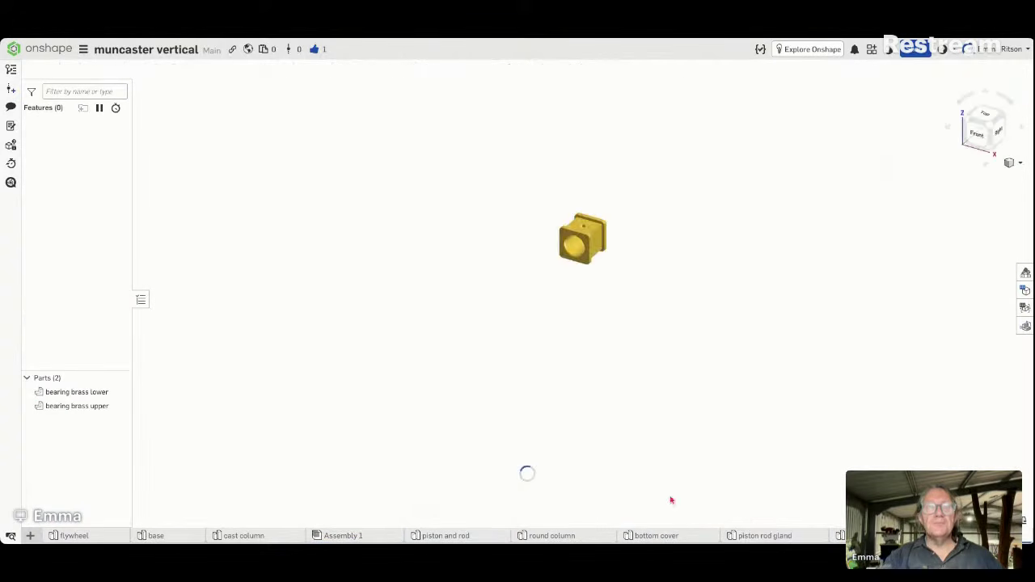
scroll(580, 216, "up", 10)
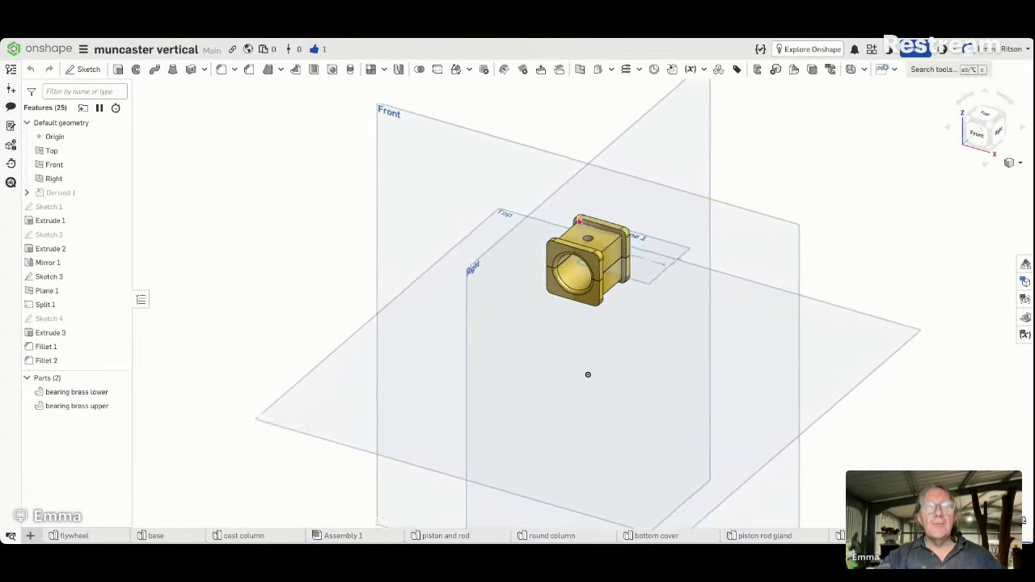
scroll(581, 219, "up", 2)
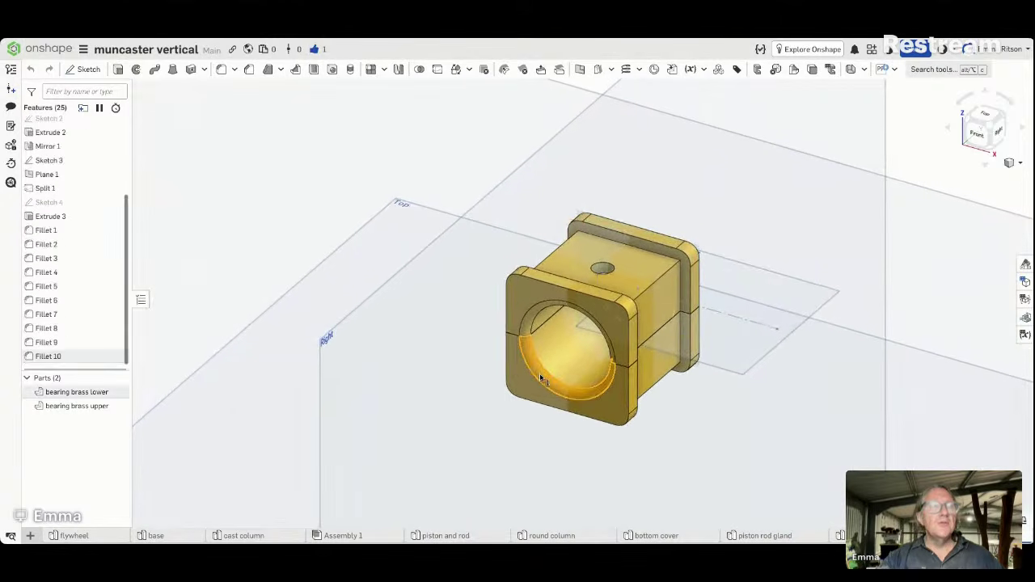
right_click(91, 363)
left_click(129, 388)
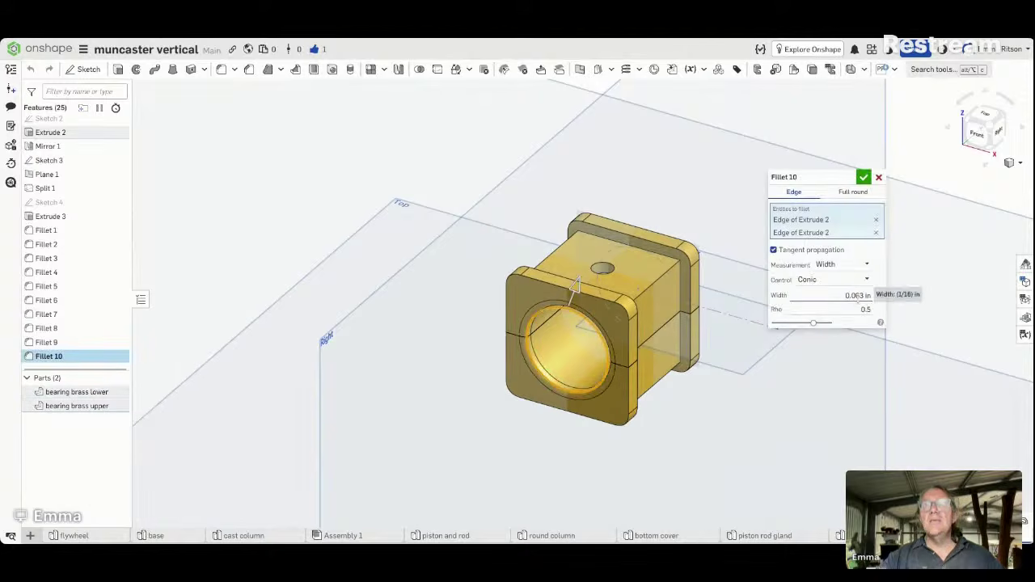
left_click(880, 178)
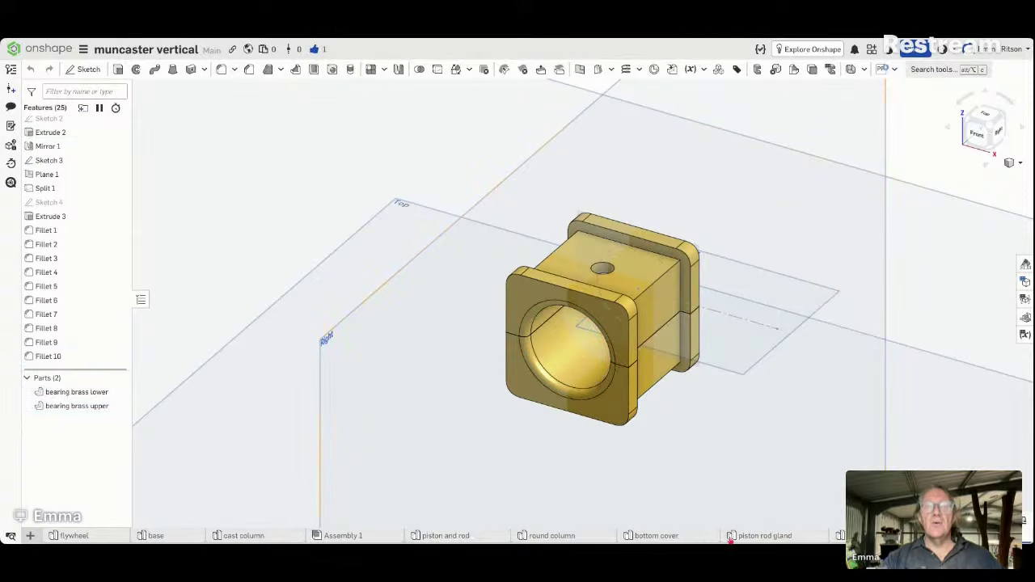
left_click(339, 535)
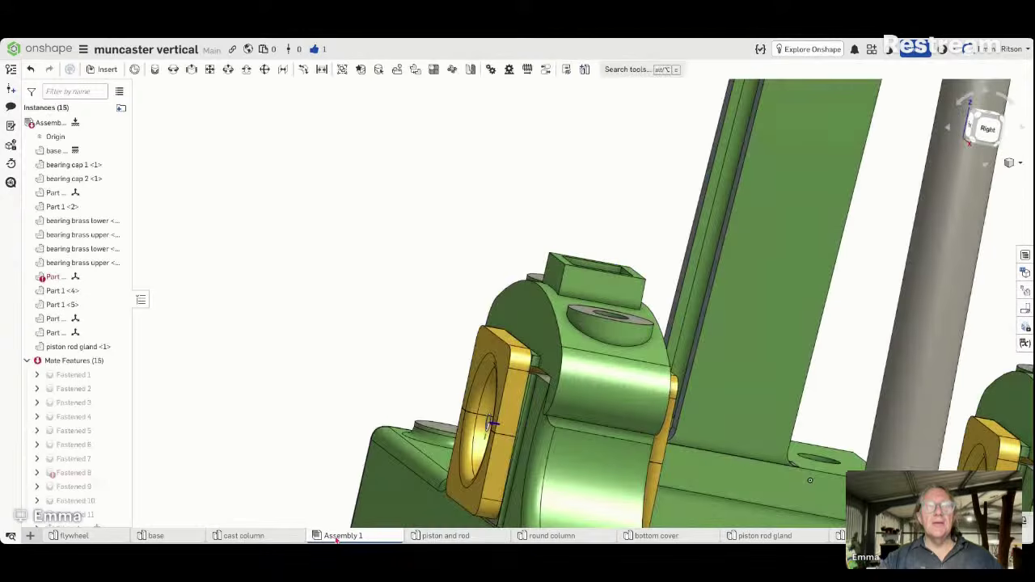
- Edit Mate connector 1 on the lower bearing brass, enabling Move with an X offset of 1/16 in, and accept it
mouse_move(102, 475)
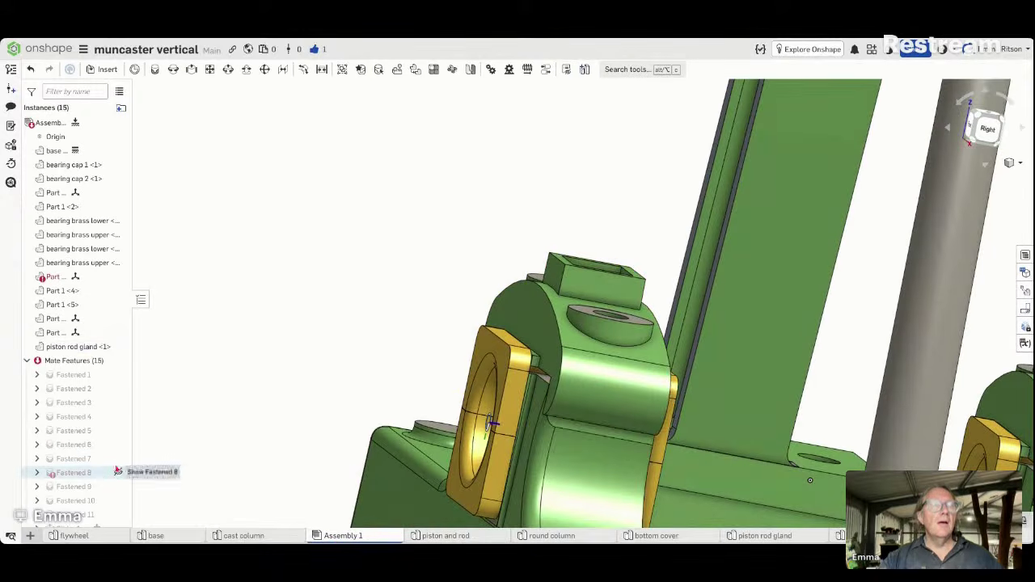
scroll(102, 453, "down", 2)
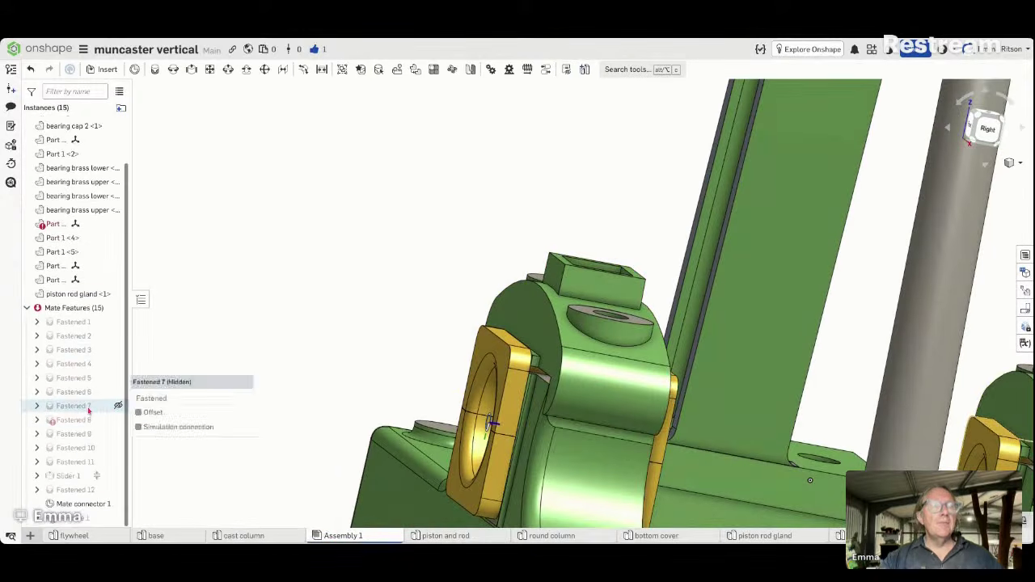
right_click(103, 503)
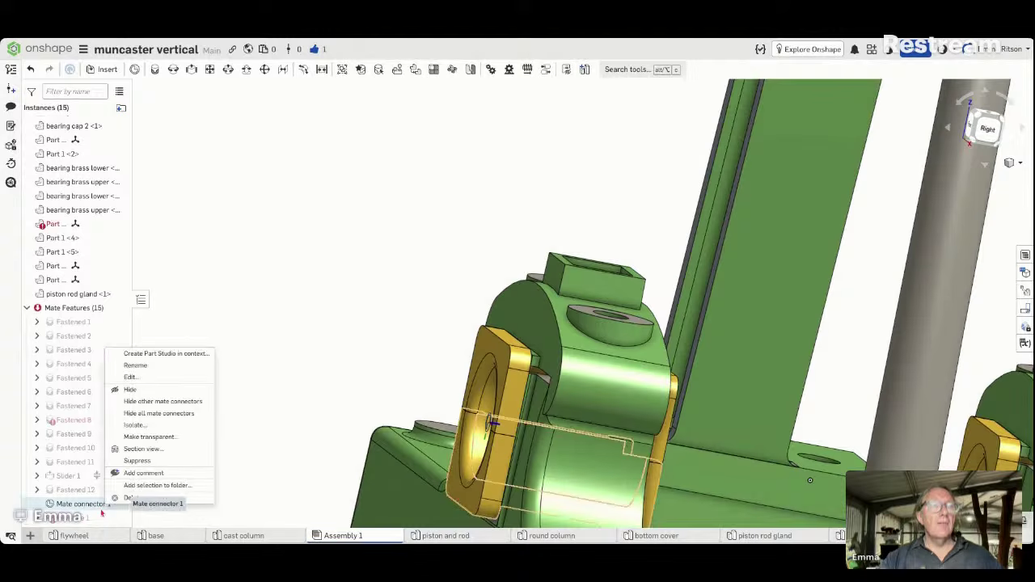
left_click(149, 377)
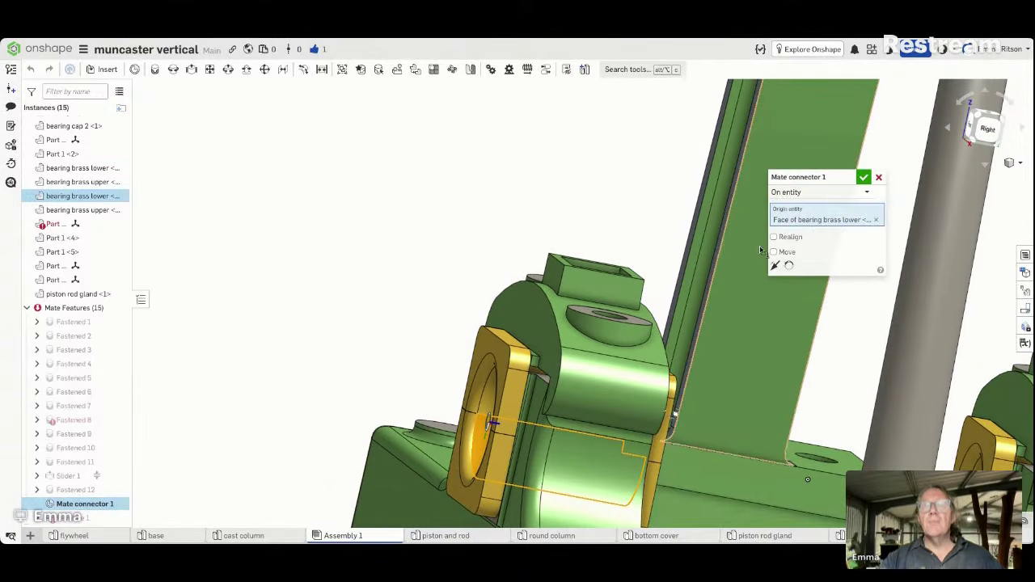
left_click(779, 252)
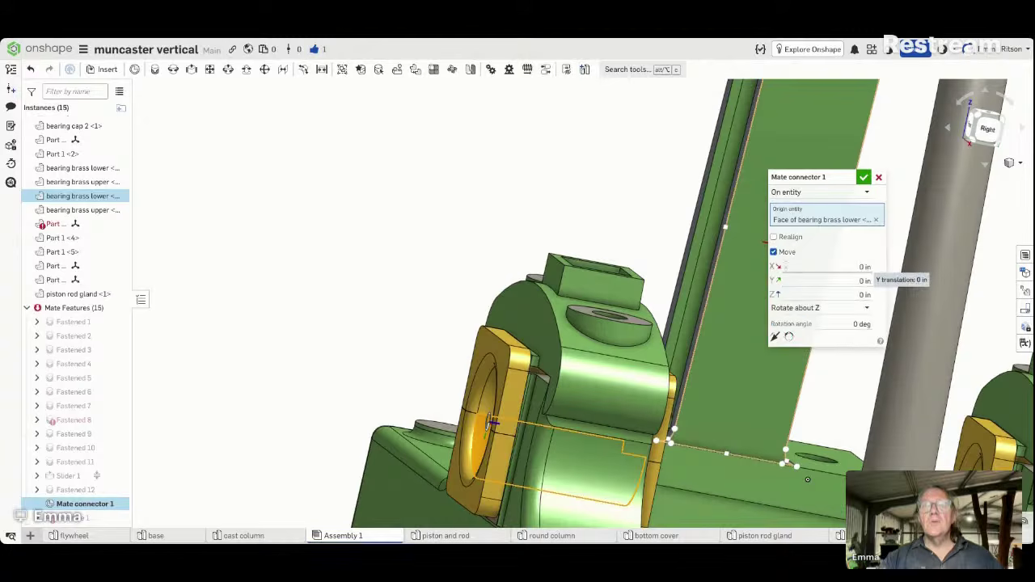
left_click(804, 268)
scroll(804, 269, "up", 3)
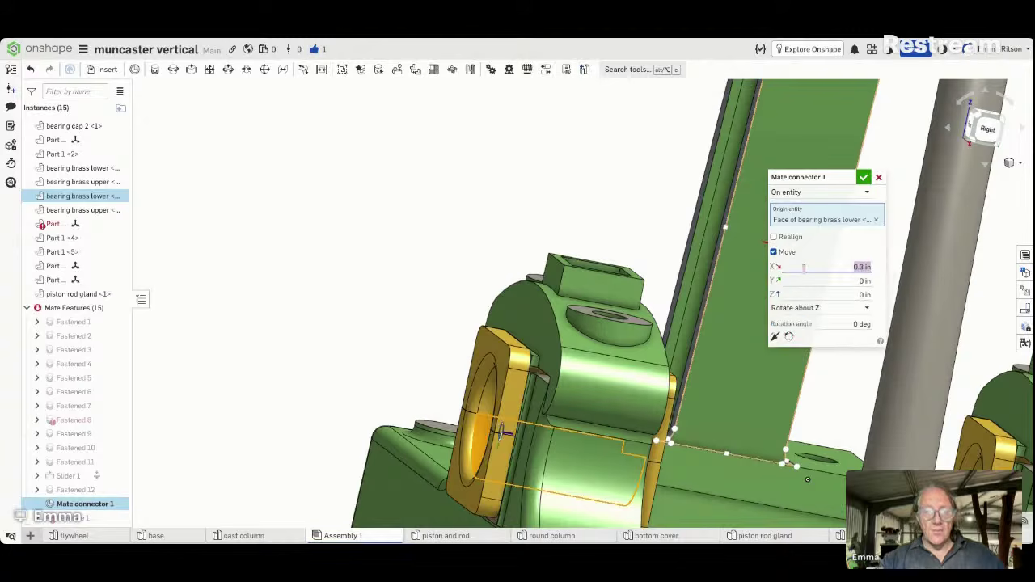
type("1/16")
key("Return")
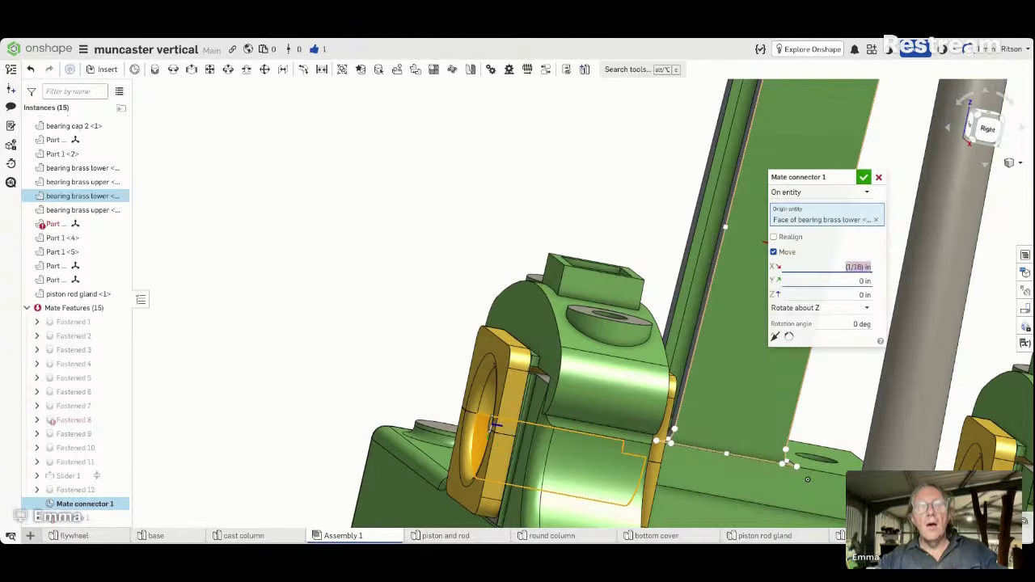
left_click(865, 179)
right_click_drag(867, 189, 849, 242)
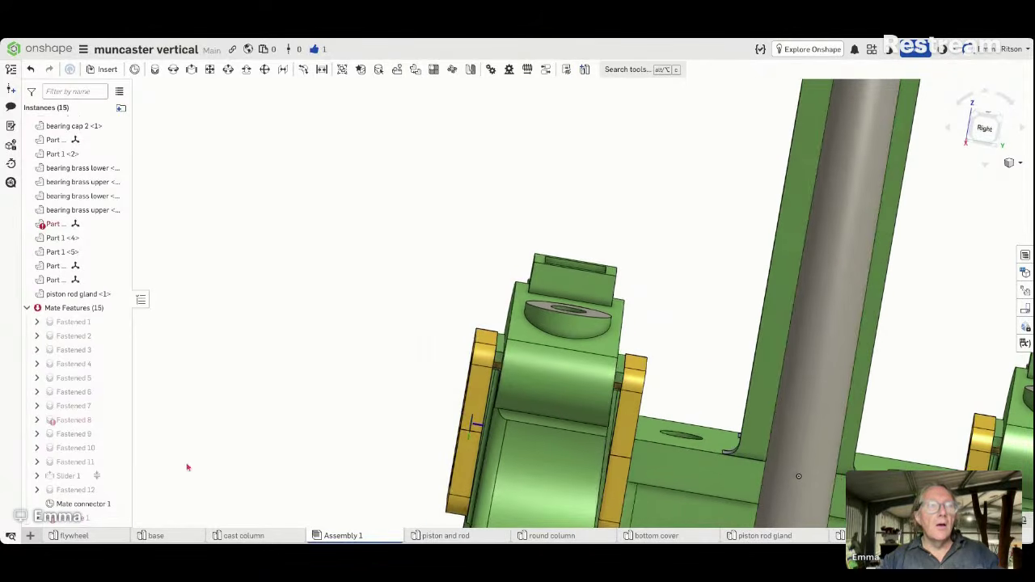
- Reopen Mate connector 1, reset its X offset to 0 in, and try a Y offset of 1/16 in before restoring 0 in
right_click(105, 504)
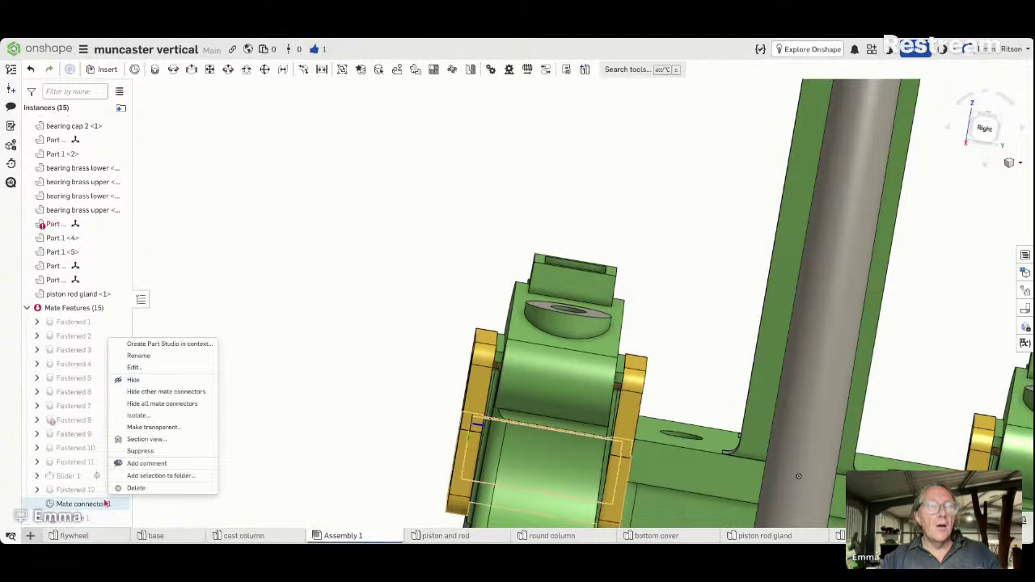
left_click(156, 368)
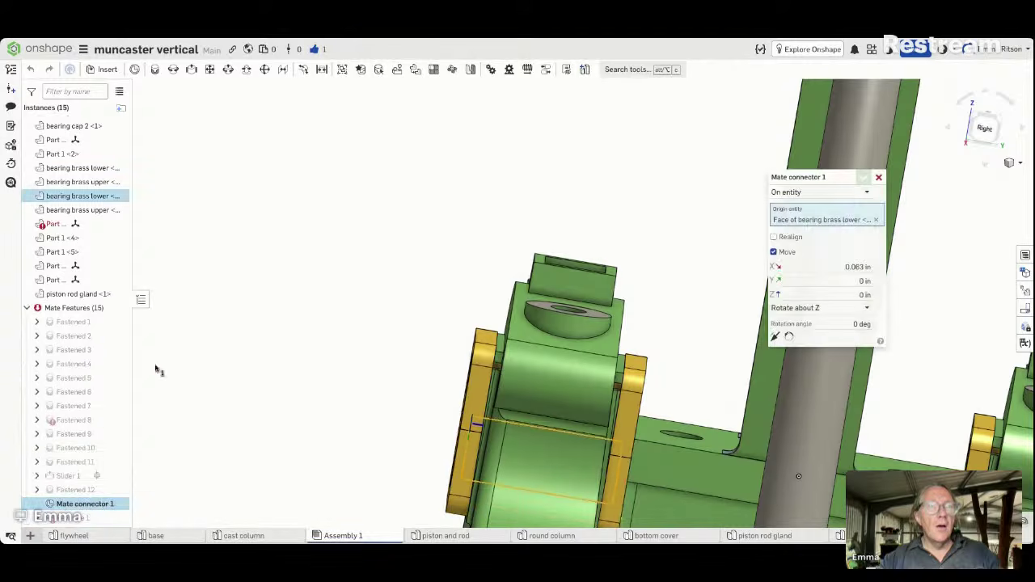
left_click(829, 266)
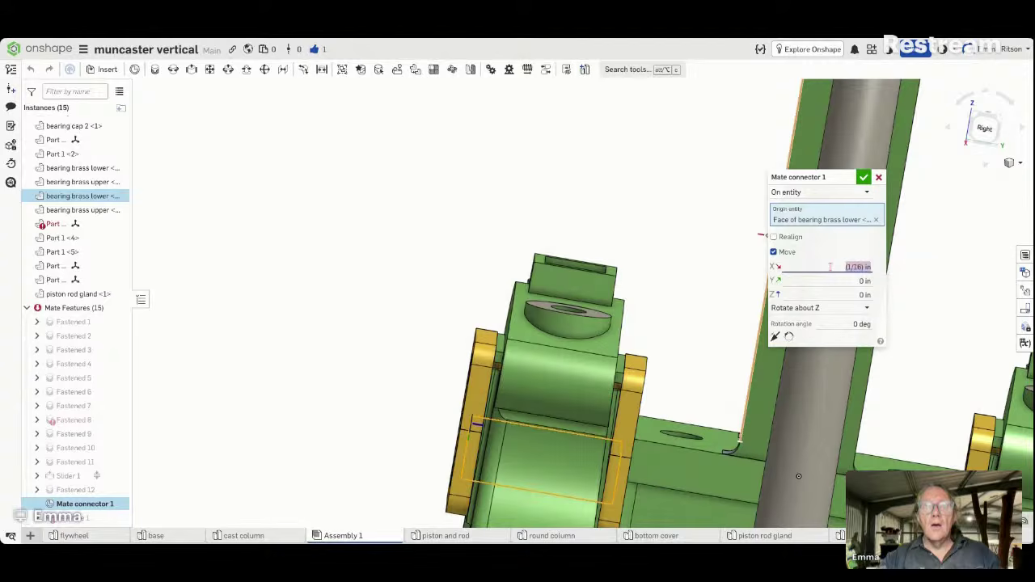
type("1/8")
key("Return")
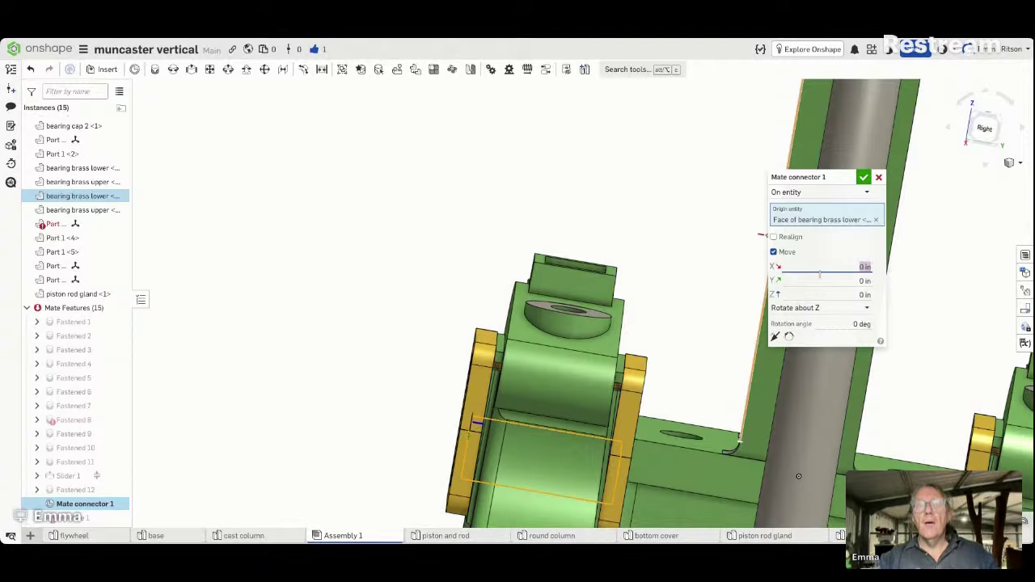
left_click(822, 281)
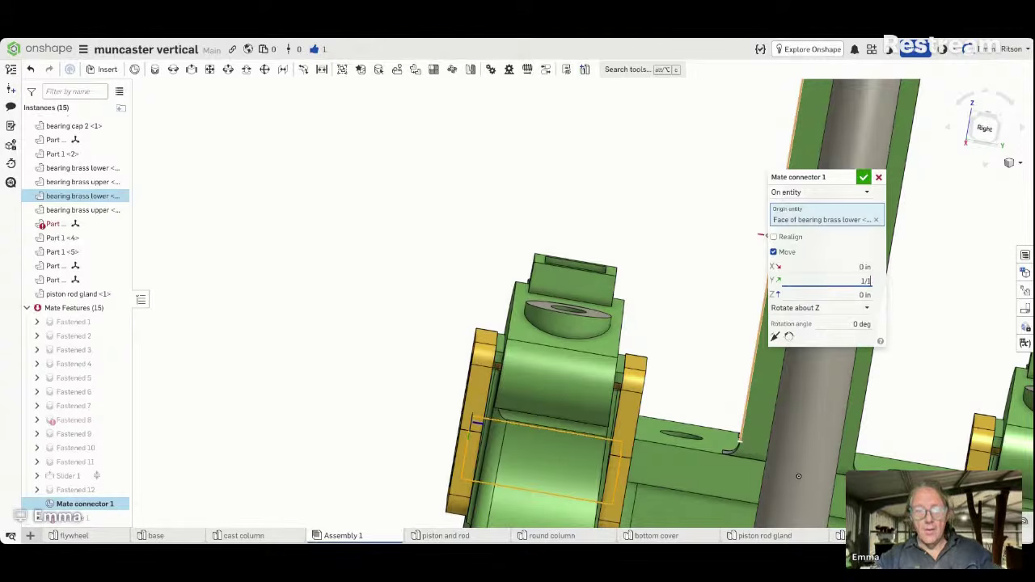
key("Return")
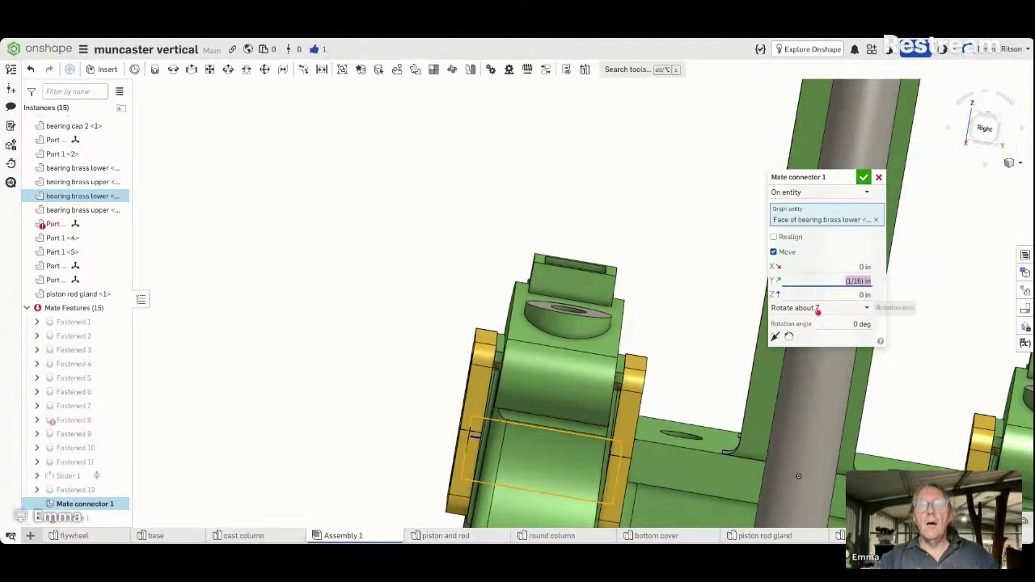
key("Return")
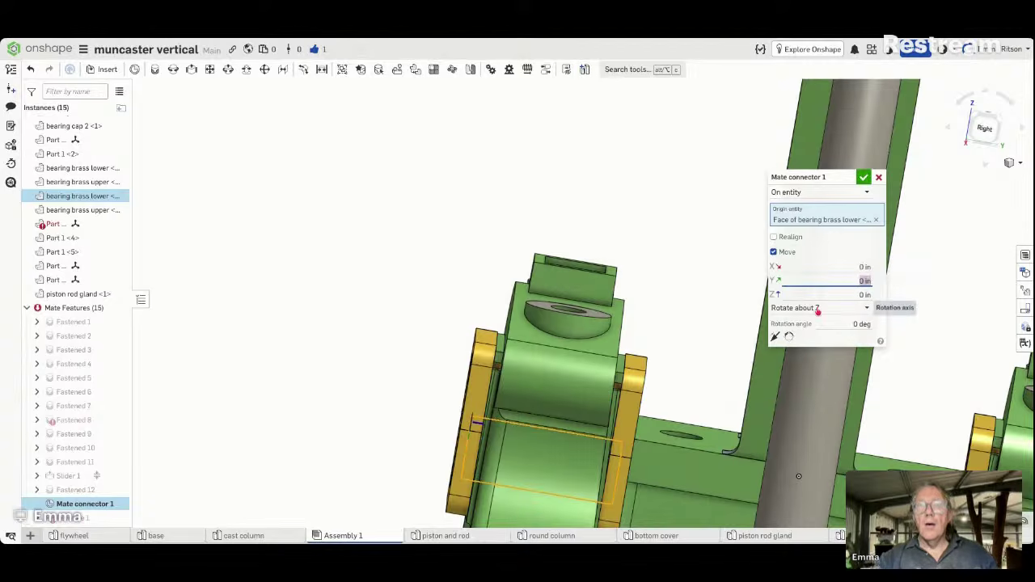
- Try moving Mate connector 1 along Z by 1/16 in, and reverse the offset to -1/16 in
left_click(833, 293)
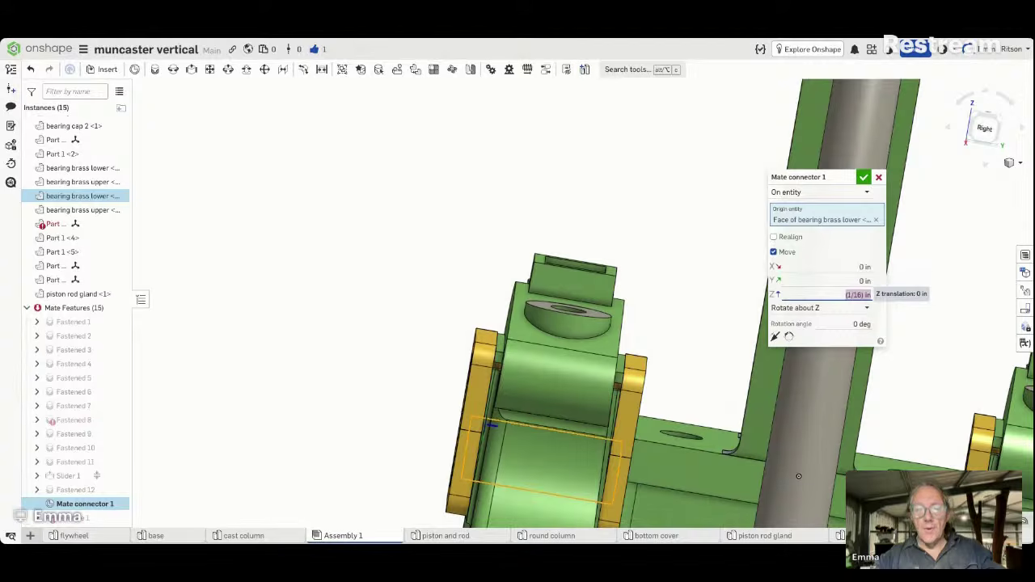
type("-")
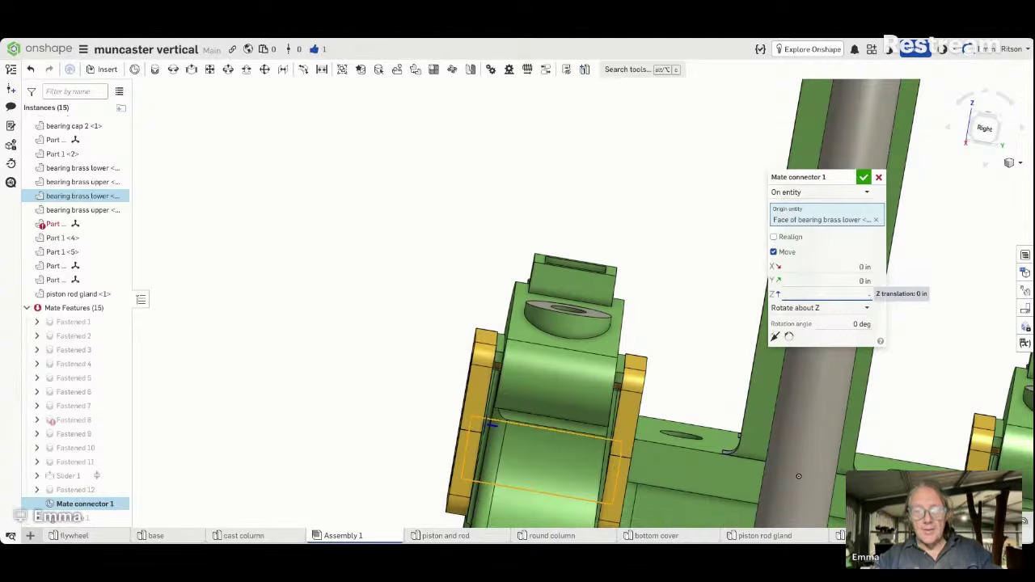
type("1/16")
key("Return")
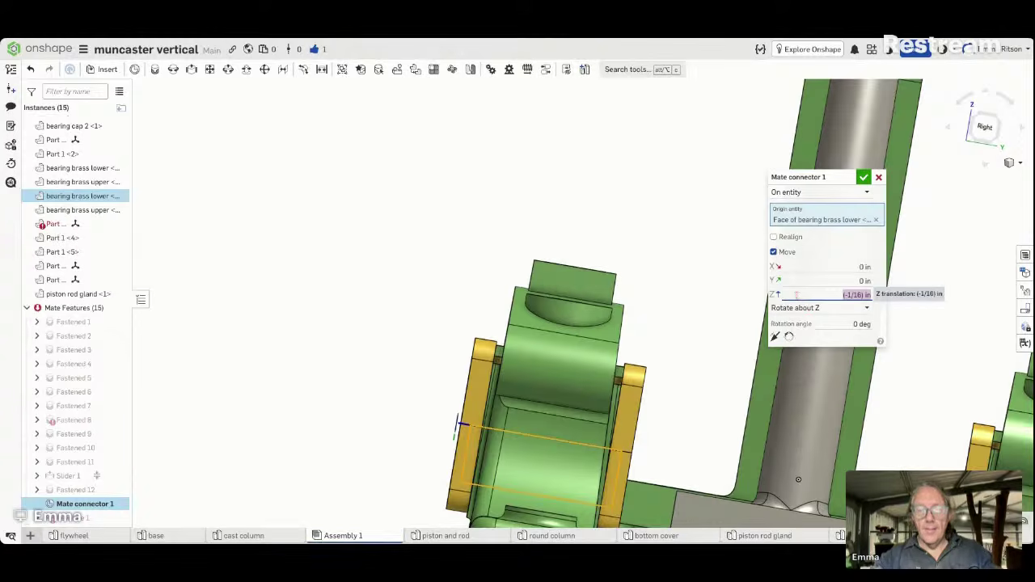
- Try smaller Z offsets of -.06 in, -.05 in and -1/32 in for Mate connector 1
key("BackSpace")
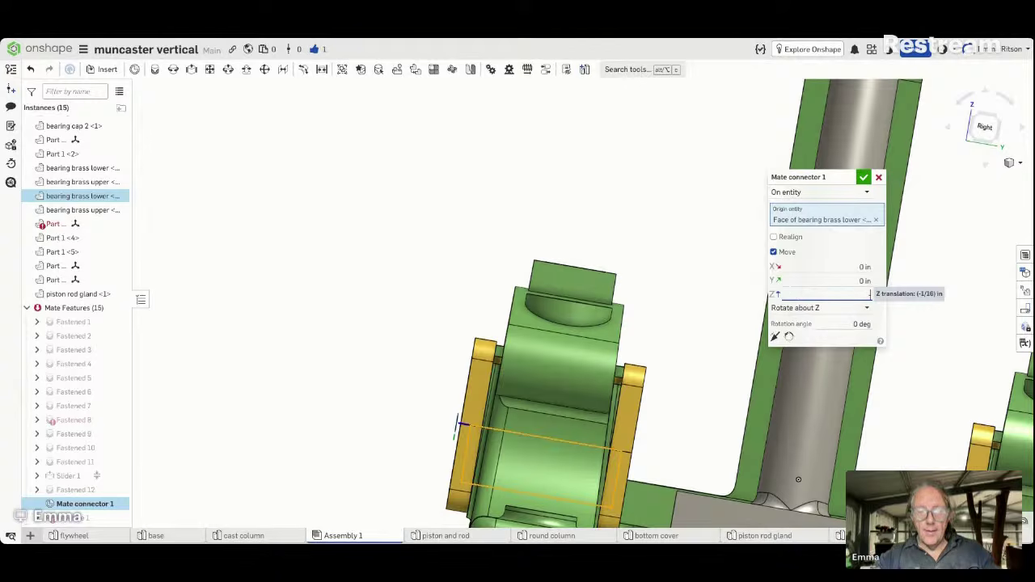
type("-.0")
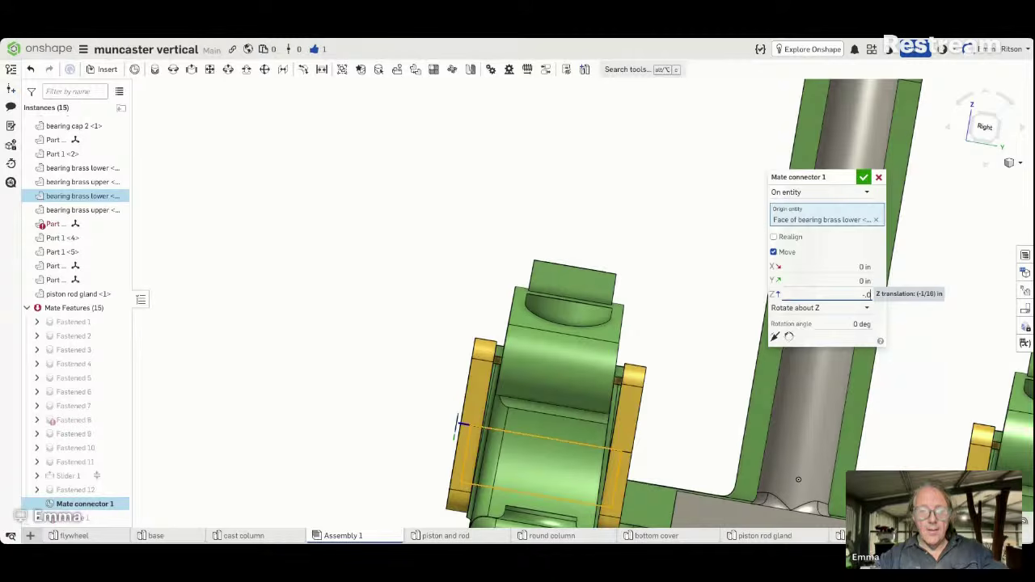
type("6")
key("Return")
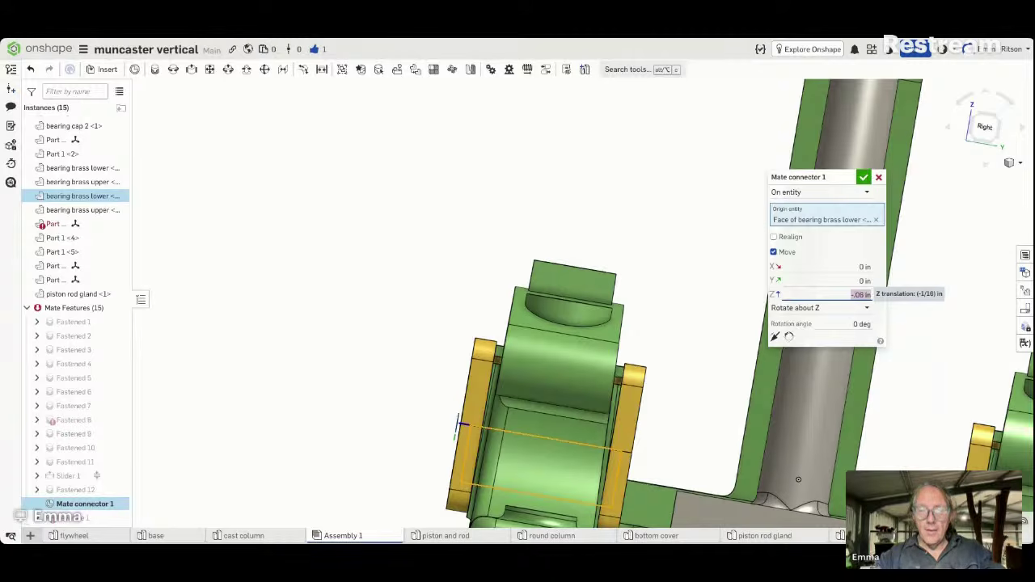
key("BackSpace")
type("-.05")
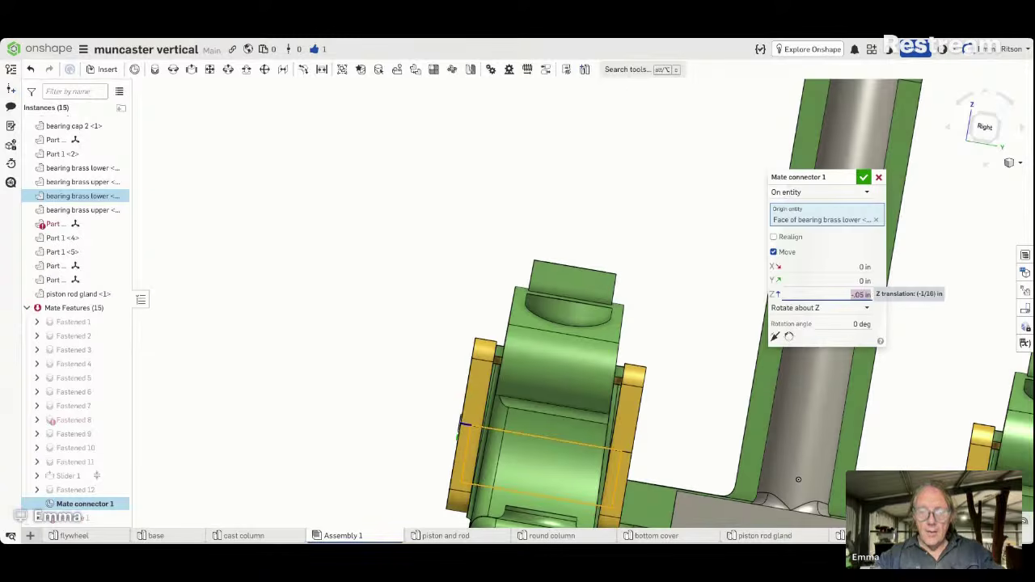
key("BackSpace")
type("-1/32")
key("Return")
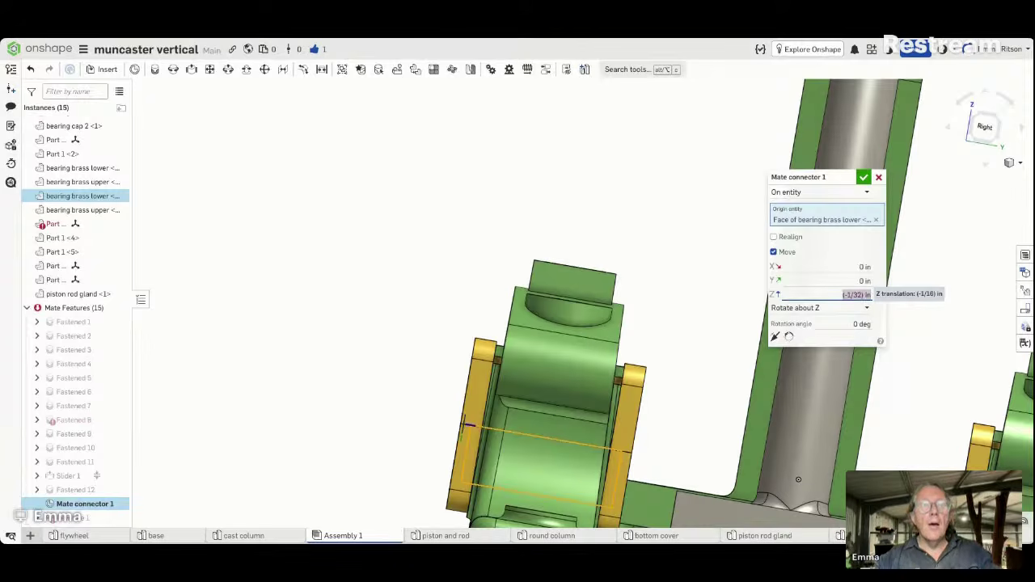
- Check the connector against the bearing brass's outer face in the Right view, and look at the Realign options without keeping them
left_click(986, 129)
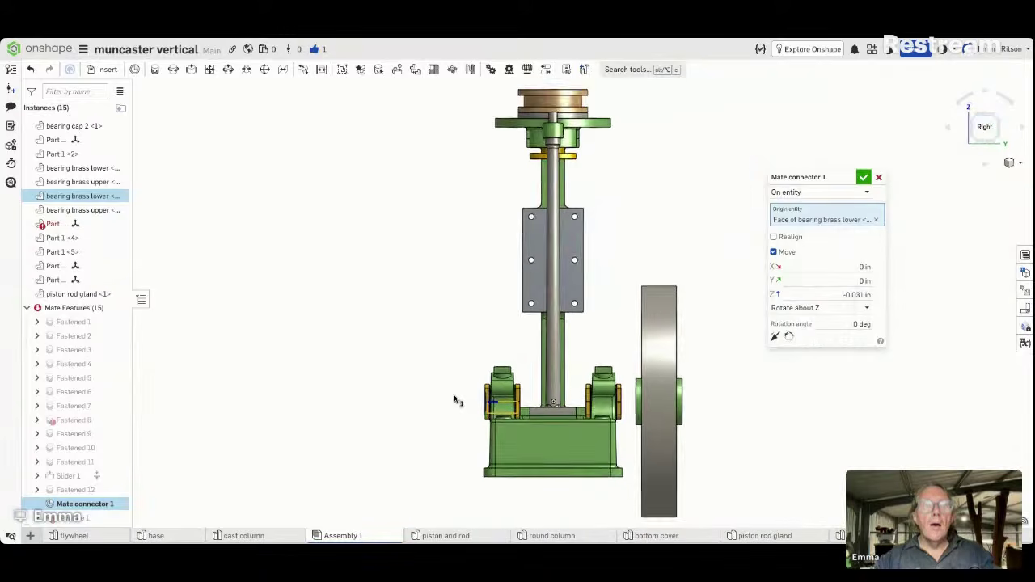
scroll(456, 401, "up", 5)
scroll(455, 402, "up", 2)
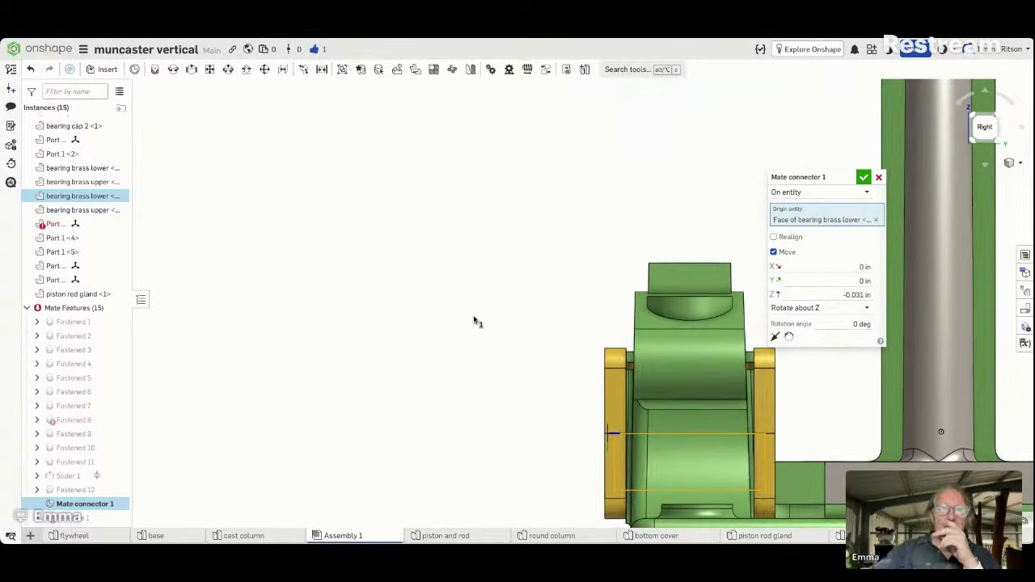
left_click(826, 295)
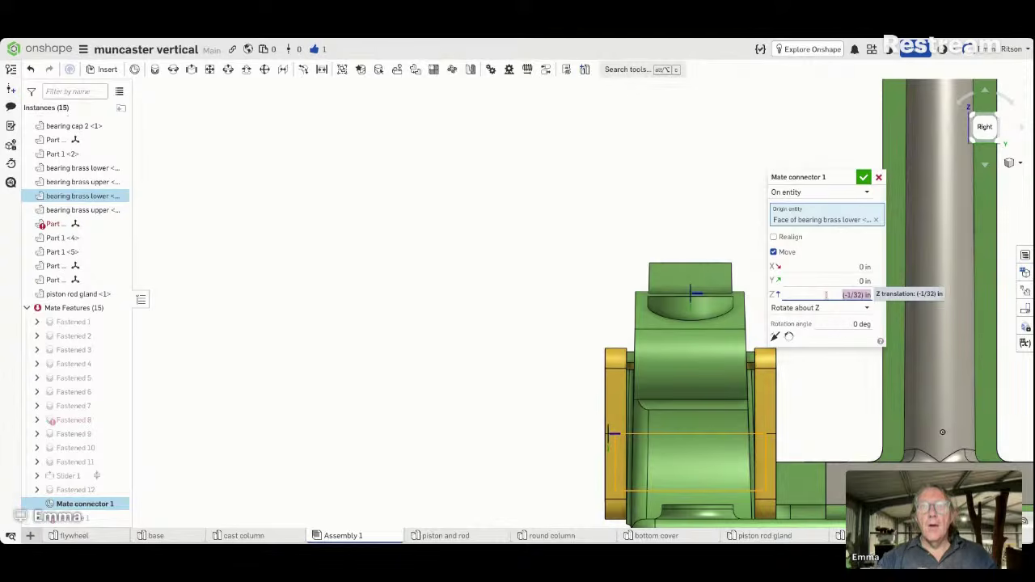
left_click(773, 237)
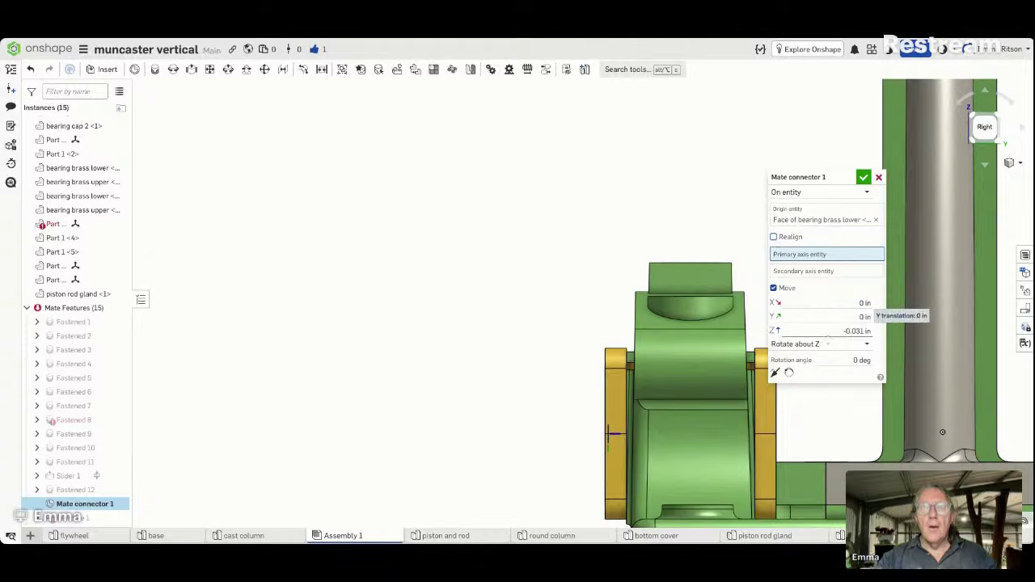
left_click(773, 237)
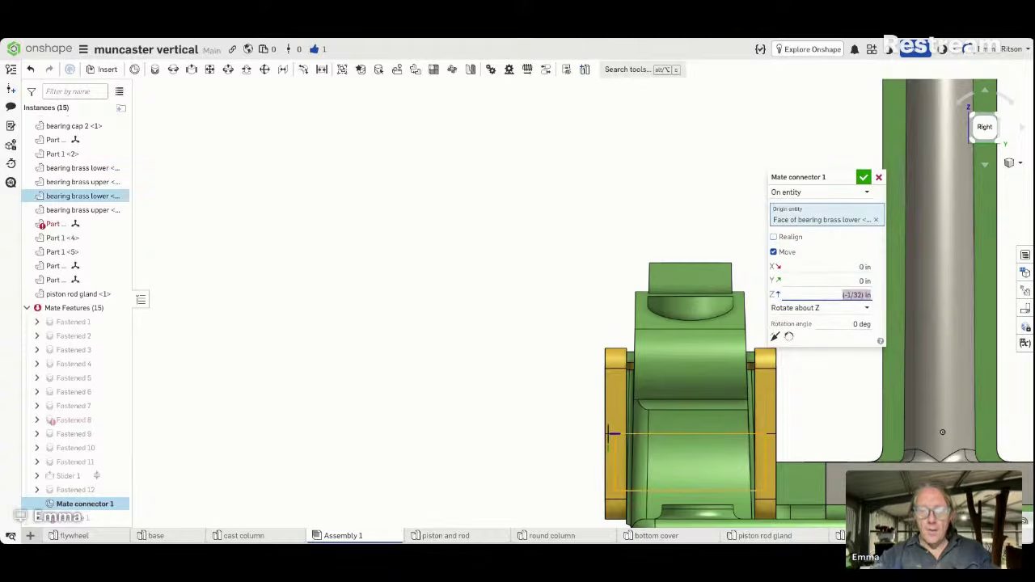
- Try Z offsets of -.4 in, -.04 in and -0.14 in for Mate connector 1, and cancel the edit
key("BackSpace")
type("-4")
key("Return")
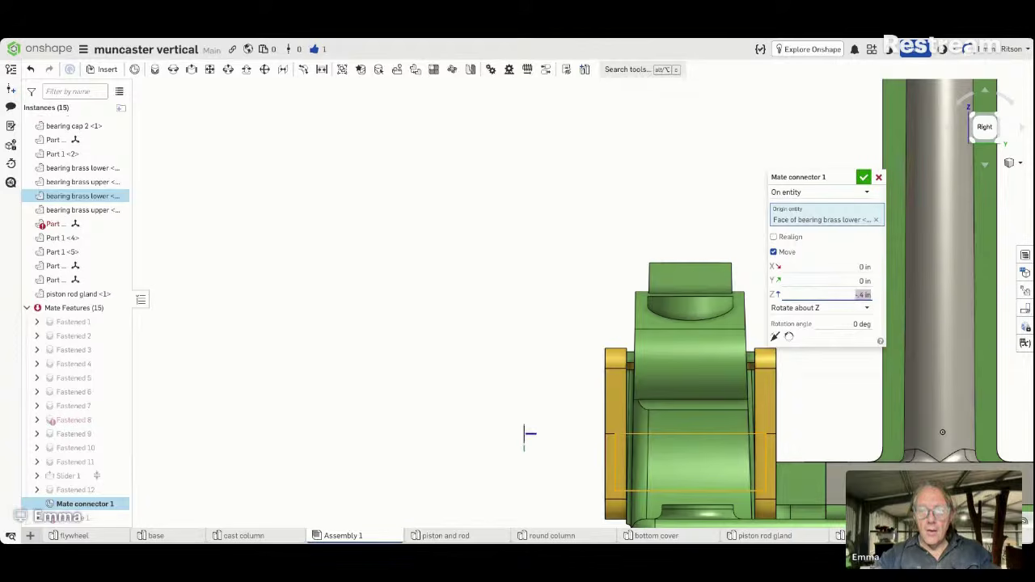
type("-.04")
key("Return")
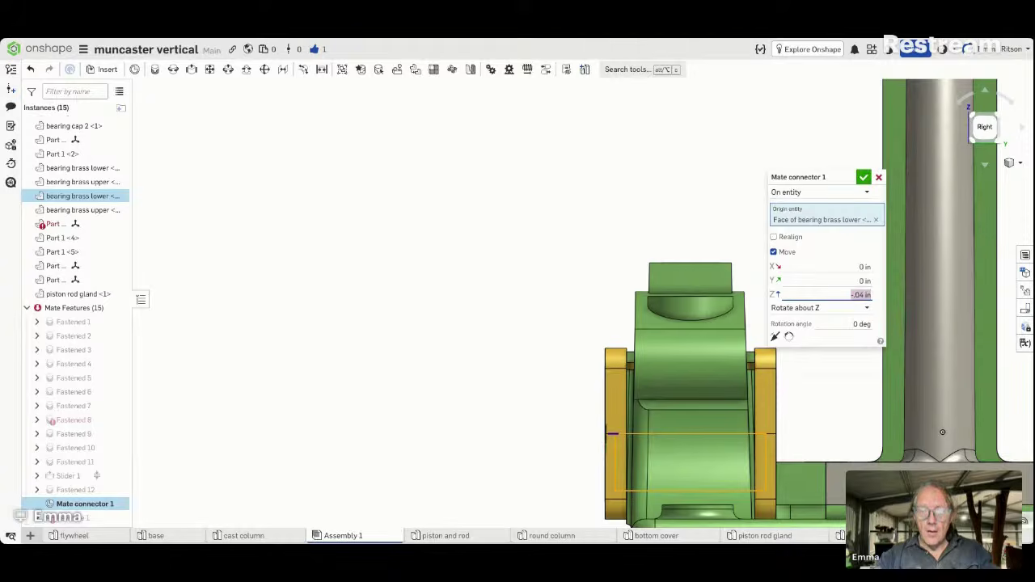
key("Down")
key("Down")
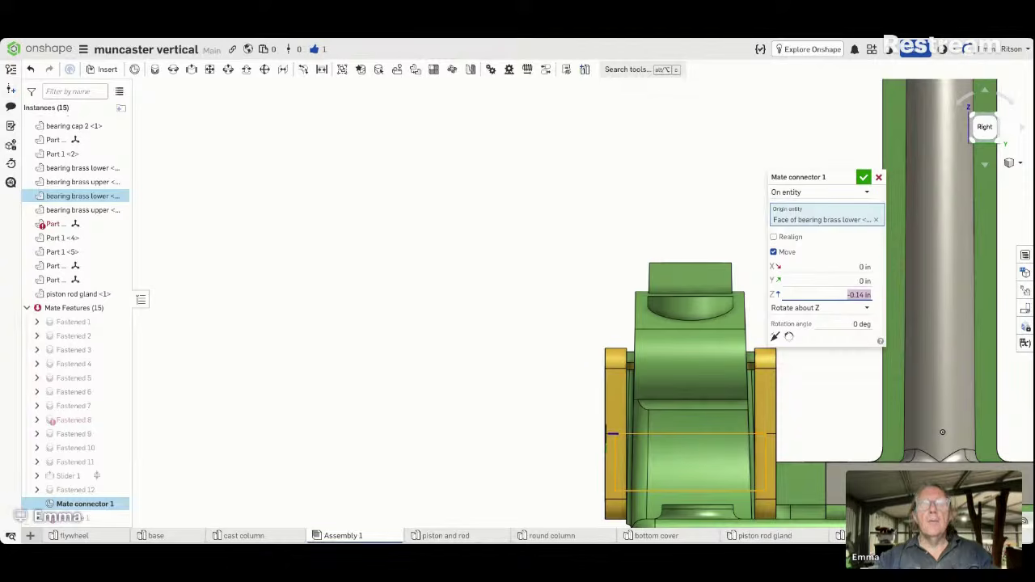
left_click(878, 178)
- Examine the orientation and position of Mate connector 1 in the bearing brass bore from the front and the side
right_click_drag(486, 240, 537, 246)
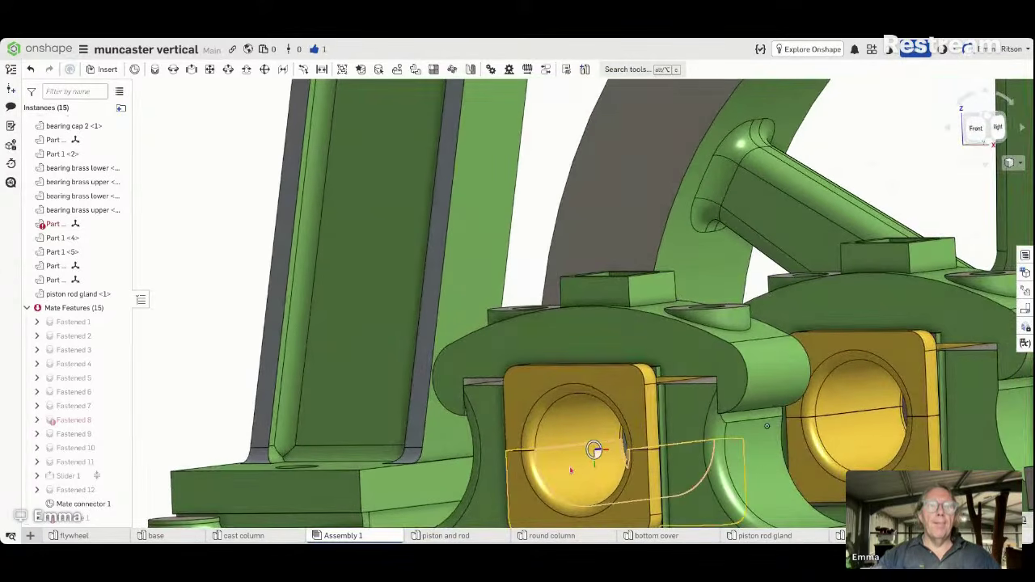
right_click_drag(595, 450, 558, 477)
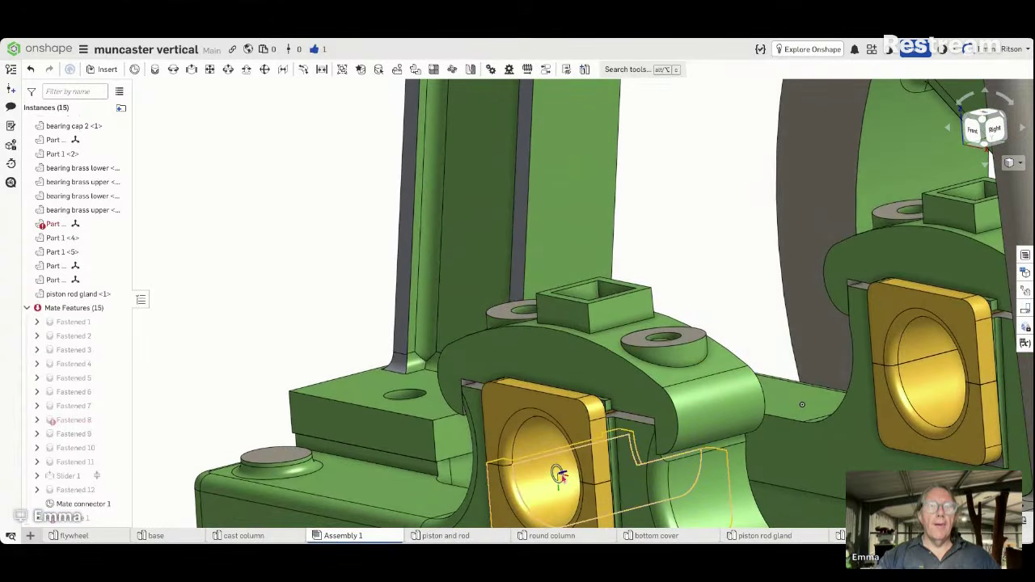
left_click(559, 477)
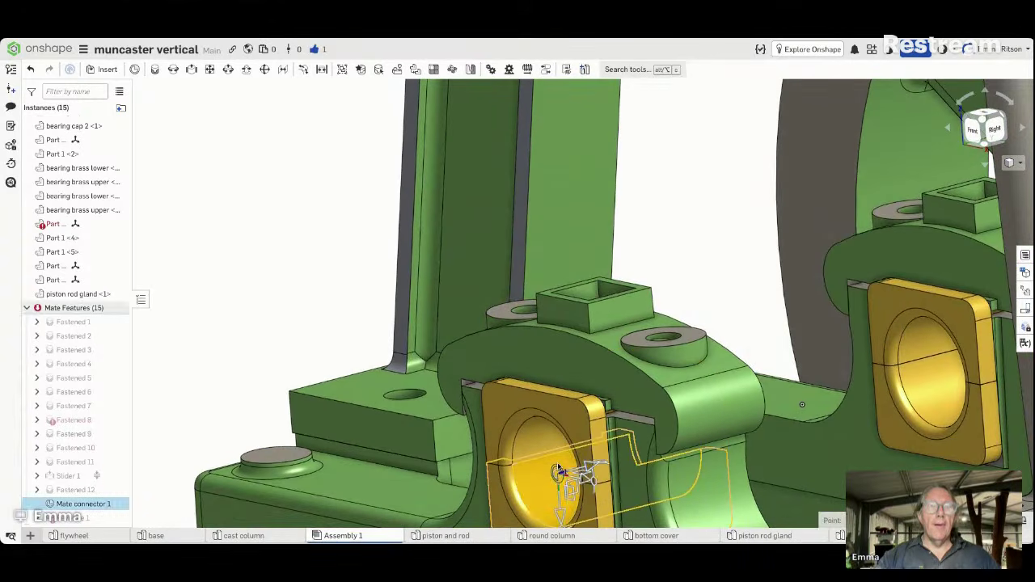
right_click_drag(297, 304, 275, 296)
left_click(275, 291)
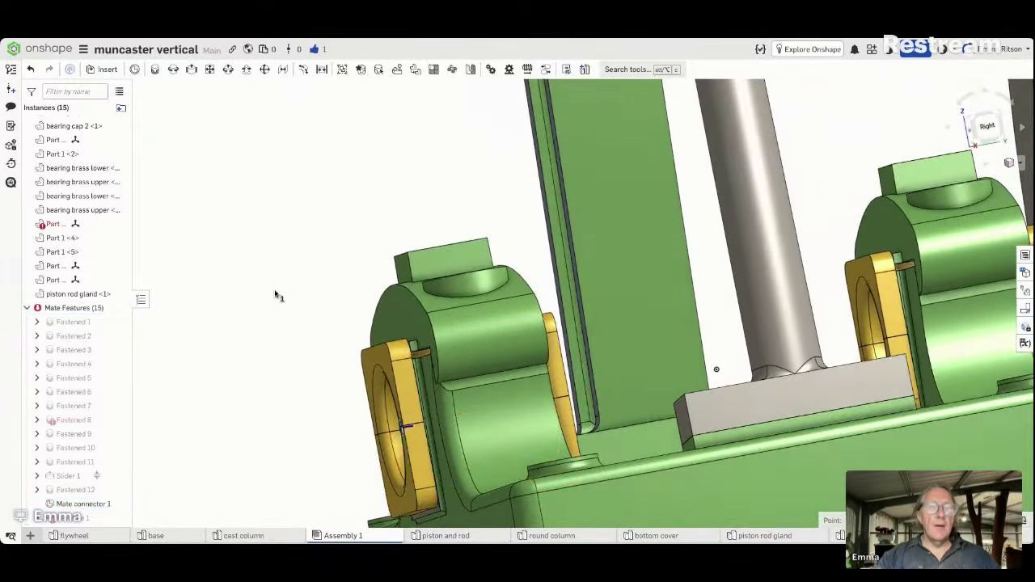
- Measure the fillet face at the bore mouth of the lower bearing brass in the bearing brasses Part Studio
left_click(885, 536)
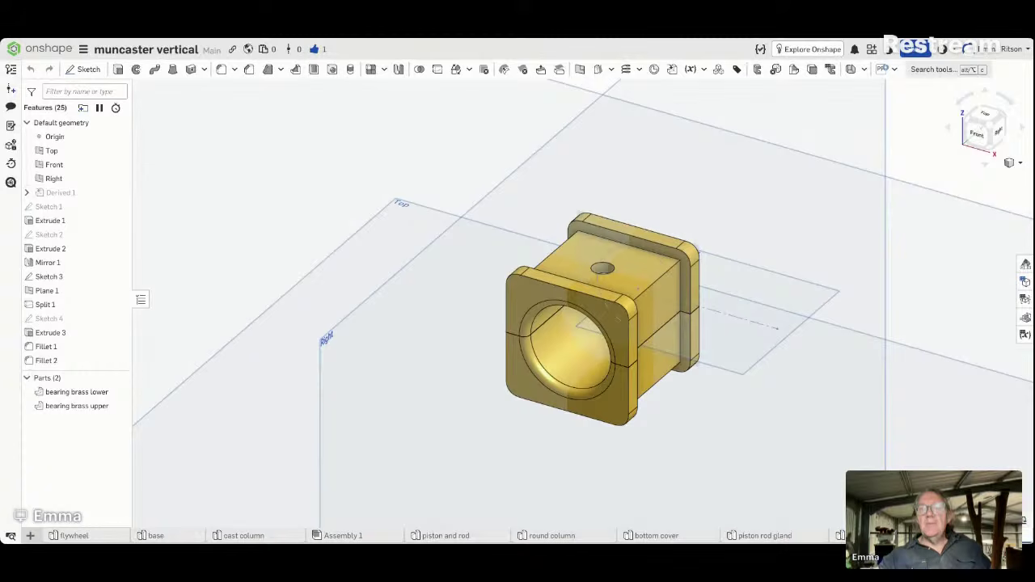
left_click(1009, 520)
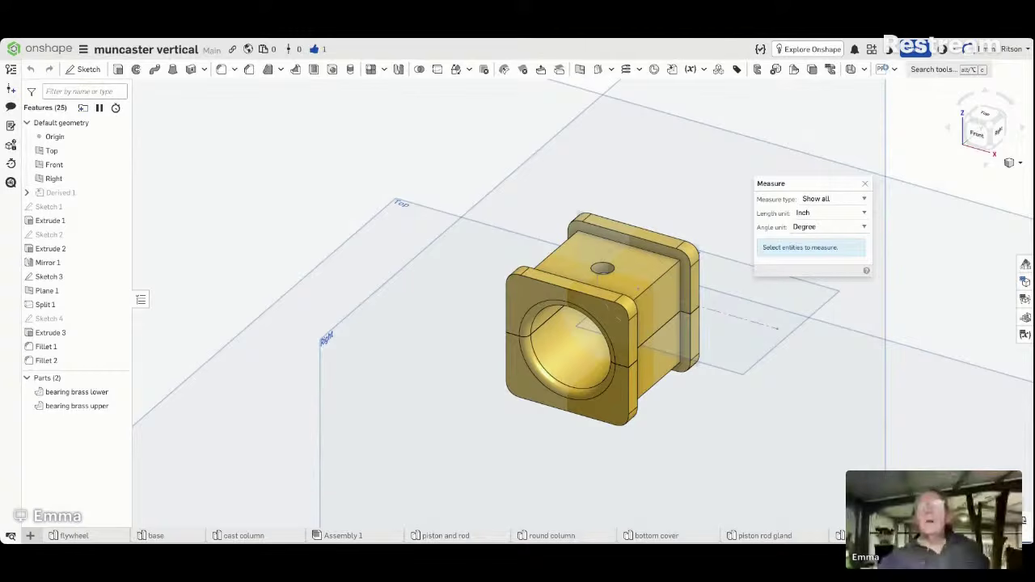
left_click(556, 396)
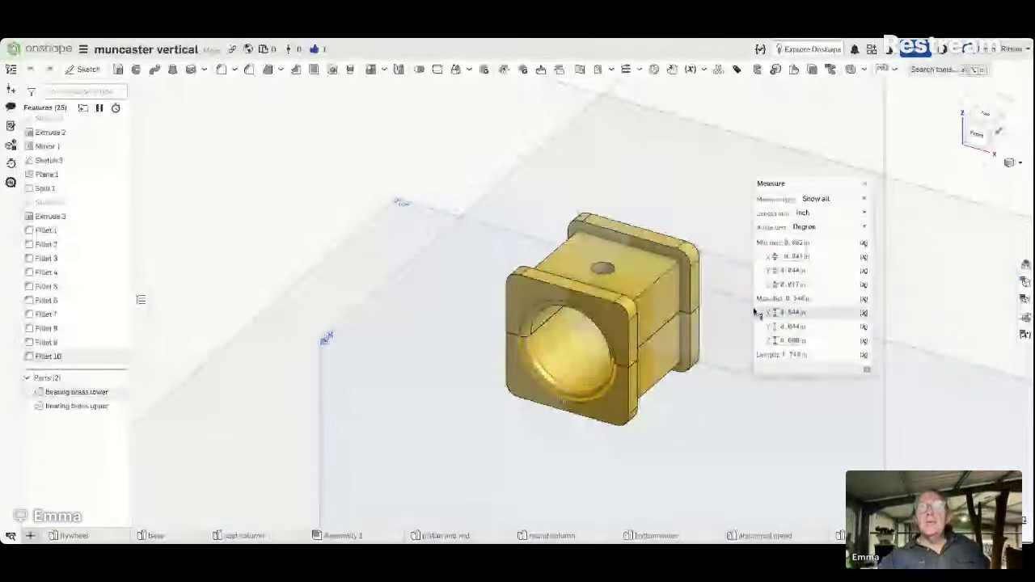
right_click_drag(743, 411, 678, 430)
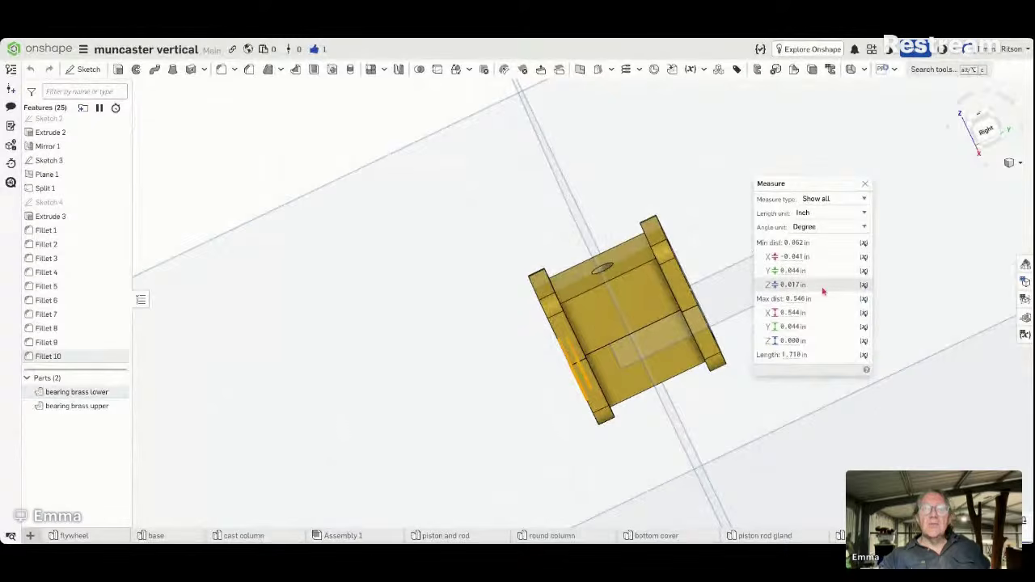
right_click_drag(823, 291, 720, 437)
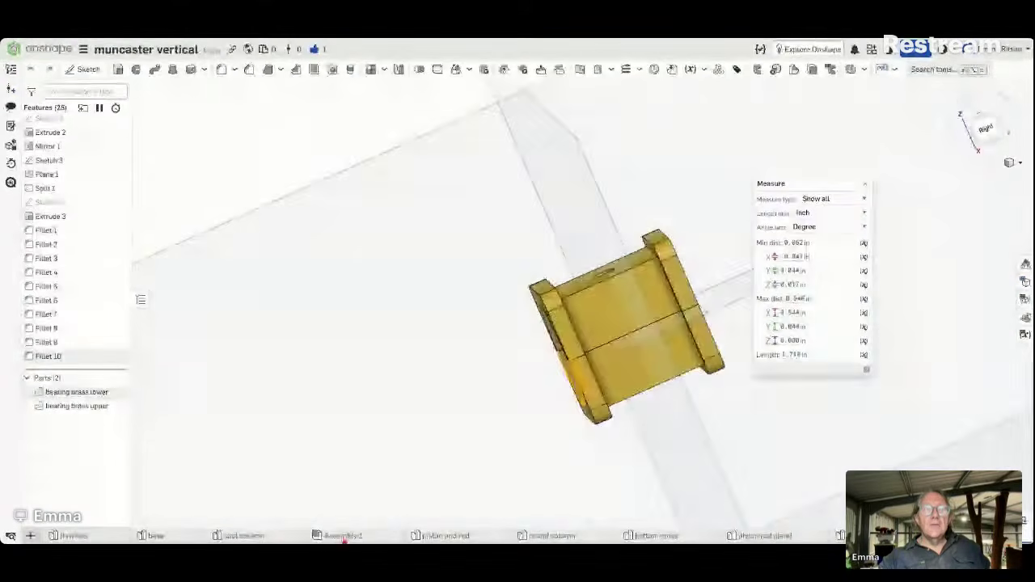
- Reopen Mate connector 1 in Assembly 1 for editing and set its X offset to 0 in
left_click(344, 535)
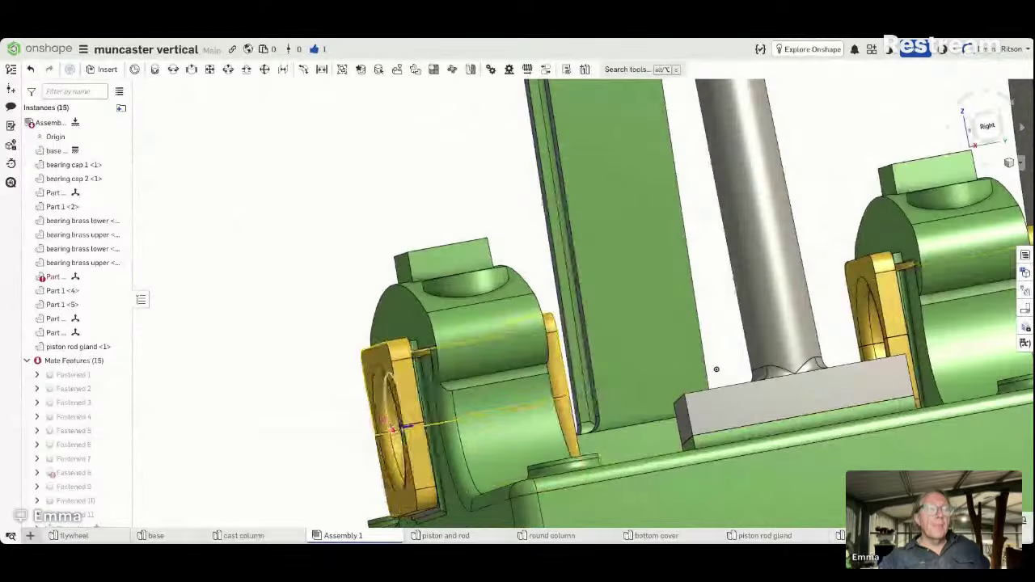
scroll(77, 477, "down", 2)
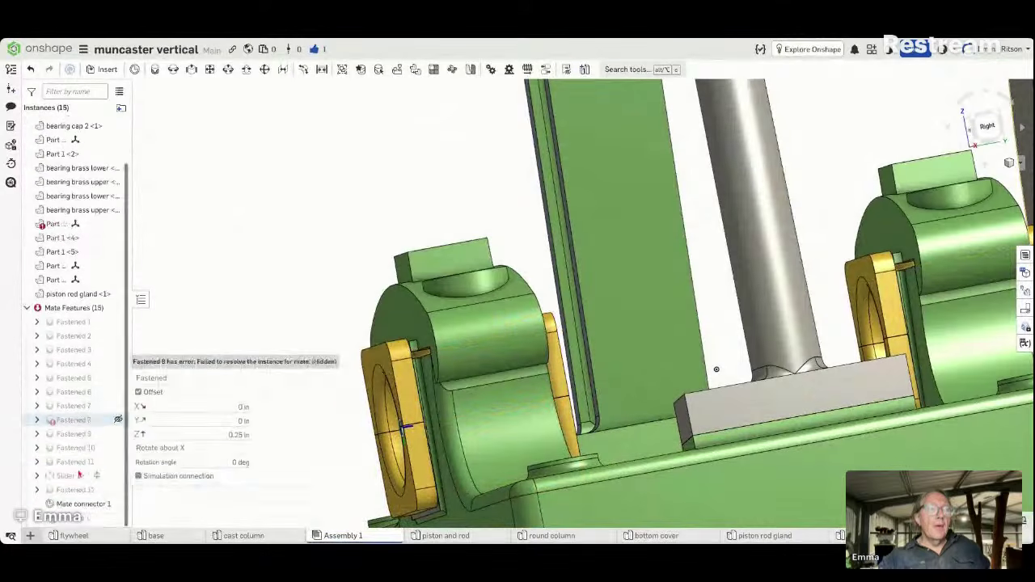
right_click(89, 503)
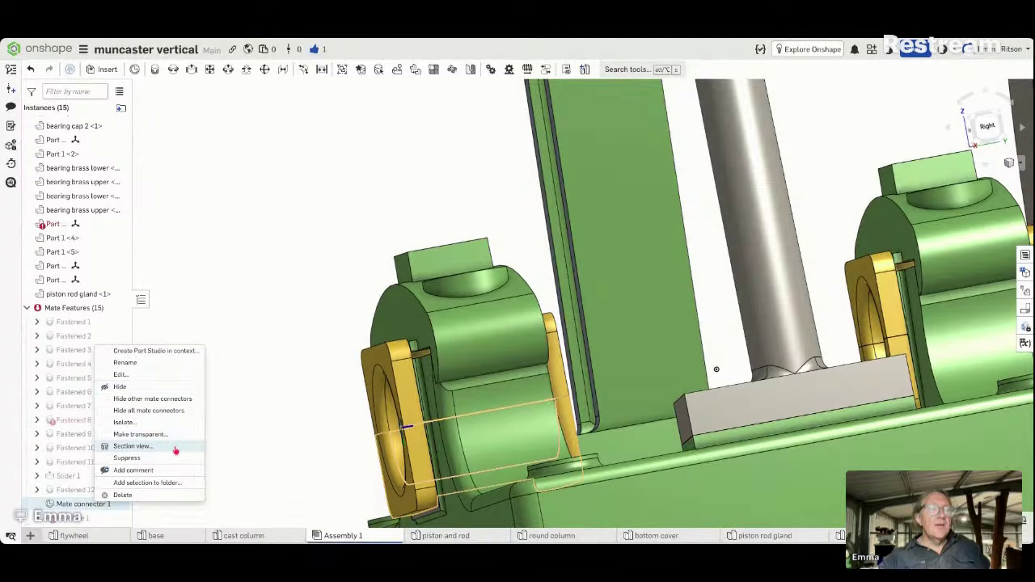
left_click(154, 375)
left_click(830, 267)
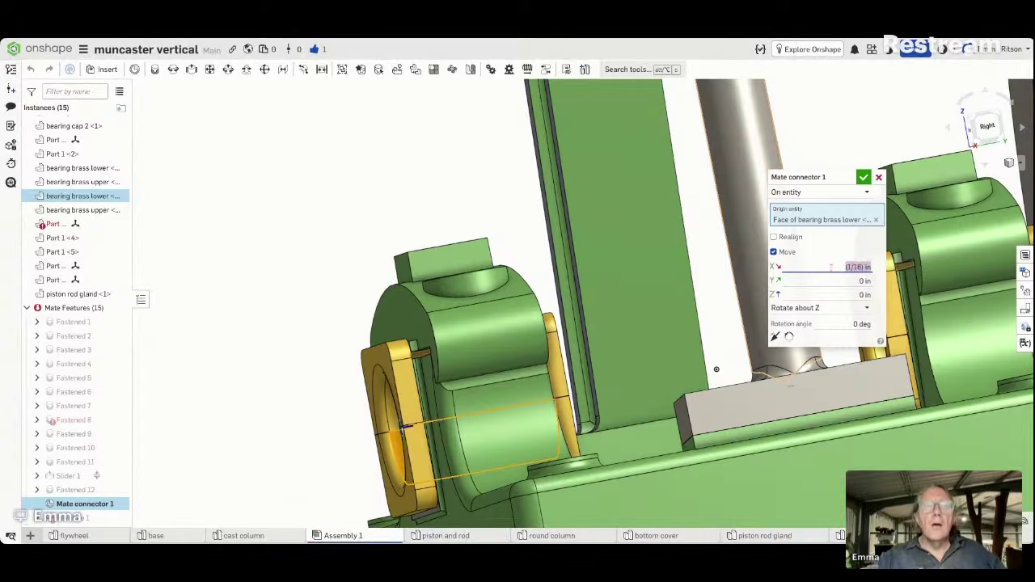
type("0")
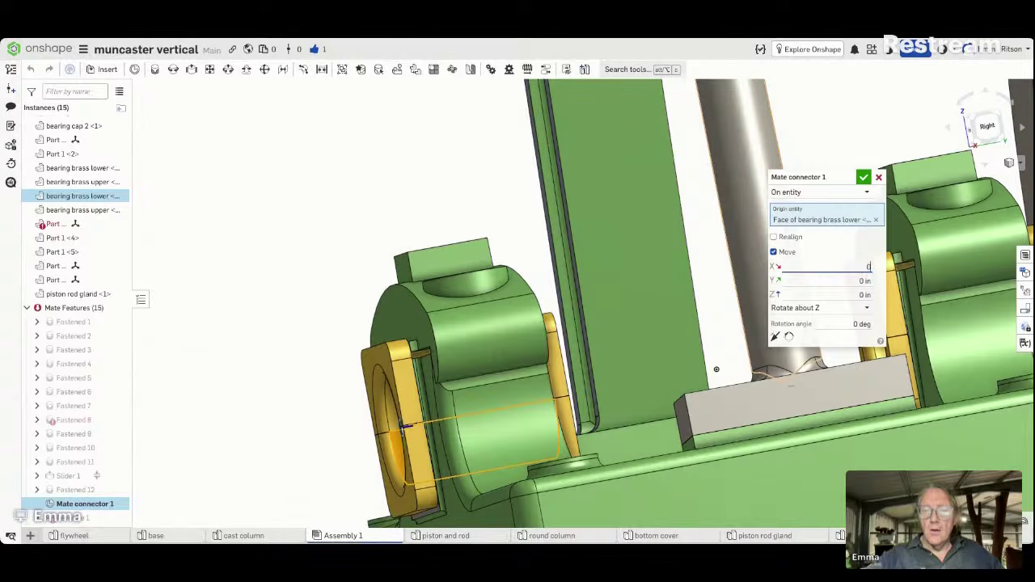
key("Return")
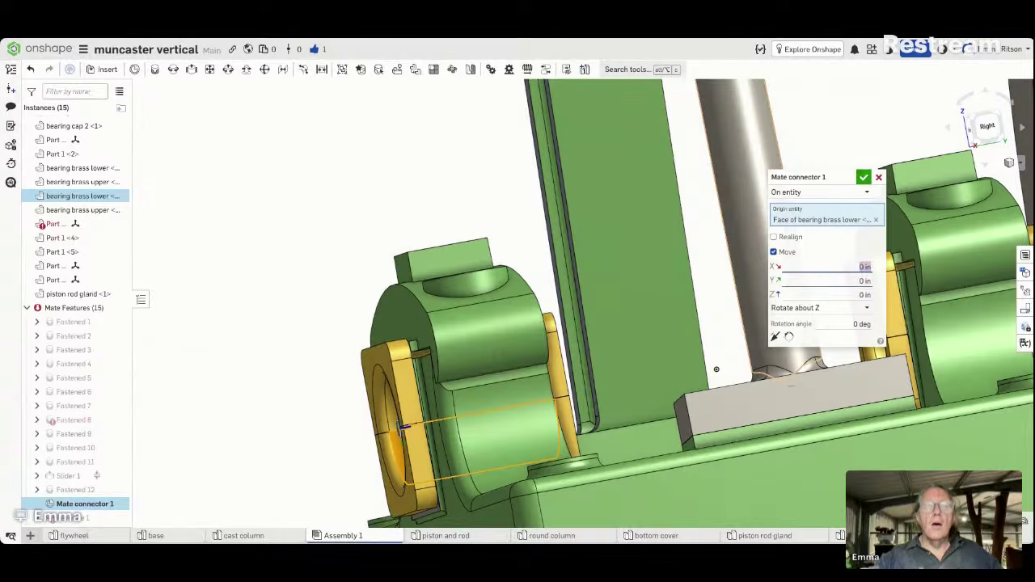
- Set the Z offset of Mate connector 1 to -.044 in and accept the edit
left_click(848, 293)
key("BackSpace")
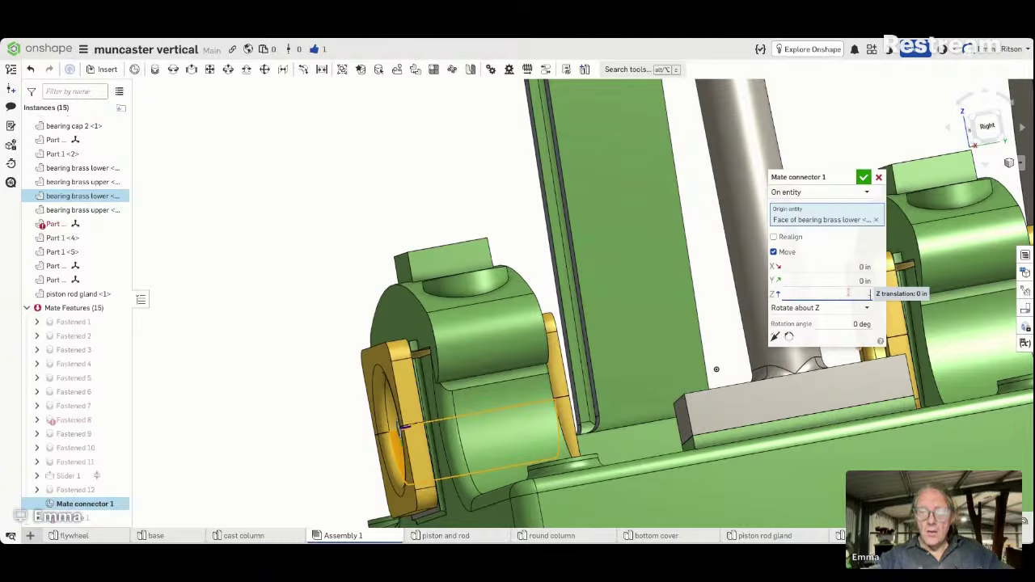
type("-.044")
key("Return")
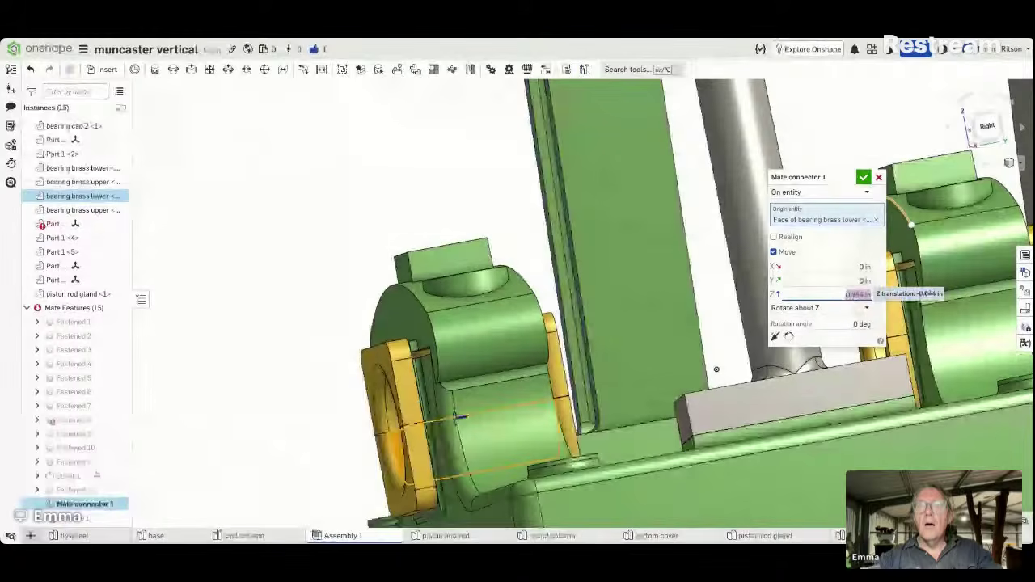
scroll(857, 295, "down", 20)
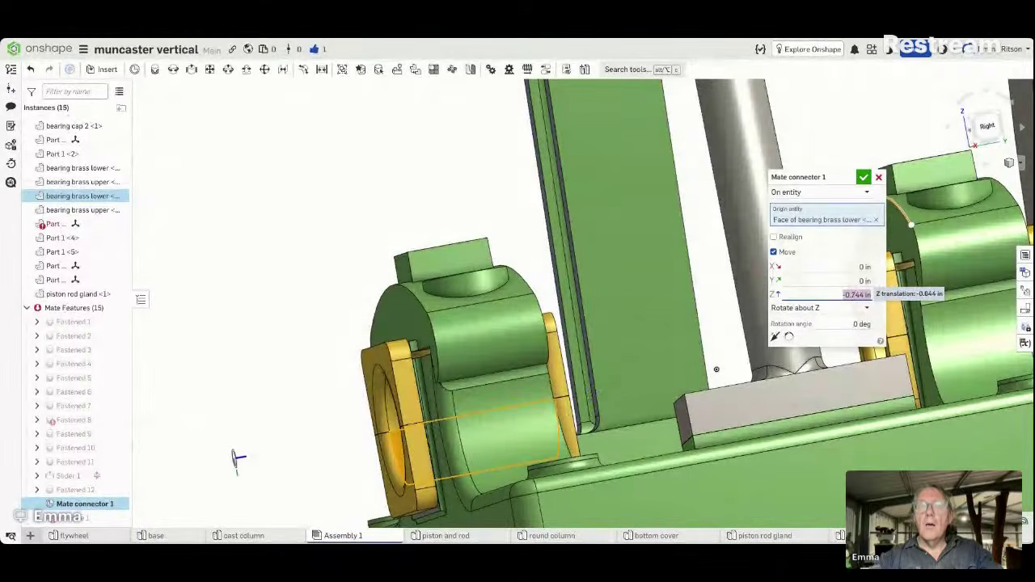
key("BackSpace")
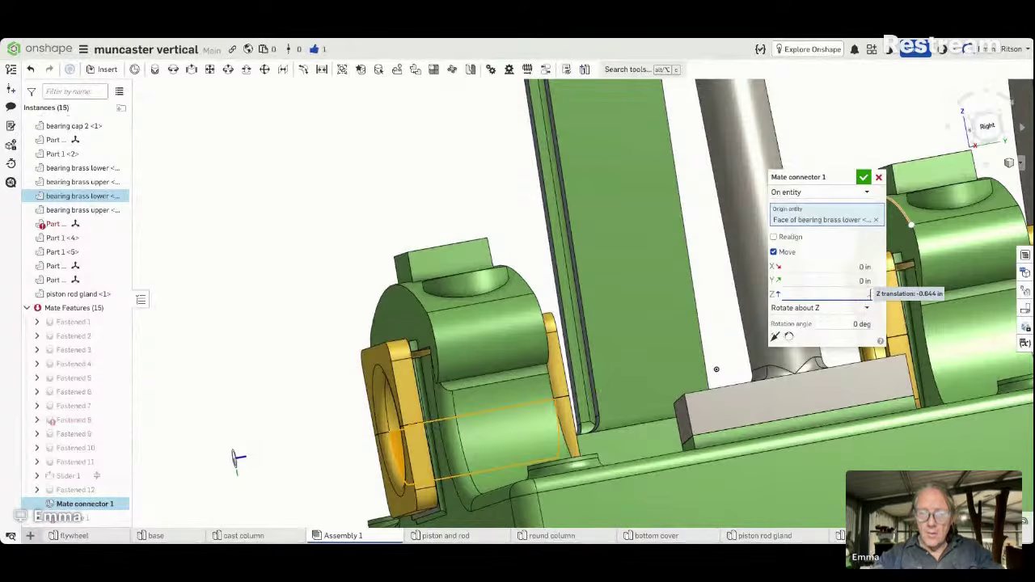
type("-.044")
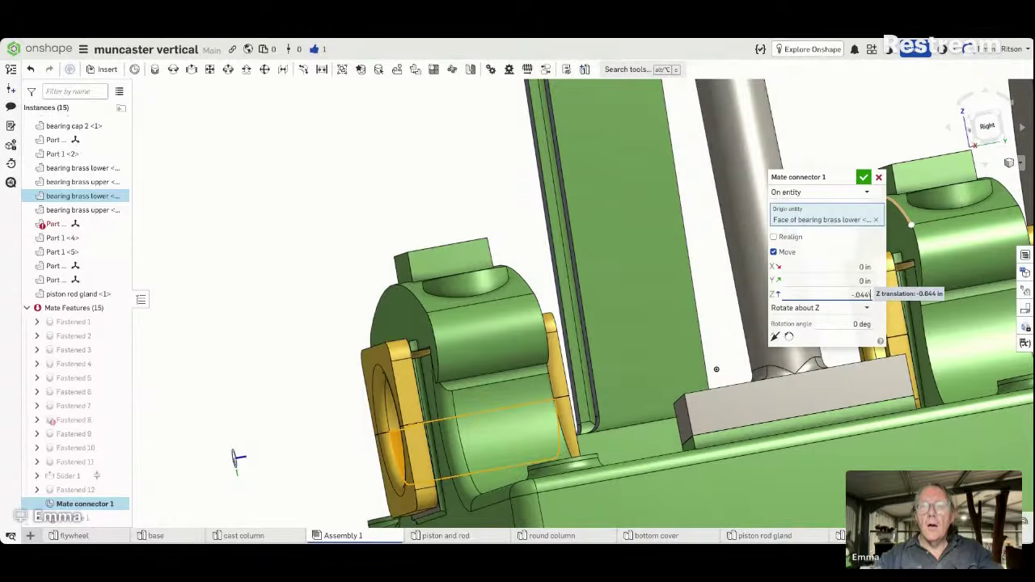
key("Return")
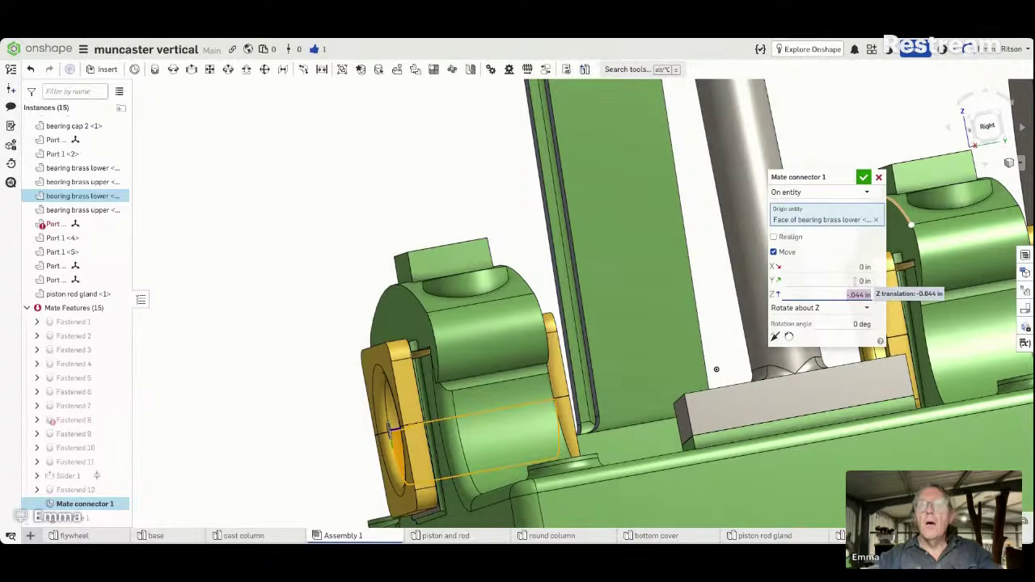
left_click(863, 178)
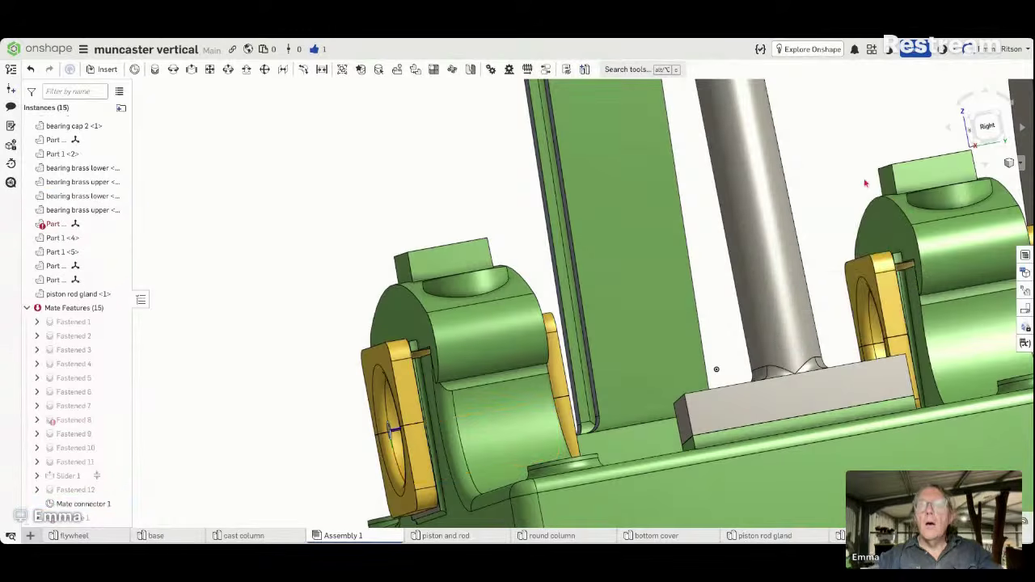
- Insert the crankshaft from the current document into the assembly
mouse_move(316, 344)
right_mouse_down()
mouse_move(317, 353)
mouse_move(278, 347)
mouse_move(303, 358)
mouse_move(318, 351)
right_mouse_up()
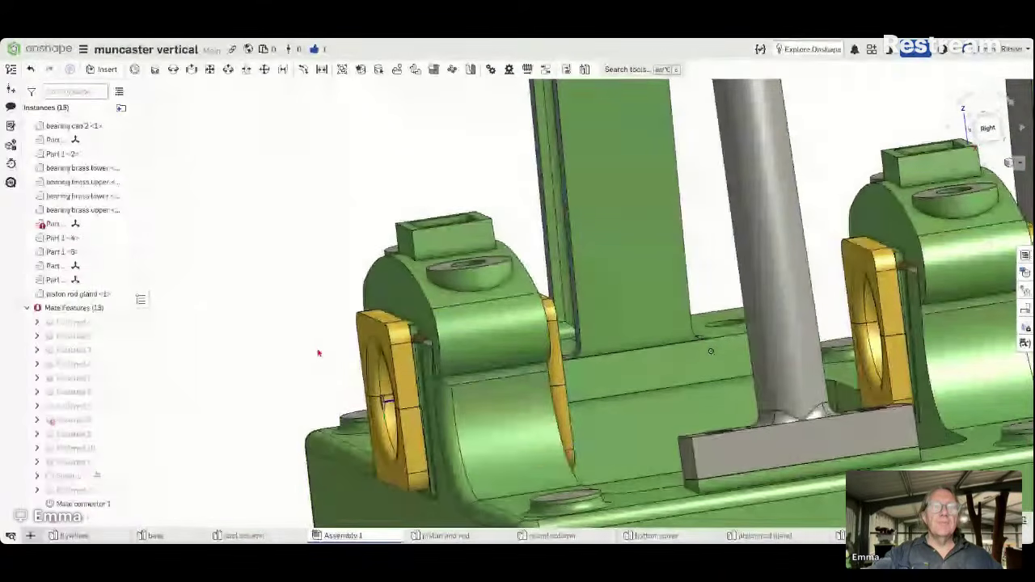
right_click_drag(293, 402, 273, 394)
right_click_drag(276, 394, 275, 395)
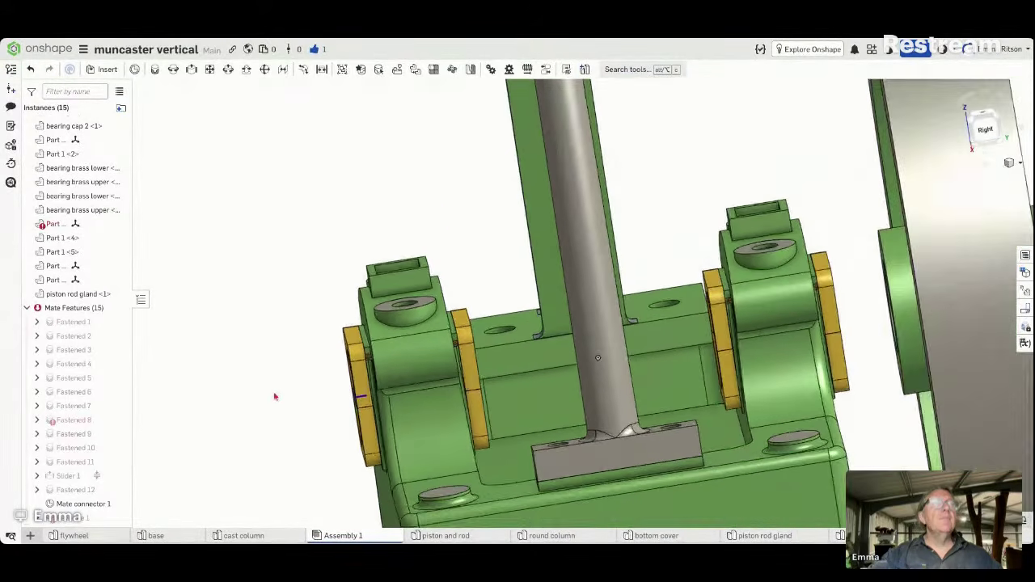
left_click(108, 71)
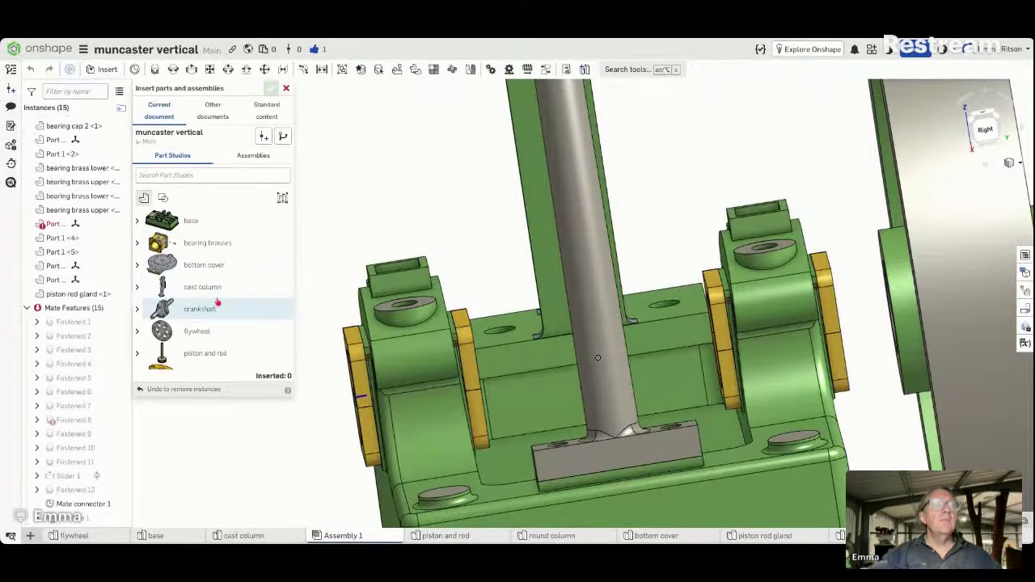
left_click(220, 311)
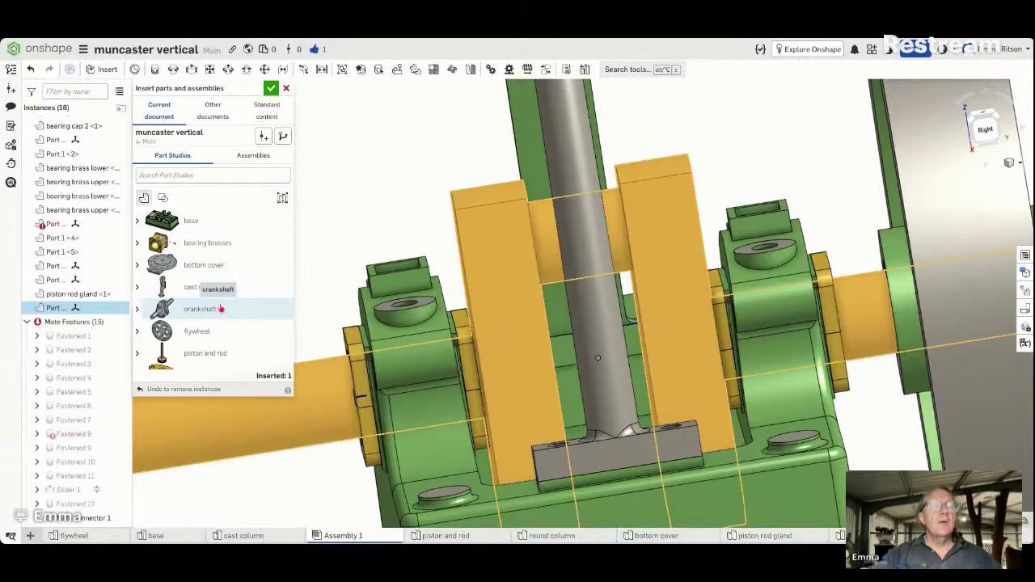
left_click(270, 89)
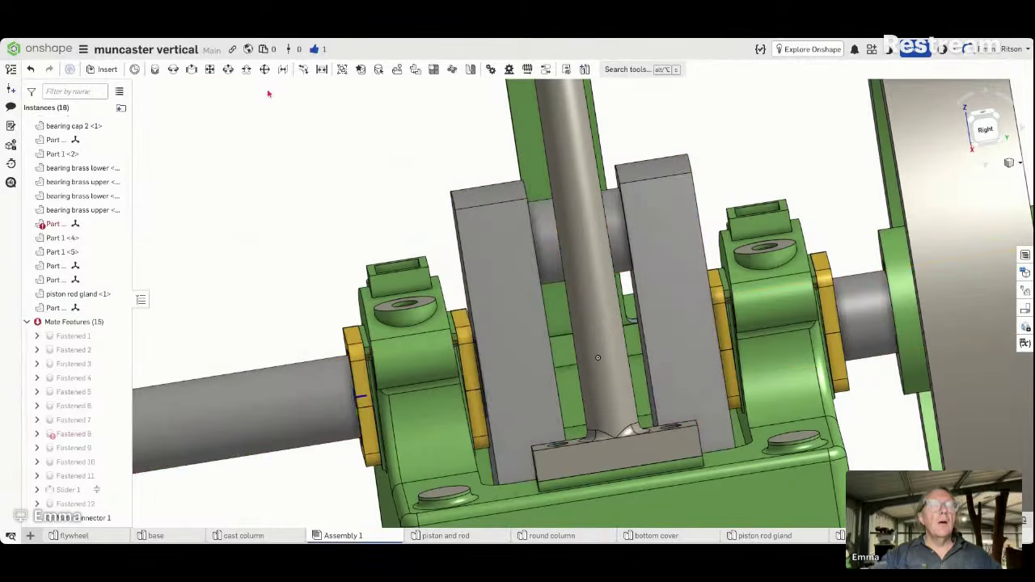
- Examine how the crankshaft's webs and journals sit between the two bearings and around the piston rod
mouse_move(259, 199)
right_mouse_down()
mouse_move(270, 185)
mouse_move(247, 202)
mouse_move(256, 194)
mouse_move(252, 210)
mouse_move(270, 202)
mouse_move(264, 113)
mouse_move(254, 200)
right_mouse_up()
scroll(566, 259, "down", 1)
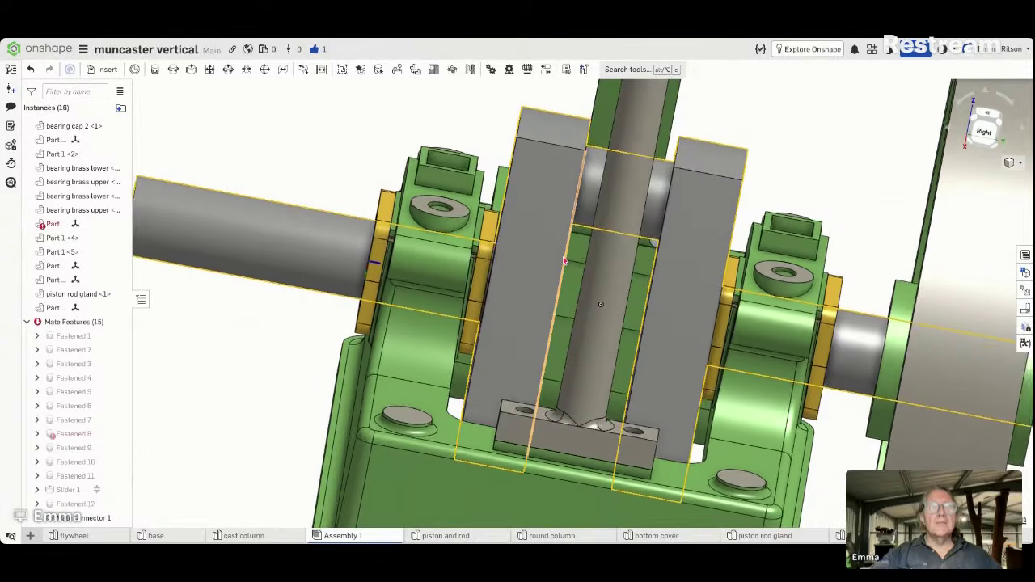
scroll(566, 259, "up", 3)
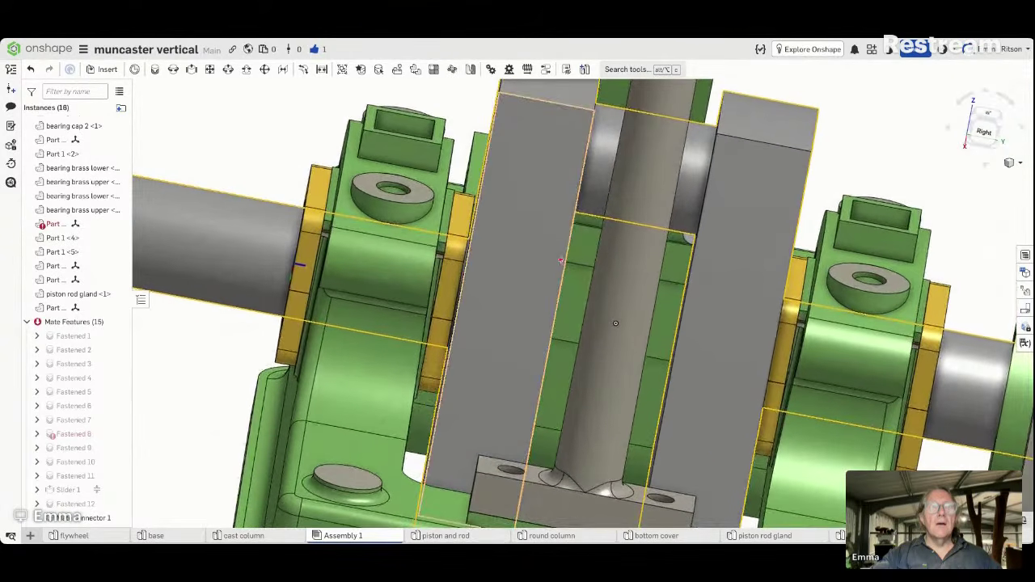
right_click_drag(525, 253, 520, 286)
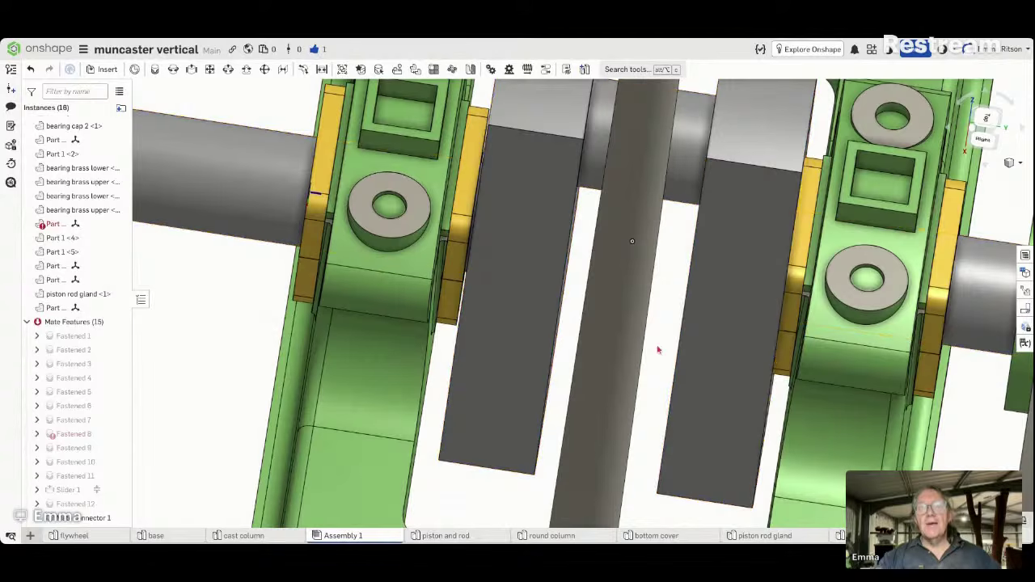
mouse_move(658, 350)
right_mouse_down()
mouse_move(670, 348)
mouse_move(661, 348)
right_mouse_up()
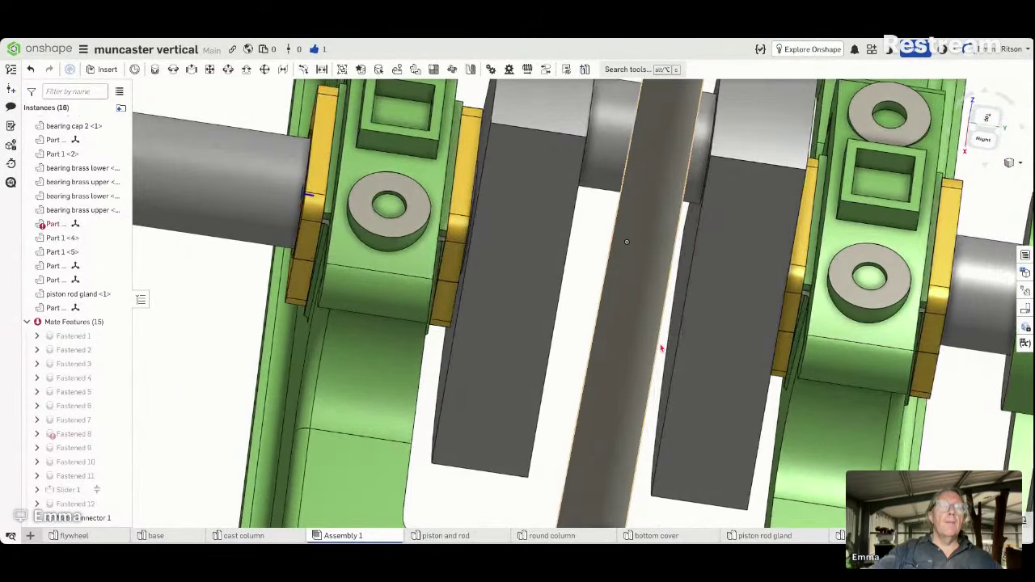
scroll(661, 348, "down", 1)
scroll(181, 271, "up", 1)
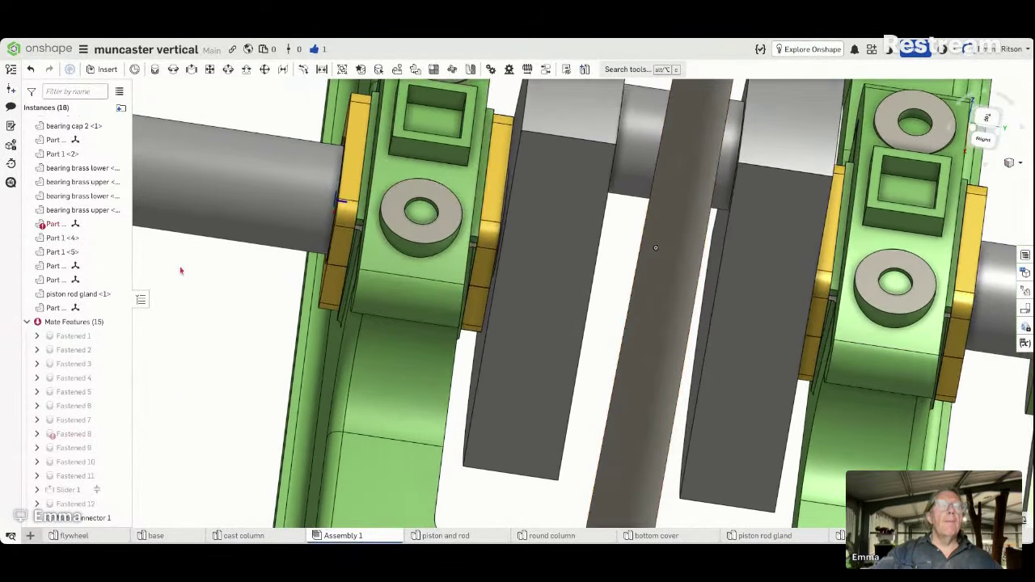
scroll(181, 271, "up", 2)
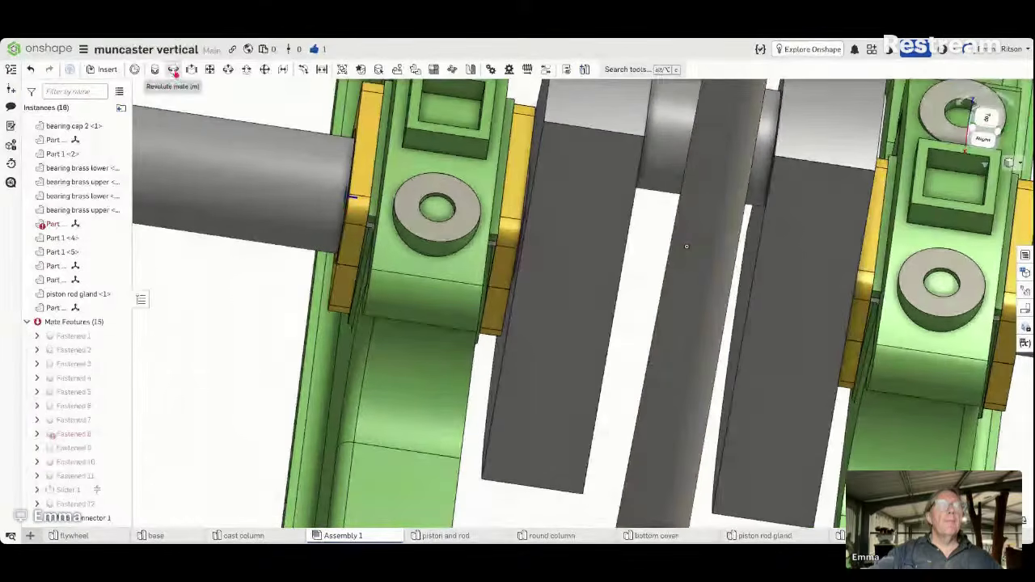
- Start a revolute mate and pick the inner face of the crankshaft's web as its first mate connector
left_click(175, 73)
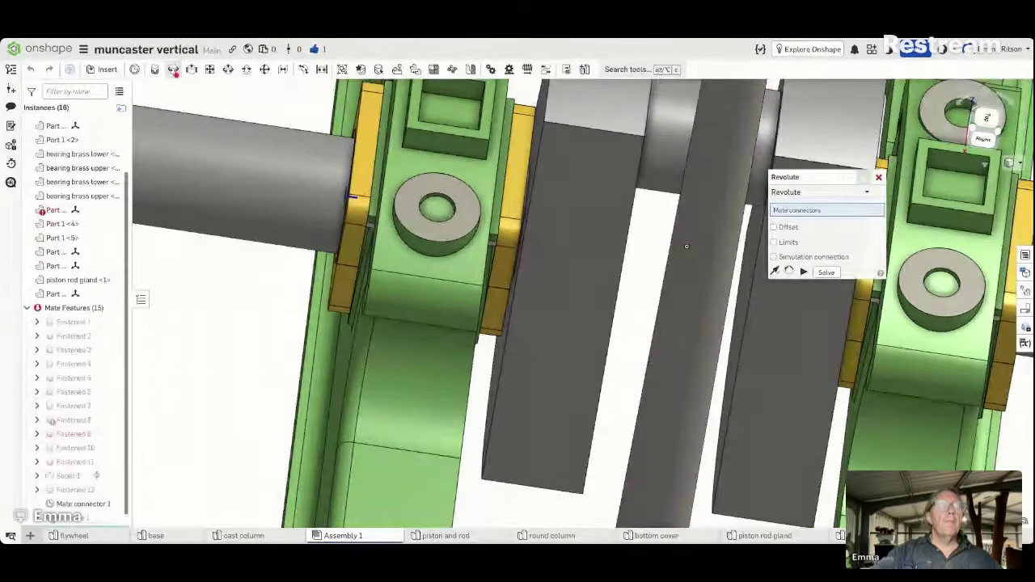
left_click(262, 186)
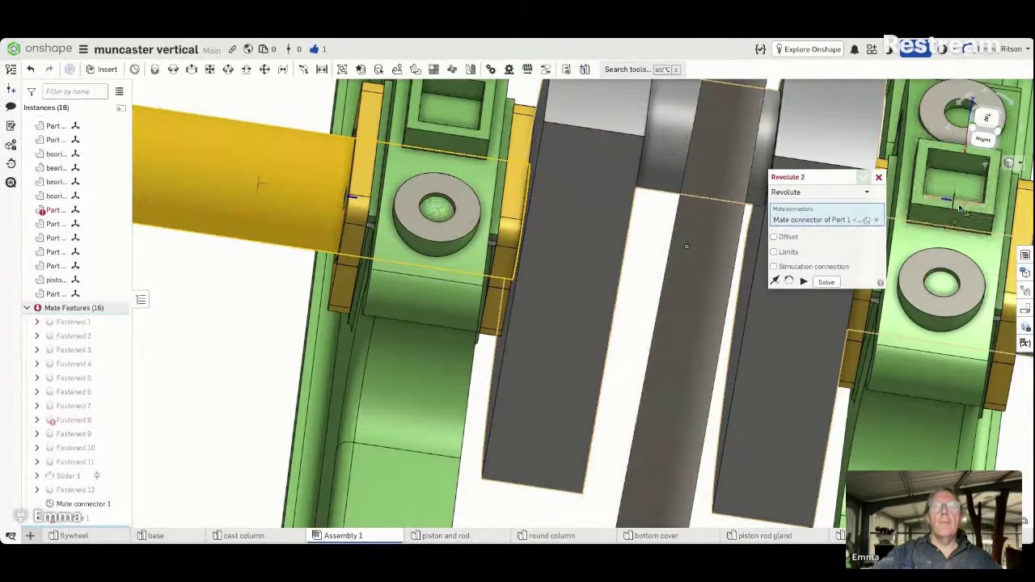
left_click(259, 183)
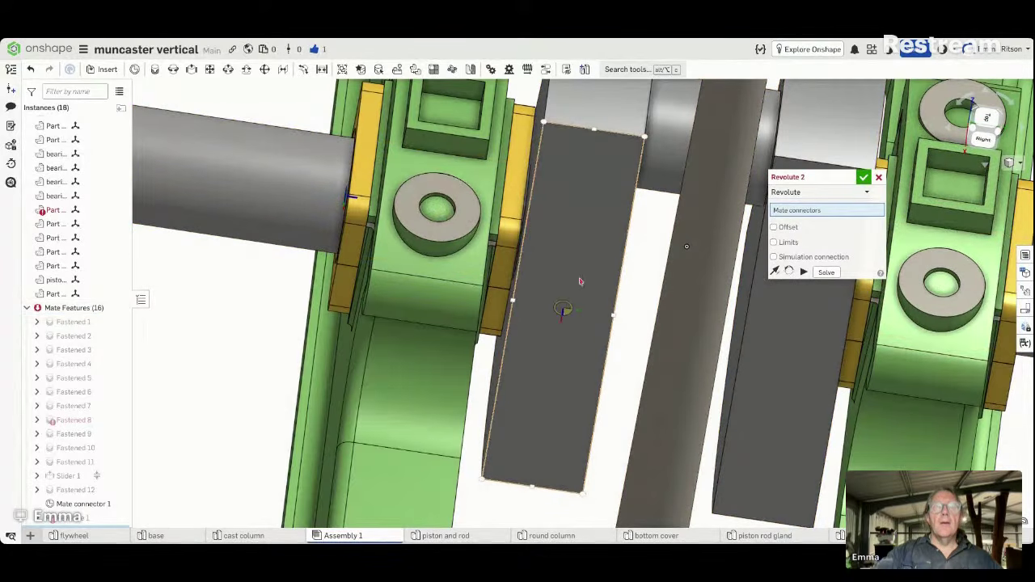
right_click_drag(622, 276, 673, 278)
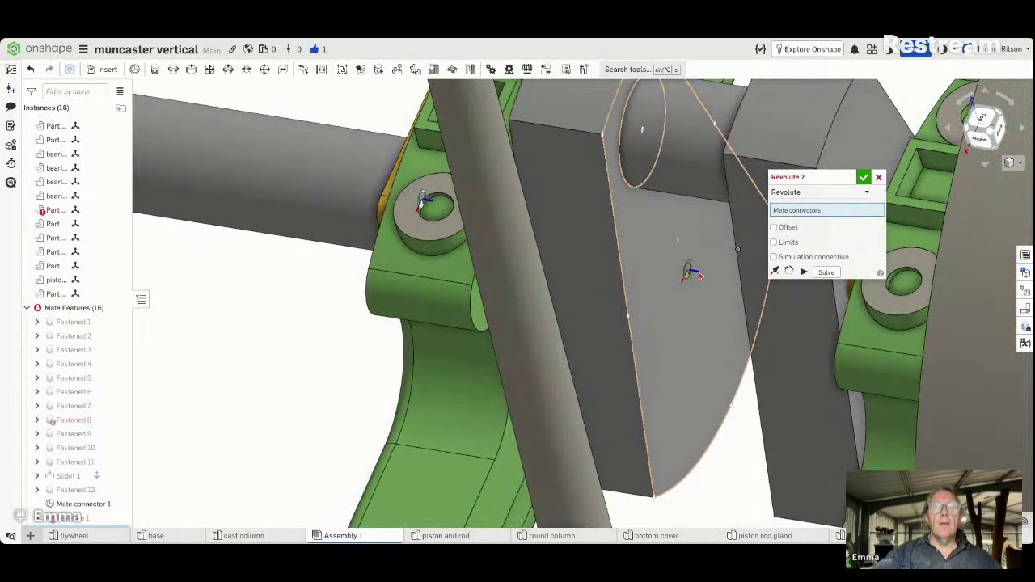
left_click(690, 276)
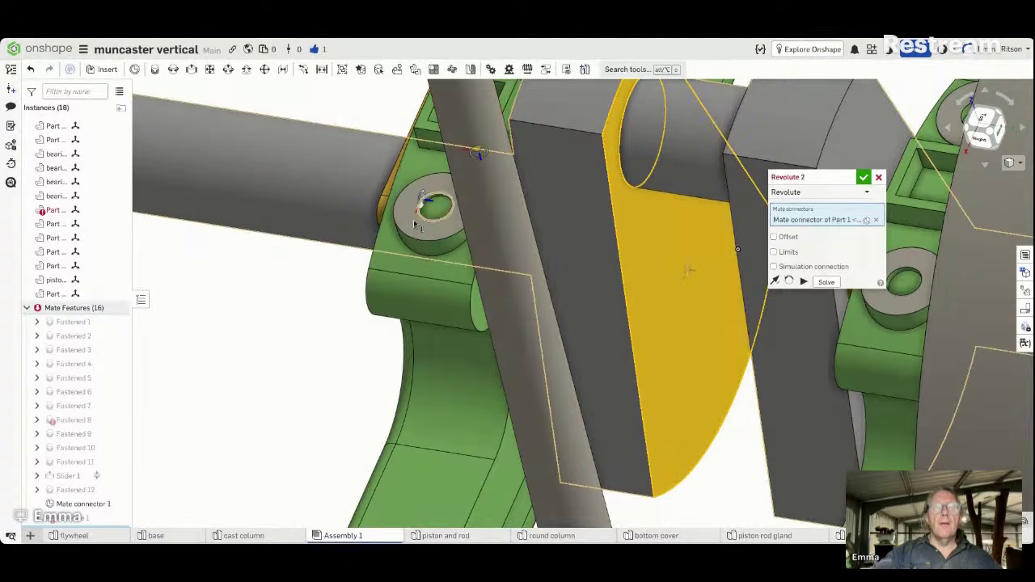
right_click_drag(308, 271, 328, 276)
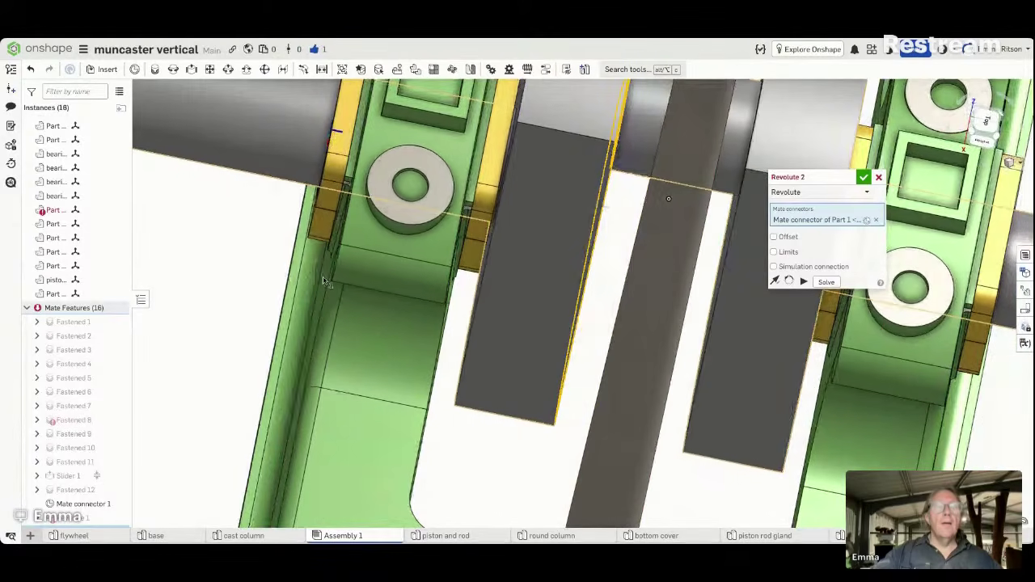
- Use Mate connector 1 on the bearing brass as the revolute mate's second connector and check where the crankshaft sits
left_click(866, 220)
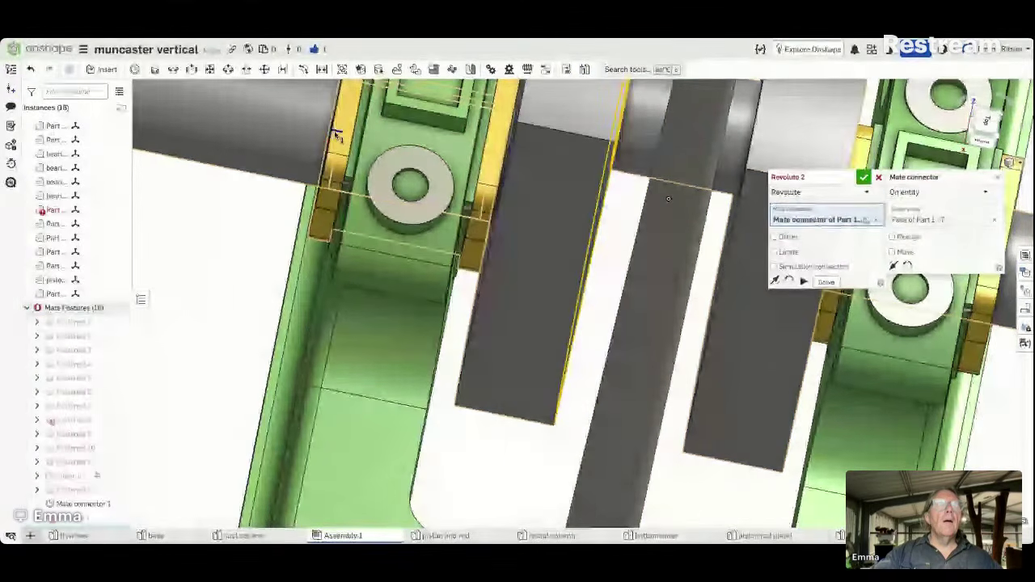
mouse_move(252, 186)
right_mouse_down()
mouse_move(241, 218)
mouse_move(264, 190)
right_mouse_up()
left_click(317, 109)
right_click_drag(538, 333, 544, 275)
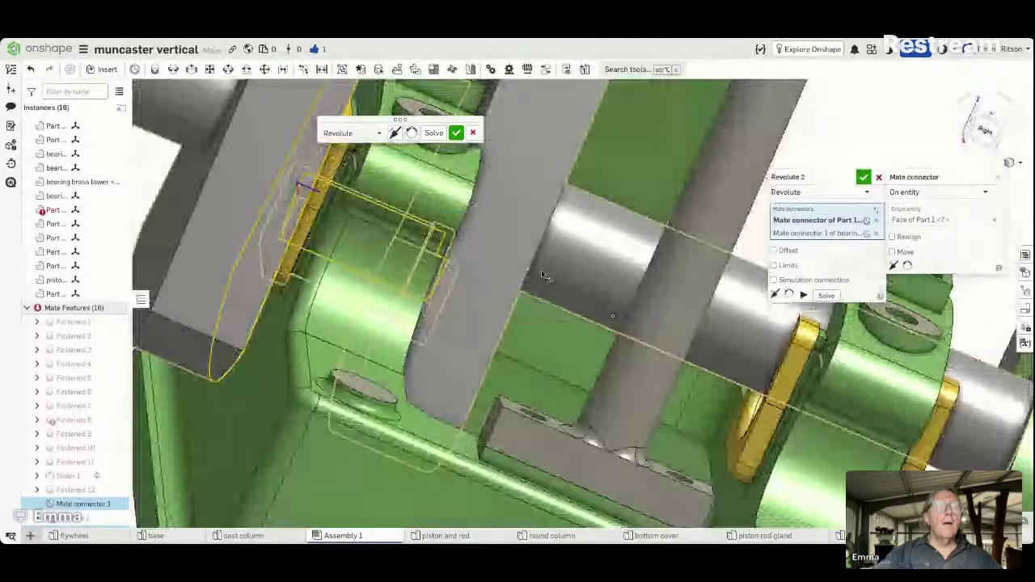
right_click_drag(544, 276, 549, 266)
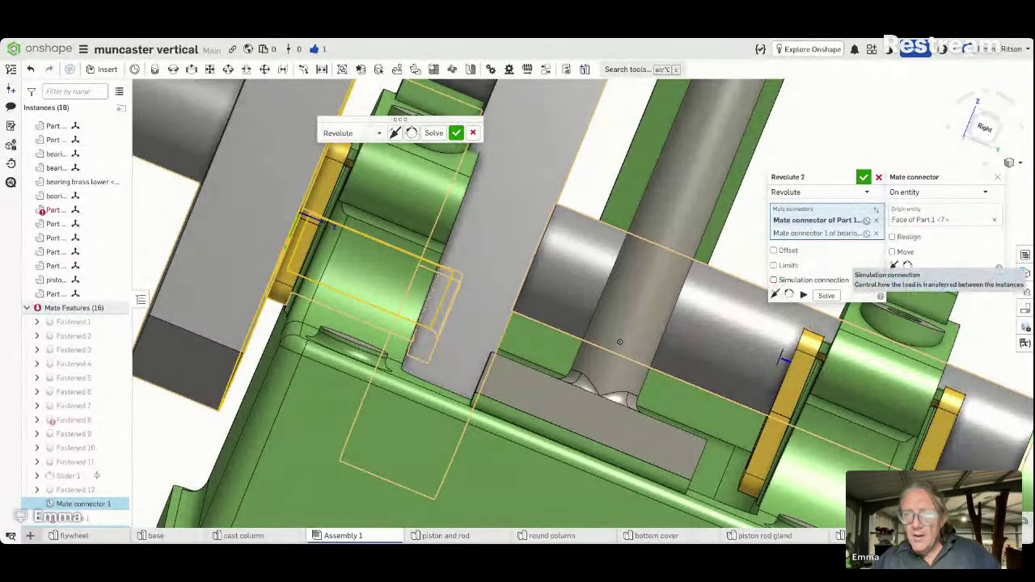
left_click(773, 279)
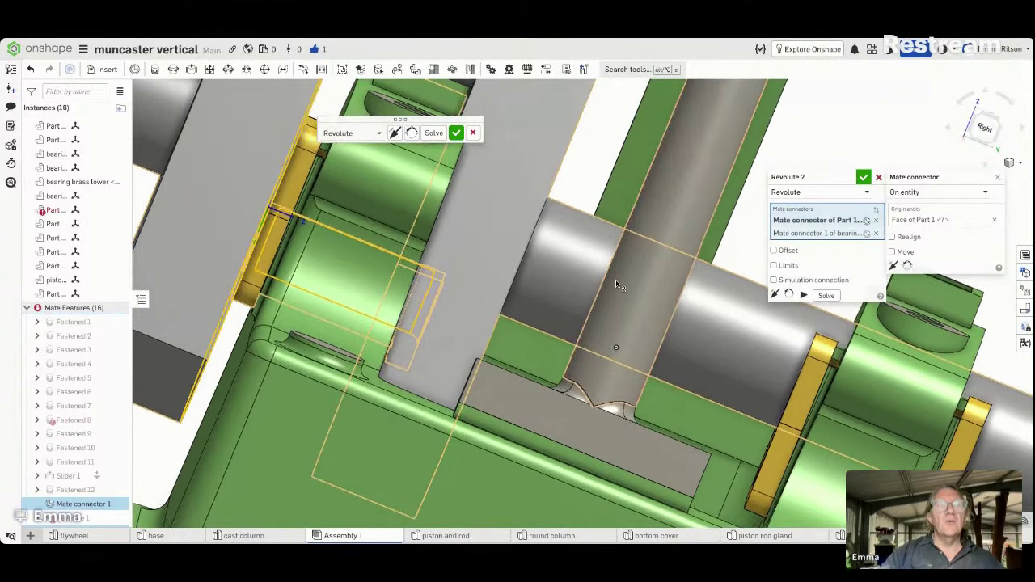
scroll(616, 283, "down", 3)
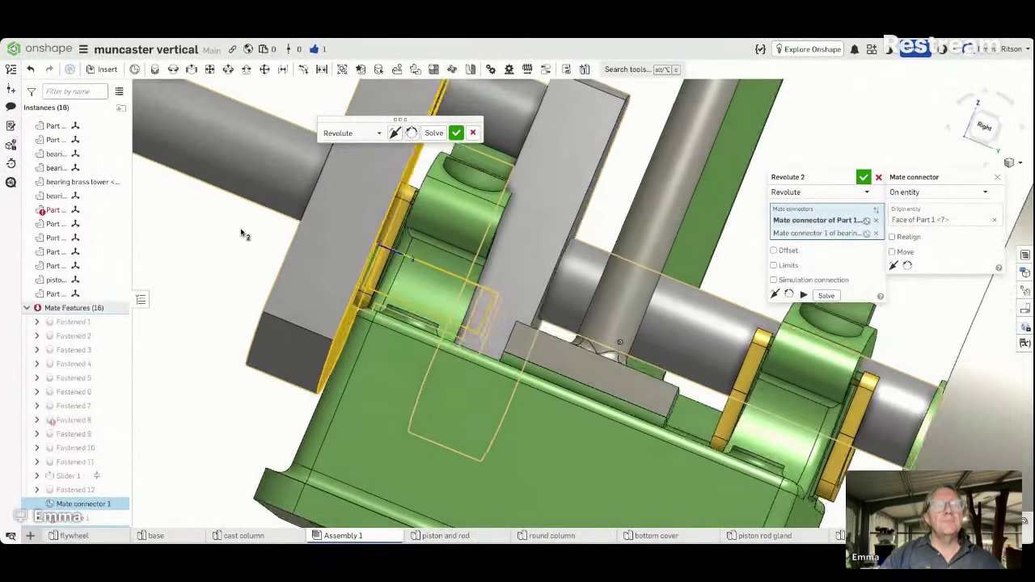
right_click_drag(241, 233, 248, 233)
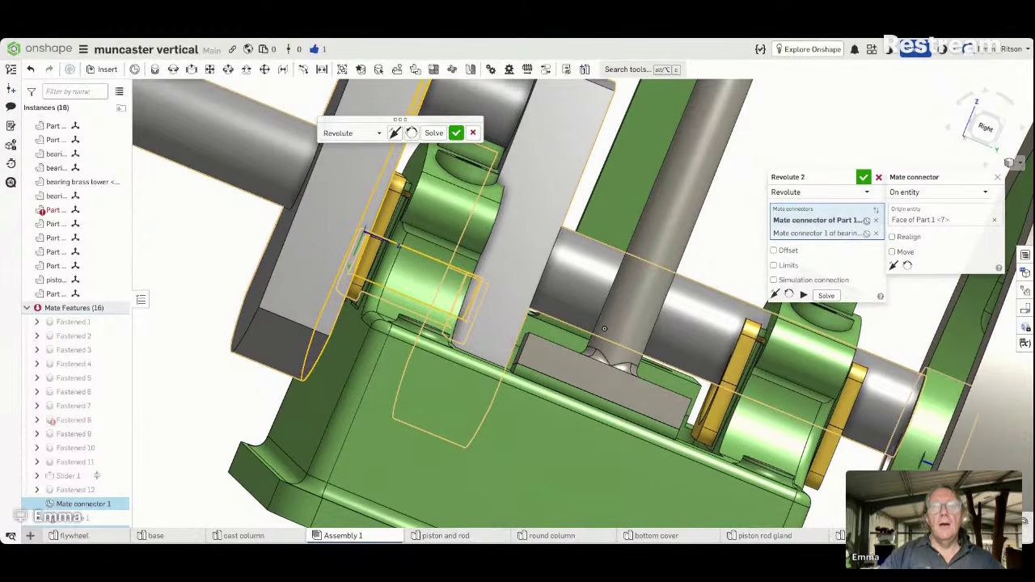
- In the crankshaft part studio, measure the thickness of a crank web along its end edge
left_click(877, 536)
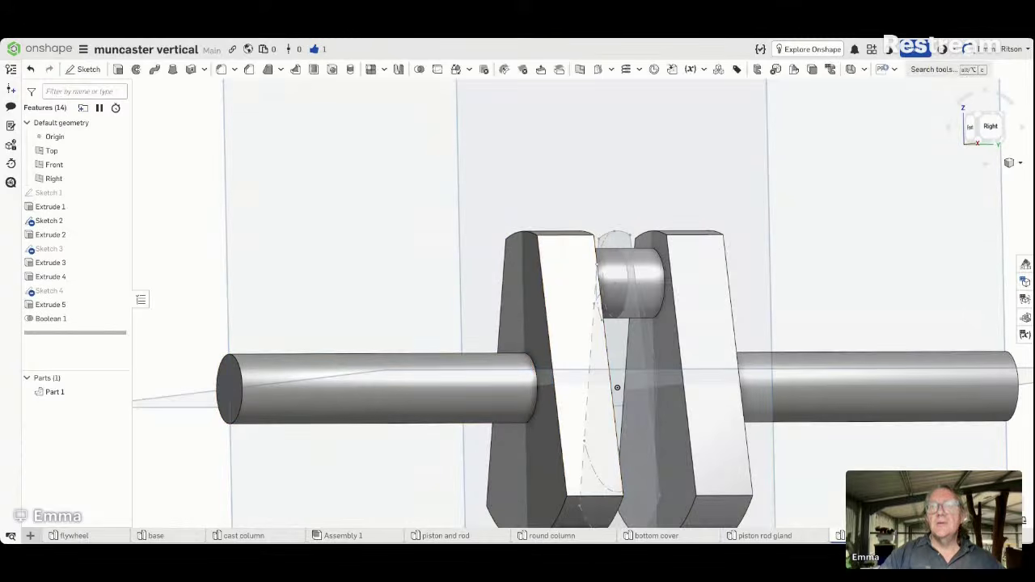
left_click(1006, 520)
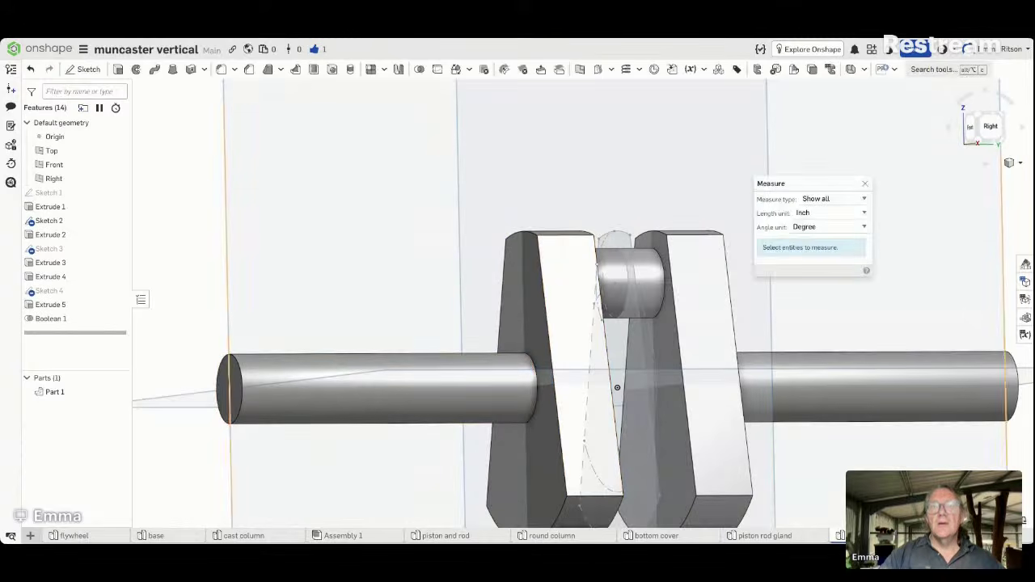
left_click(713, 501)
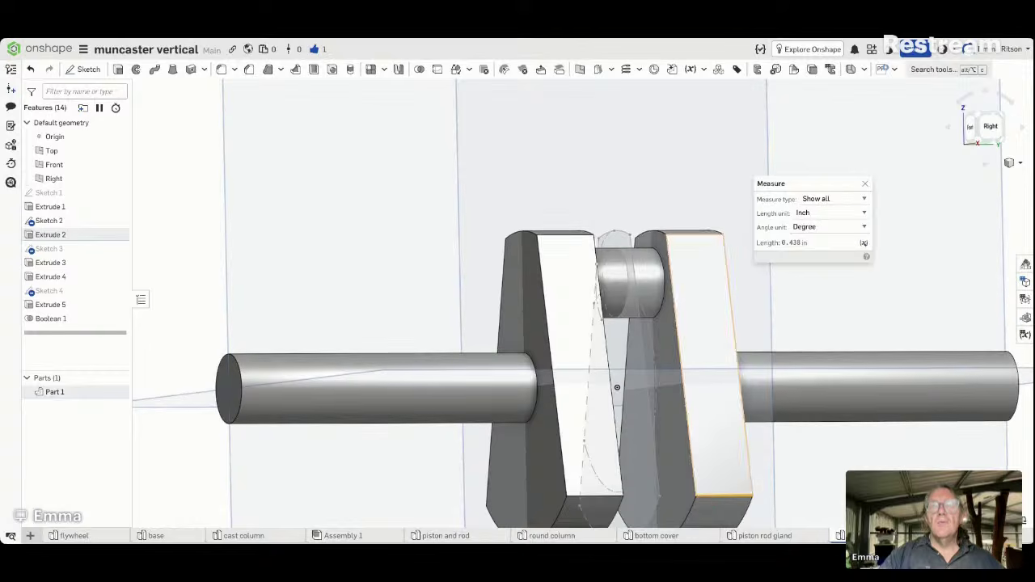
- Return to Assembly 1, reopen the Revolute 2 mate for editing and enable its offset
mouse_move(679, 538)
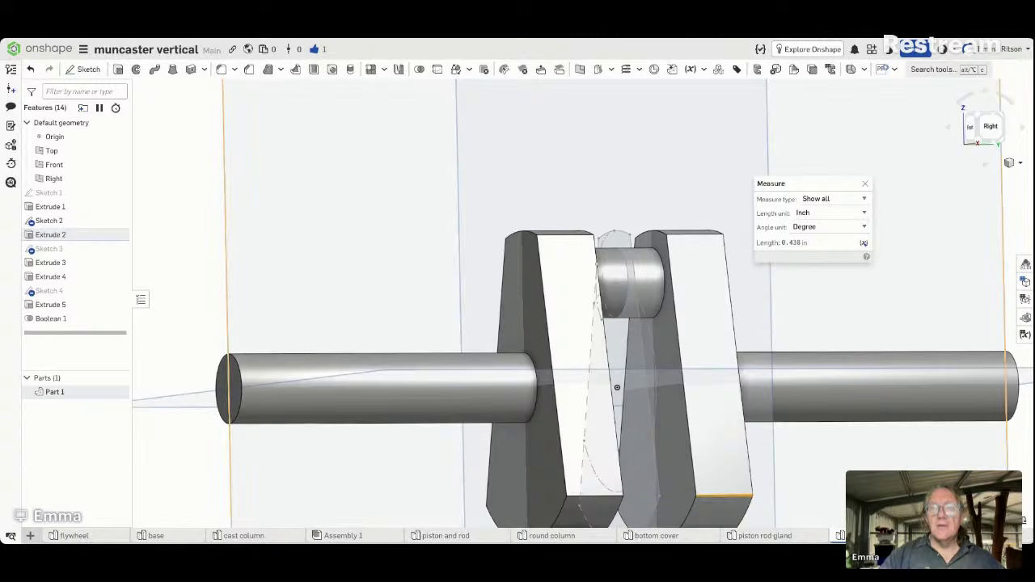
left_click(356, 535)
scroll(586, 407, "up", 1)
scroll(585, 407, "down", 3)
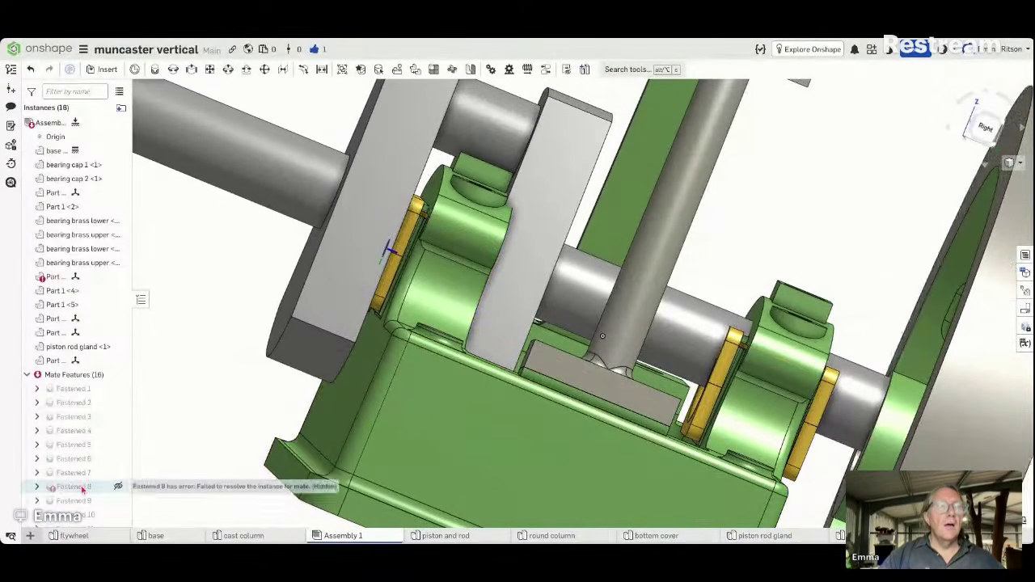
scroll(83, 489, "down", 1)
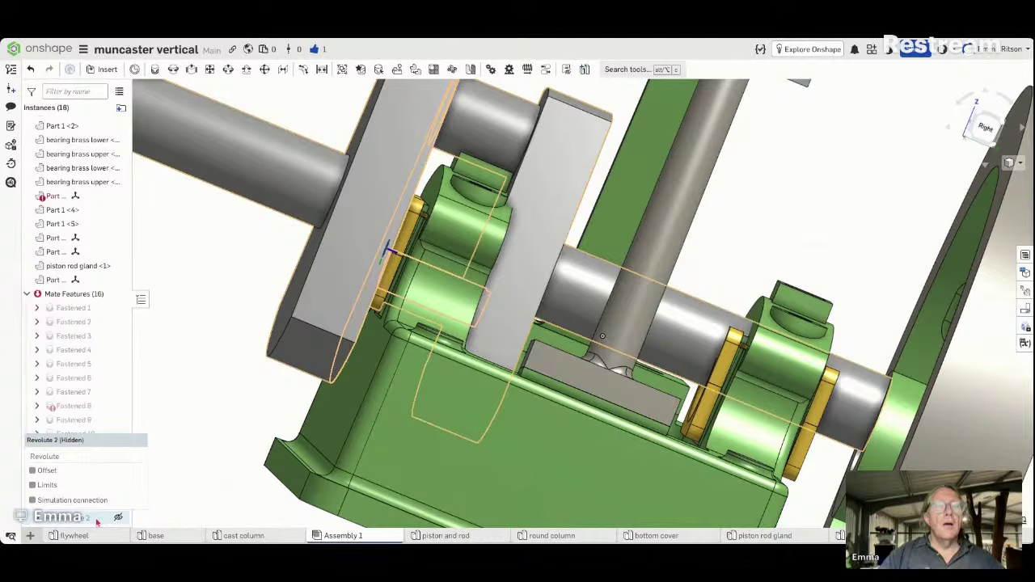
right_click(97, 523)
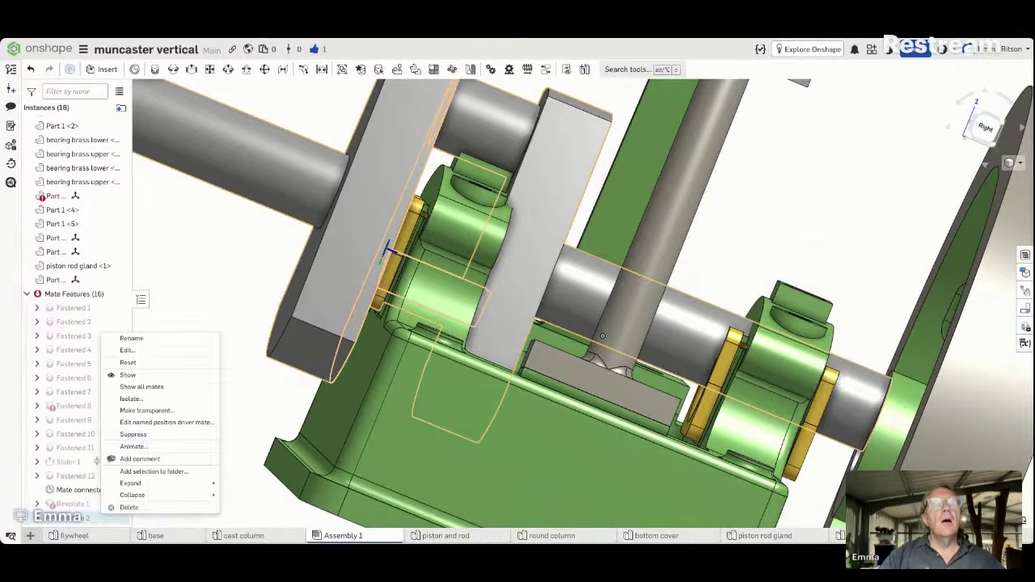
left_click(127, 350)
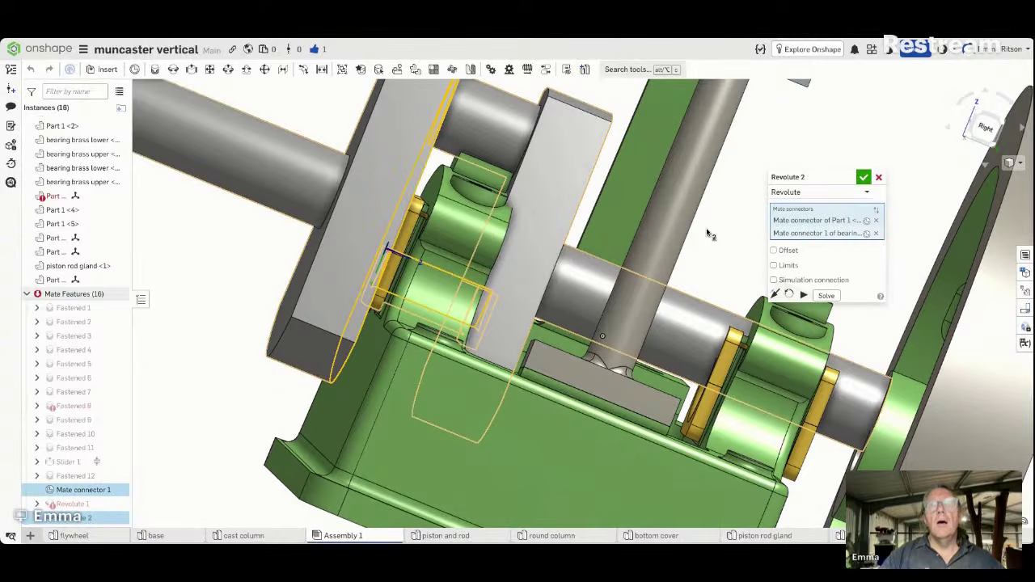
left_click(775, 250)
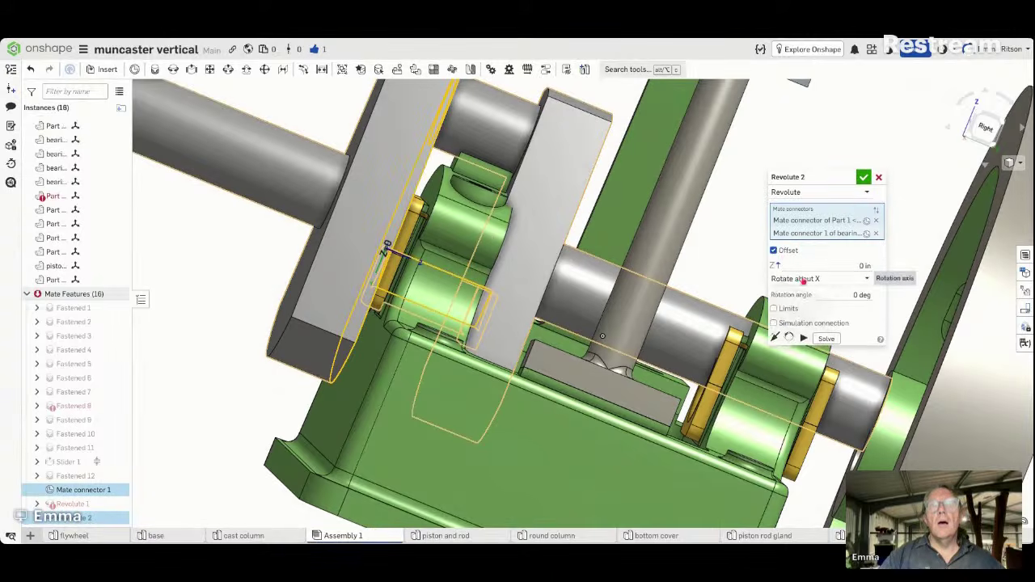
- Try Z offsets of 0.438 in, 1 in and 1.125 in for the crankshaft's revolute mate
left_click(811, 264)
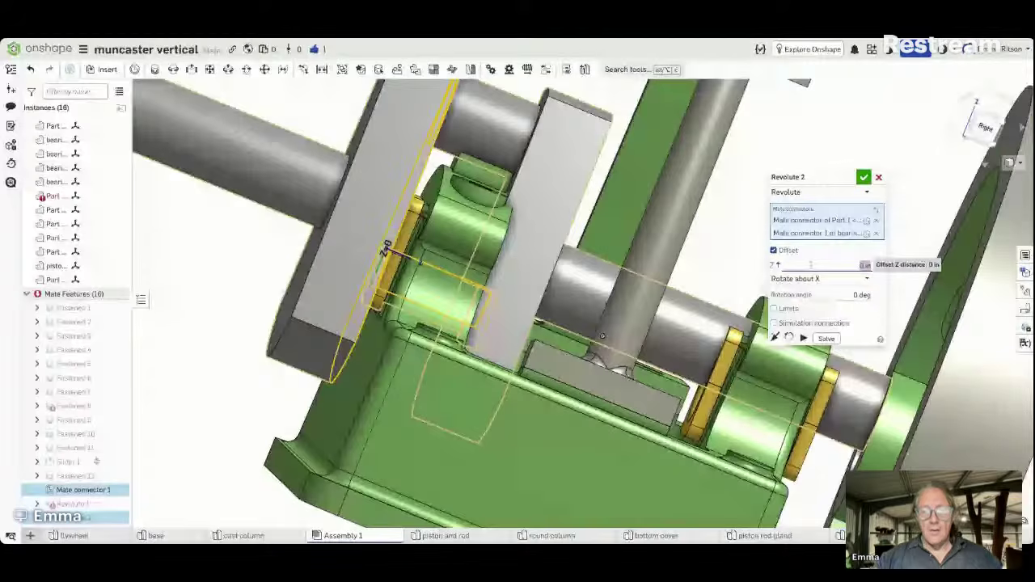
type(".43")
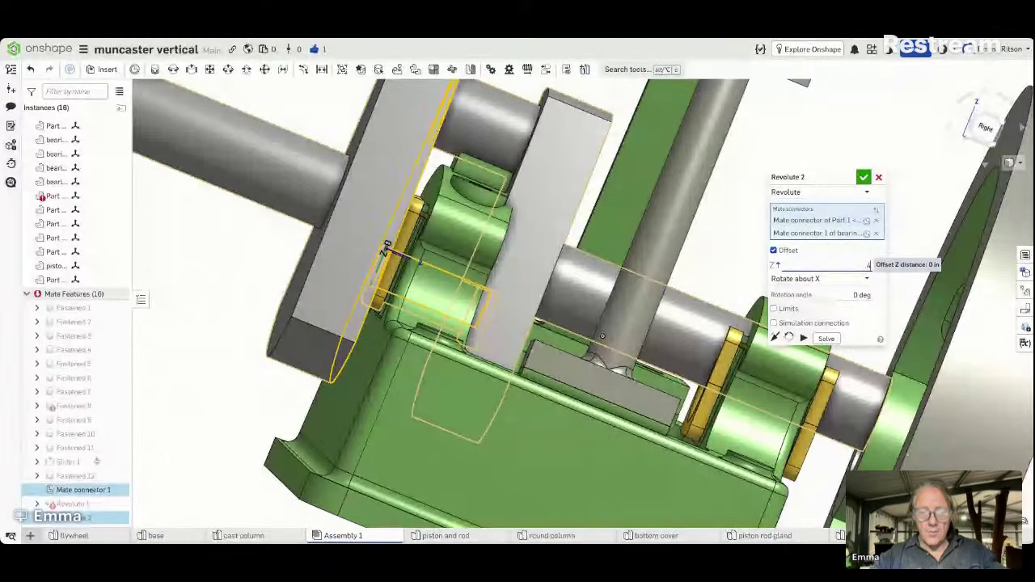
type("8")
key("Return")
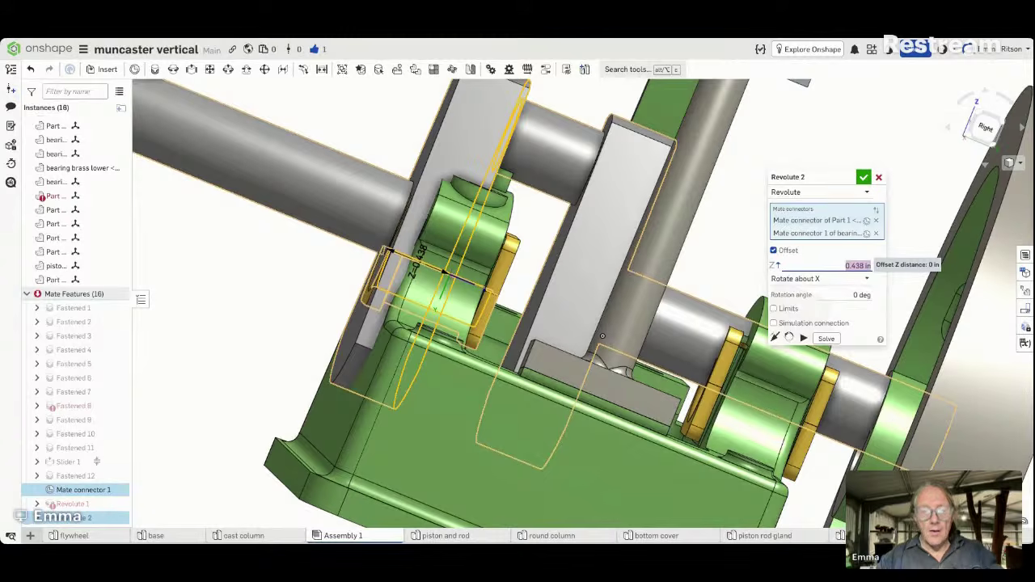
type("1")
key("Return")
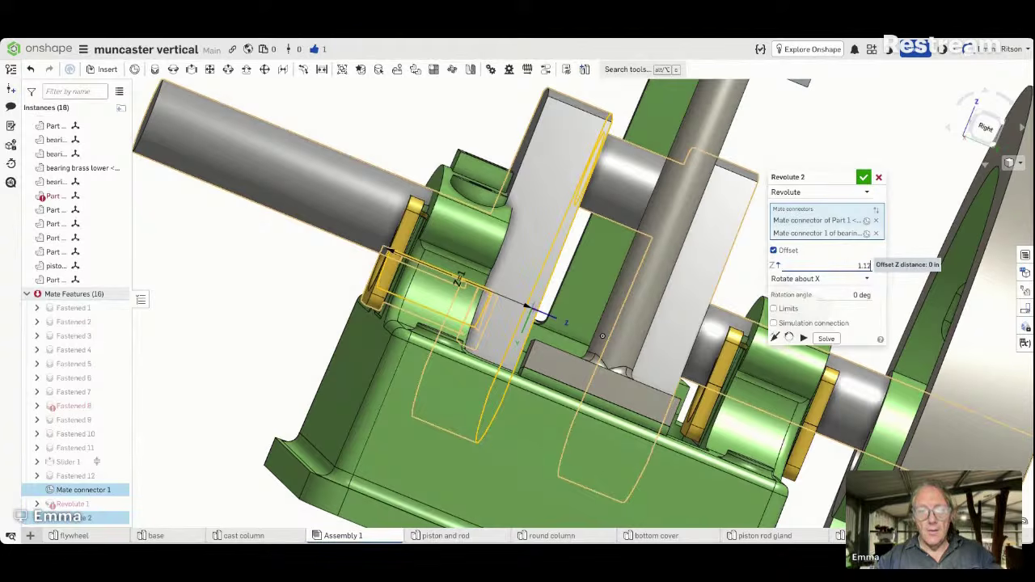
key("Return")
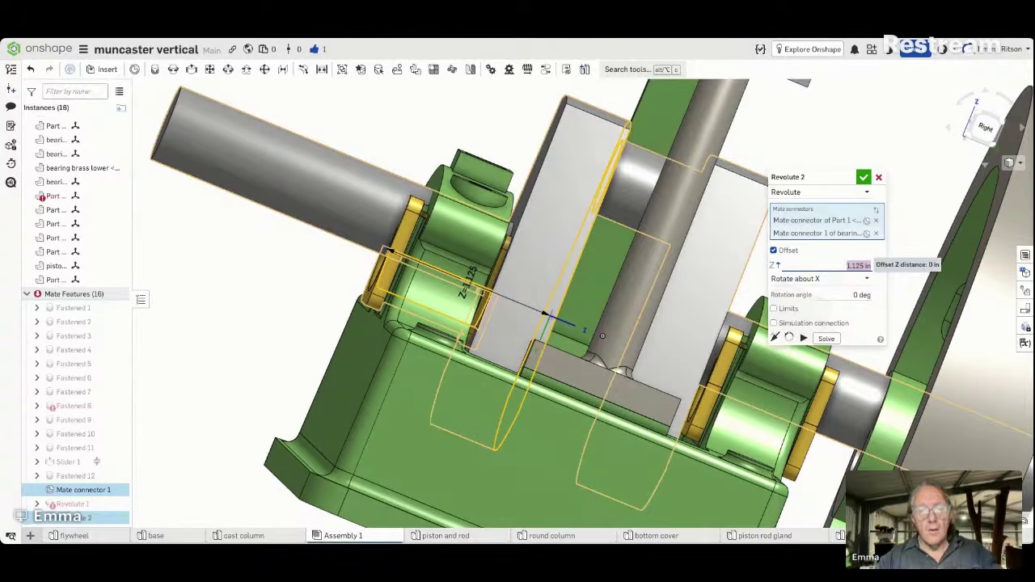
- Try Z offsets of 1.1875 in, 0.6875 in and 2.0875 in, comparing the web positions between the bearings
type("1")
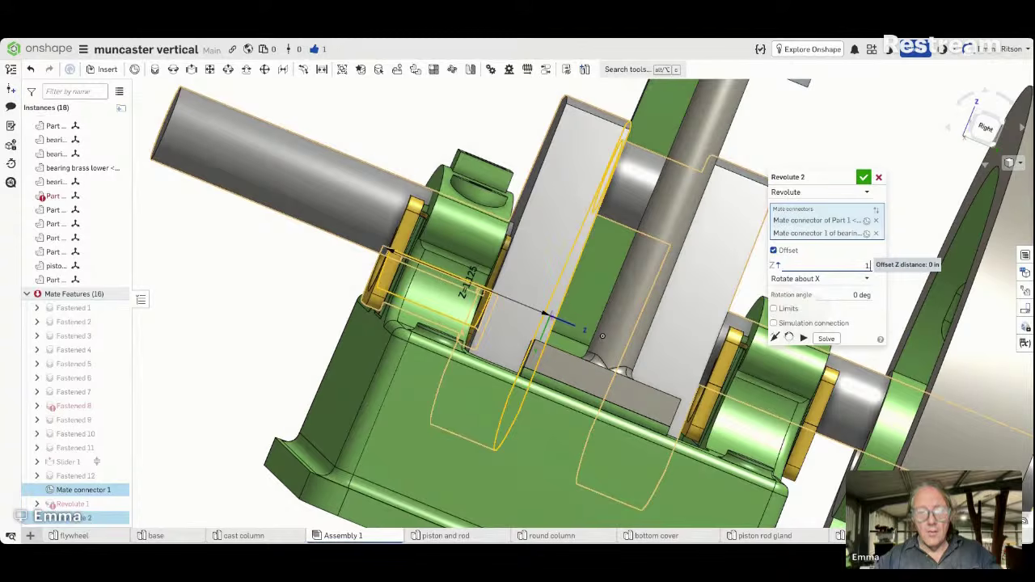
type(".1875")
key("Return")
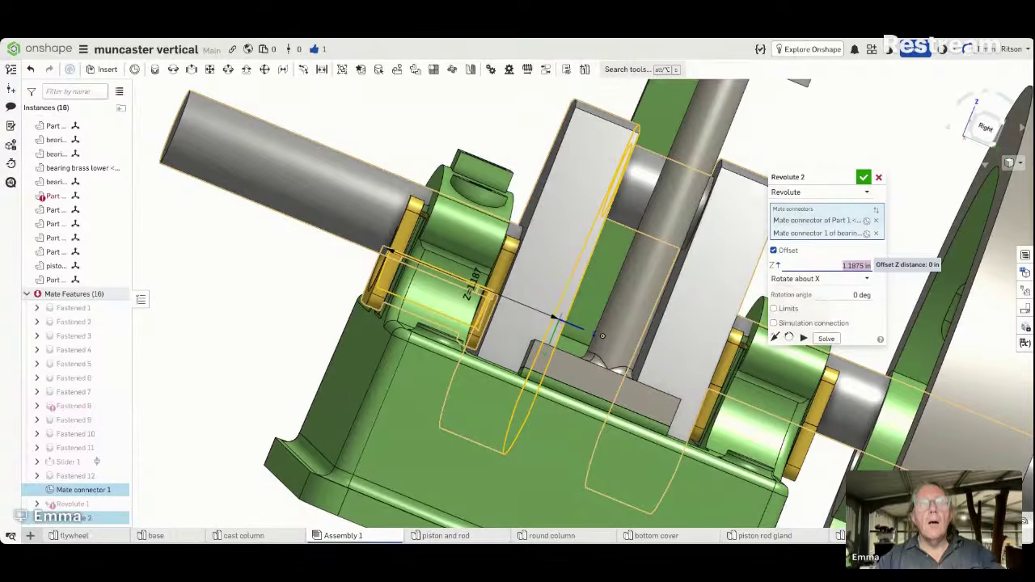
type("0.6875")
key("Return")
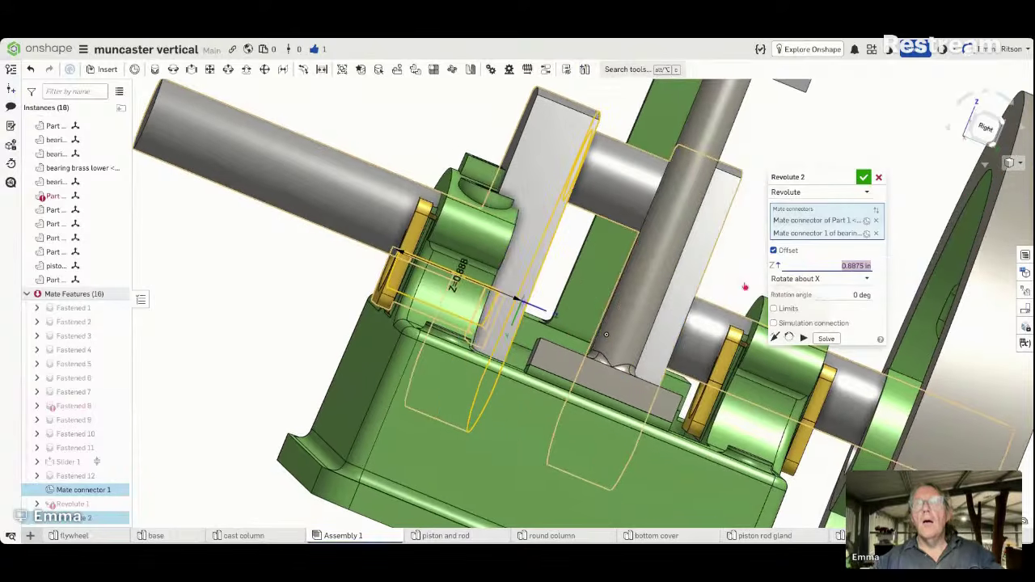
left_click(985, 127)
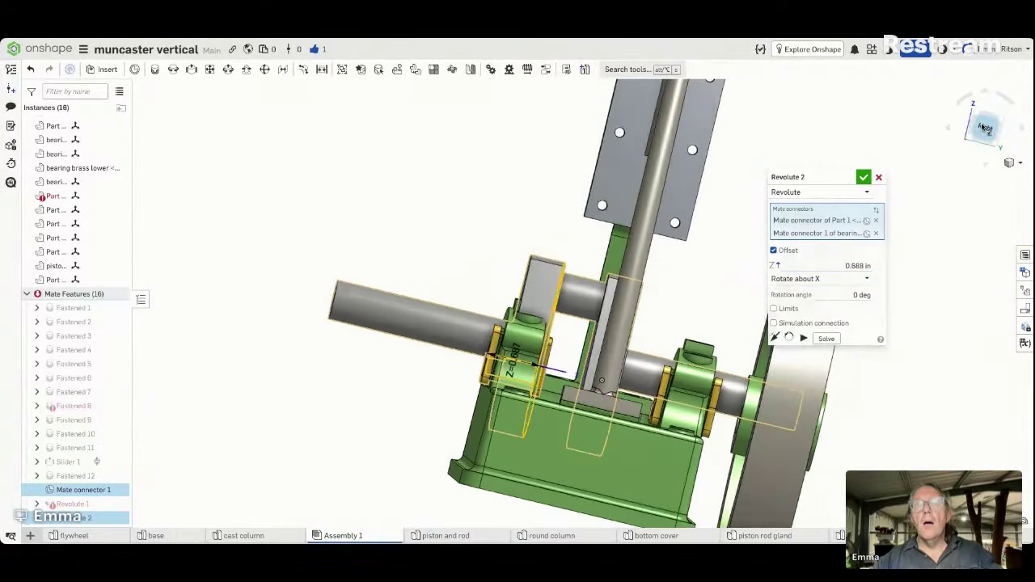
left_click(829, 265)
type("2.0875")
key("Return")
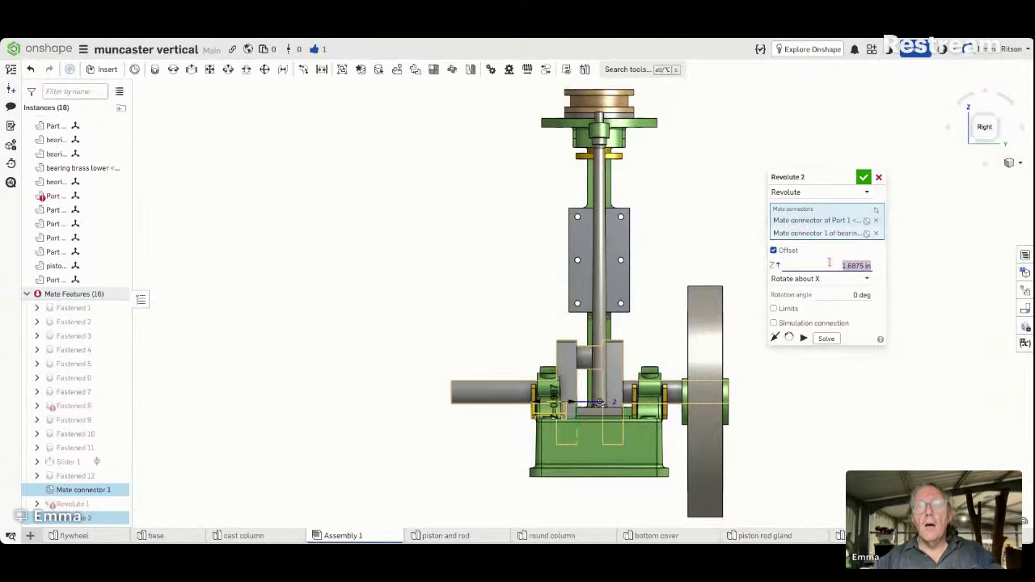
- Set the revolute mate's Z offset to 1.1875 in, accept the mate and check the crankshaft's centring between the bearings
type("1")
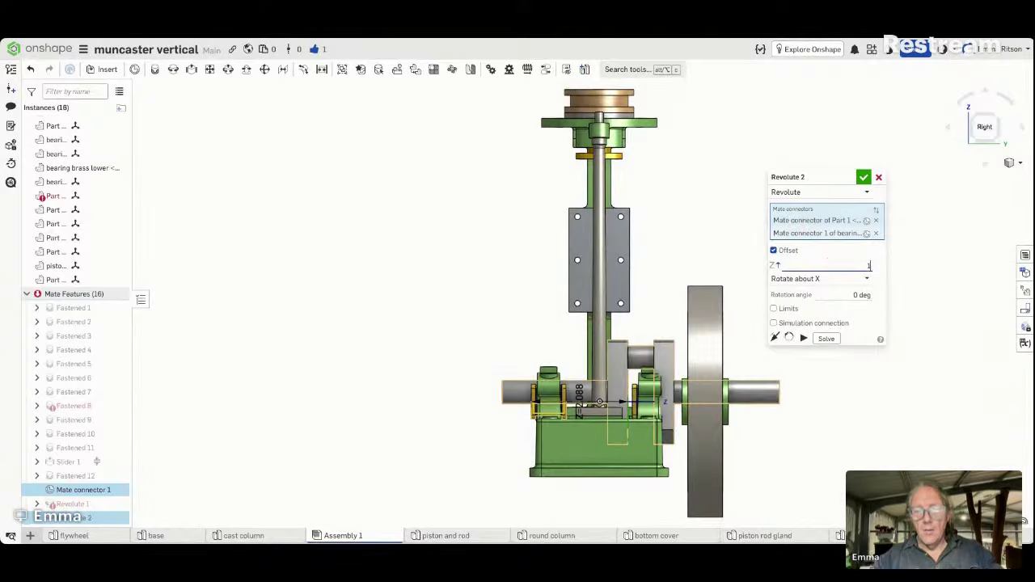
type(".1875")
key("Return")
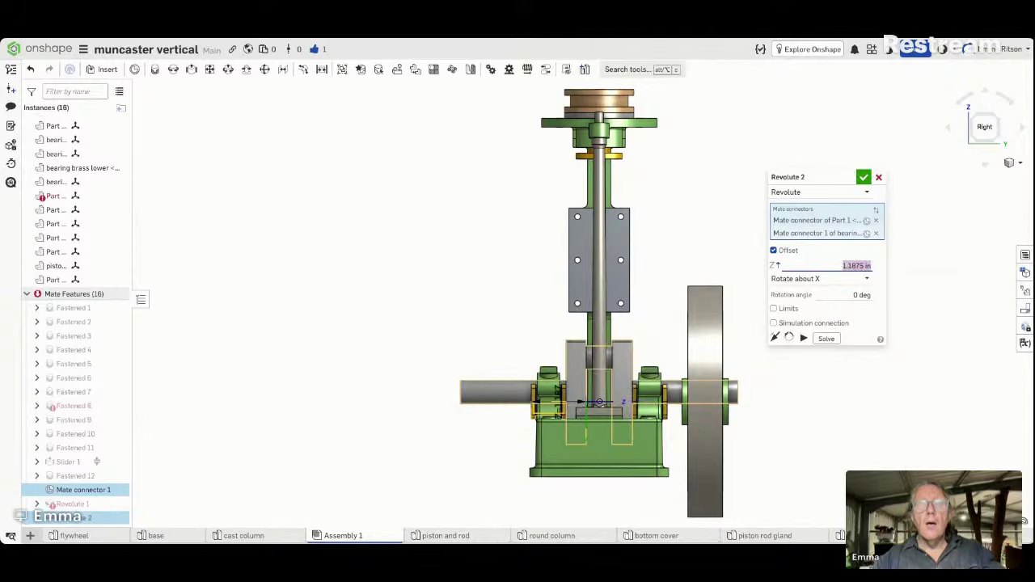
left_click(866, 181)
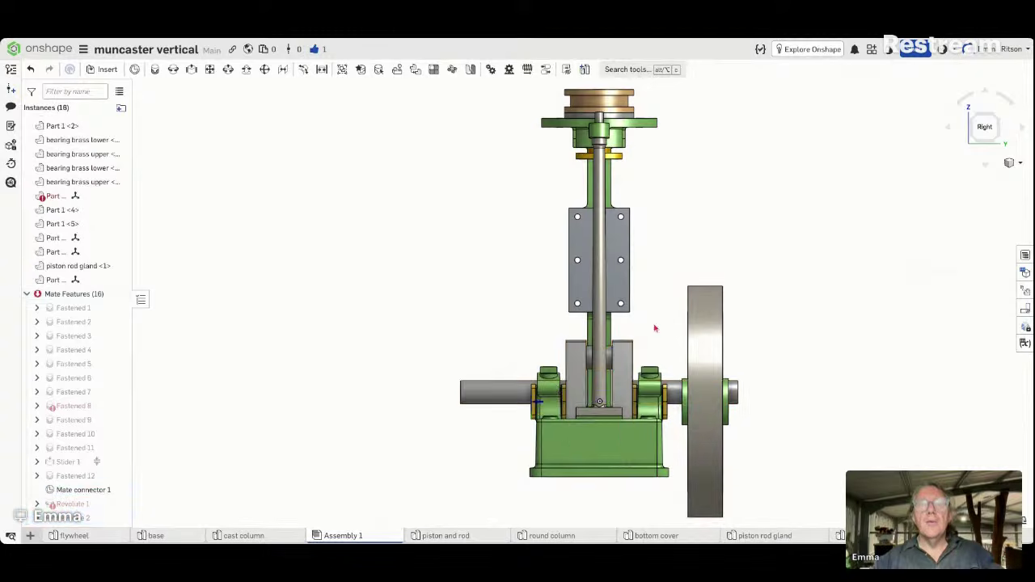
scroll(655, 328, "up", 2)
scroll(655, 328, "up", 2)
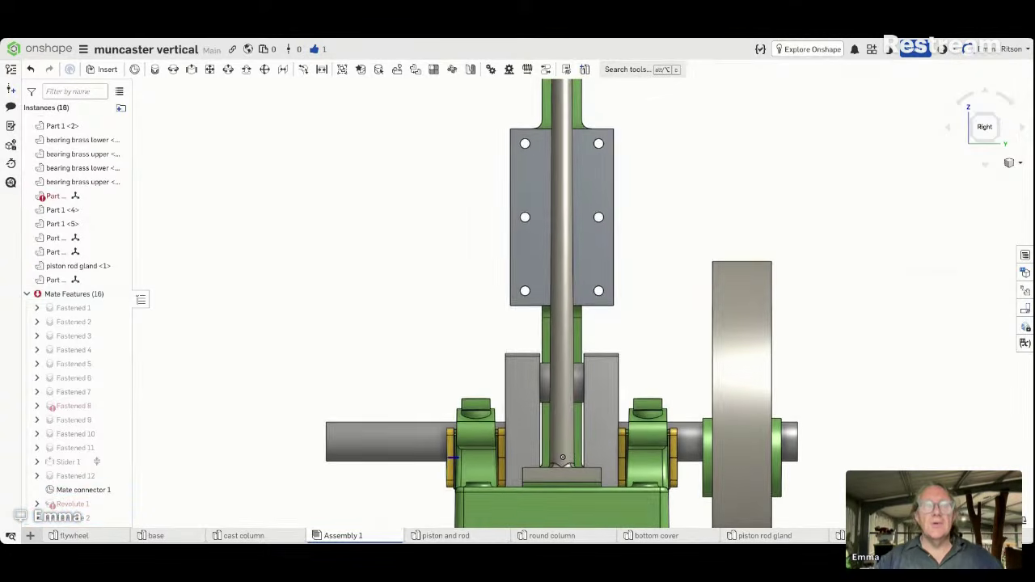
- Edit the Revolute 2 mate, replace the crankshaft's mate connector with one on the inner web face, and accept
right_click_drag(655, 327, 661, 298)
right_click_drag(661, 246, 668, 393)
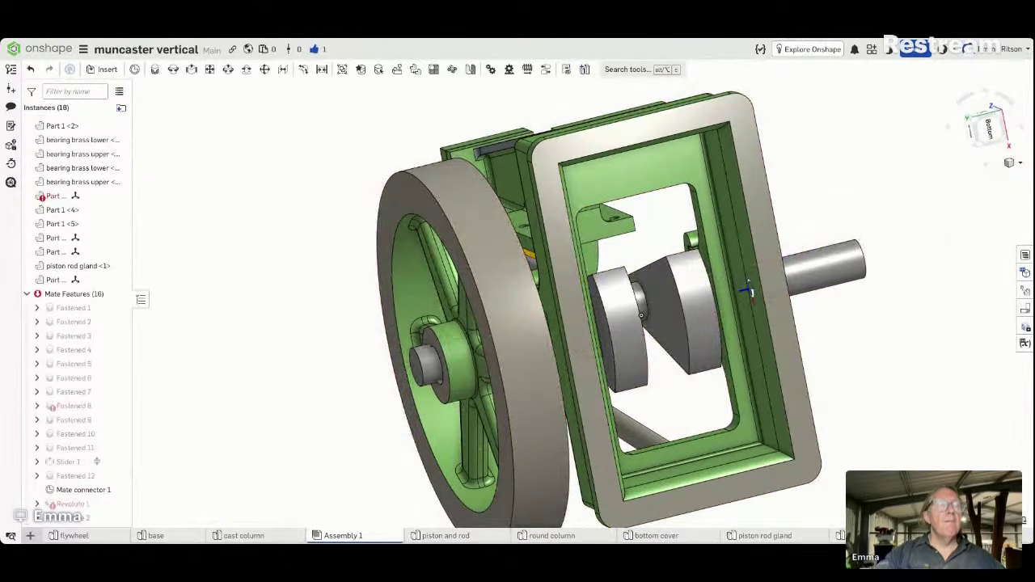
right_click(72, 505)
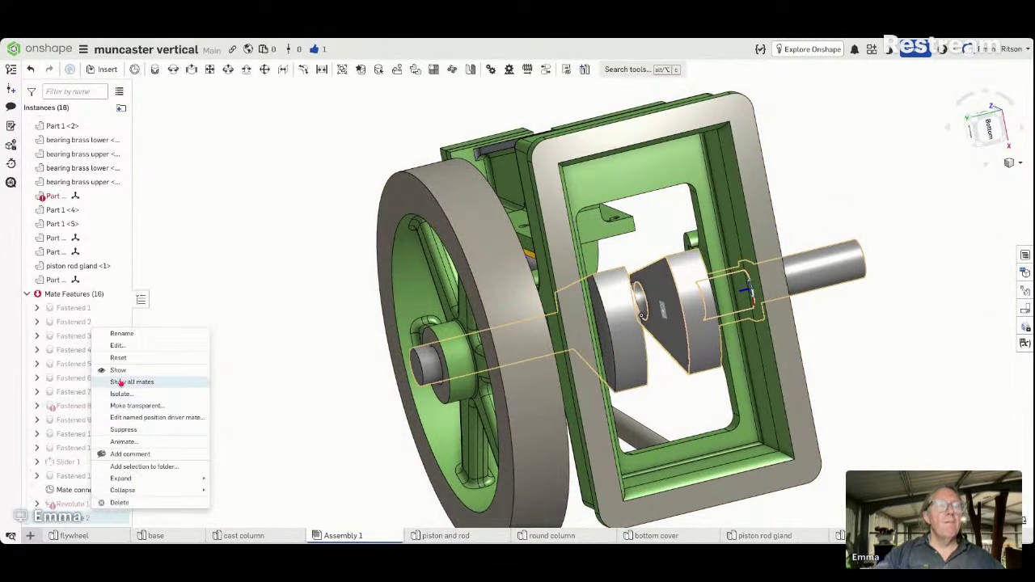
left_click(118, 346)
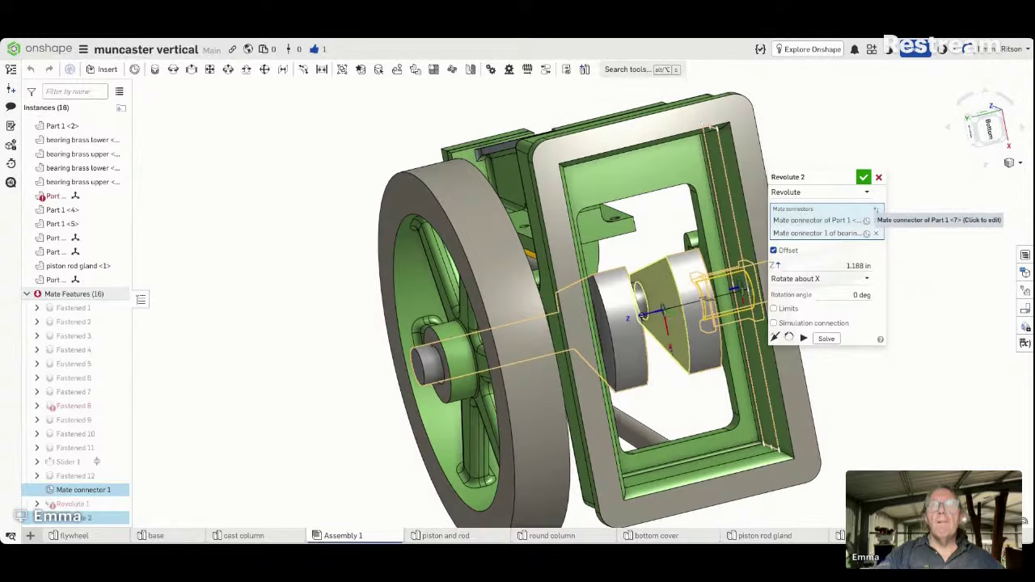
left_click(869, 220)
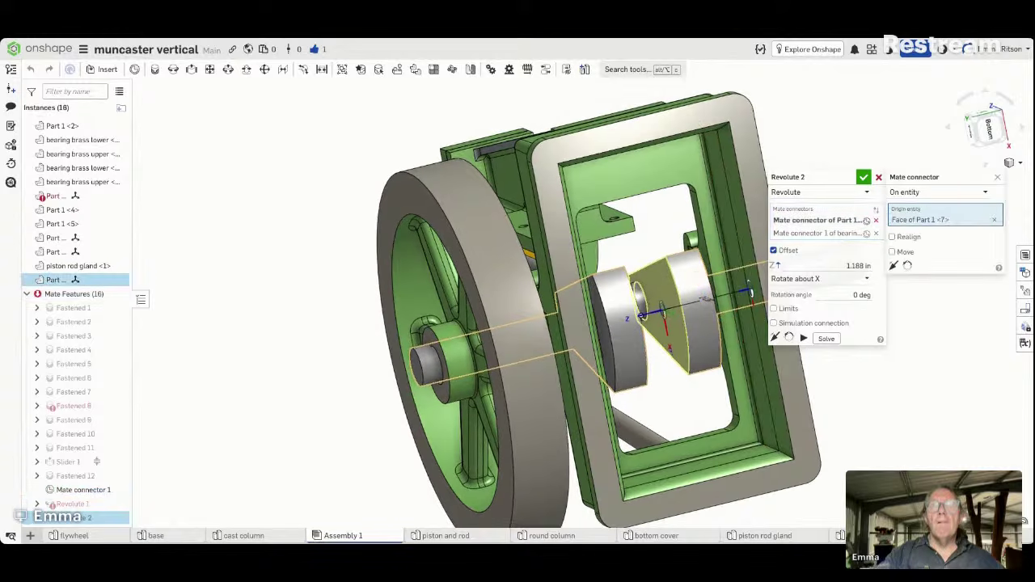
left_click(877, 221)
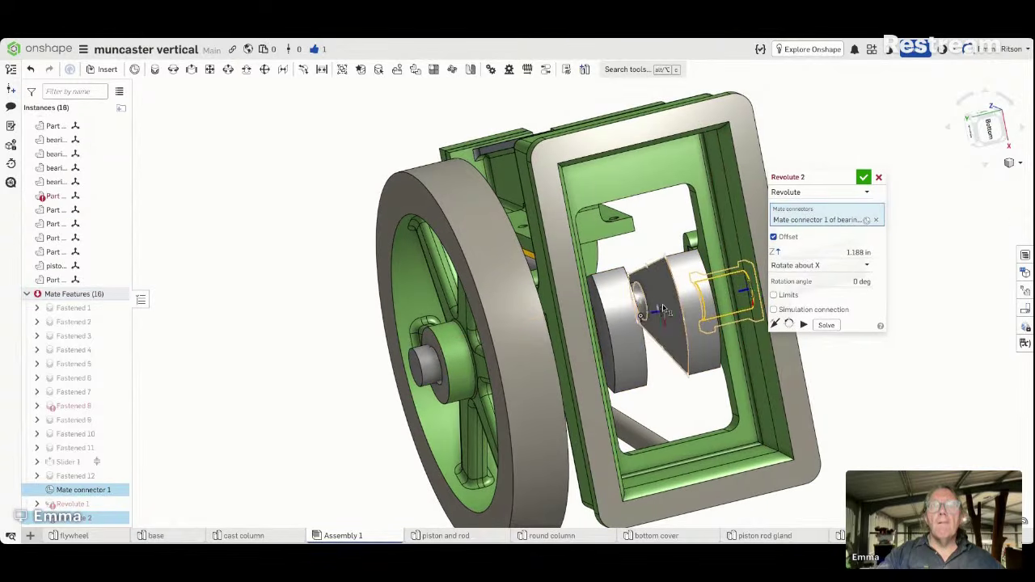
scroll(660, 315, "up", 5)
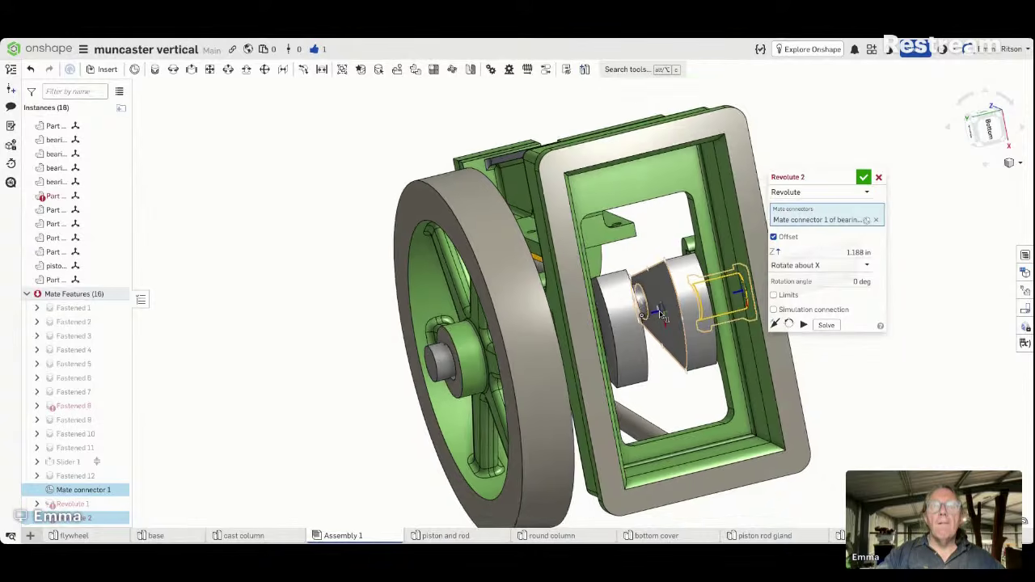
scroll(661, 314, "up", 5)
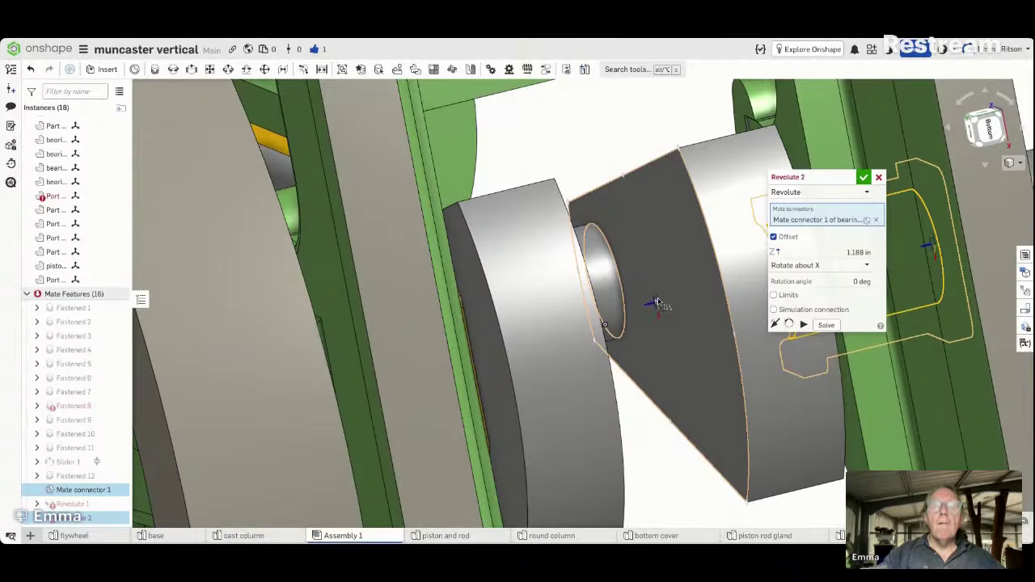
left_click(657, 304)
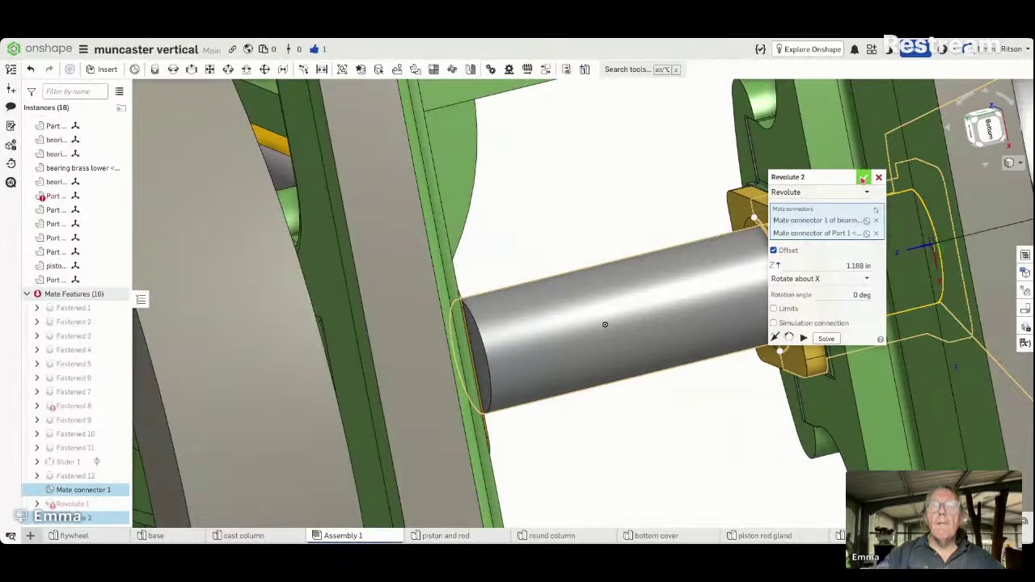
left_click(863, 179)
- Reopen the Revolute 2 mate, set its Z offset to -1.1875 in and accept it
right_click_drag(731, 356, 697, 385)
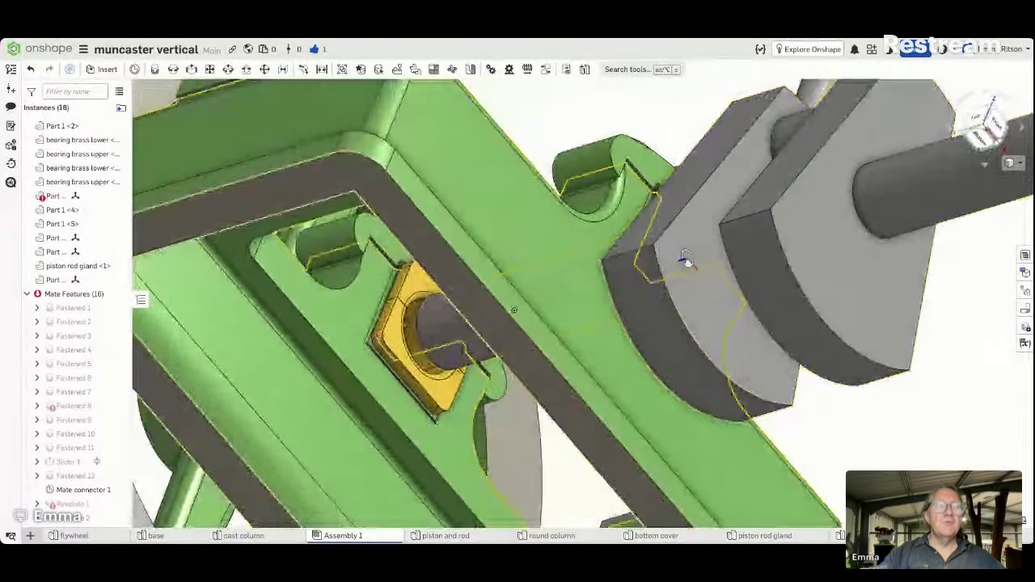
right_click(81, 335)
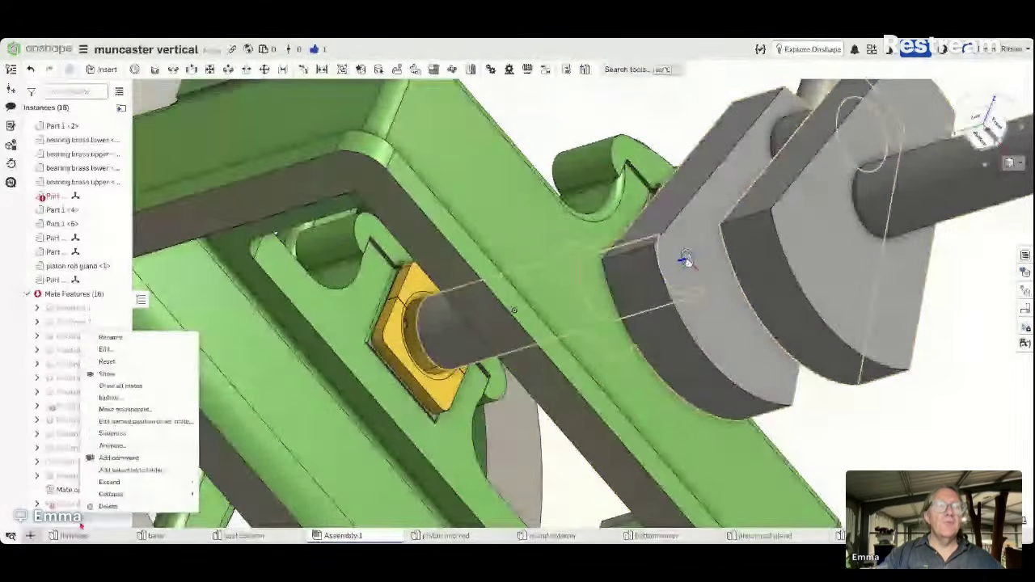
left_click(138, 350)
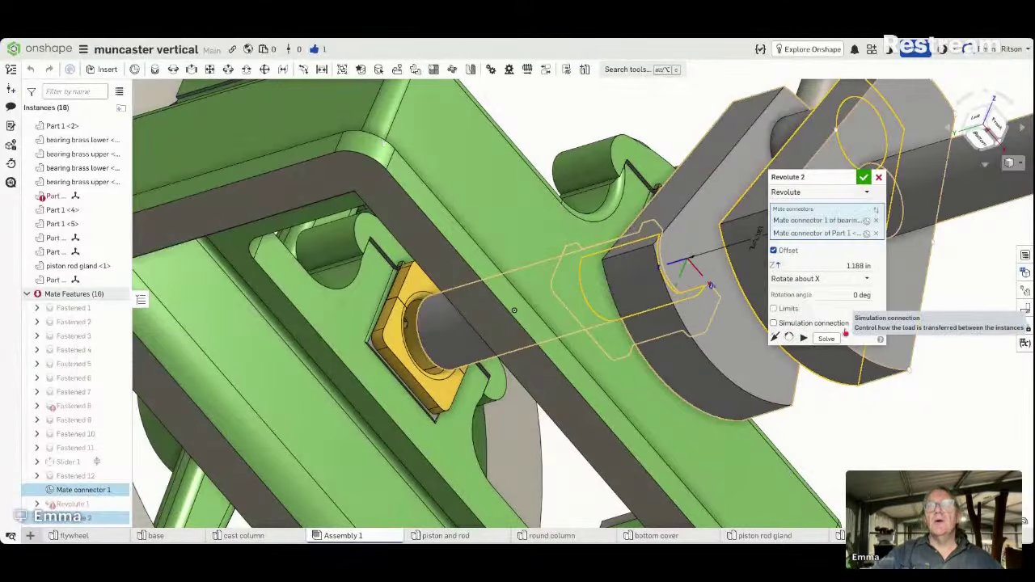
left_click(829, 265)
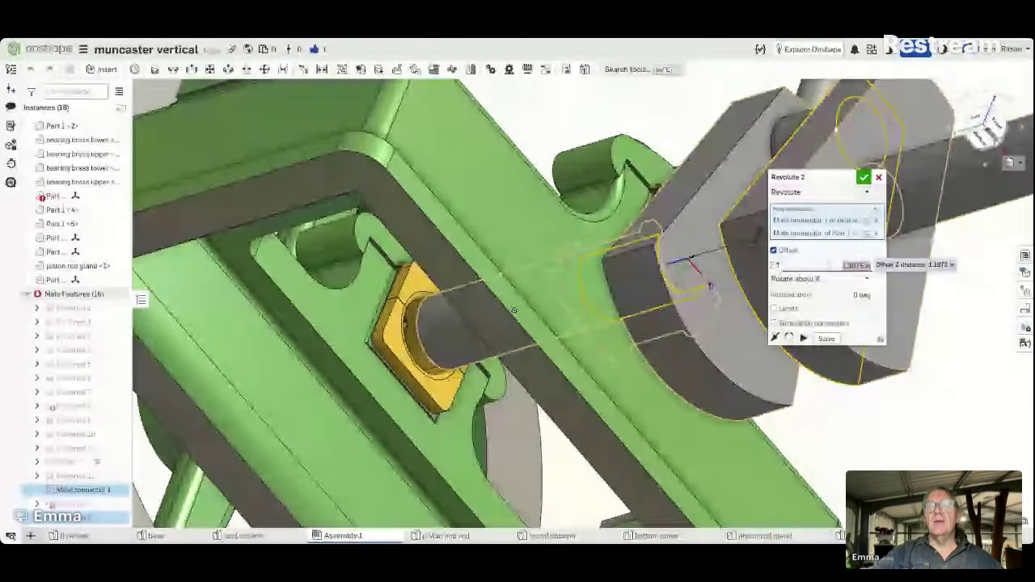
scroll(829, 266, "up", 1)
key("BackSpace")
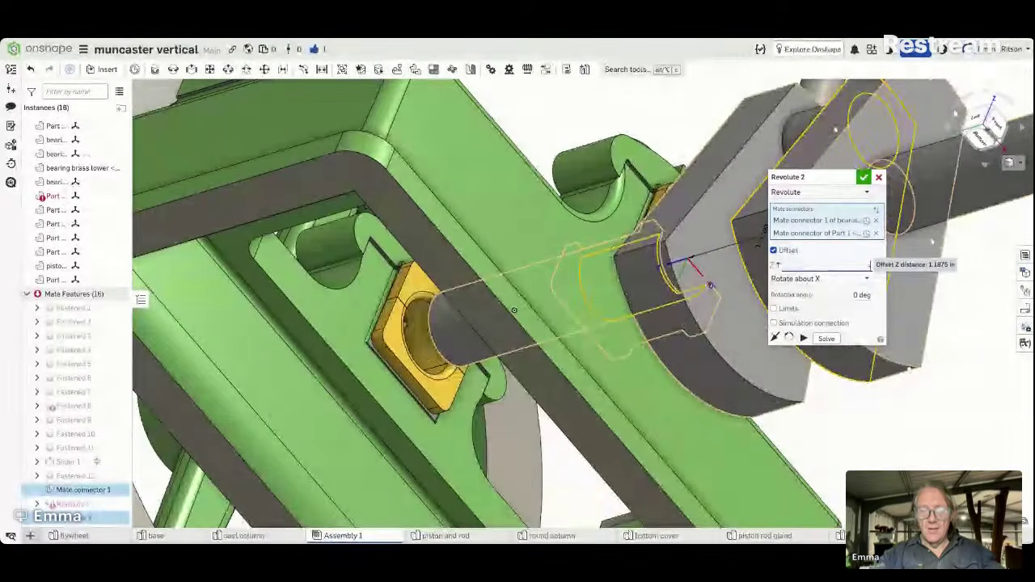
type("-1.1")
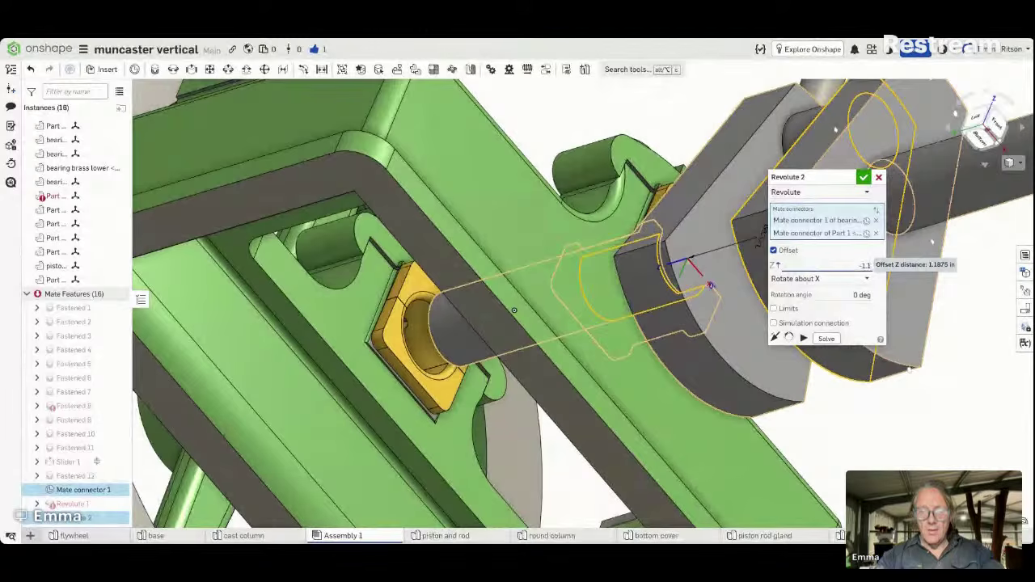
type("875")
key("Return")
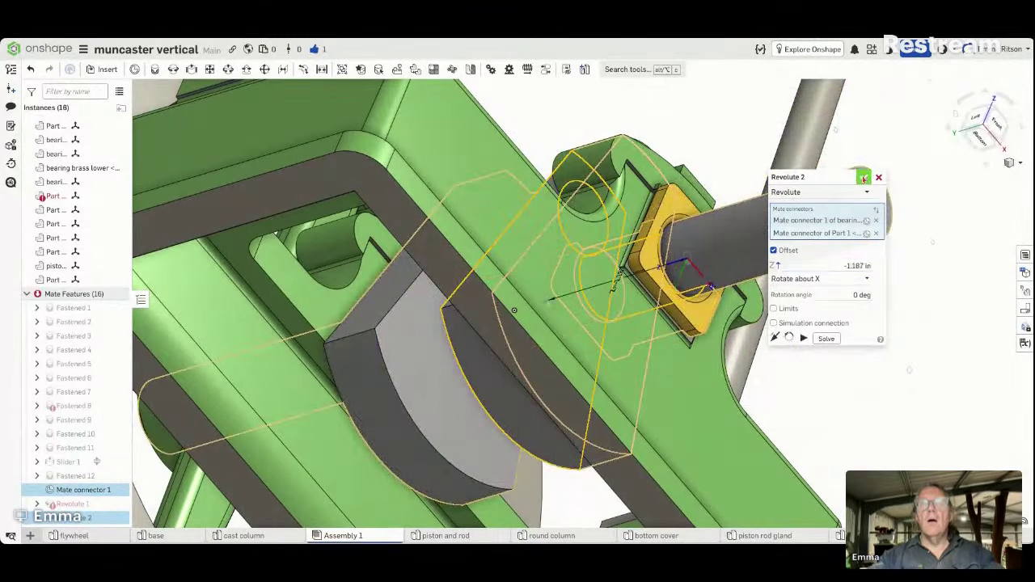
left_click(864, 178)
- Animate the Revolute 2 mate with Loop playback, examine the crankshaft turning in its bearings, and close the animation
right_click_drag(864, 357, 944, 422)
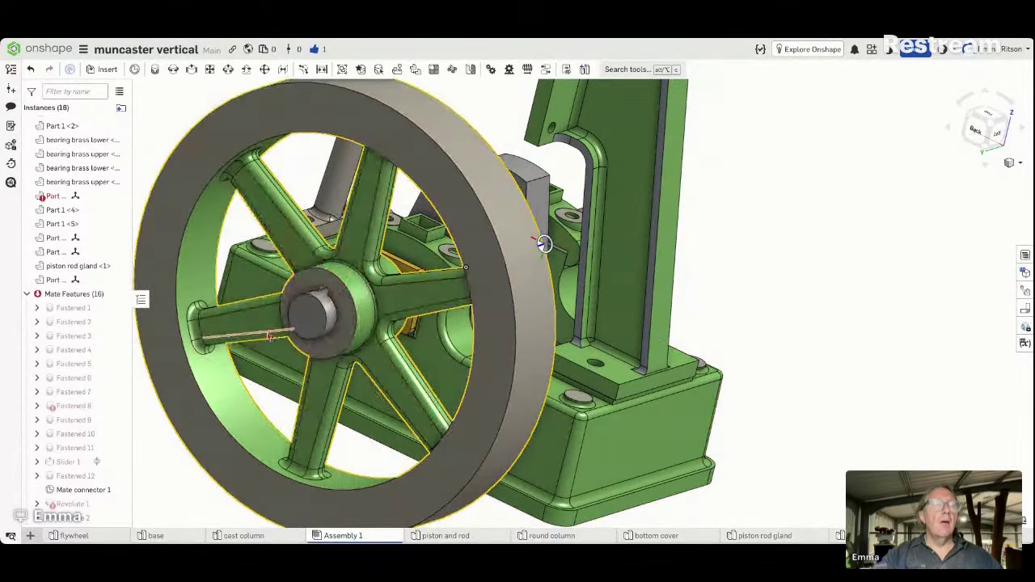
right_click(91, 503)
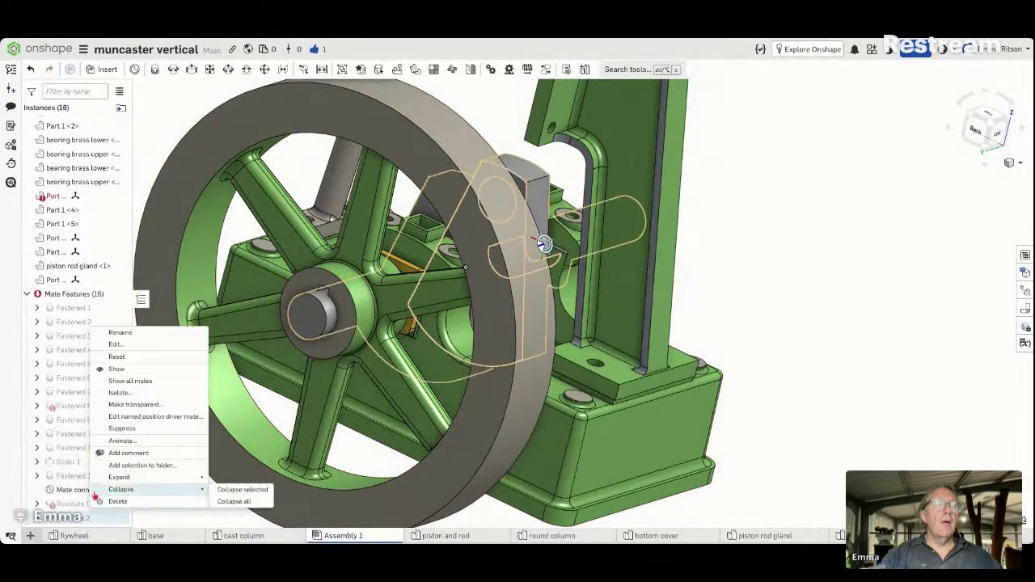
left_click(120, 441)
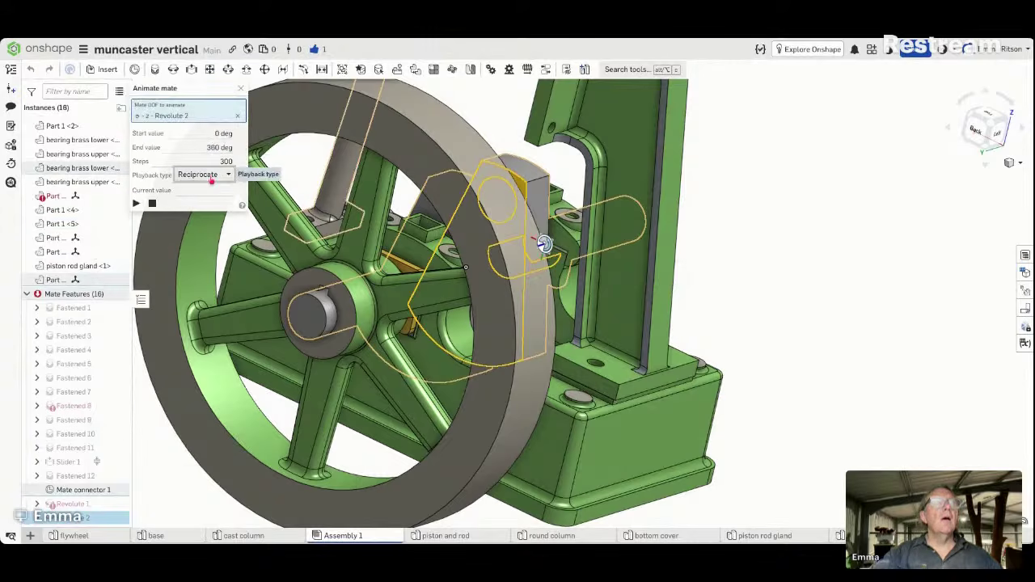
left_click(212, 175)
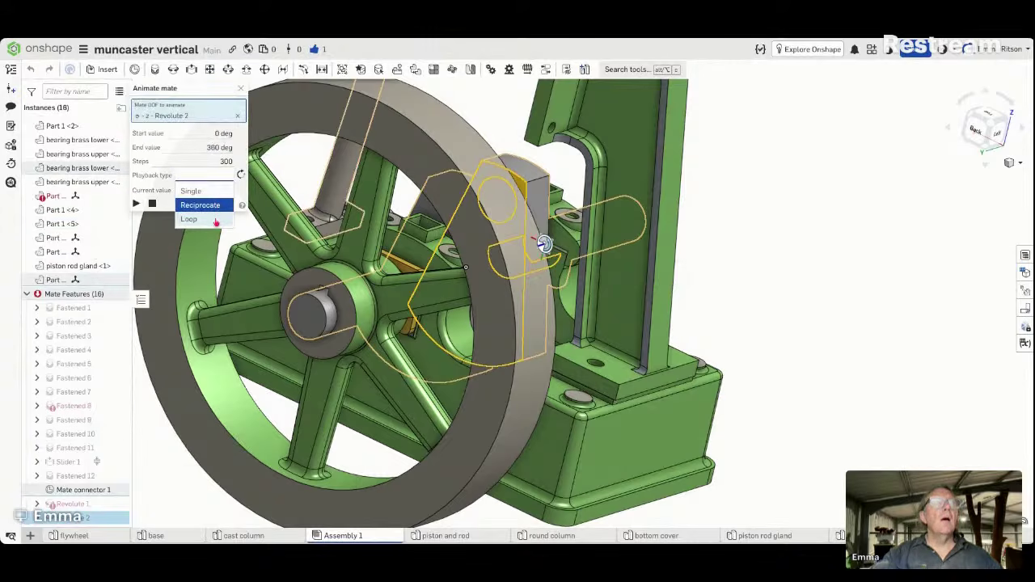
left_click(215, 220)
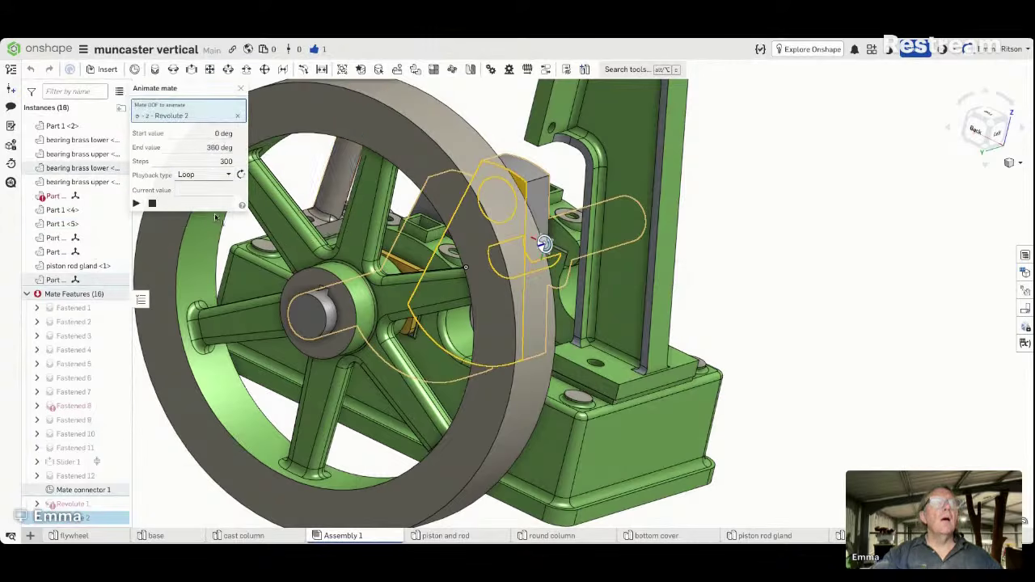
left_click(137, 204)
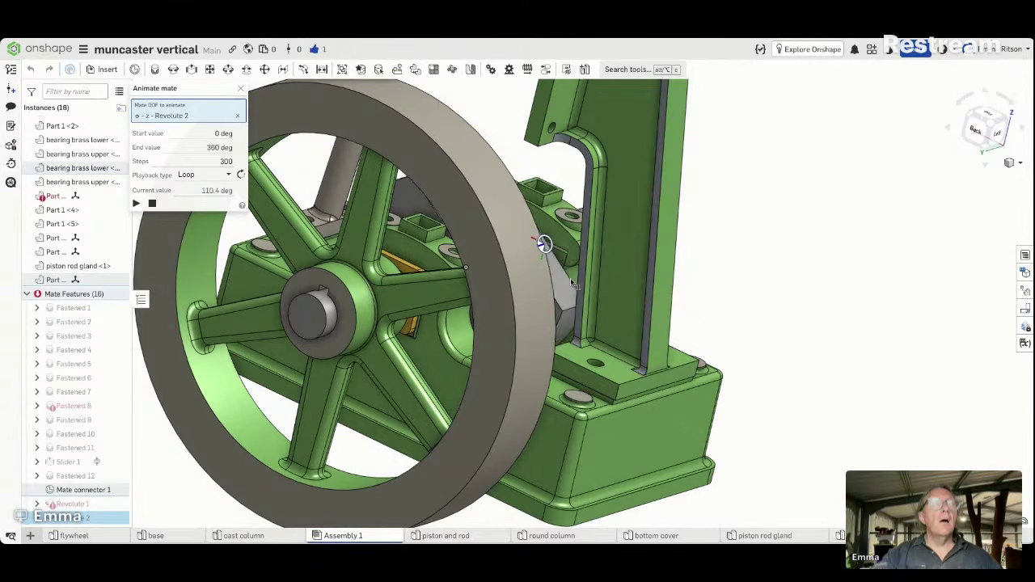
right_click_drag(744, 270, 666, 342)
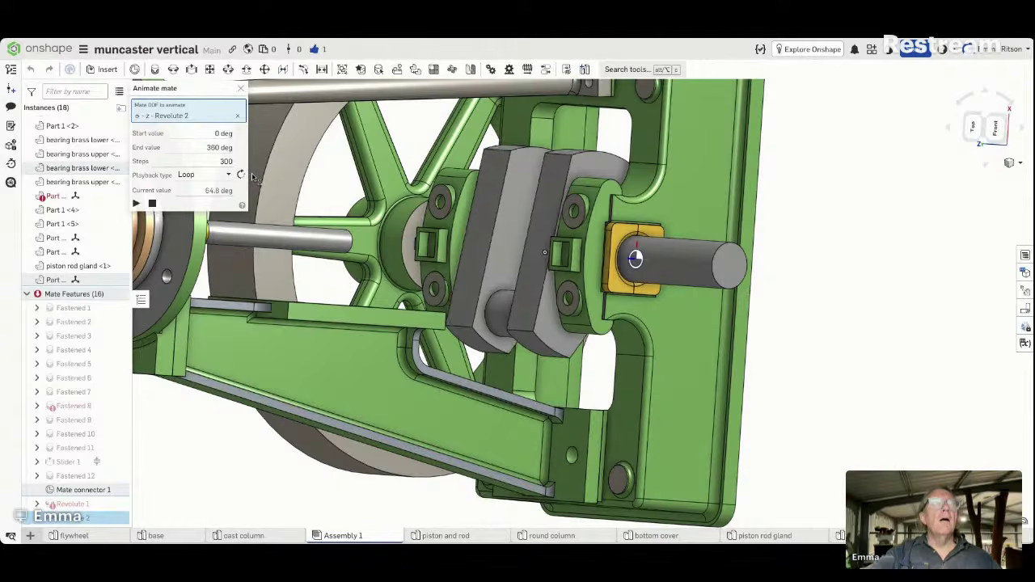
left_click(239, 92)
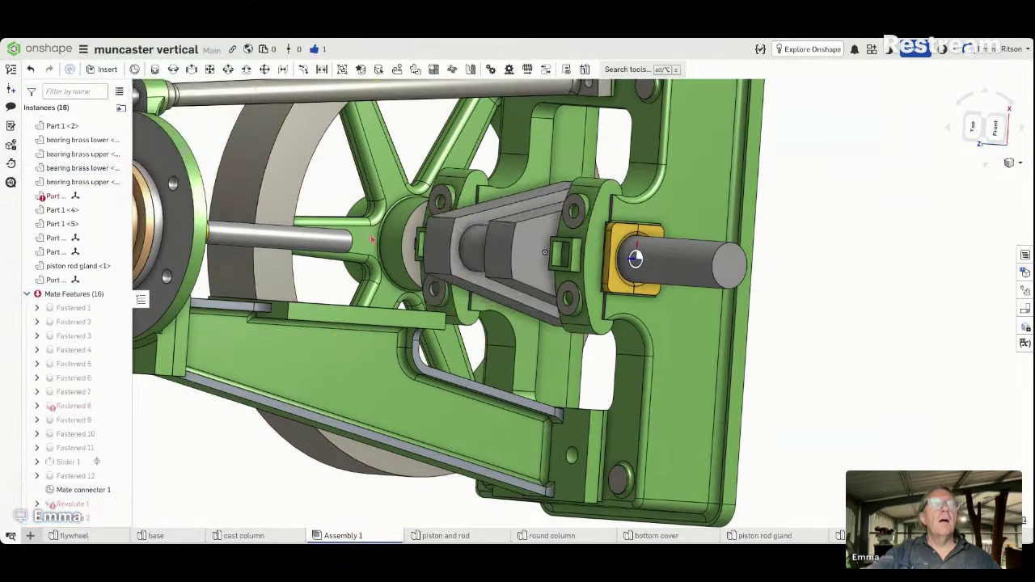
- Create a Fastened mate between the crankshaft's end face and the outer face of the flywheel hub
right_click_drag(814, 329, 934, 319)
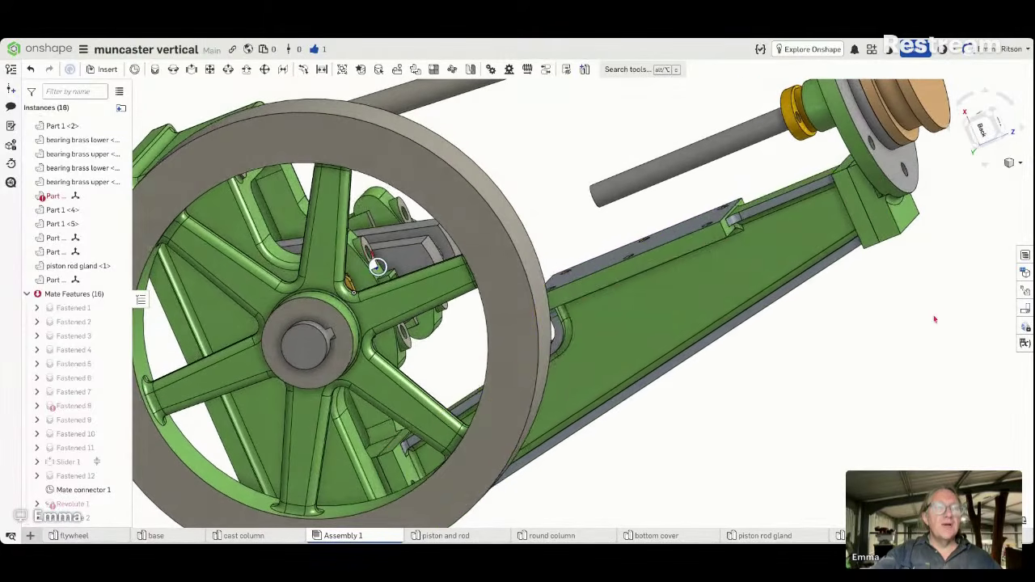
left_click(156, 69)
scroll(231, 105, "up", 1)
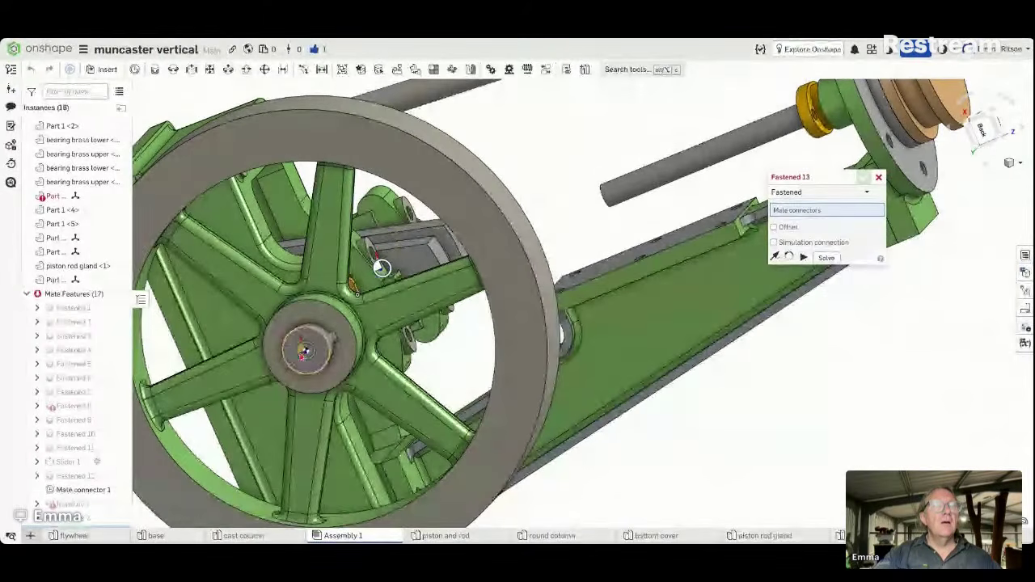
left_click(345, 365)
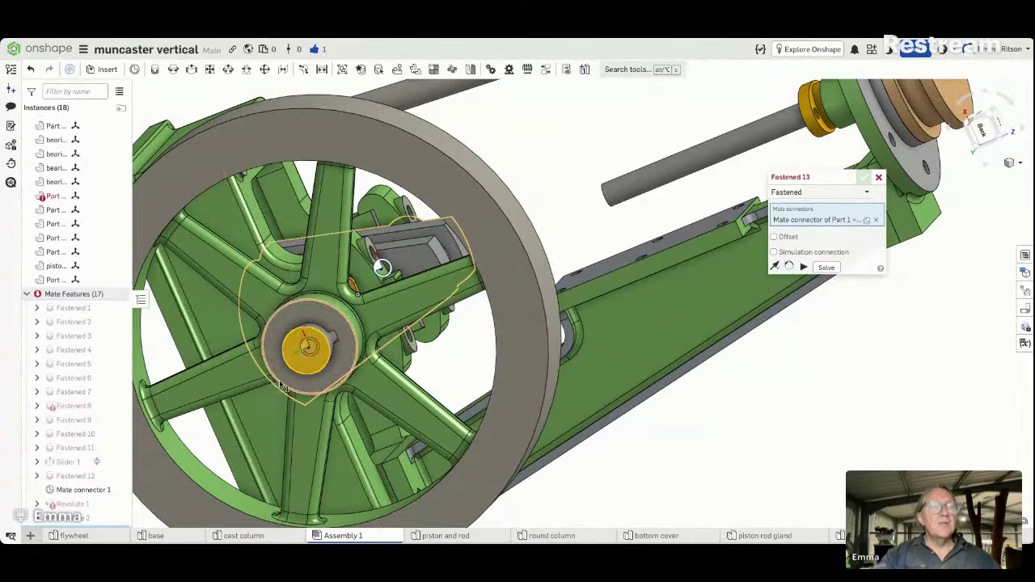
left_click(283, 355)
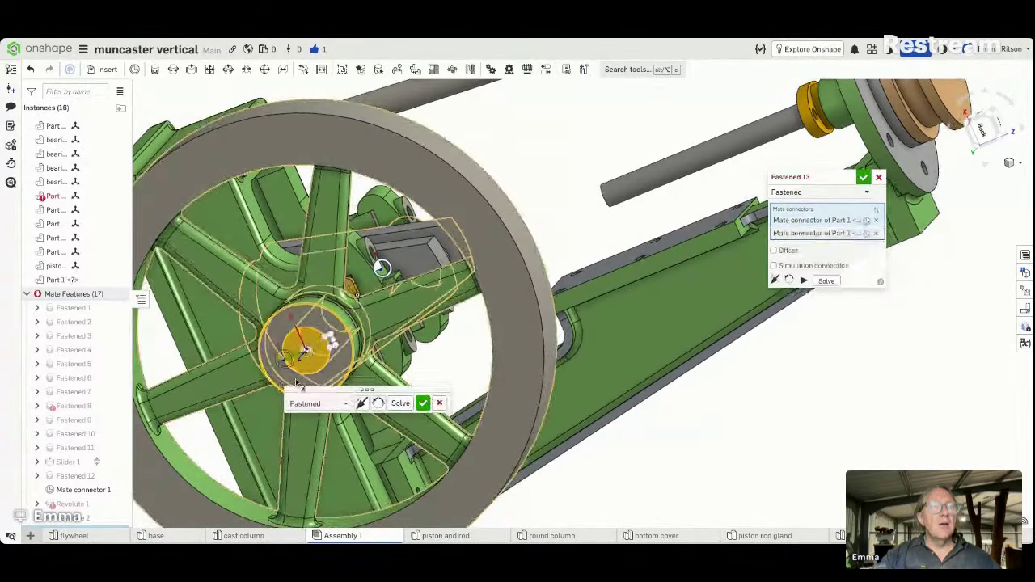
right_click_drag(724, 483, 639, 465)
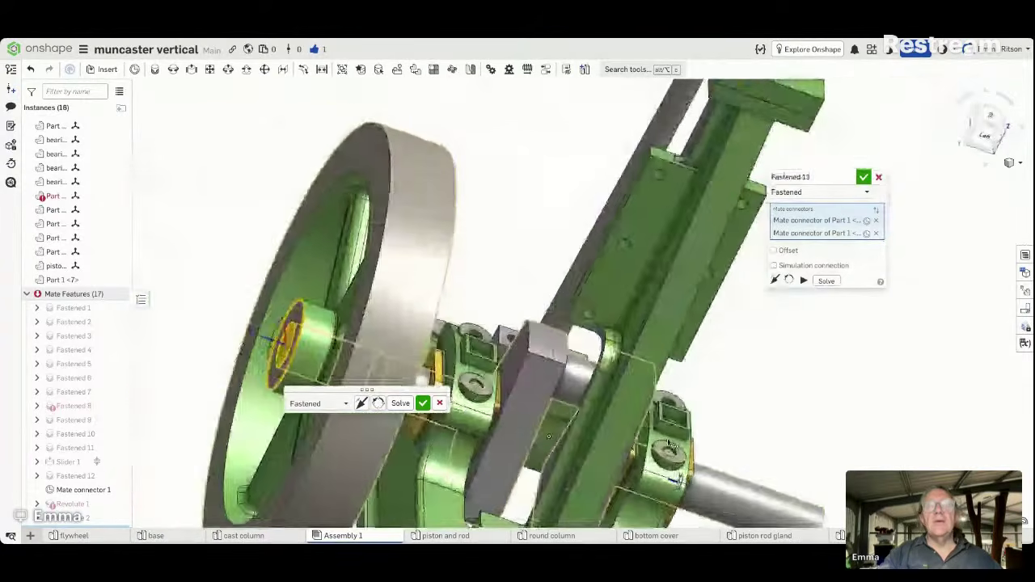
- Enable the Fastened mate's offset, set Z to 0.125 in and Y to 0 in, and accept the mate
left_click(774, 250)
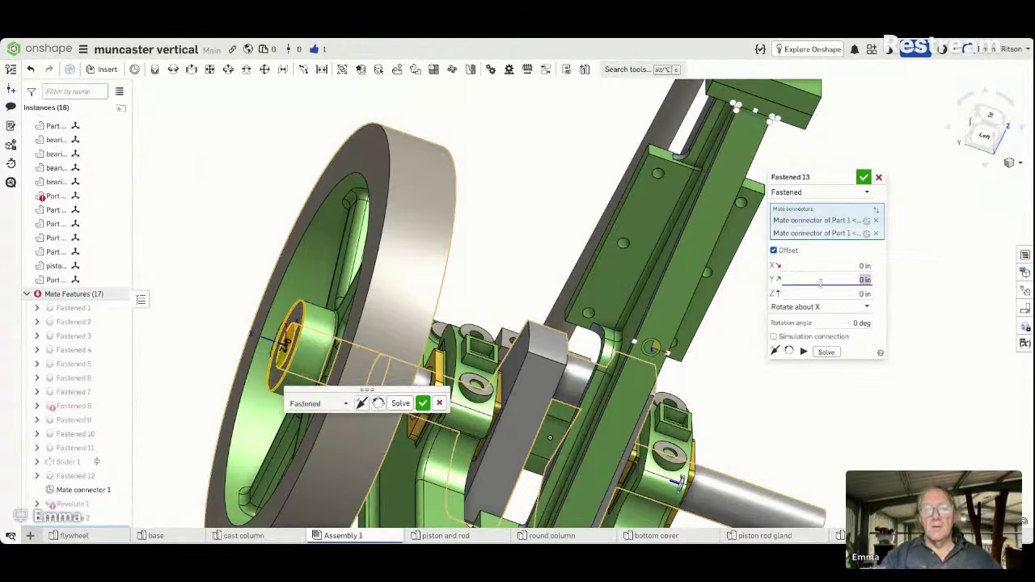
type(".125")
key("Return")
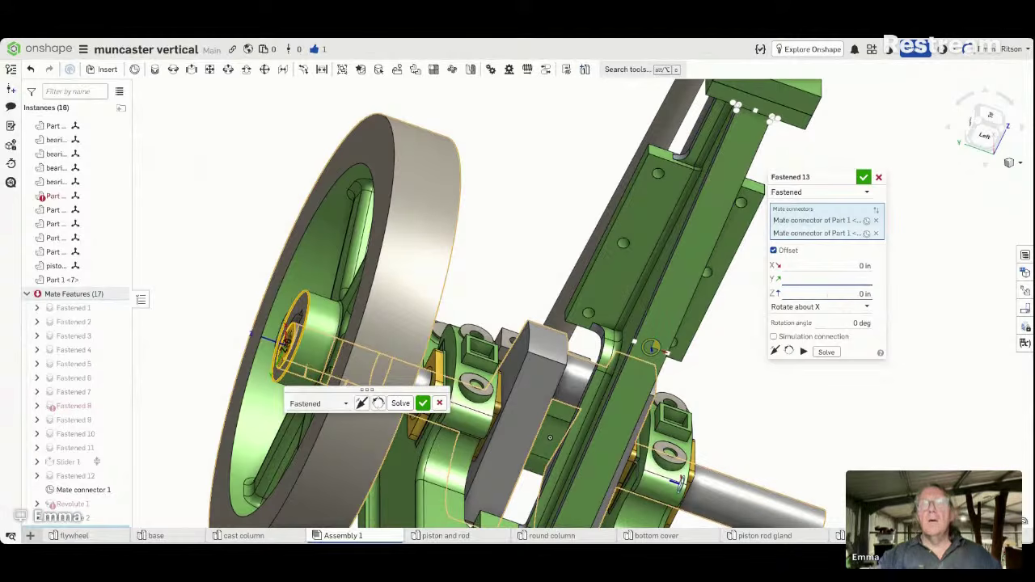
left_click(833, 296)
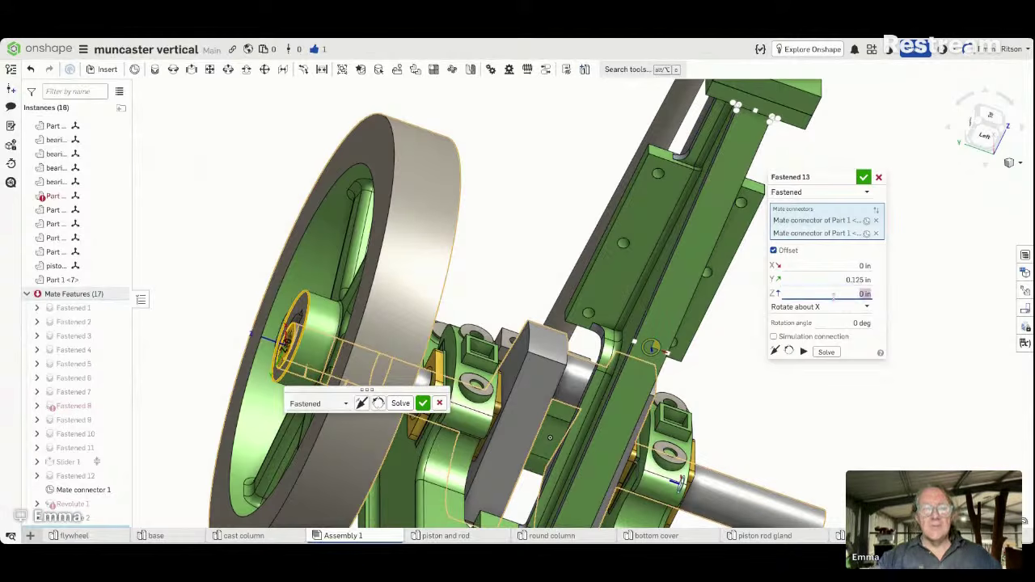
key("BackSpace")
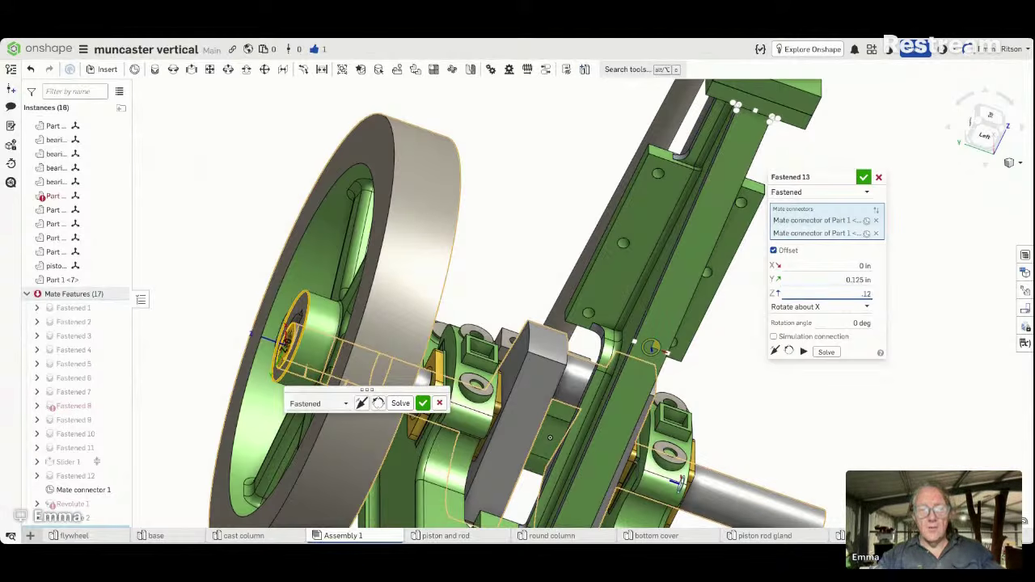
left_click(839, 280)
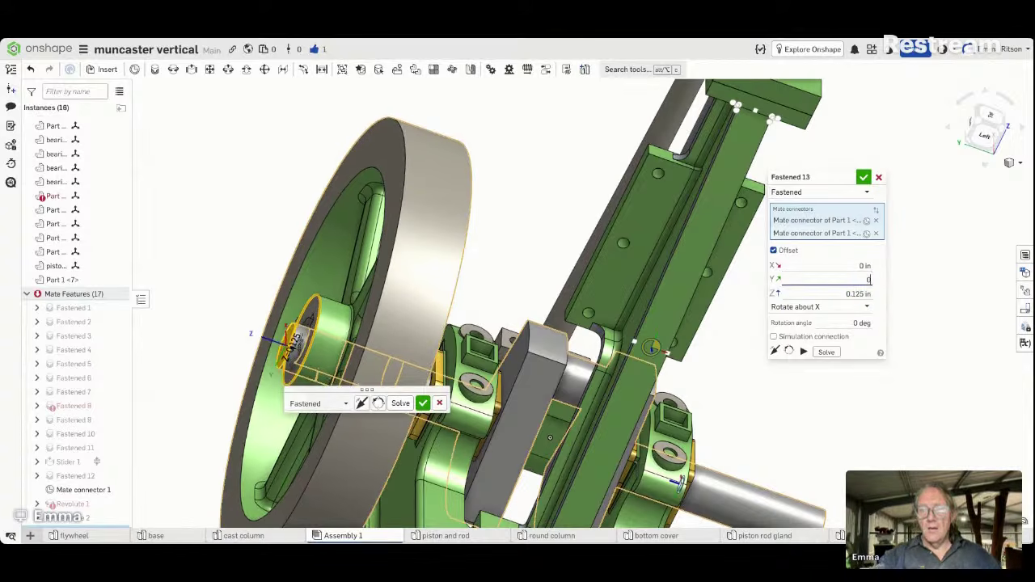
key("Return")
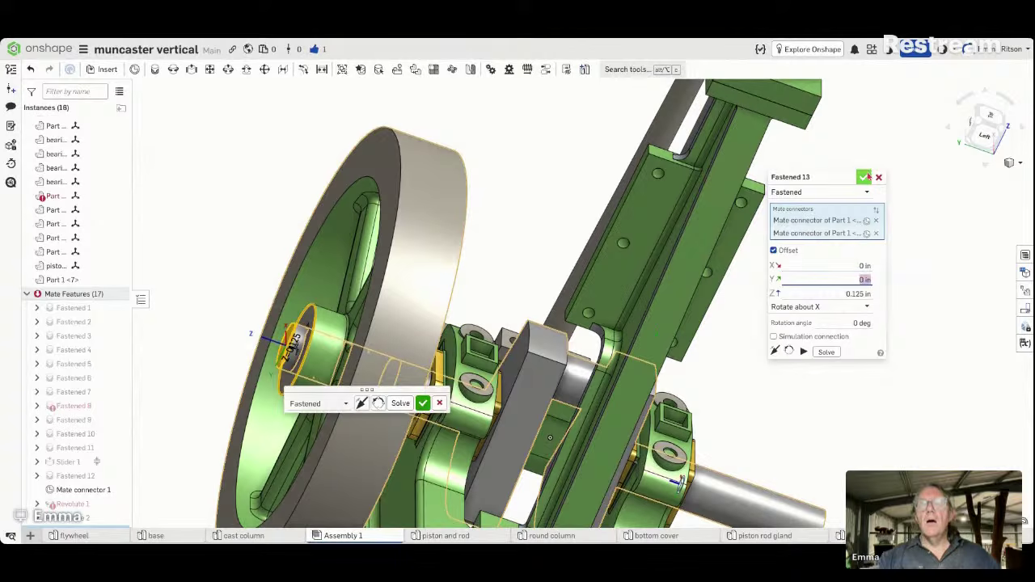
left_click(864, 177)
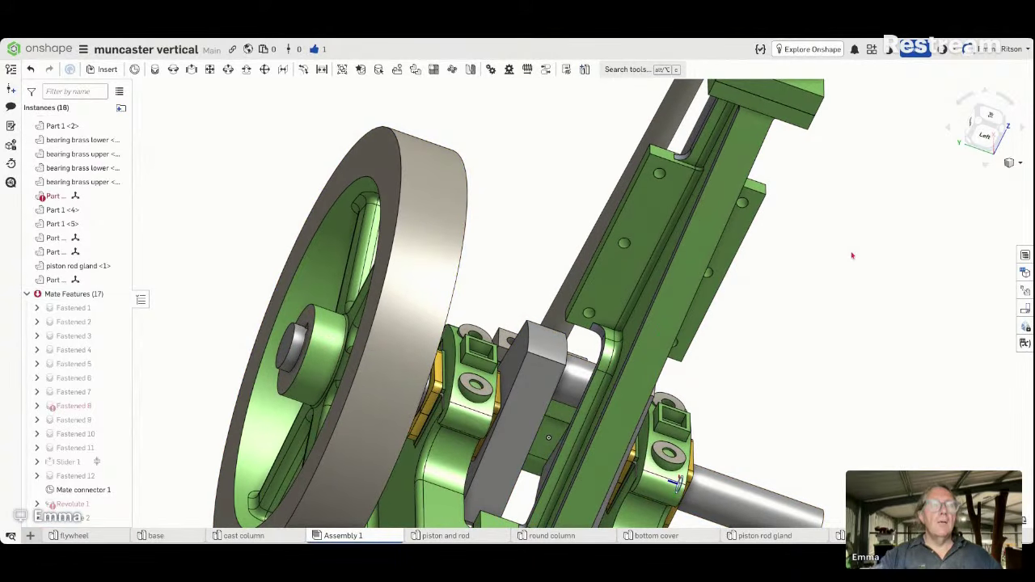
- Animate the Revolute 2 mate with Loop playback, examine the flywheel and crankshaft turning together from several sides, and close the animation
right_click_drag(851, 255, 832, 240)
right_click(97, 462)
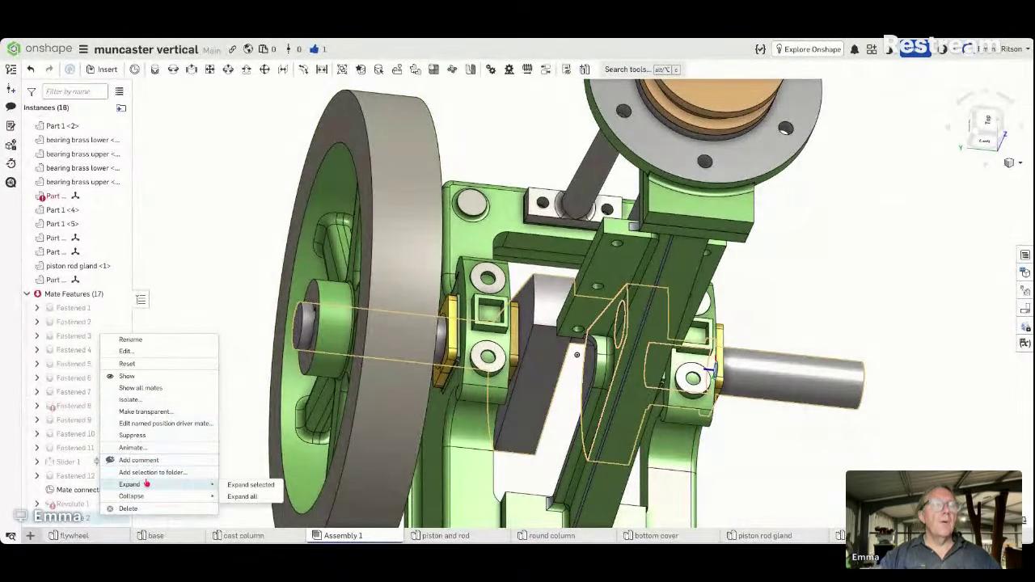
left_click(148, 450)
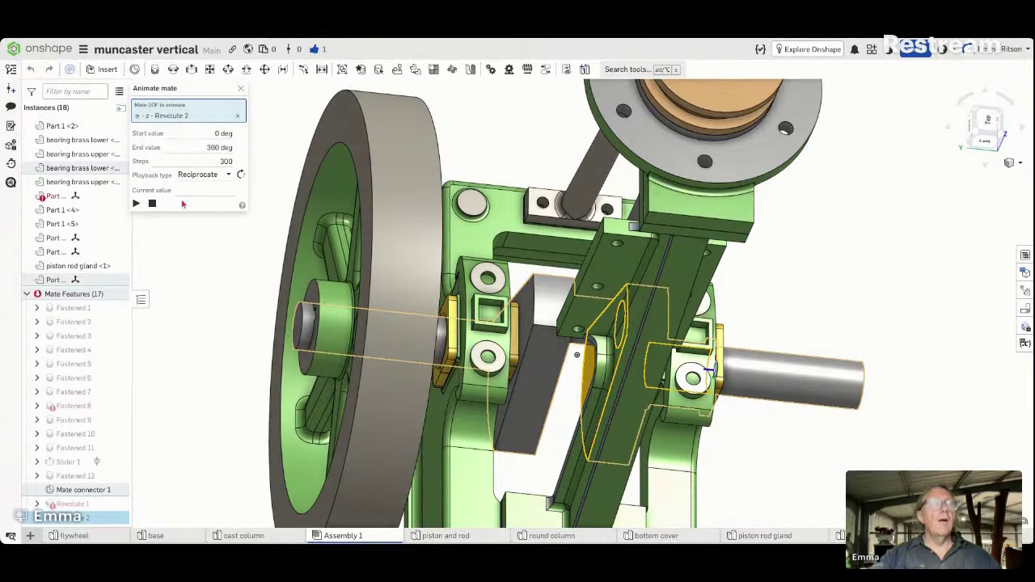
left_click(203, 175)
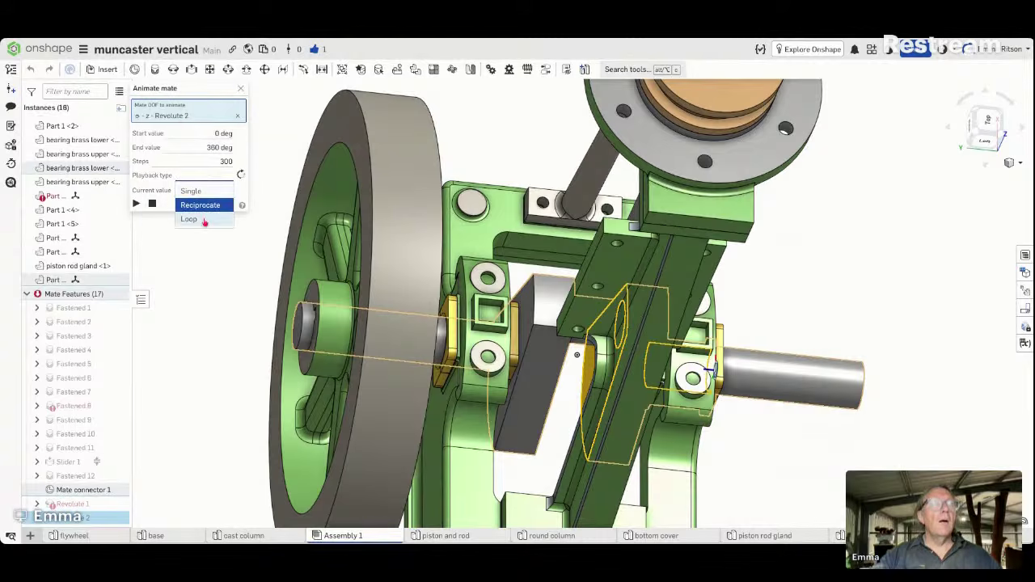
left_click(188, 220)
left_click(136, 204)
right_click_drag(175, 245, 307, 527)
right_click_drag(2, 176, 54, 174)
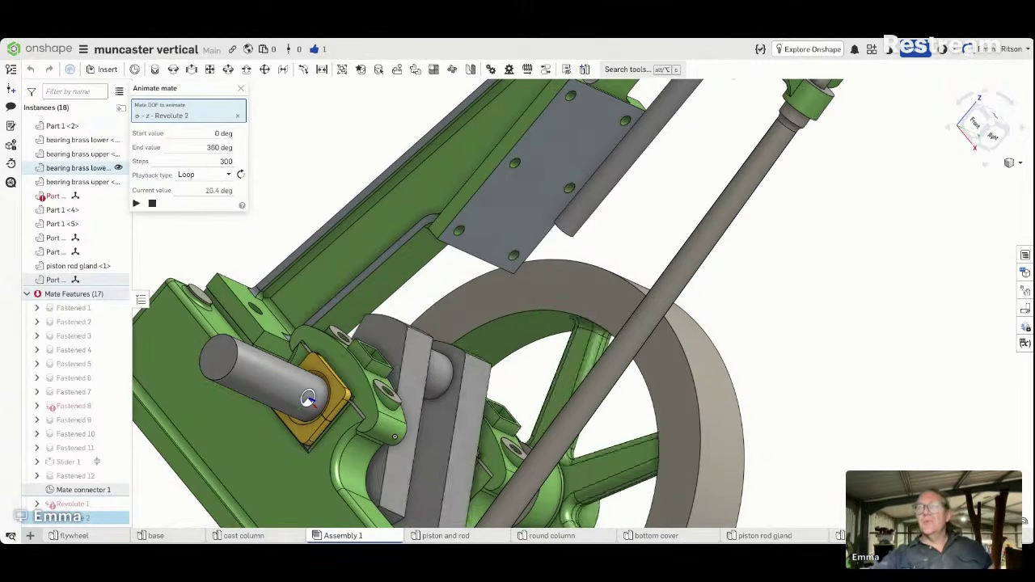
left_click(975, 121)
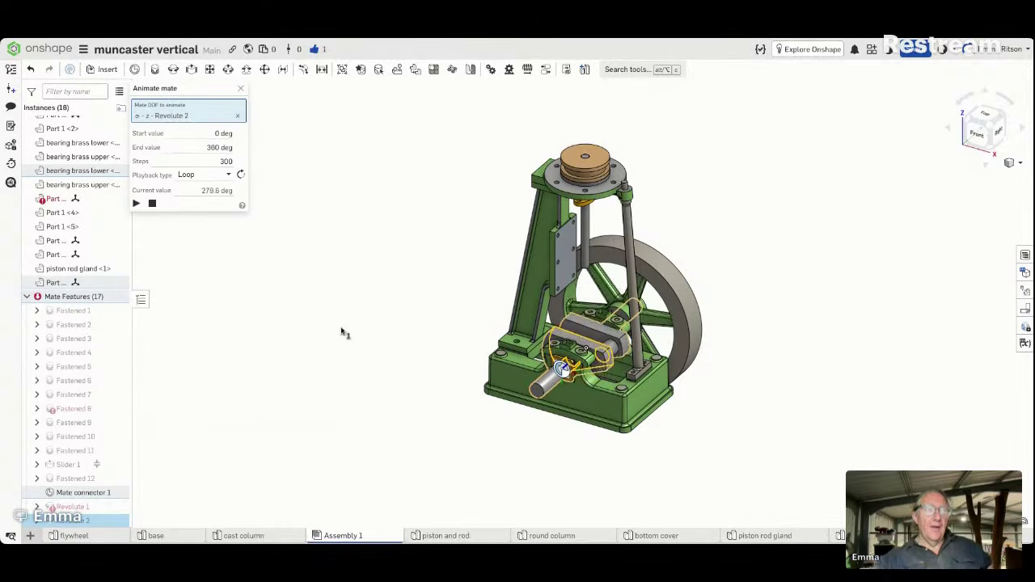
left_click(240, 91)
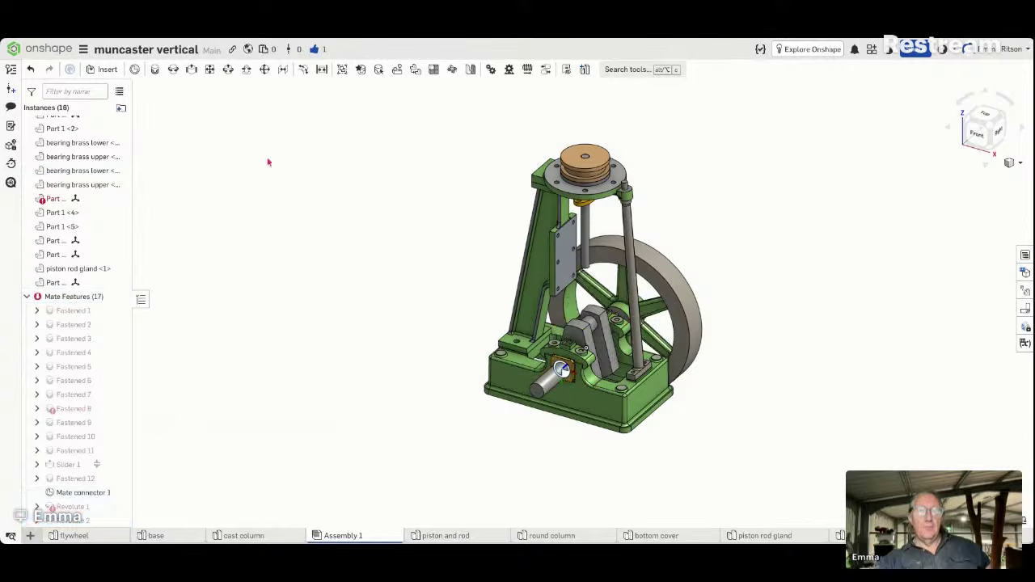
right_click_drag(300, 285, 321, 276)
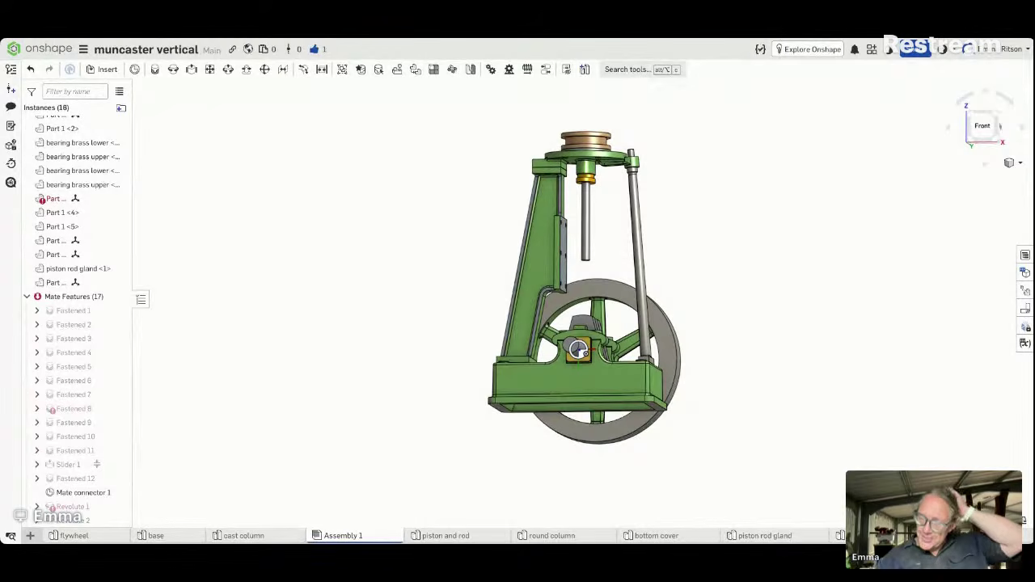